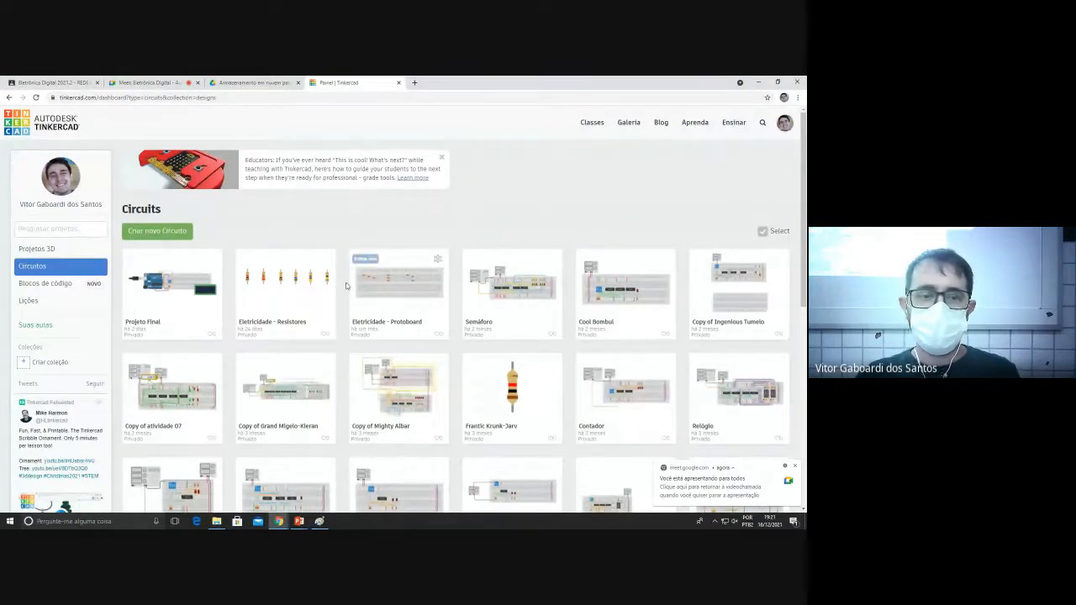
# Switch to the Google Meet call and toggle the microphone off and back on.
pyautogui.click(191, 83)
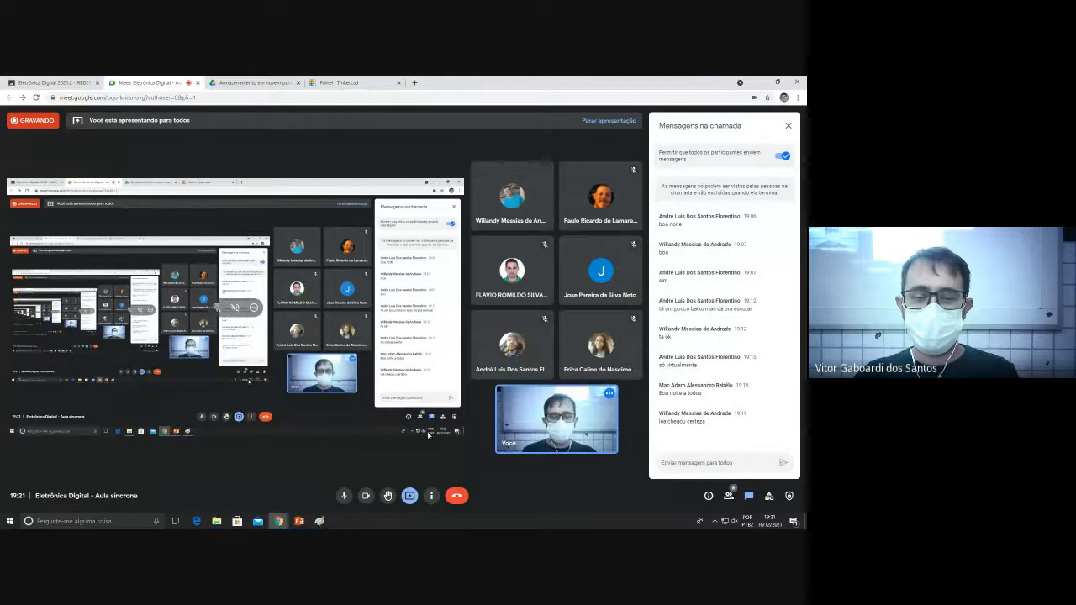
pyautogui.hotkey('ctrl', 'd')
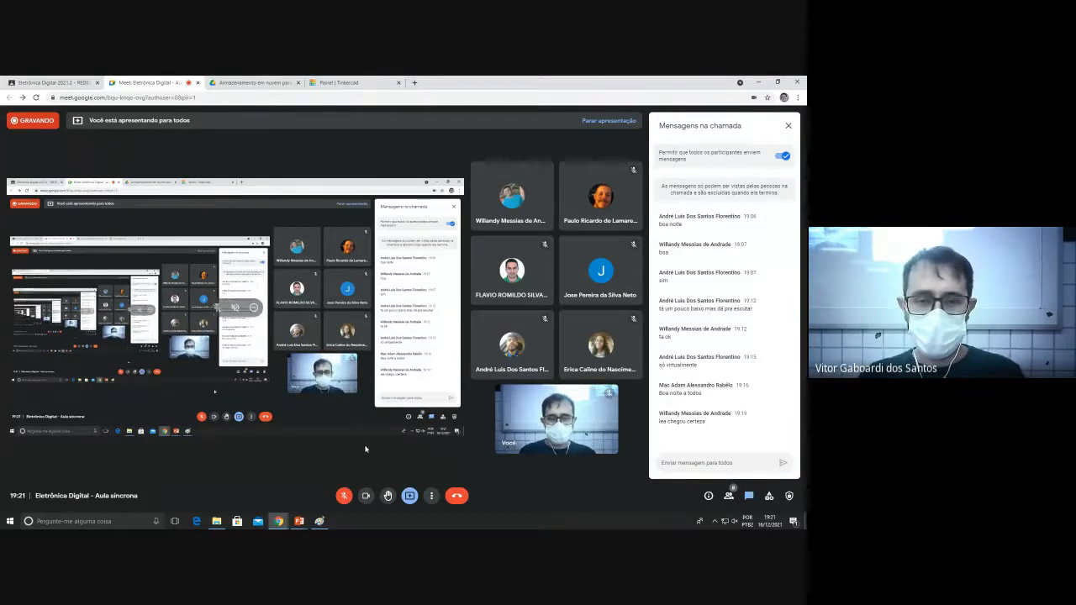
pyautogui.click(344, 496)
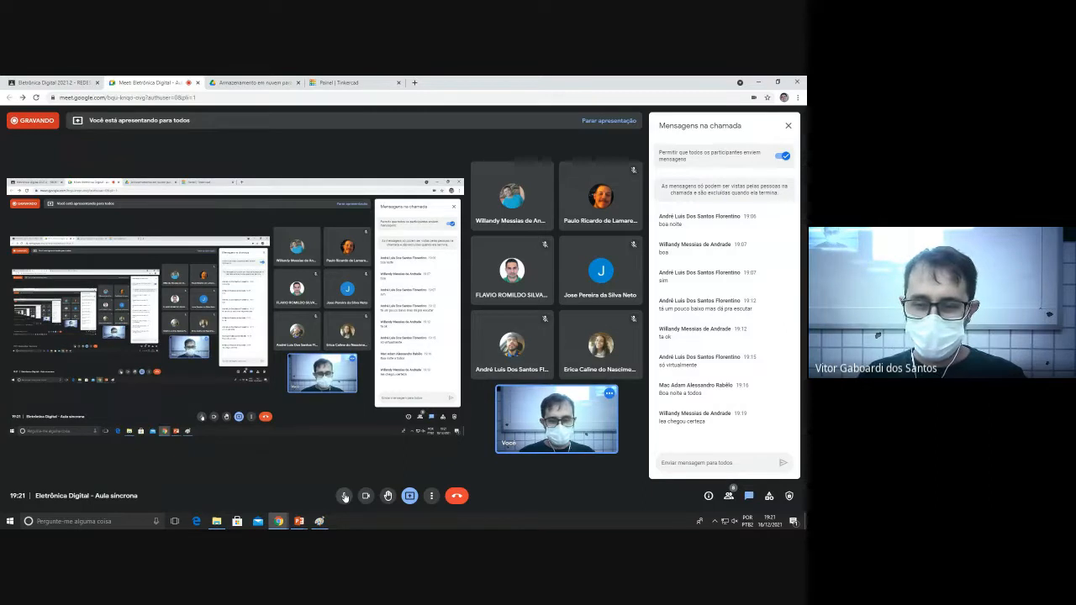
pyautogui.click(344, 496)
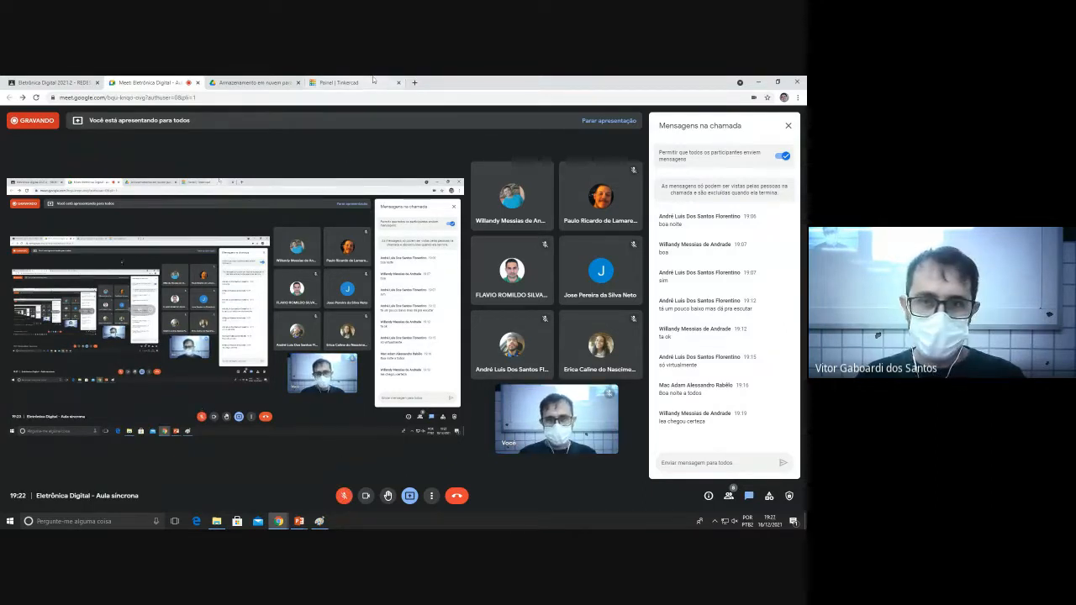
pyautogui.hotkey('ctrl', '4')
pyautogui.click(164, 82)
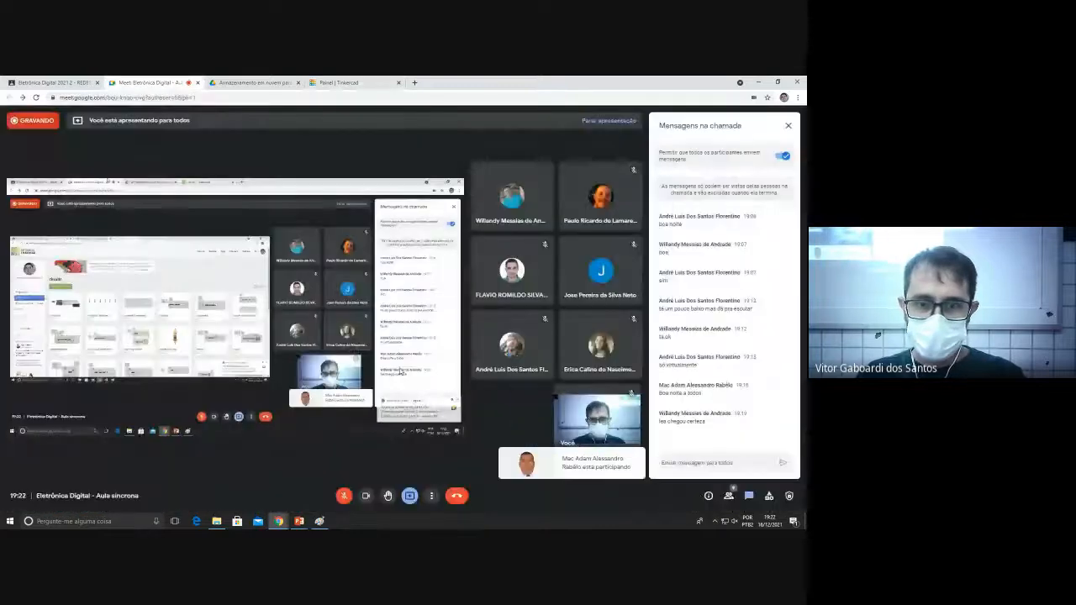
pyautogui.click(343, 496)
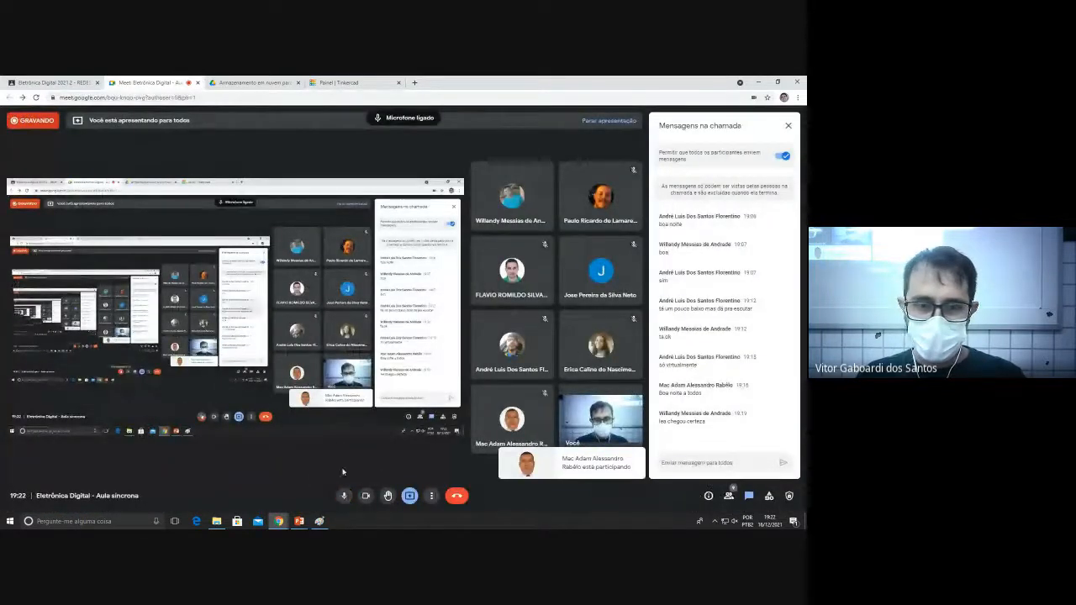
# Switch back to Tinkercad, create a new circuit from the circuits dashboard, and dismiss the micro:bit notice.
pyautogui.click(352, 80)
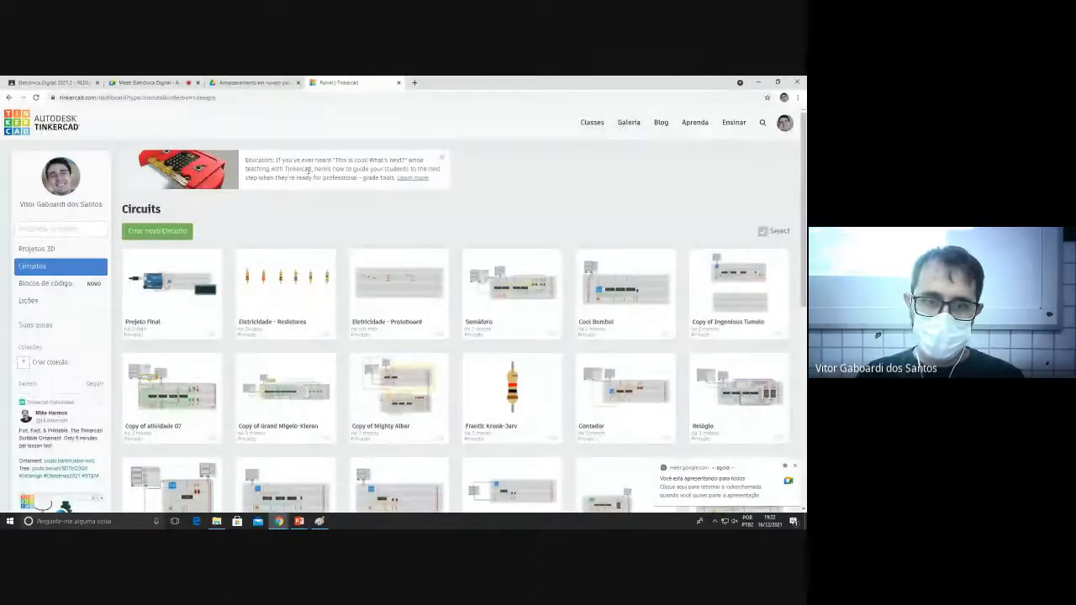
pyautogui.click(795, 467)
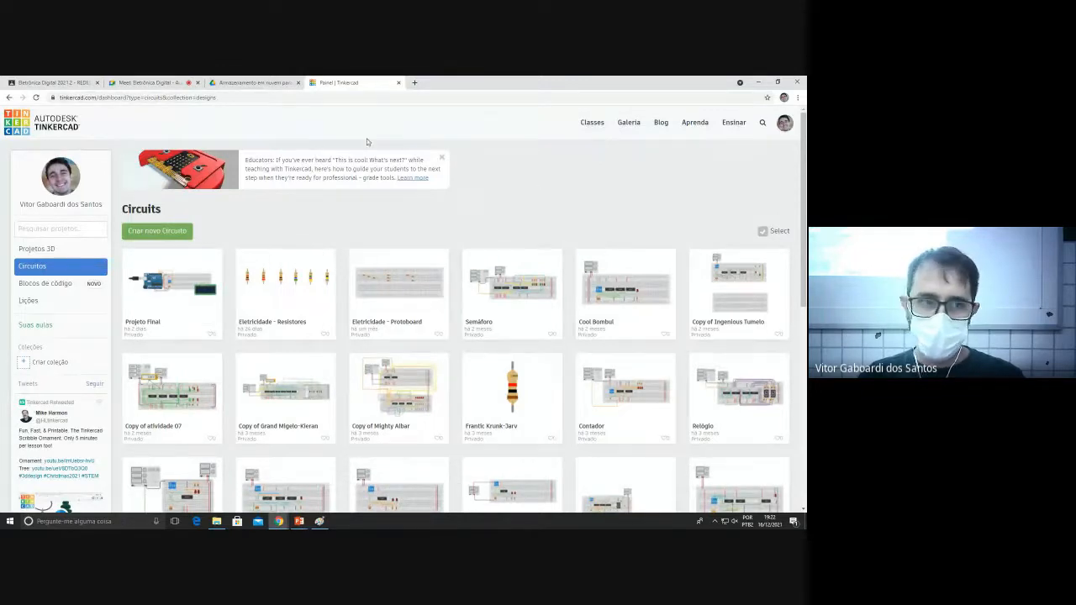
pyautogui.click(50, 257)
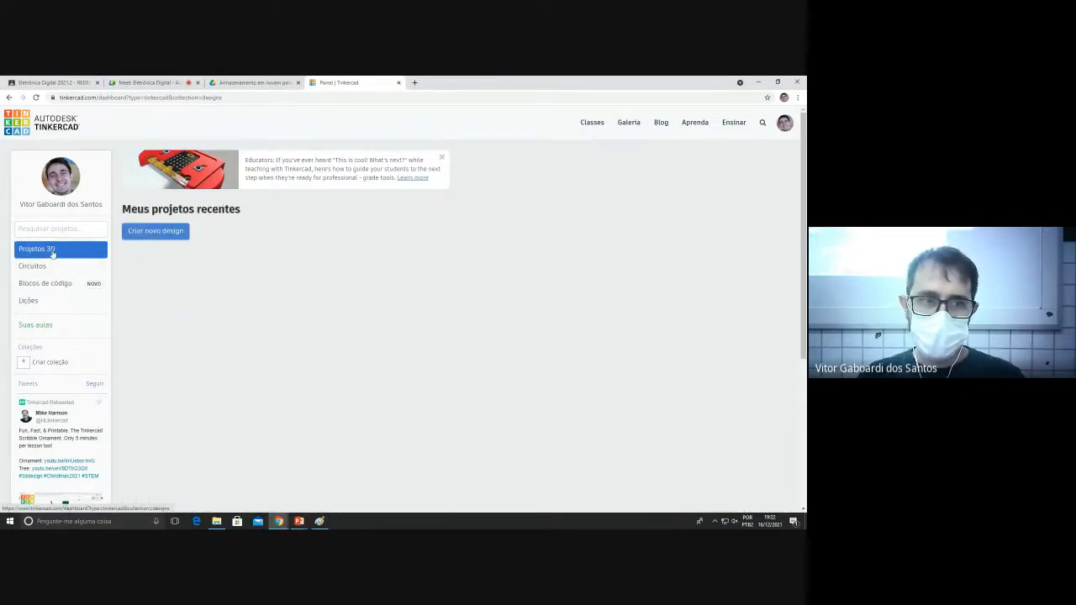
pyautogui.click(42, 268)
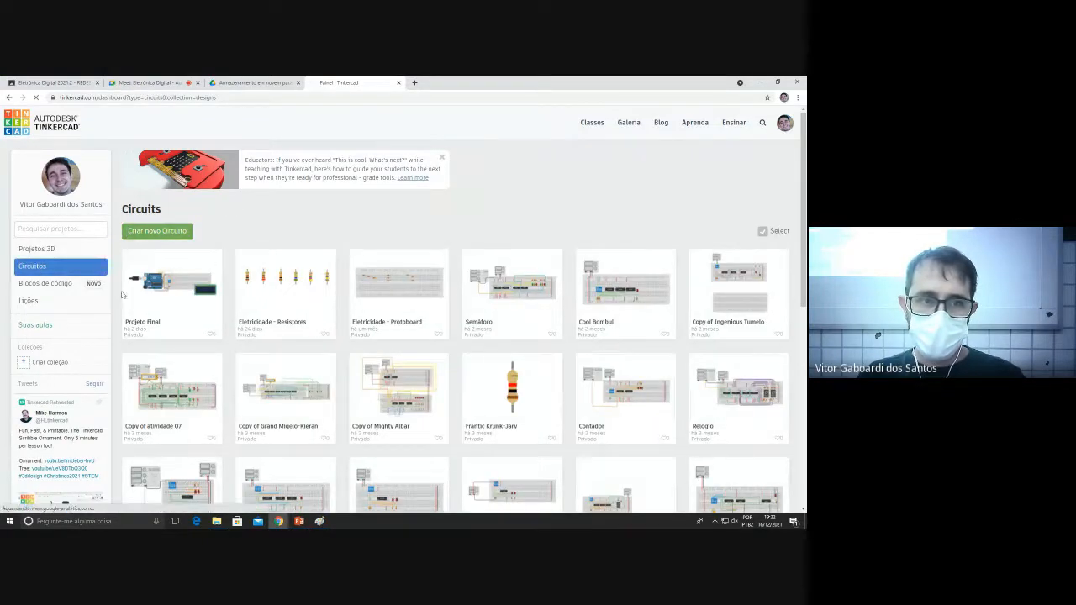
pyautogui.click(157, 232)
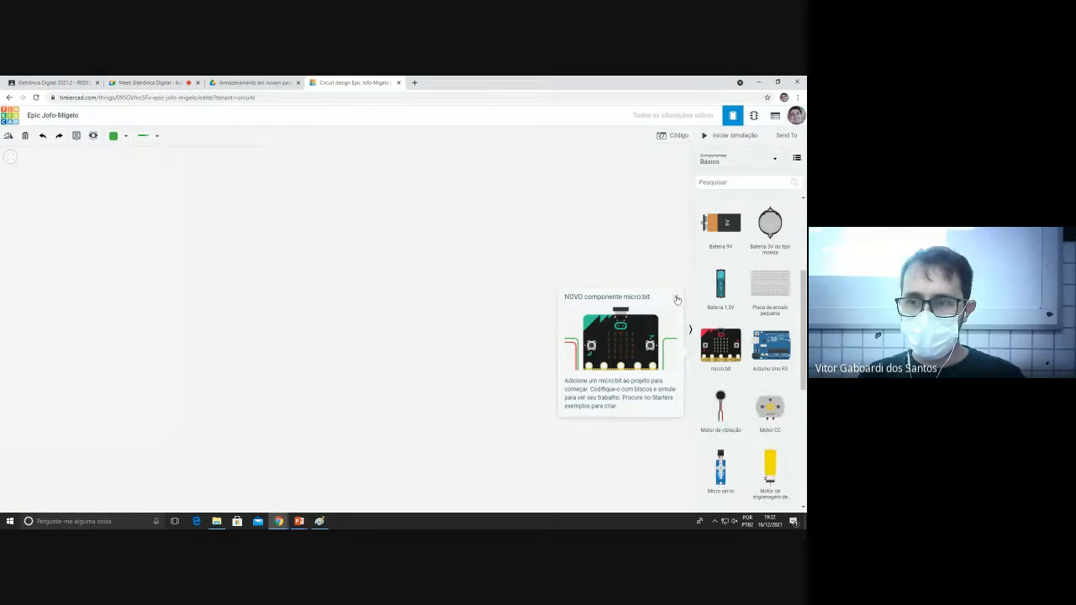
pyautogui.click(676, 299)
# Check the Google Meet call and return to the empty Tinkercad circuit.
pyautogui.click(149, 83)
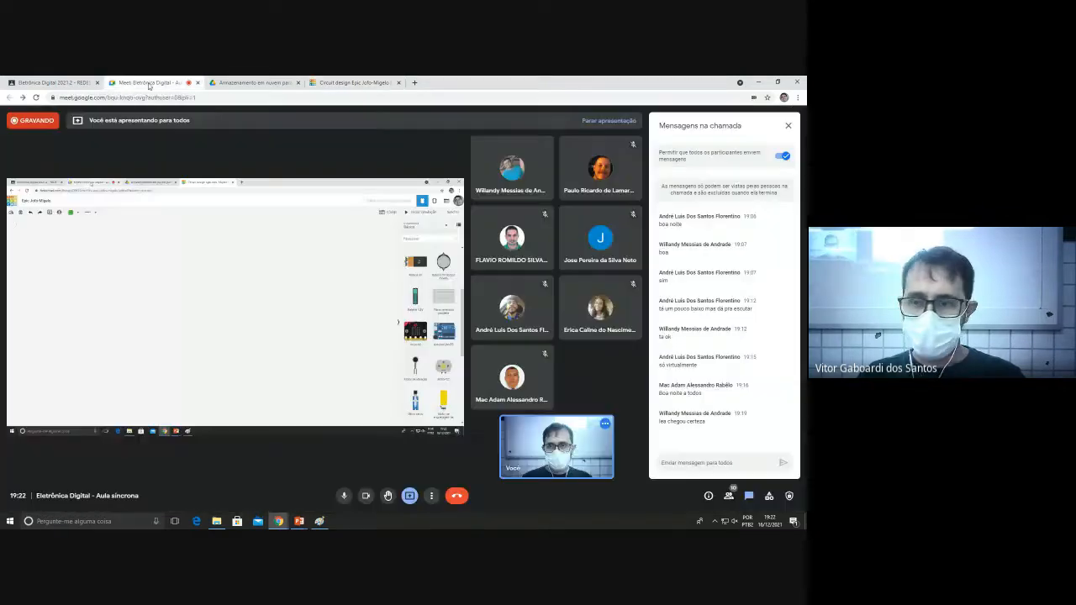
pyautogui.click(353, 83)
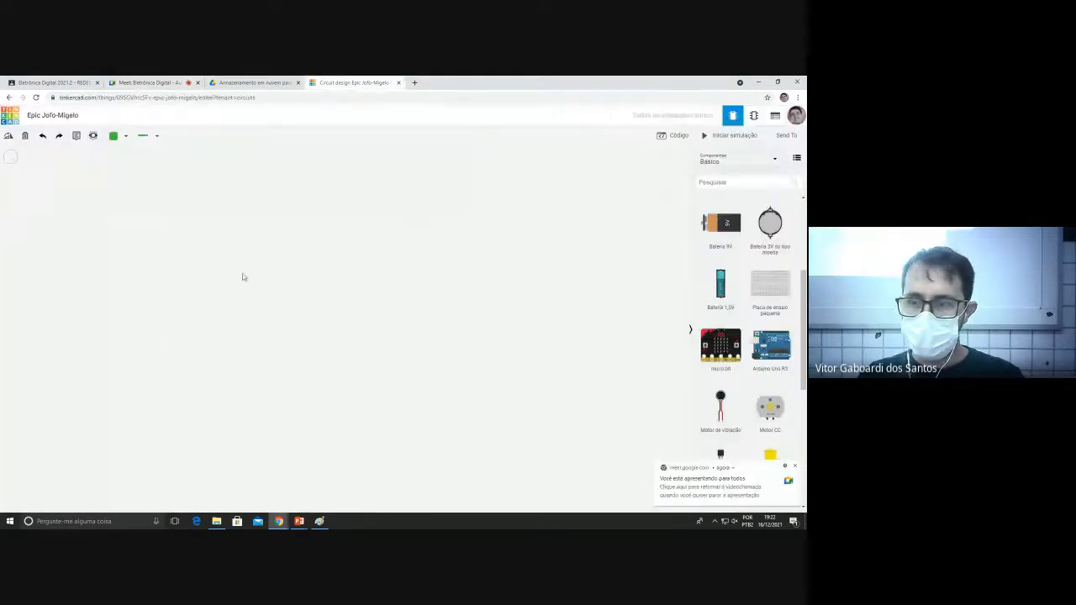
pyautogui.click(795, 468)
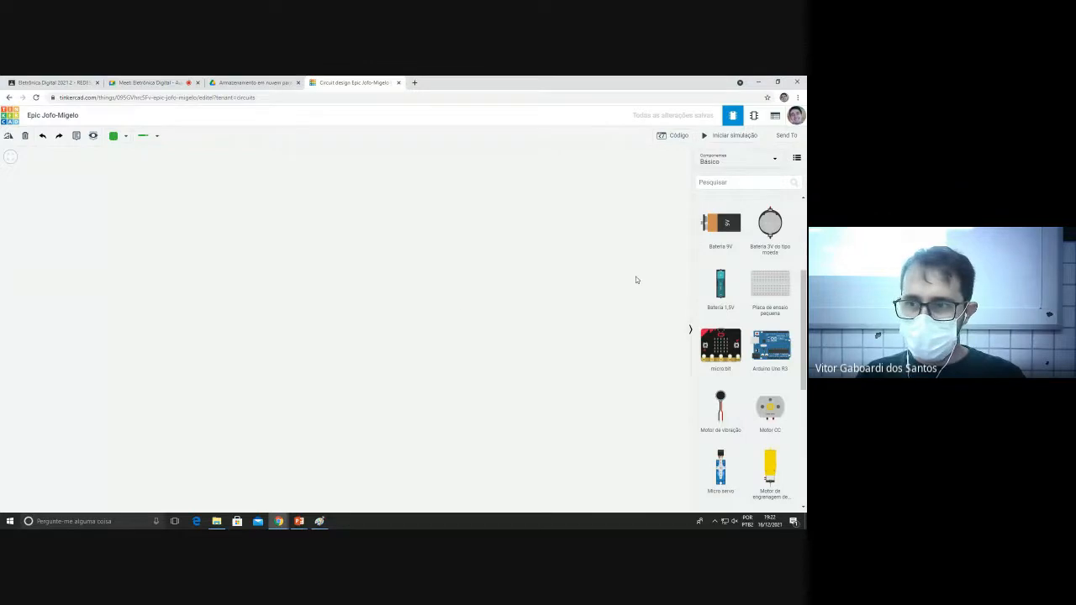
# Search the components for "placa de ensaio" and place a full-size breadboard in the middle of the workspace.
pyautogui.click(701, 186)
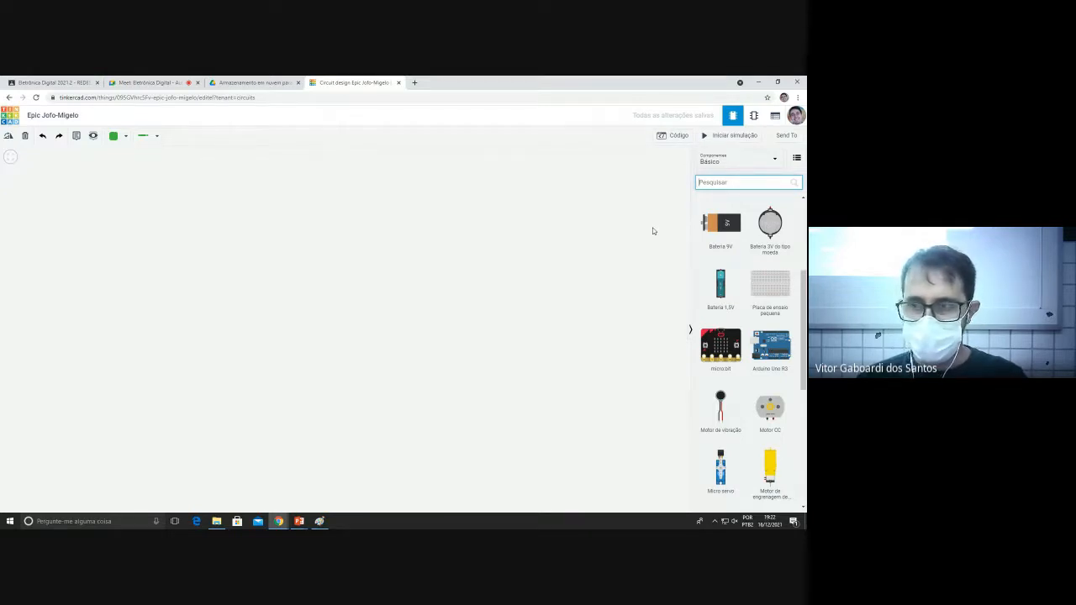
pyautogui.write('placa de en')
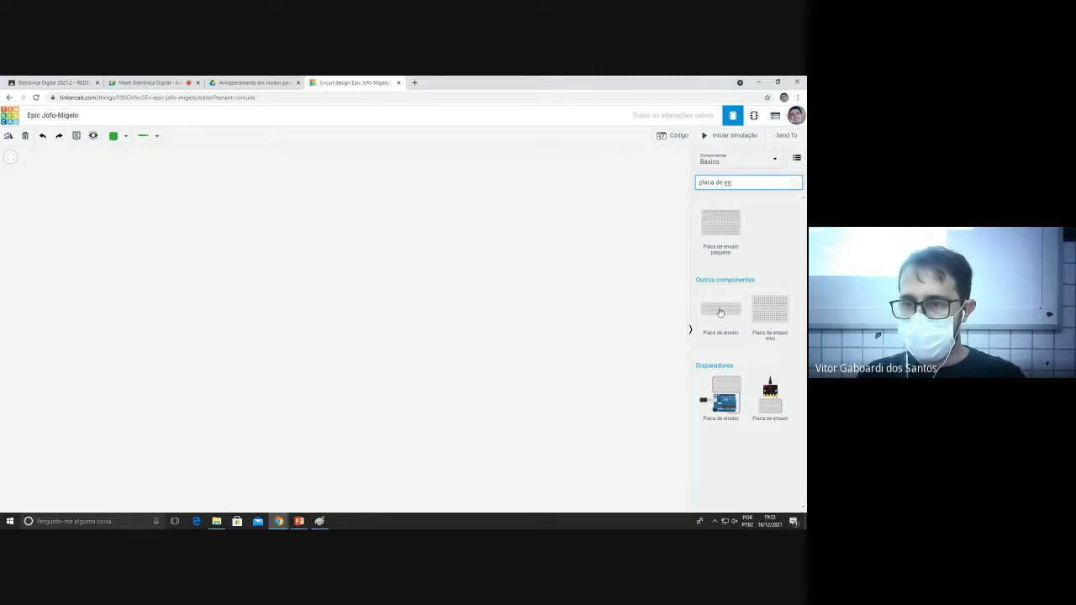
pyautogui.moveTo(721, 313); pyautogui.dragTo(365, 306)
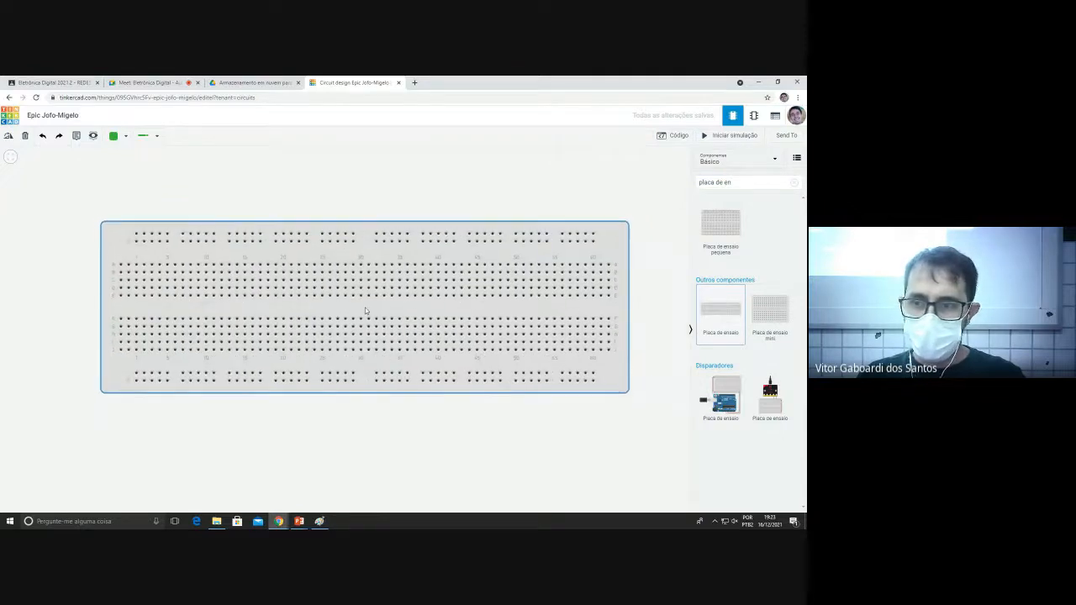
pyautogui.tripleClick(707, 181)
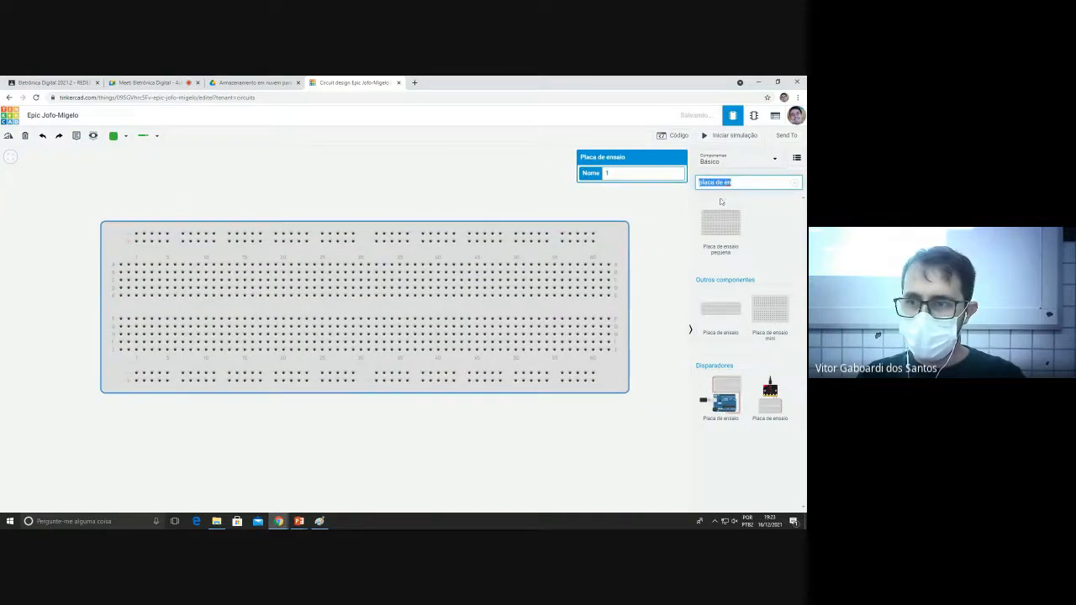
pyautogui.click(736, 187)
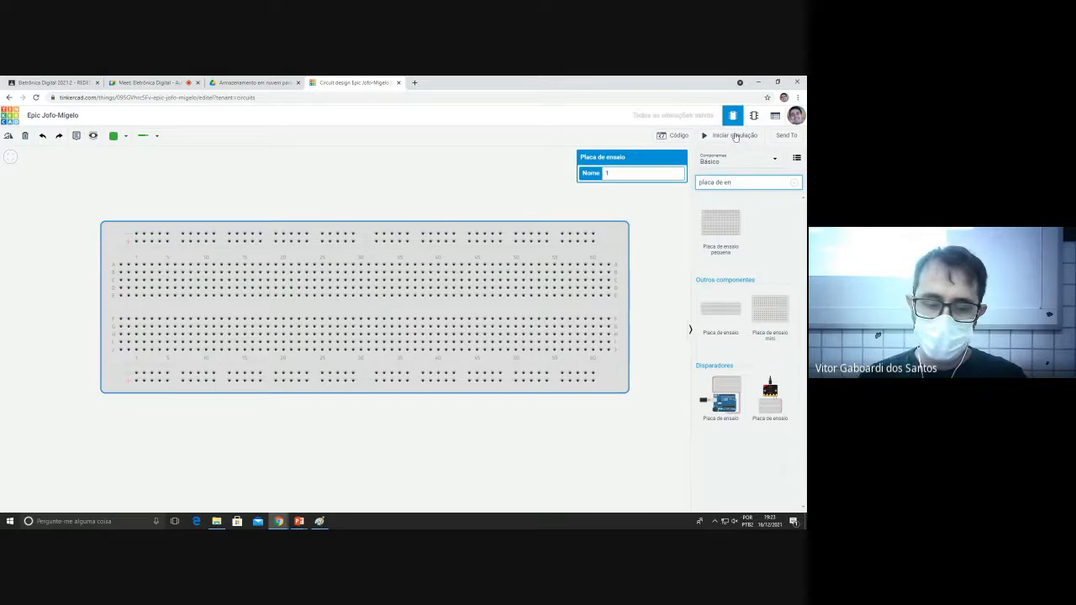
pyautogui.write('saio')
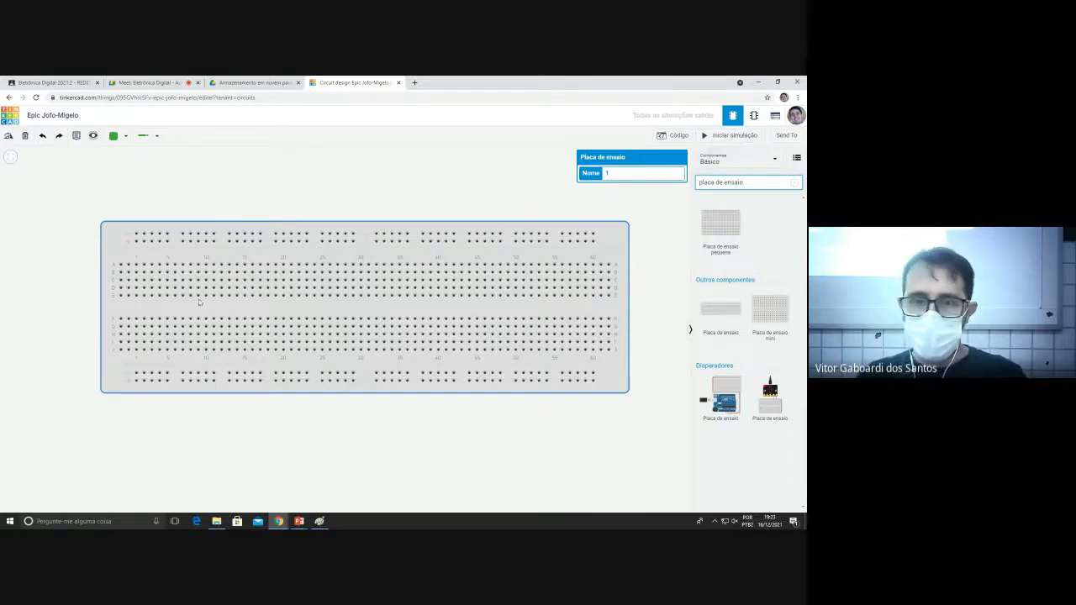
pyautogui.click(493, 210)
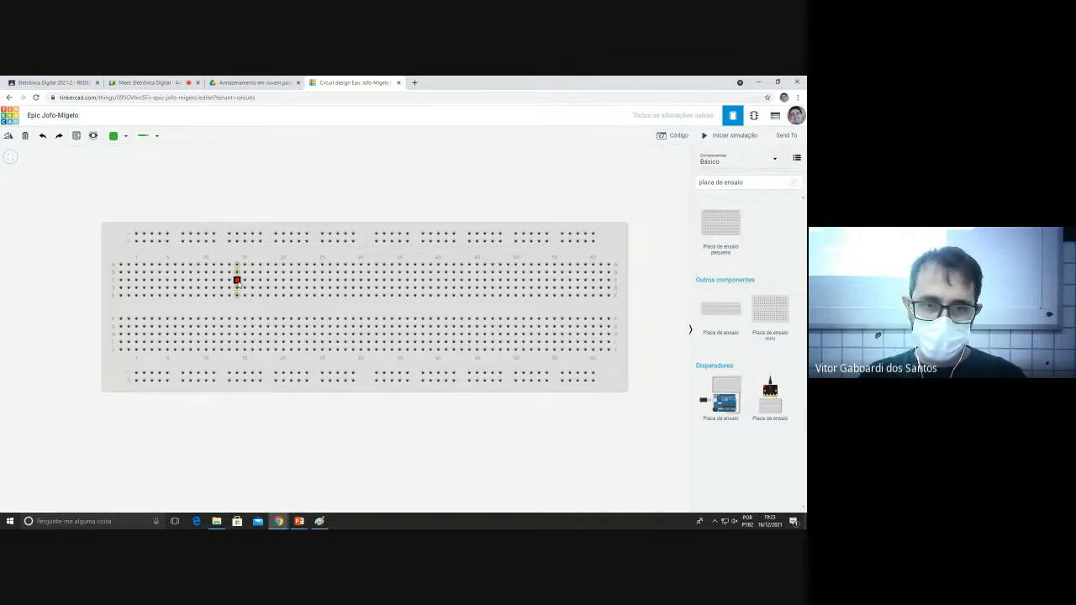
# Examine the breadboard's hole rows and columns up close and check the Google Meet chat for replies.
pyautogui.scroll(5, 237, 282)
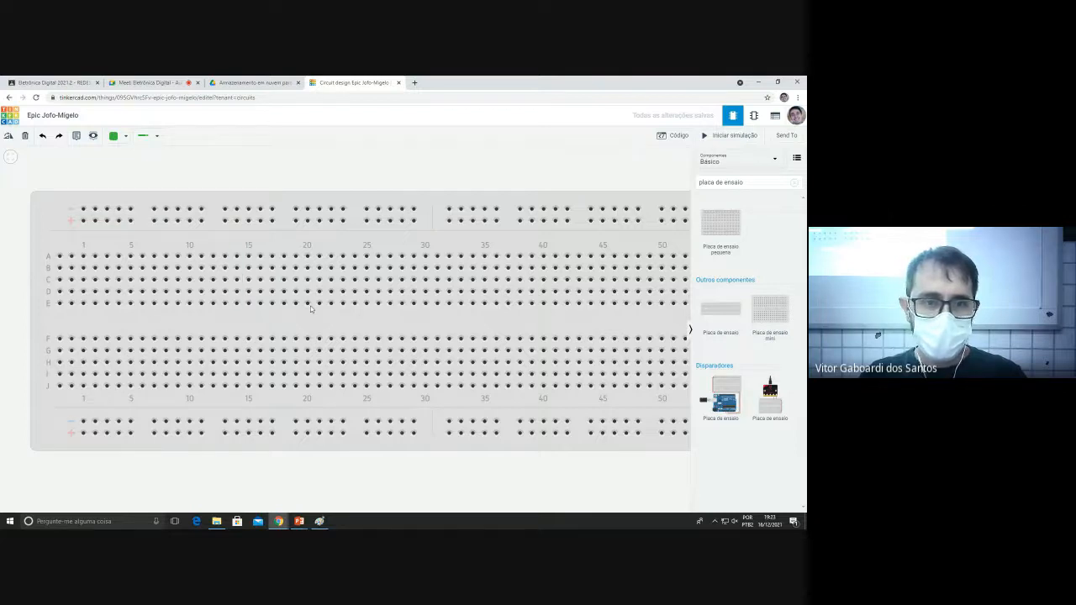
pyautogui.scroll(-3, 166, 304)
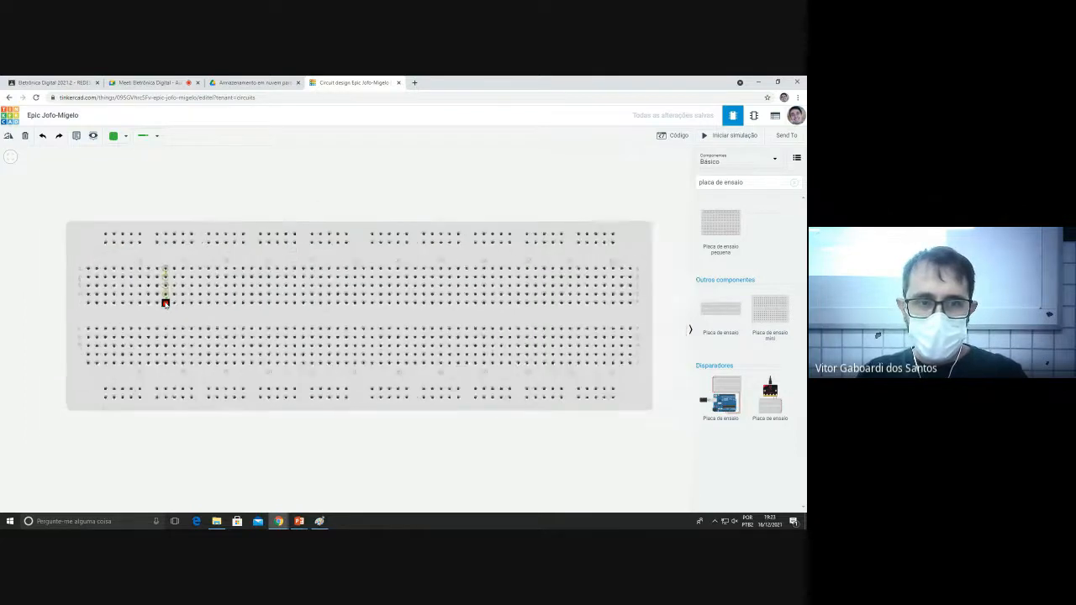
pyautogui.click(149, 84)
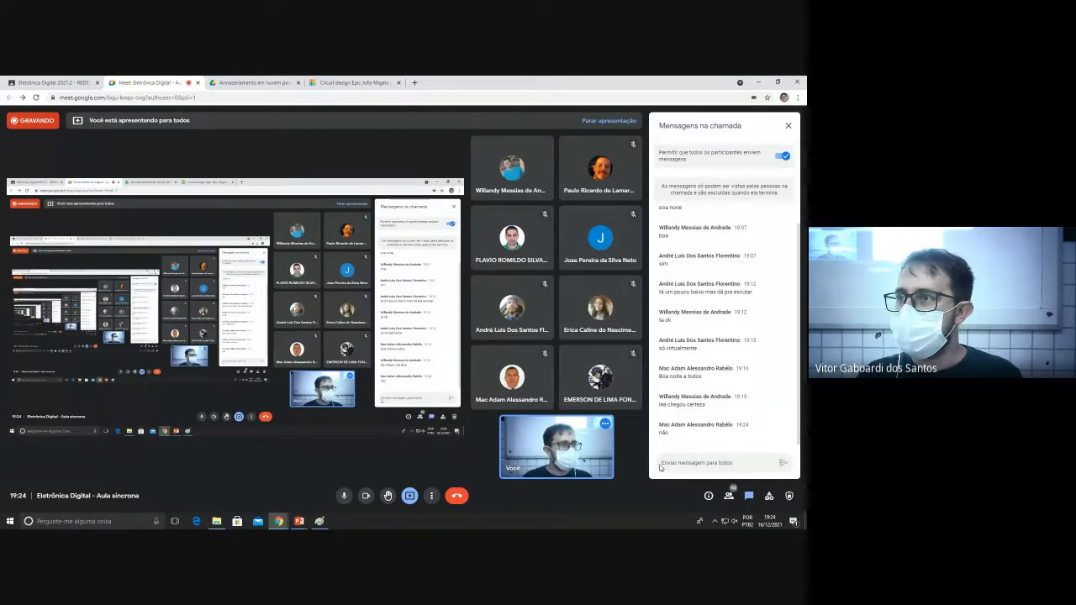
pyautogui.moveTo(593, 440)
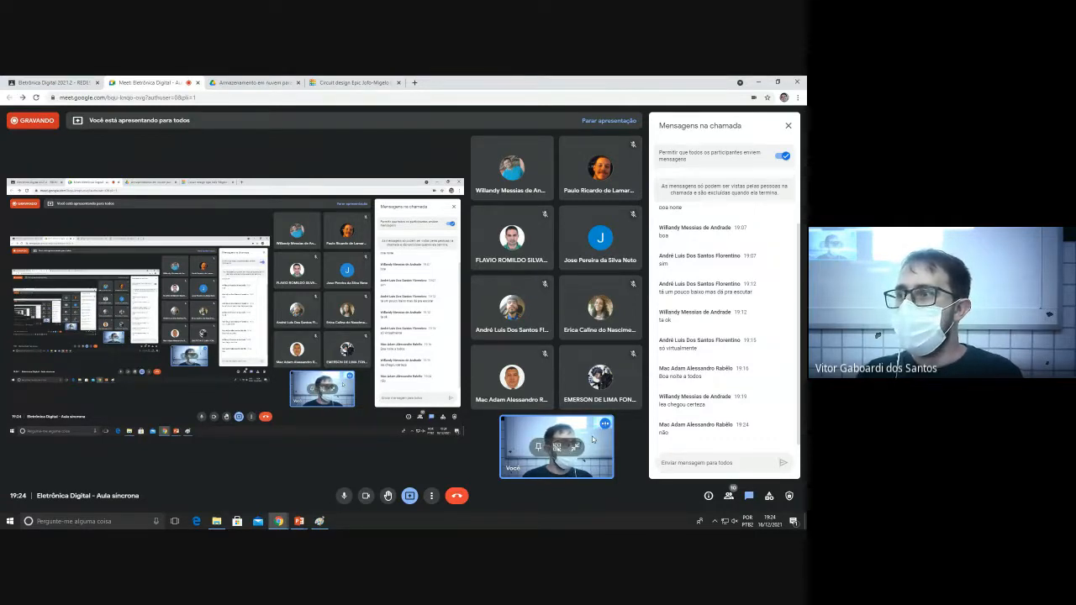
pyautogui.click(355, 83)
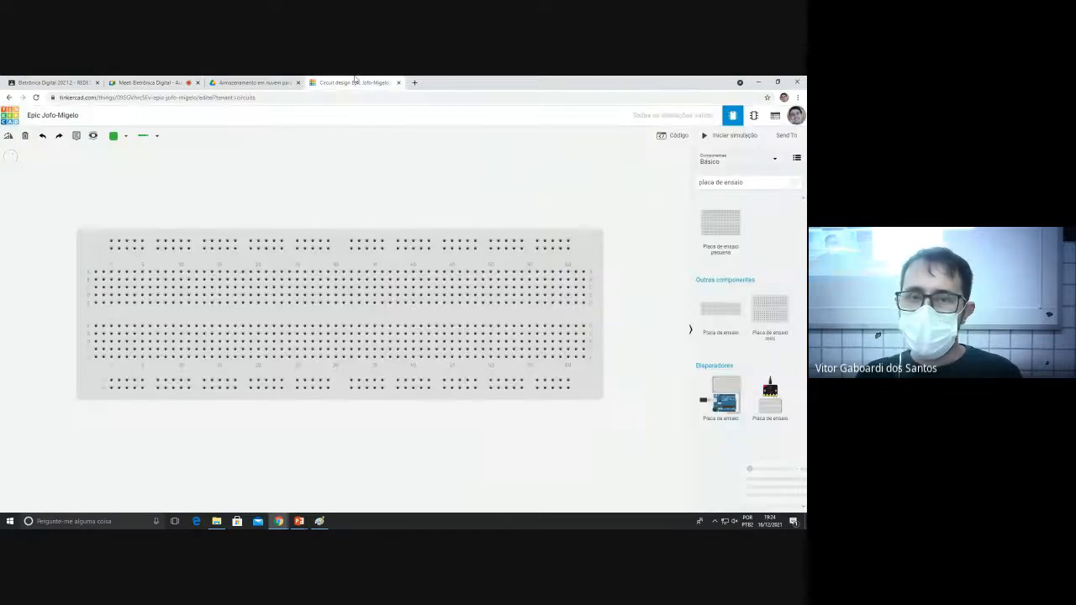
# Delete the breadboard and place a new full-size Placa de ensaio in the workspace.
pyautogui.click(456, 266)
pyautogui.press('Delete')
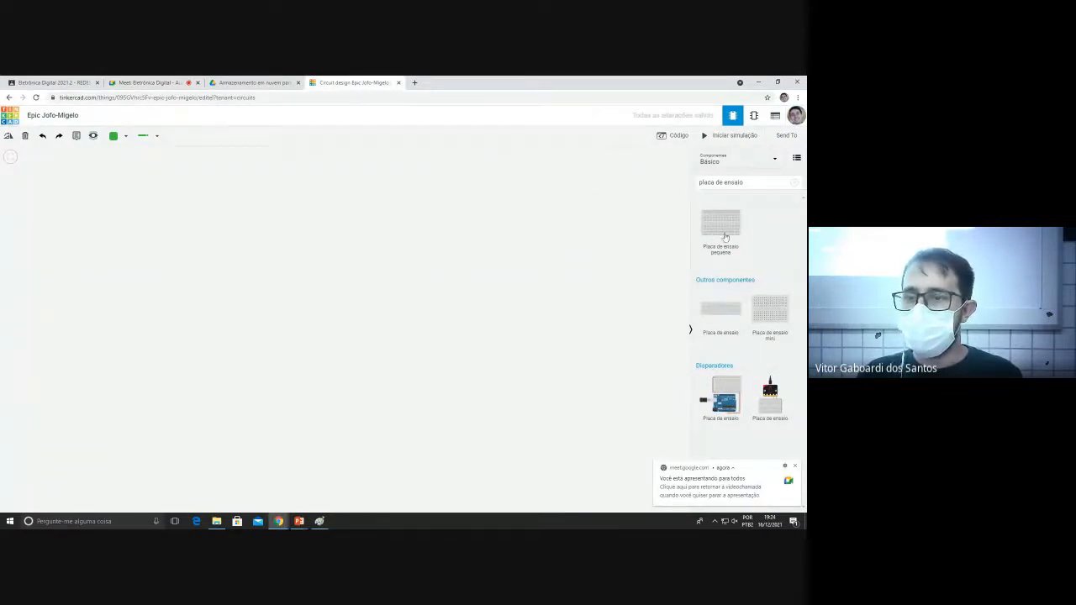
pyautogui.moveTo(712, 308); pyautogui.dragTo(369, 308)
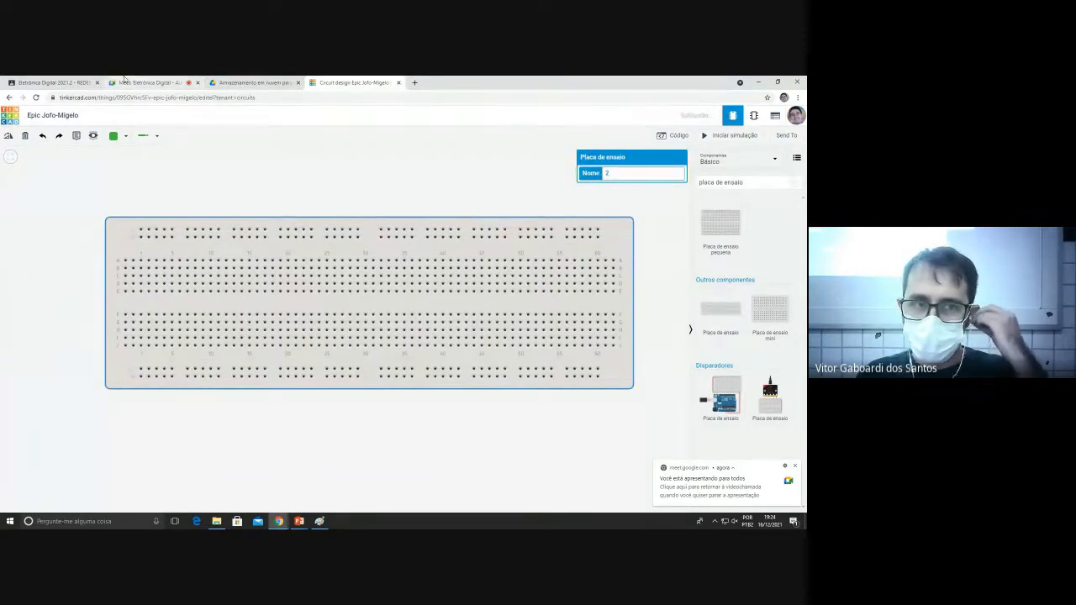
# Check the Google Meet call, return to Tinkercad, and move the breadboard lower to free space above it.
pyautogui.click(147, 82)
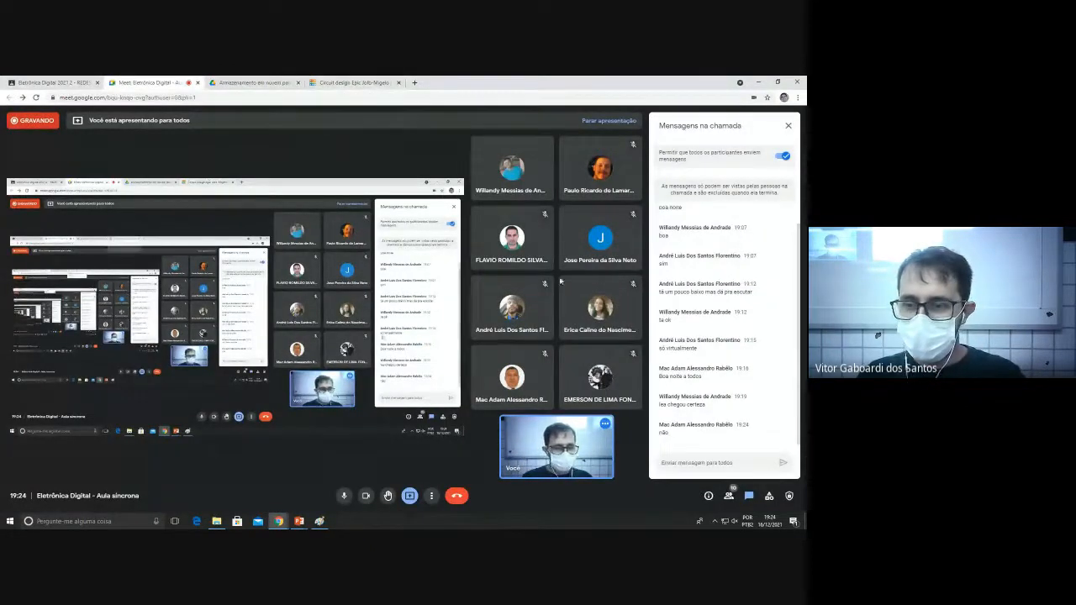
pyautogui.click(355, 81)
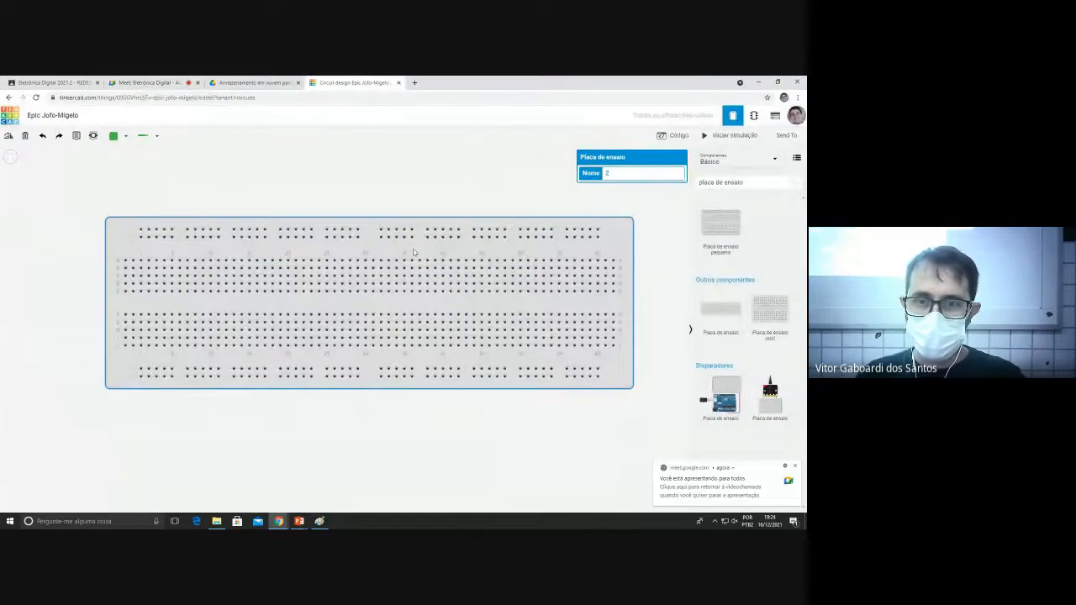
pyautogui.moveTo(588, 320); pyautogui.dragTo(579, 370)
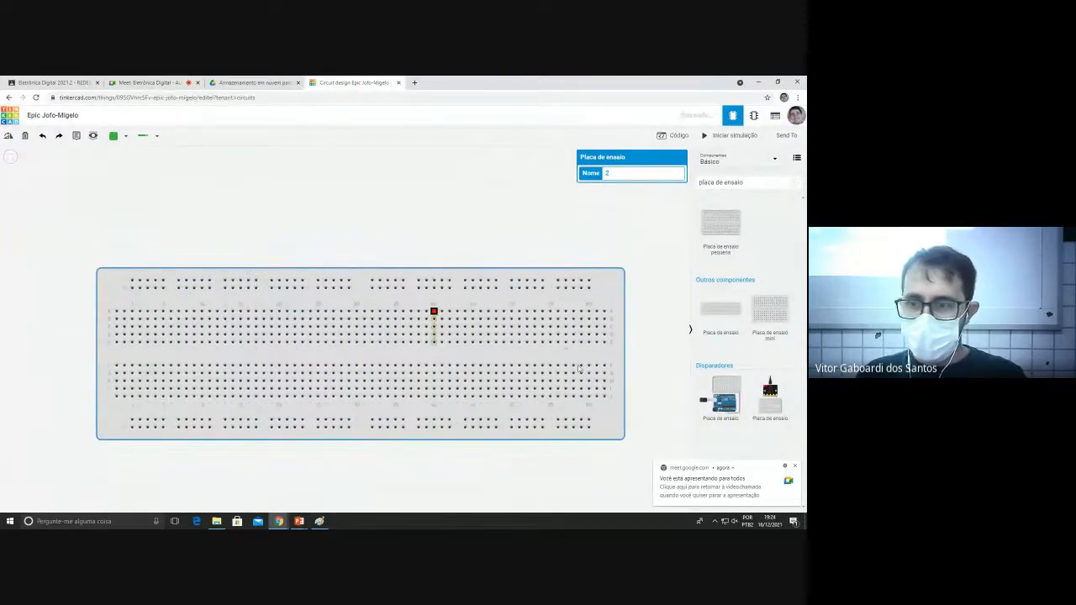
pyautogui.click(796, 468)
# Search the components for "fonte" and place a Fonte de energia above the breadboard's upper-left corner.
pyautogui.tripleClick(721, 181)
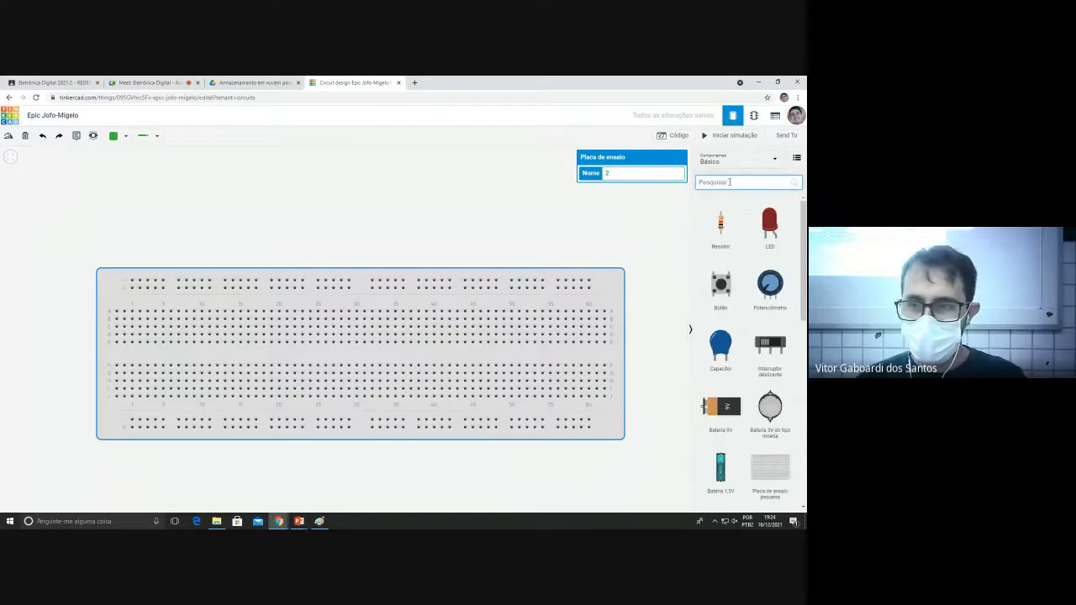
pyautogui.write('fonte')
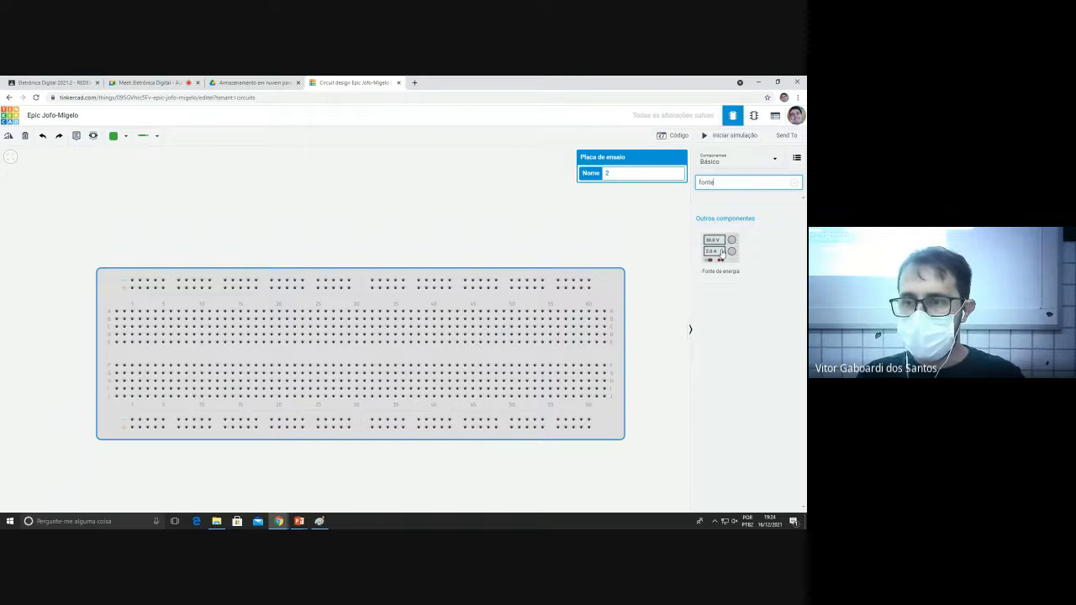
pyautogui.moveTo(721, 252); pyautogui.dragTo(147, 245)
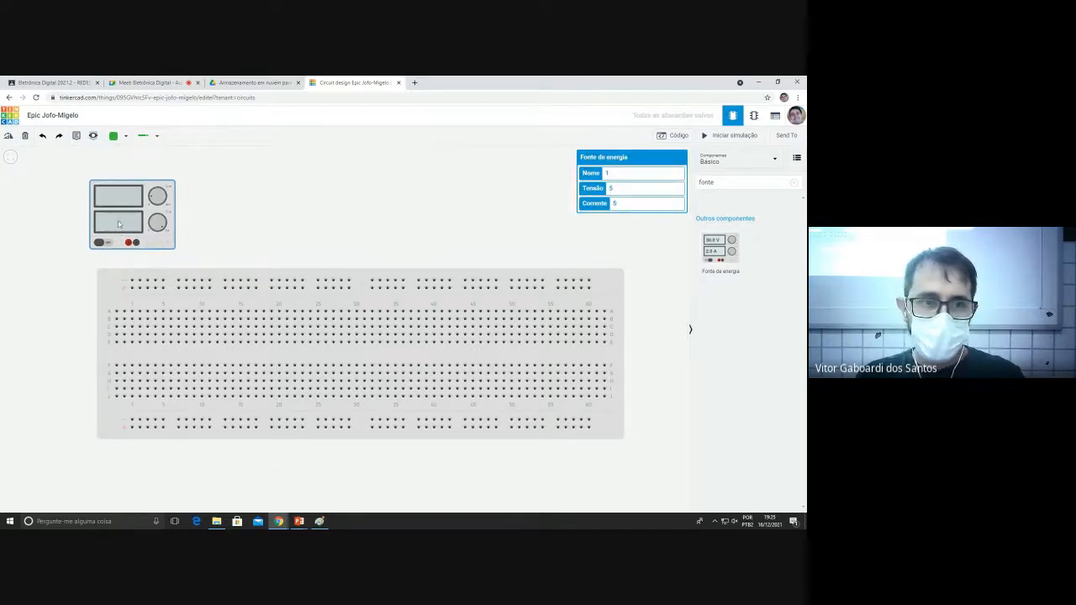
pyautogui.scroll(5, 119, 225)
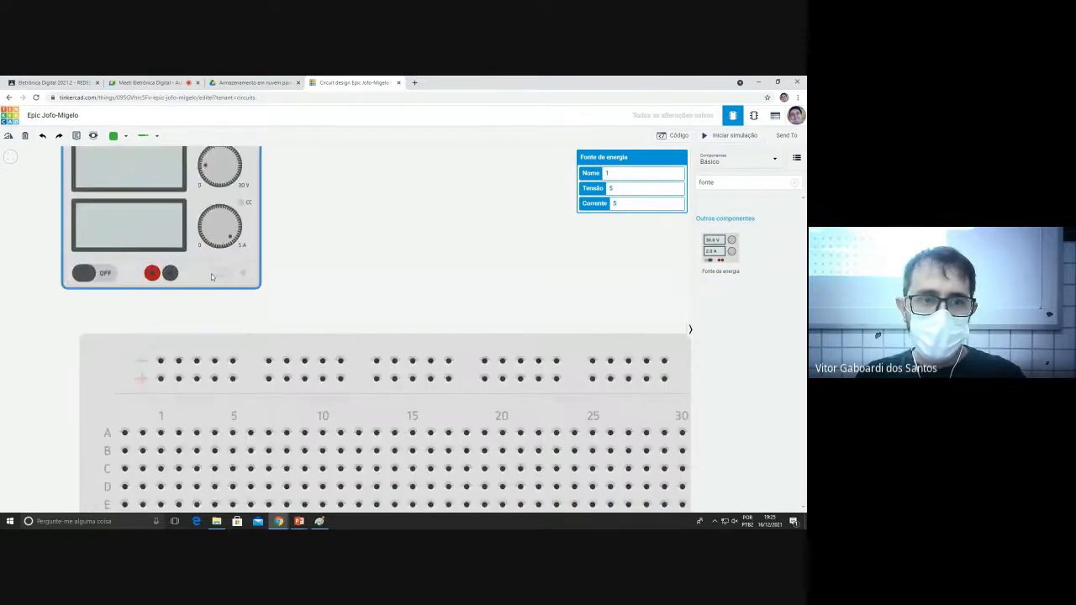
# Move the power supply above the breadboard so that its positive terminal lines up with column 1.
pyautogui.moveTo(211, 276); pyautogui.dragTo(228, 300)
pyautogui.scroll(-1, 405, 345)
pyautogui.scroll(2, 193, 220)
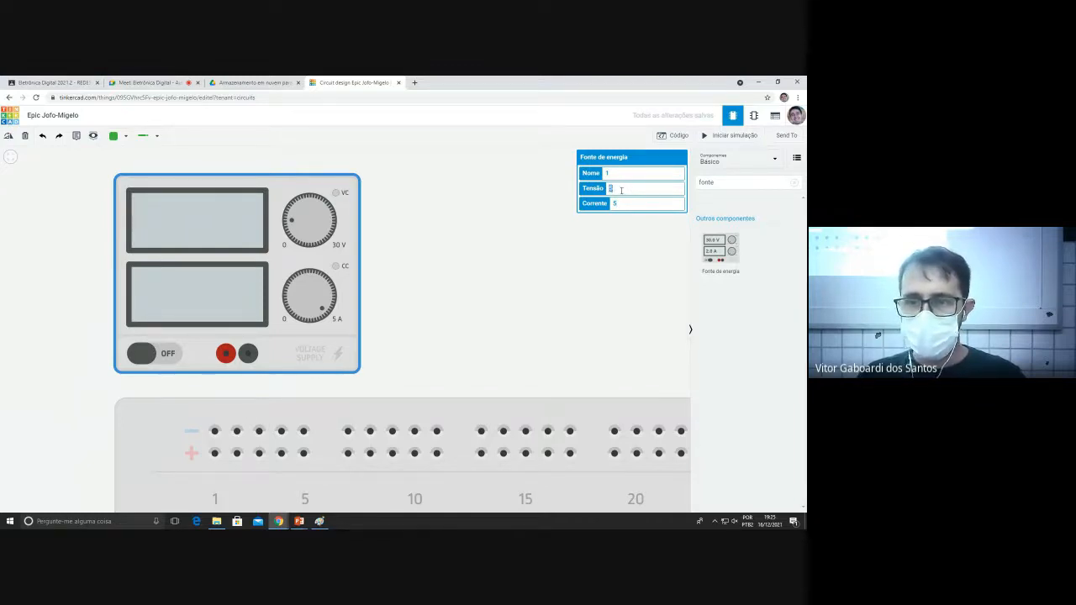
pyautogui.click(532, 253)
pyautogui.click(295, 263)
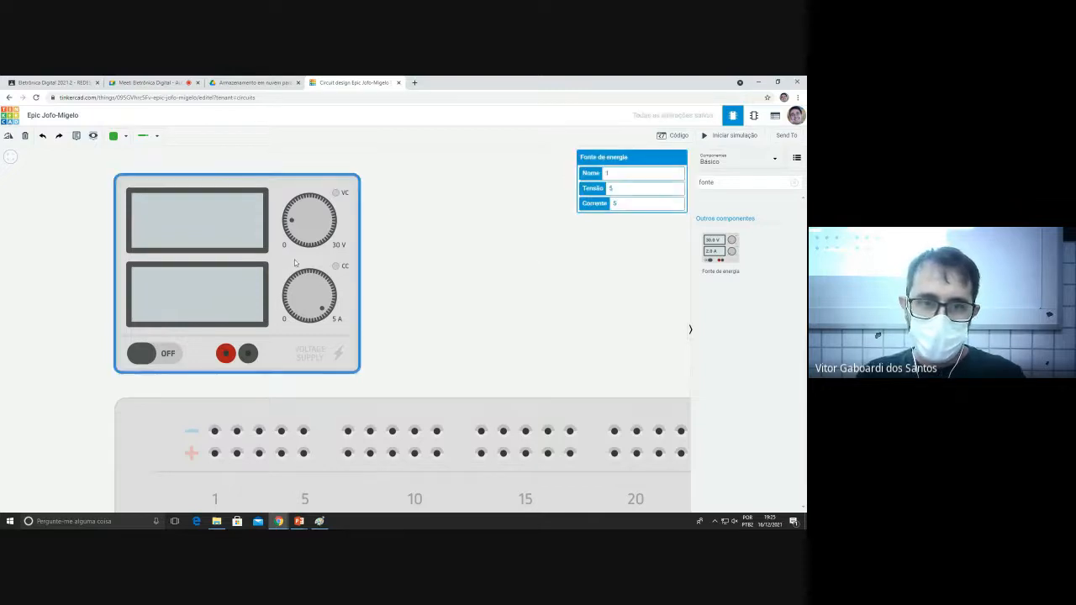
pyautogui.moveTo(295, 263); pyautogui.dragTo(275, 258)
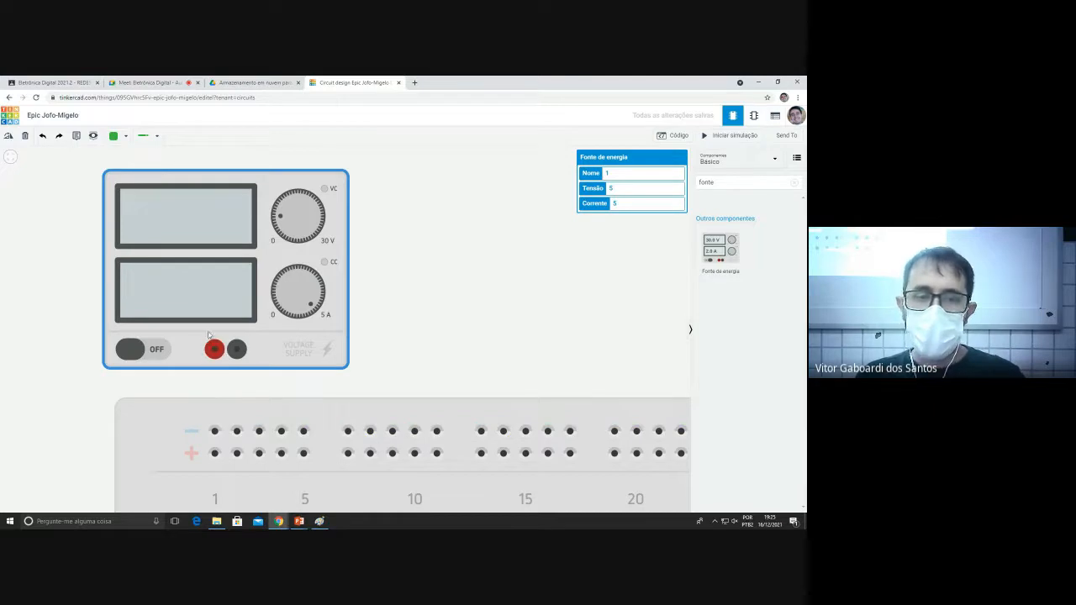
# Wire the power supply's positive terminal to the first hole of the breadboard's upper positive rail and colour the wire Vermelho.
pyautogui.scroll(-3, 179, 225)
pyautogui.scroll(1, 197, 286)
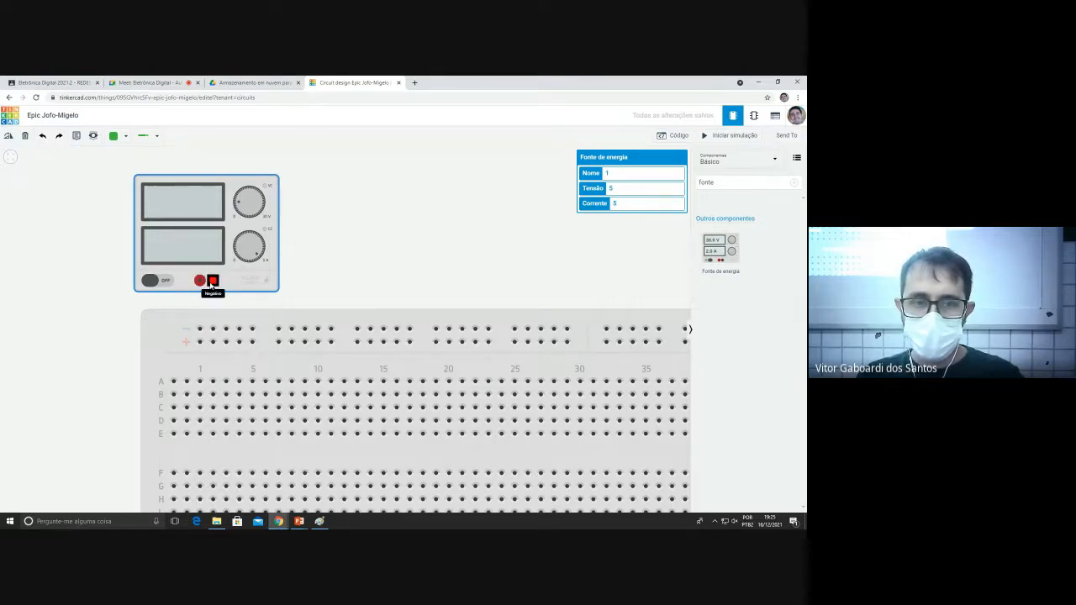
pyautogui.scroll(2, 211, 284)
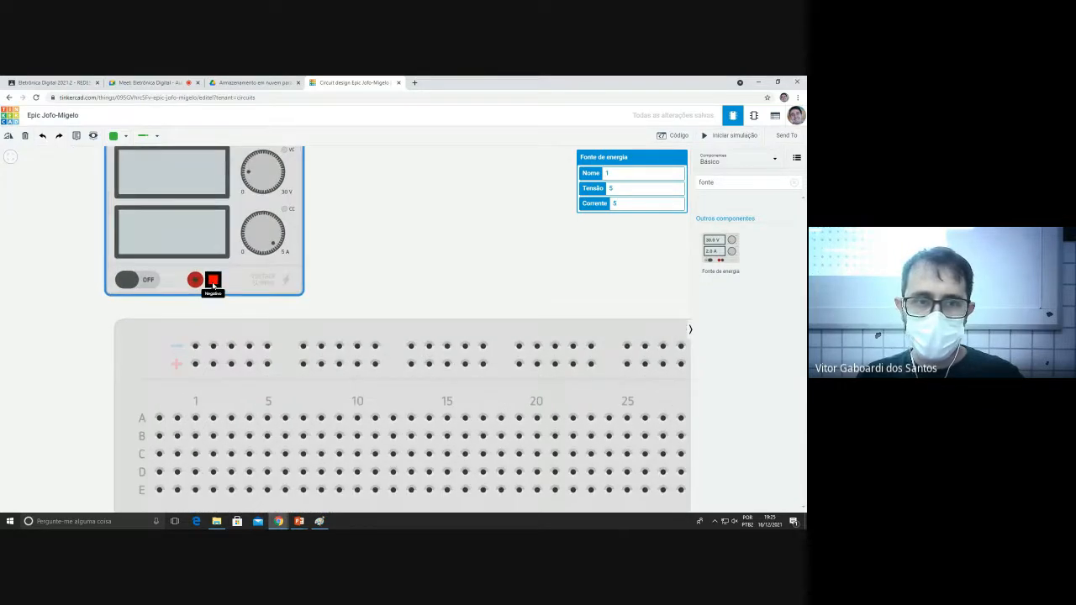
pyautogui.scroll(-2, 103, 293)
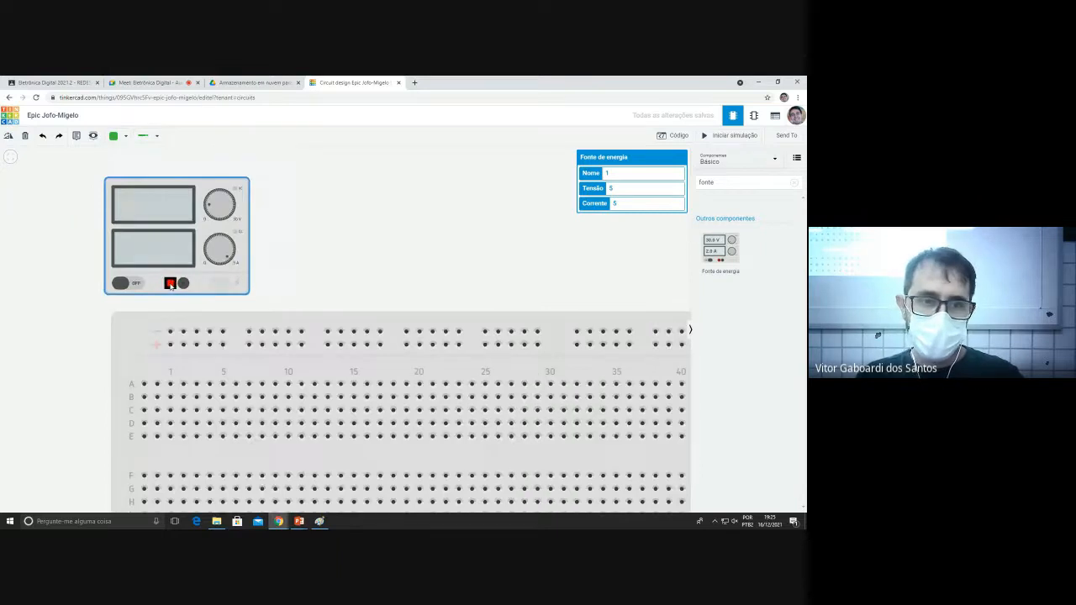
pyautogui.click(170, 284)
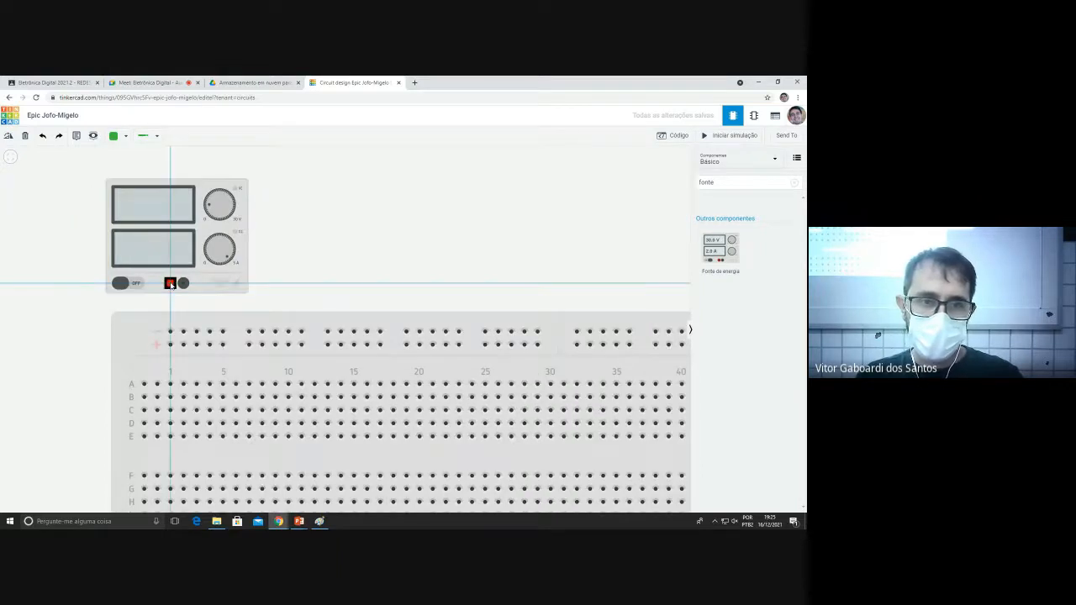
pyautogui.click(183, 345)
pyautogui.moveTo(183, 345)
pyautogui.mouseDown()
pyautogui.moveTo(170, 346)
pyautogui.moveTo(171, 295)
pyautogui.moveTo(171, 344)
pyautogui.mouseUp()
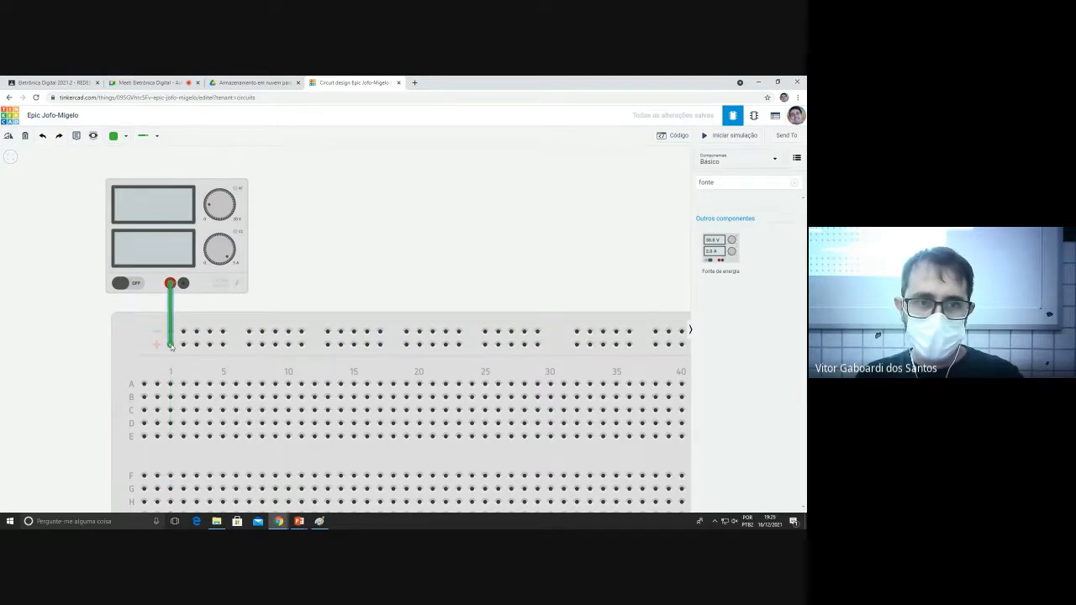
pyautogui.click(125, 136)
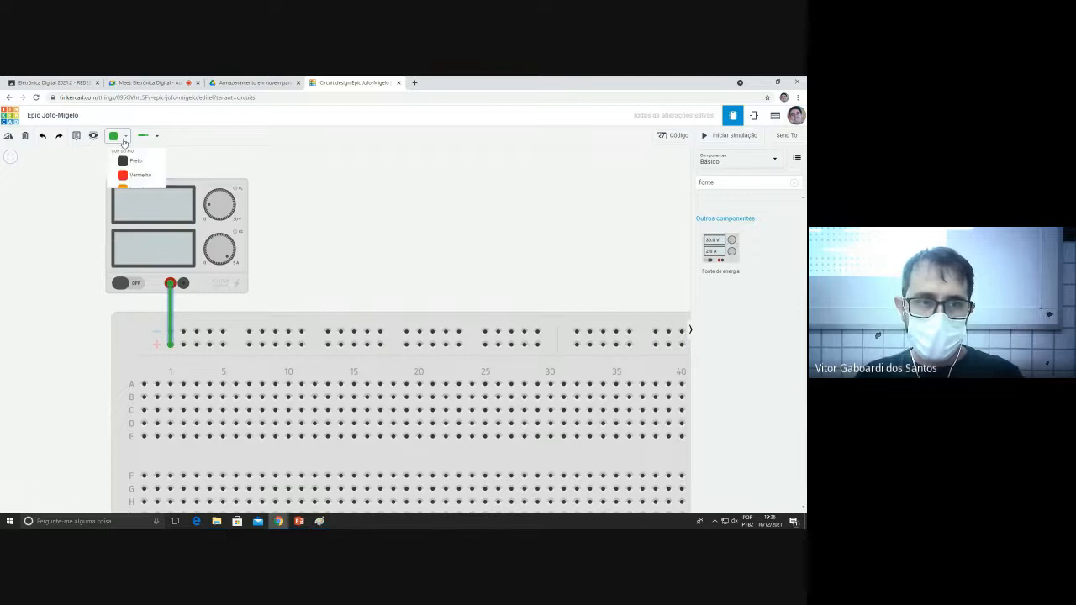
pyautogui.click(136, 175)
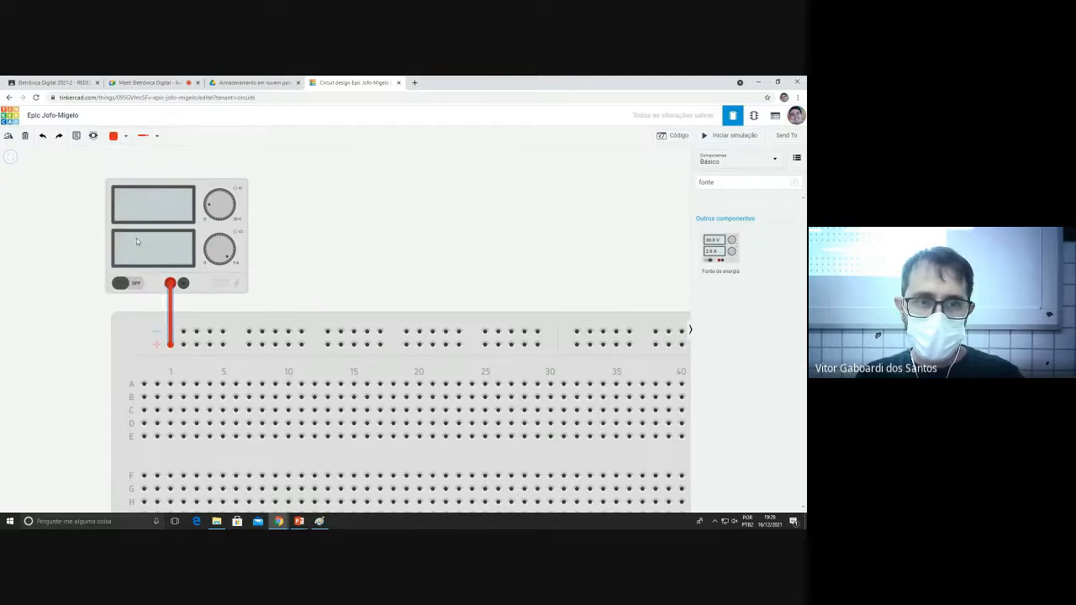
# Switch to the Google Meet call, mute the microphone, and return to the Tinkercad circuit.
pyautogui.click(197, 290)
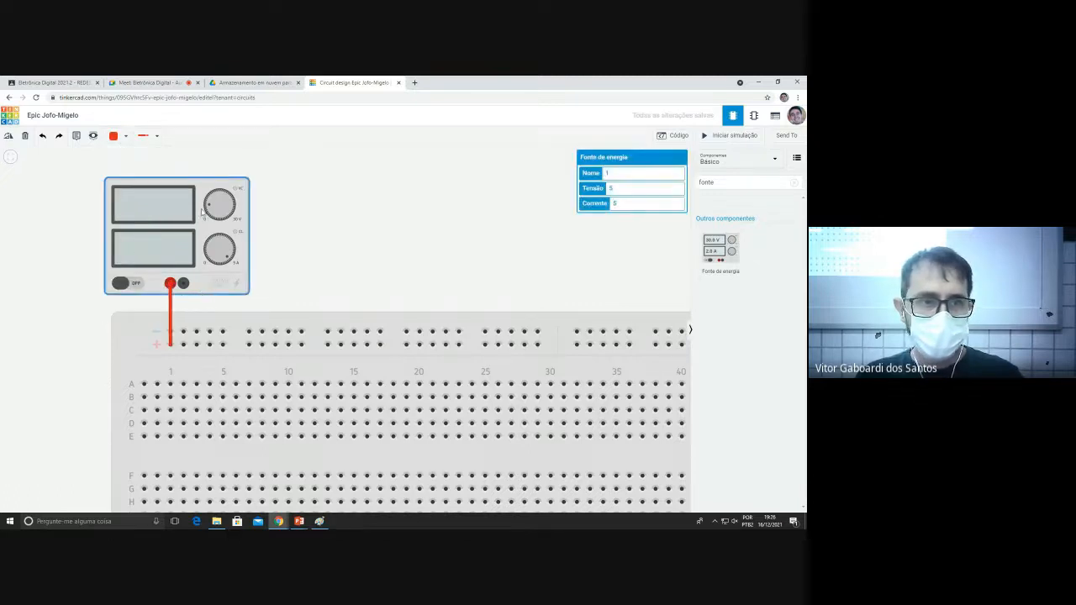
pyautogui.click(152, 83)
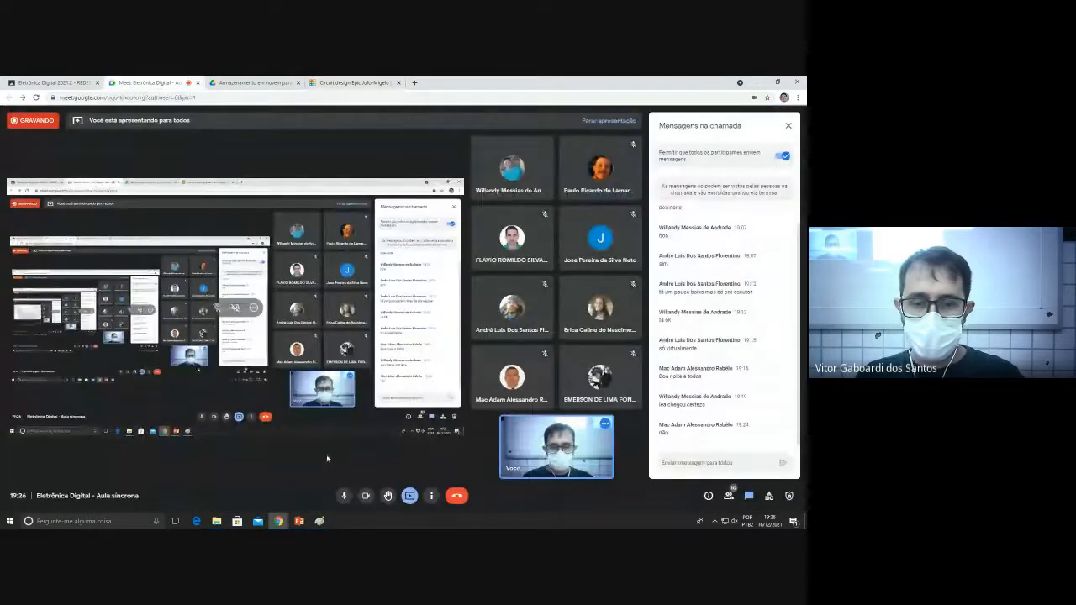
pyautogui.click(342, 495)
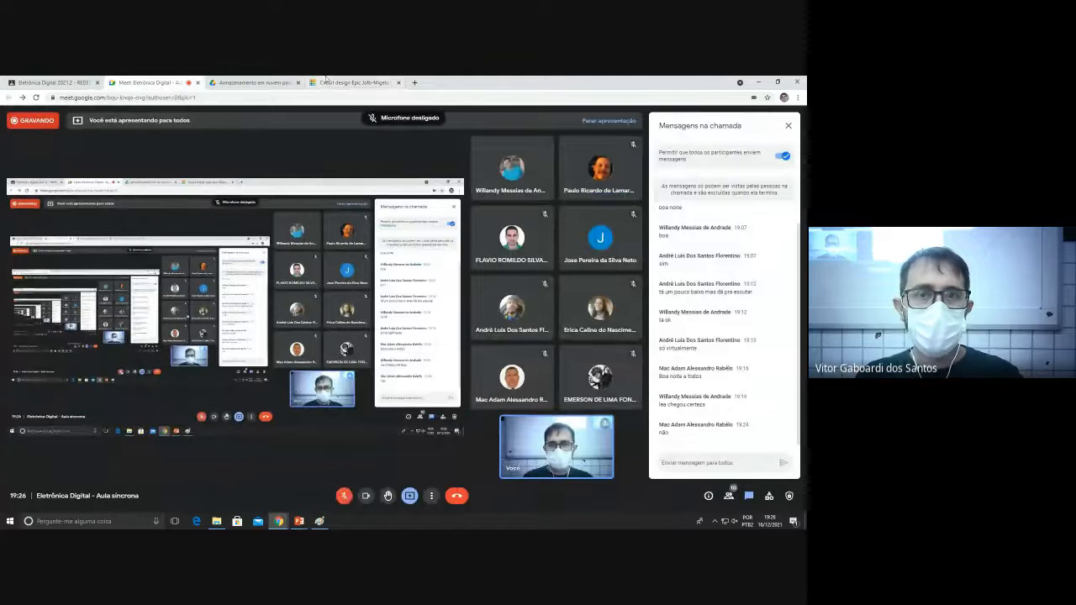
pyautogui.click(328, 81)
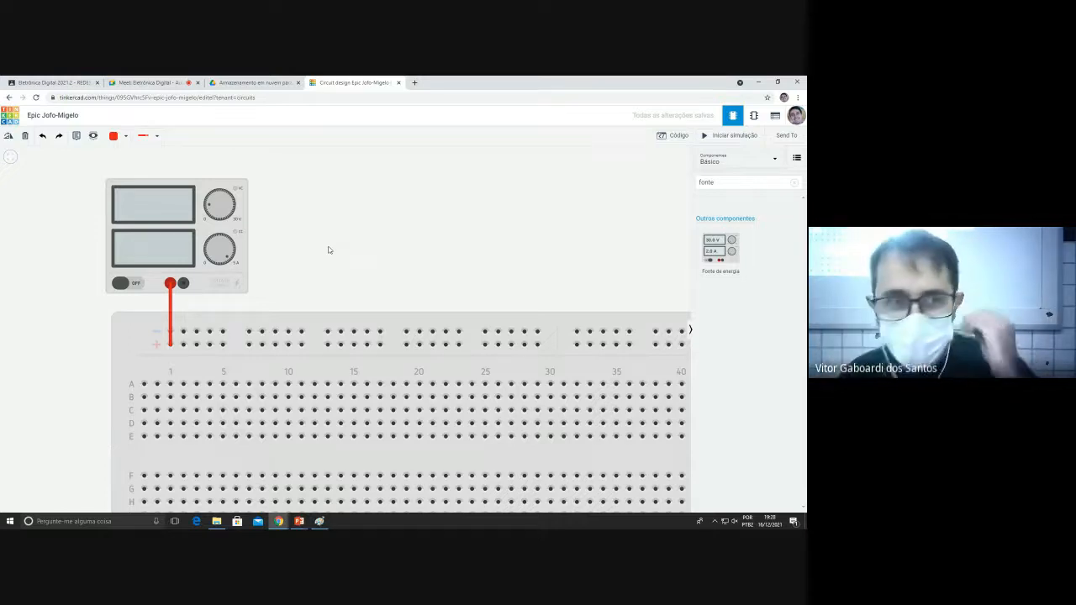
# Switch to the Google Meet call, unmute the microphone, and go back to the Tinkercad circuit.
pyautogui.click(147, 82)
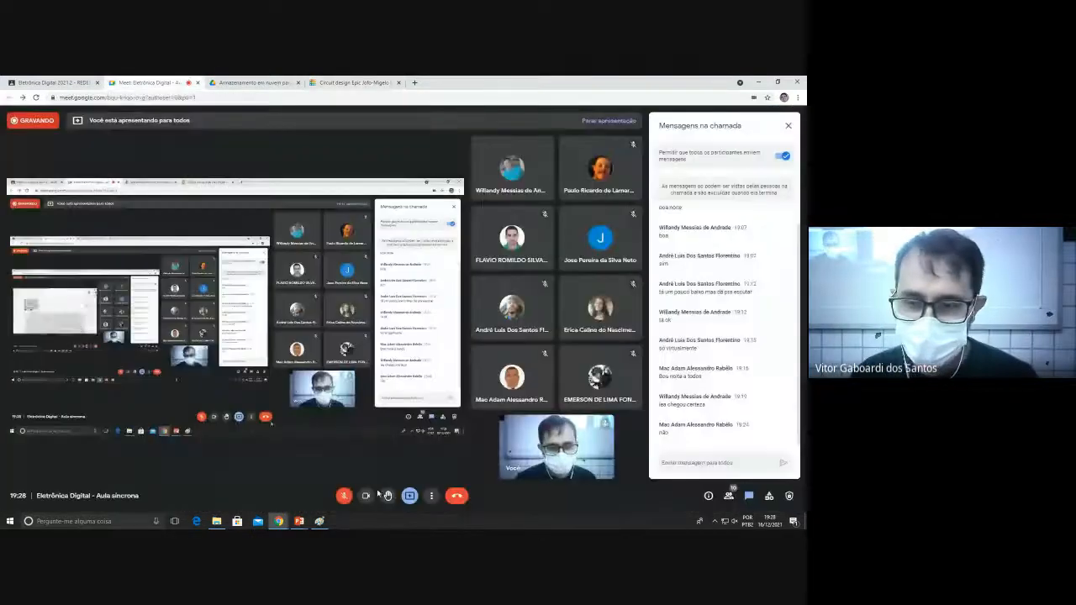
pyautogui.click(344, 497)
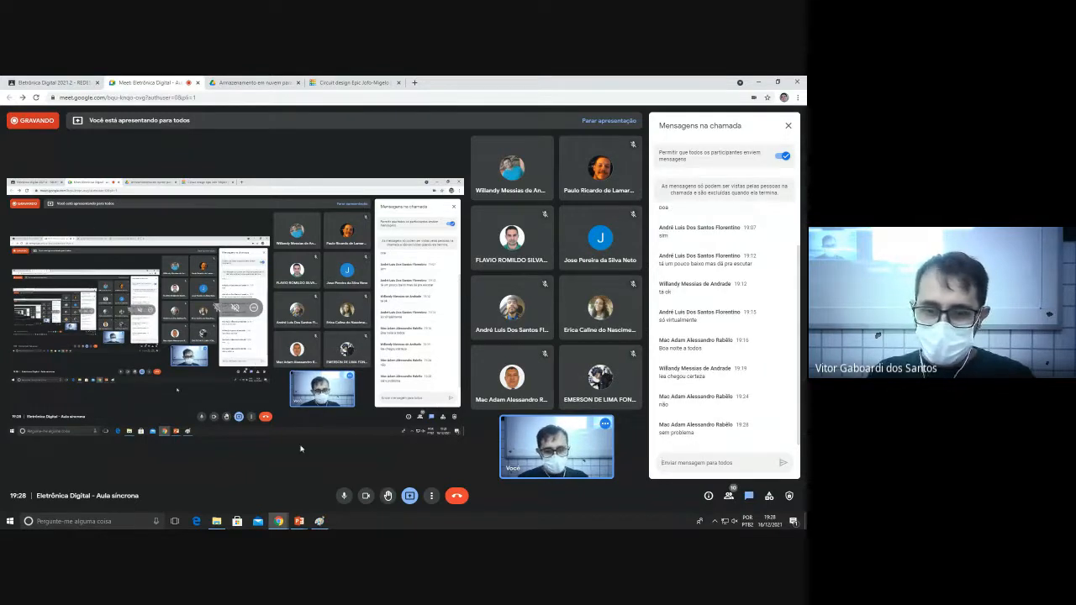
pyautogui.click(248, 81)
pyautogui.click(332, 82)
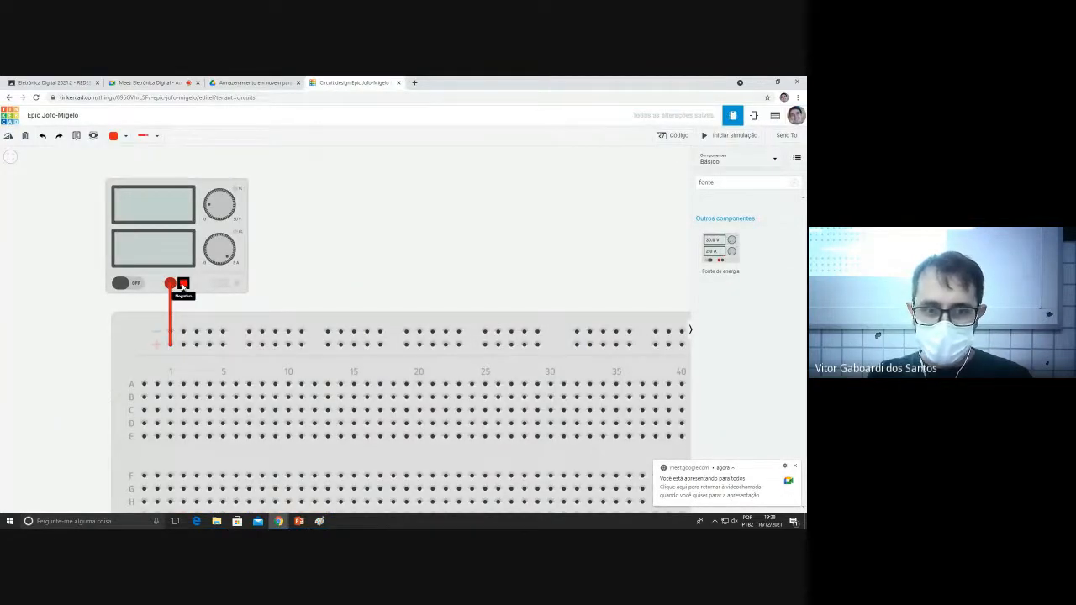
# Wire the power supply's negative terminal to the upper negative rail's second hole and colour the wire Preto.
pyautogui.click(183, 284)
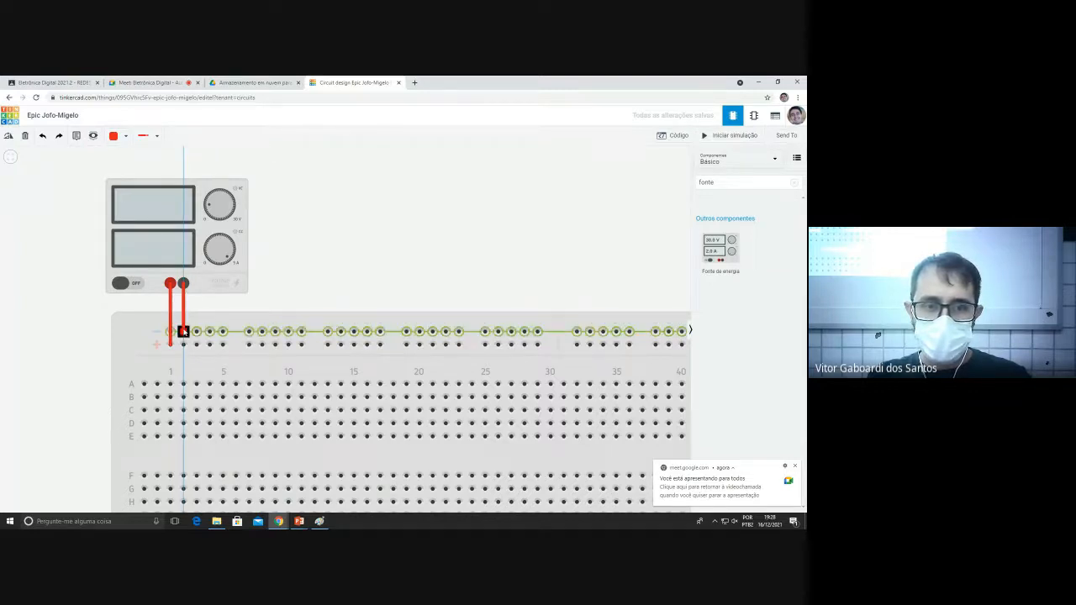
pyautogui.click(183, 331)
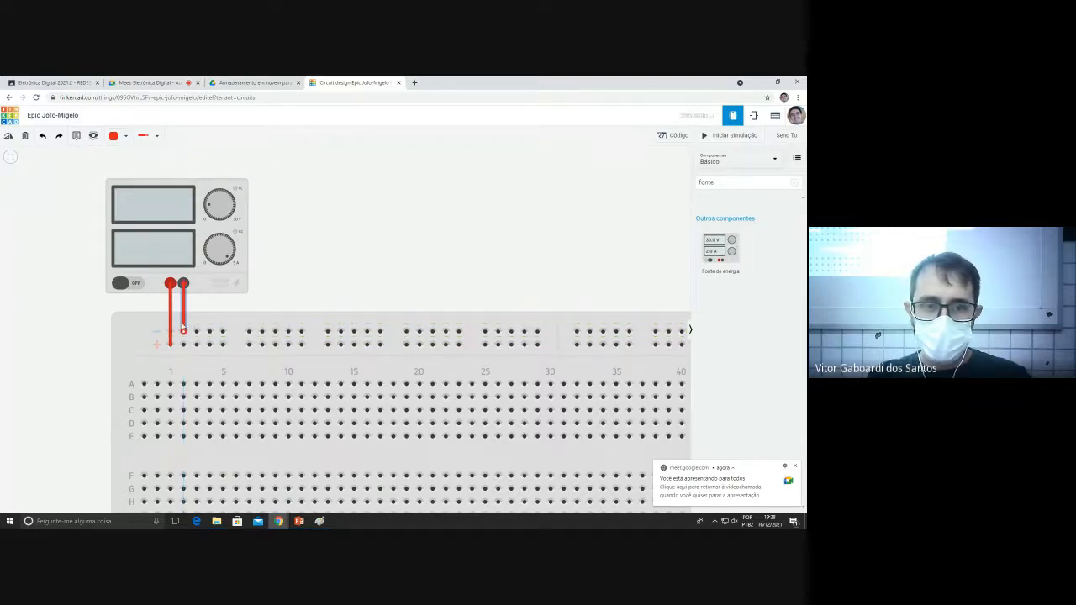
pyautogui.click(115, 137)
pyautogui.click(131, 161)
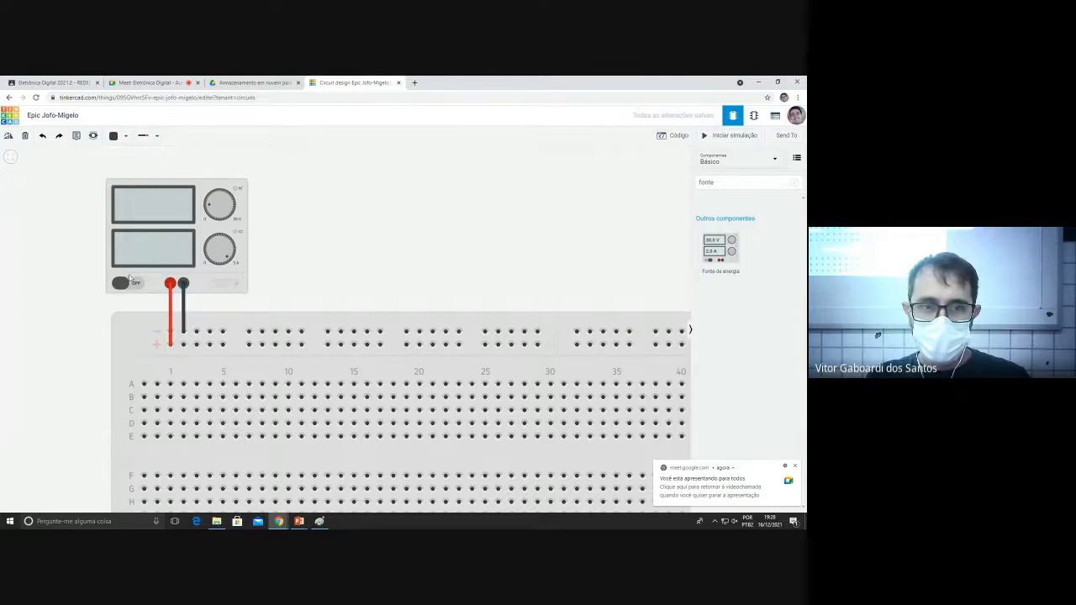
# Check the Tensão setting of the power supply wired to the breadboard.
pyautogui.scroll(-3, 129, 277)
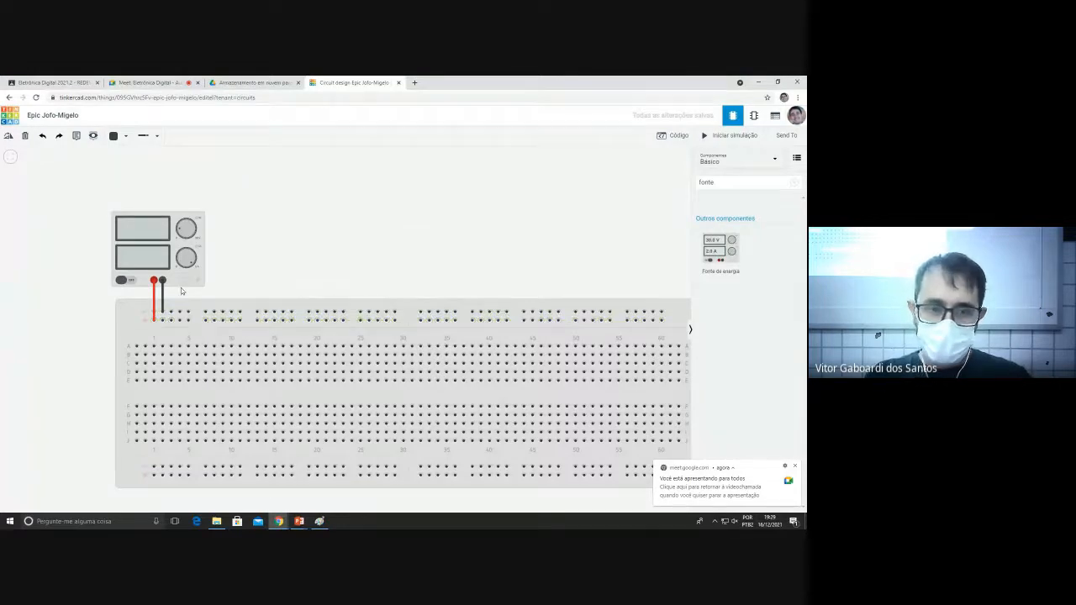
pyautogui.click(181, 285)
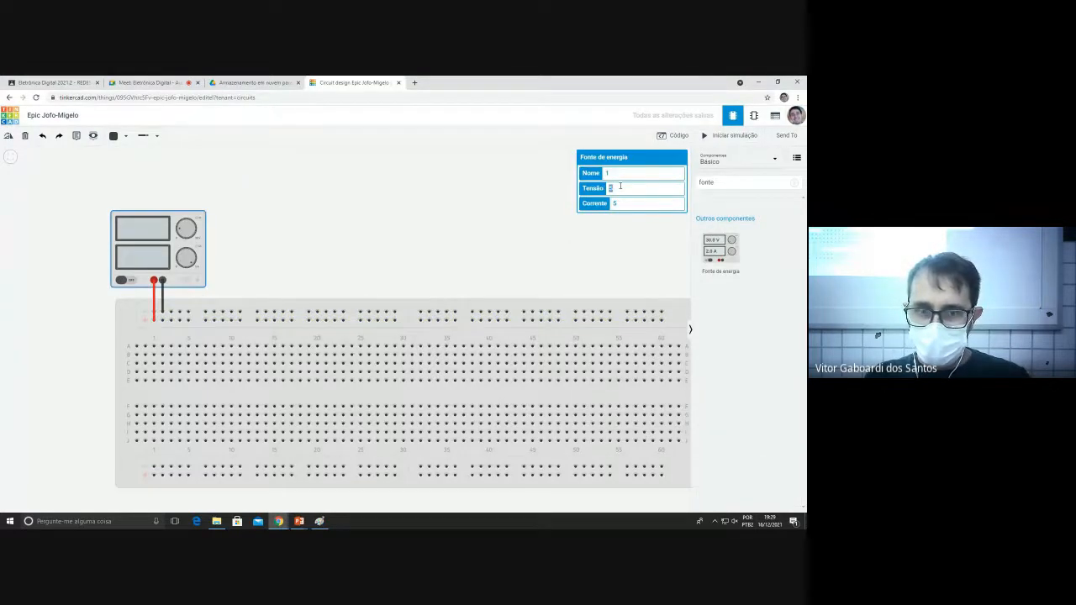
pyautogui.click(269, 276)
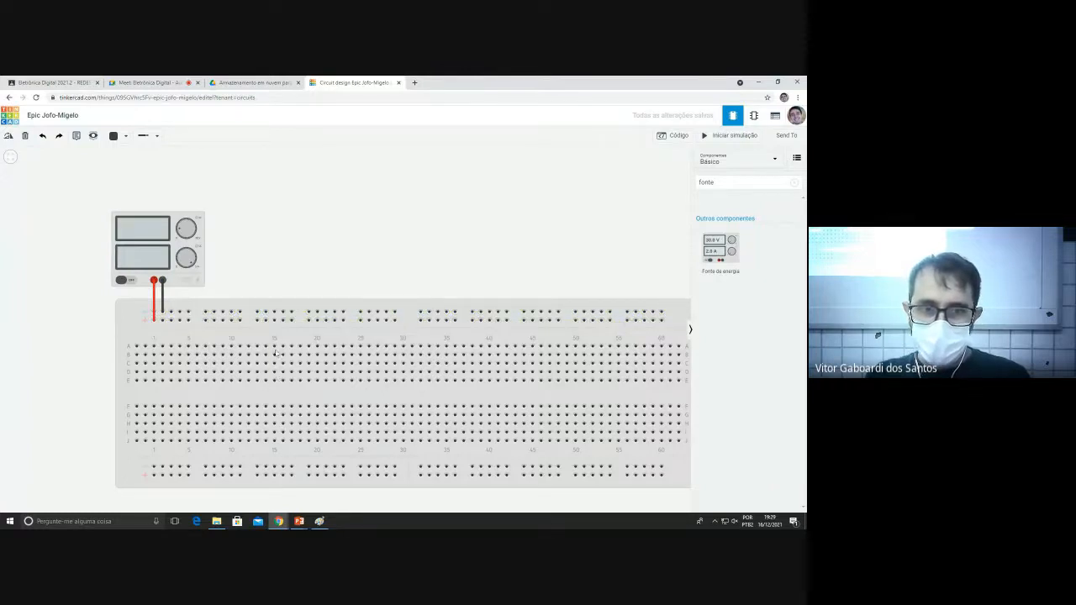
# Switch to the PowerPoint slide, circle the plus and minus signs of the Fonte de energia in red, and return to Tinkercad.
pyautogui.hotkey('alt', 'Tab')
pyautogui.press('Tab')
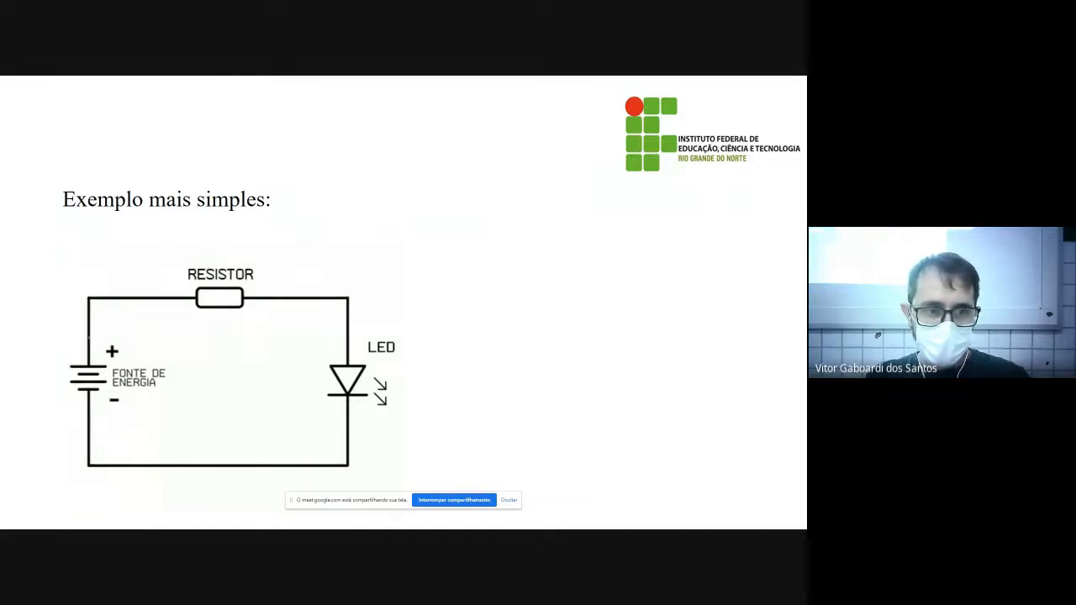
pyautogui.moveTo(119, 337)
pyautogui.mouseDown()
pyautogui.moveTo(97, 338)
pyautogui.moveTo(108, 361)
pyautogui.moveTo(128, 353)
pyautogui.moveTo(120, 335)
pyautogui.mouseUp()
pyautogui.moveTo(120, 393)
pyautogui.mouseDown()
pyautogui.moveTo(107, 407)
pyautogui.moveTo(126, 411)
pyautogui.moveTo(123, 393)
pyautogui.mouseUp()
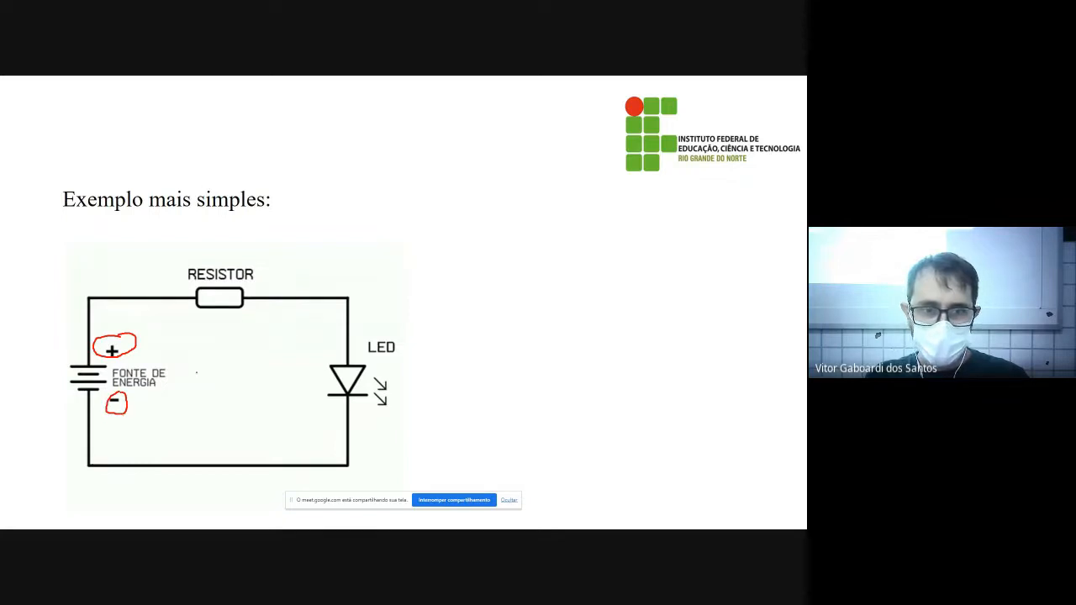
pyautogui.hotkey('alt', 'Tab')
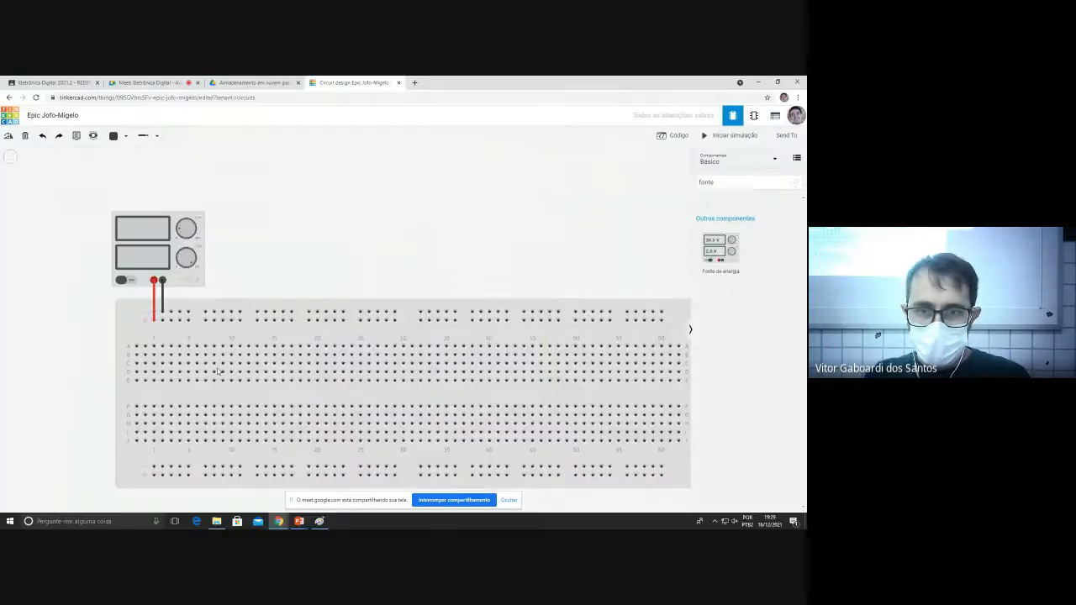
# Clear the component search and check the resistor in the slide's circuit diagram again.
pyautogui.click(796, 181)
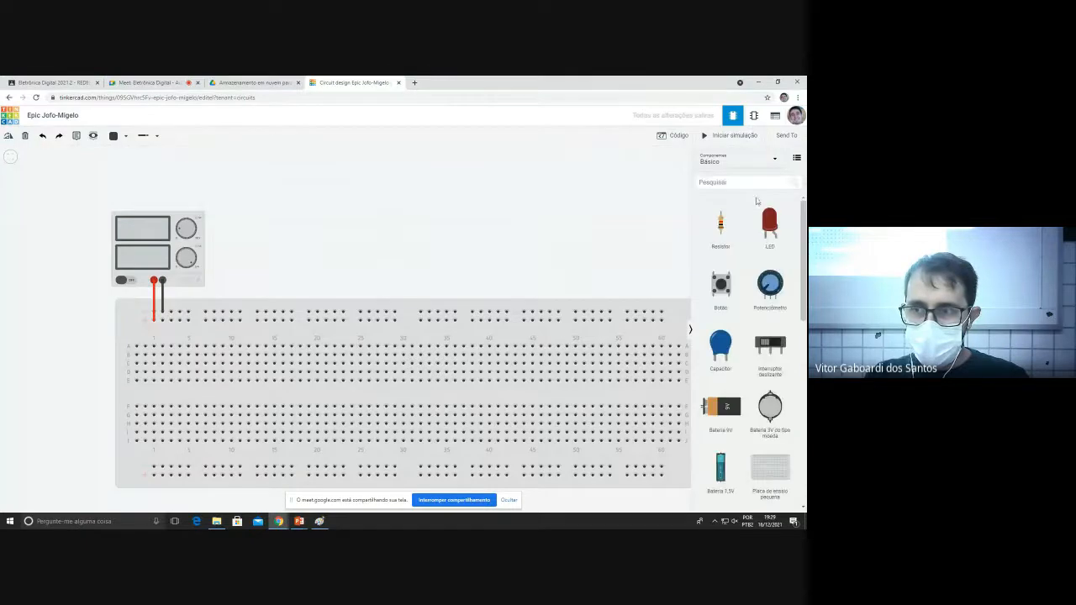
pyautogui.hotkey('alt', 'Tab')
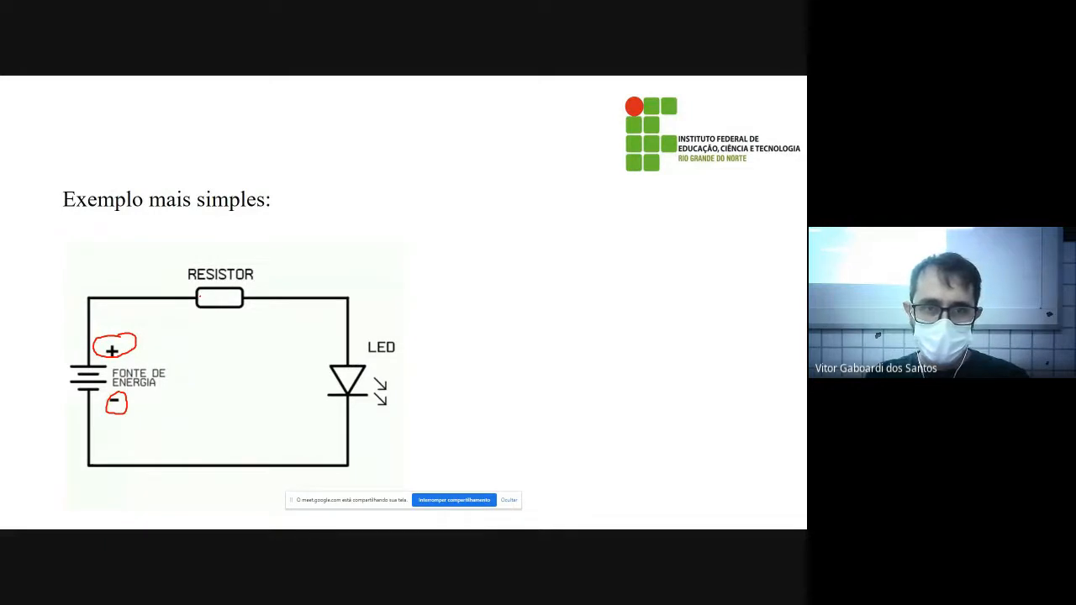
pyautogui.hotkey('alt', 'Tab')
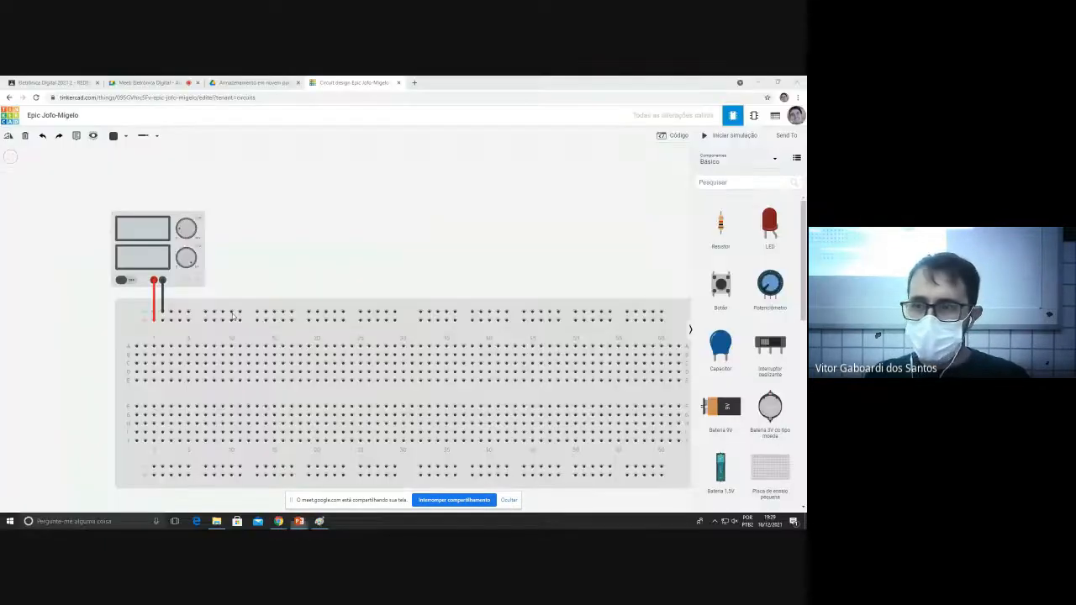
pyautogui.click(724, 183)
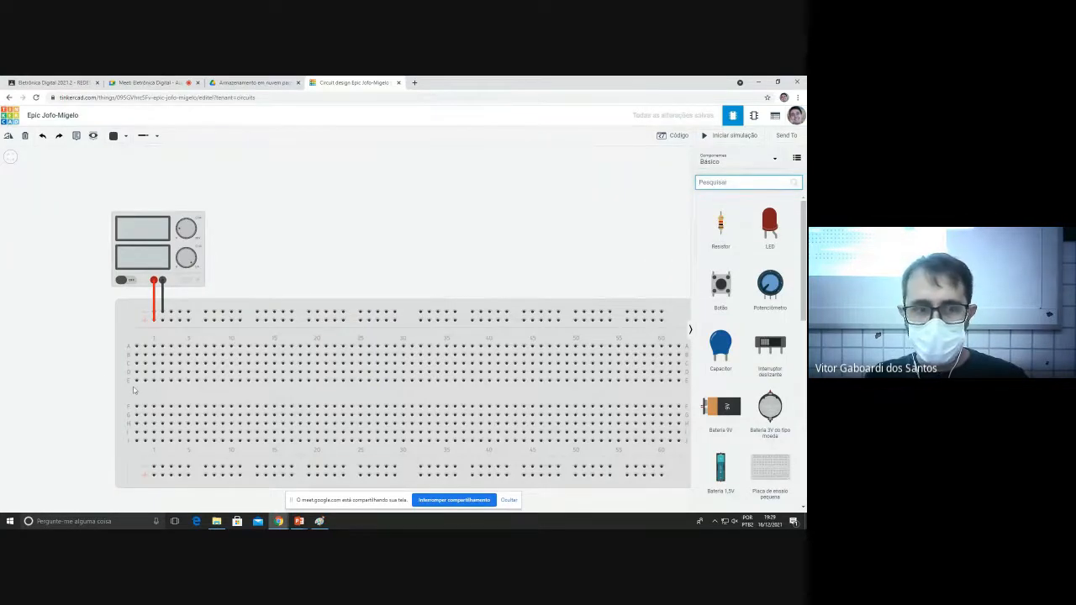
# Place a Resistor vertically on the breadboard in column 8, spanning rows A to E.
pyautogui.scroll(-2, 104, 390)
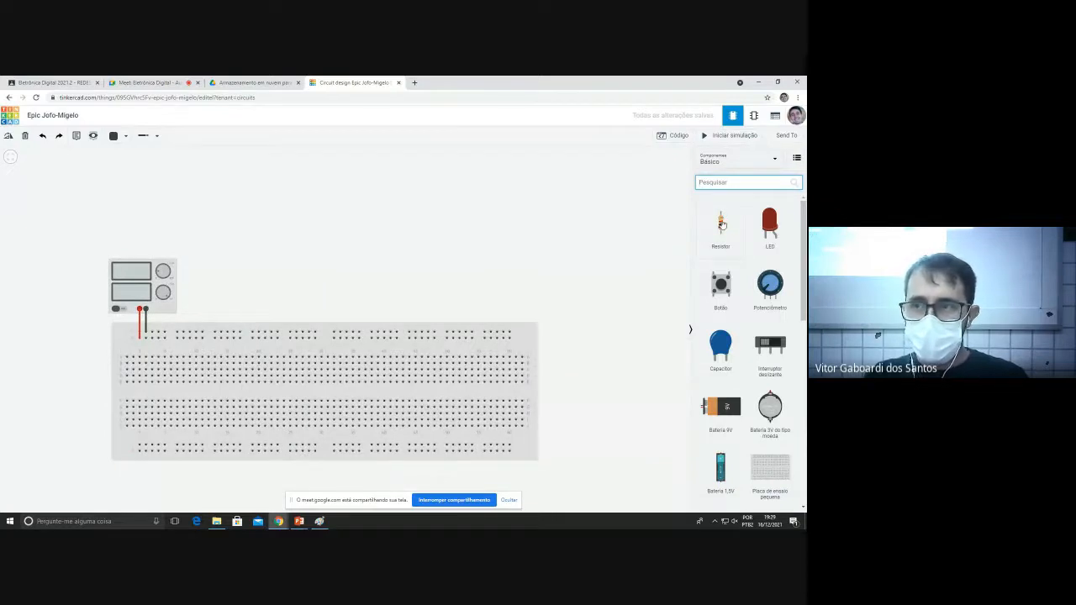
pyautogui.moveTo(721, 223); pyautogui.dragTo(293, 276)
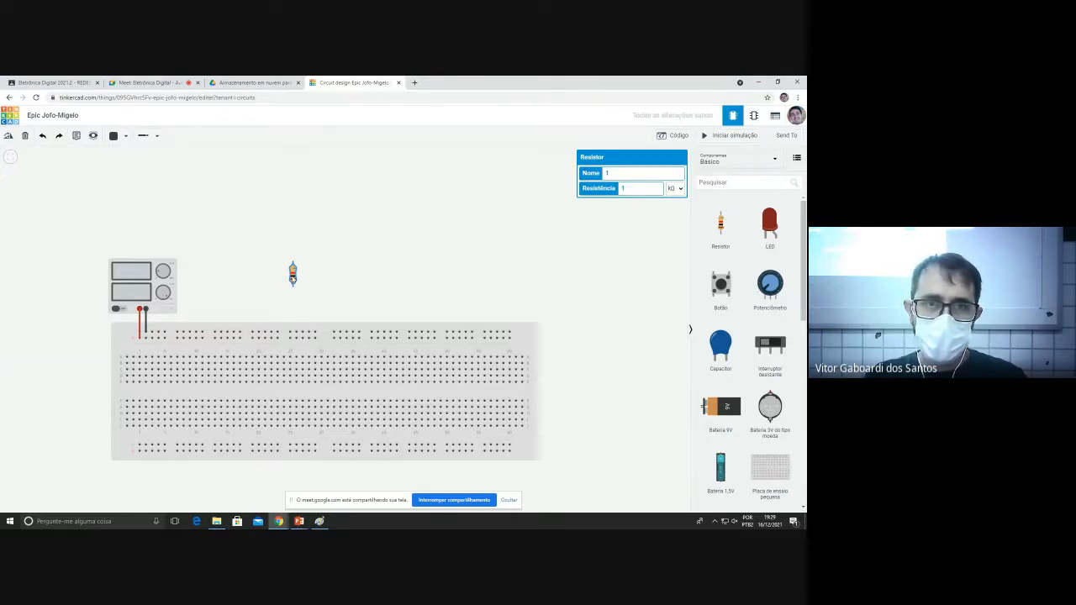
pyautogui.moveTo(293, 278); pyautogui.dragTo(181, 375)
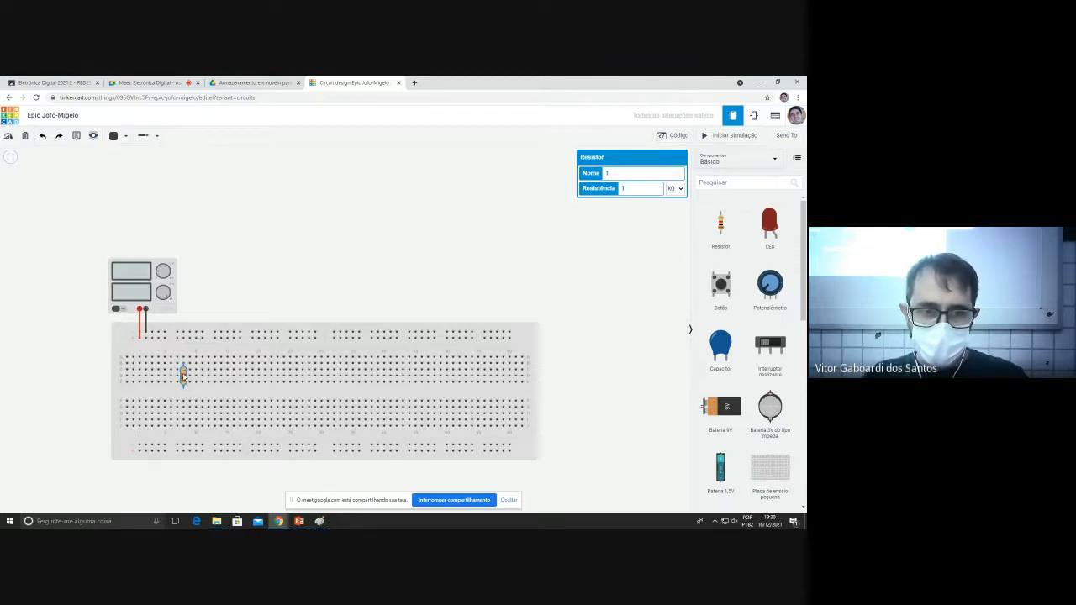
pyautogui.moveTo(183, 375); pyautogui.dragTo(183, 370)
pyautogui.scroll(1, 184, 371)
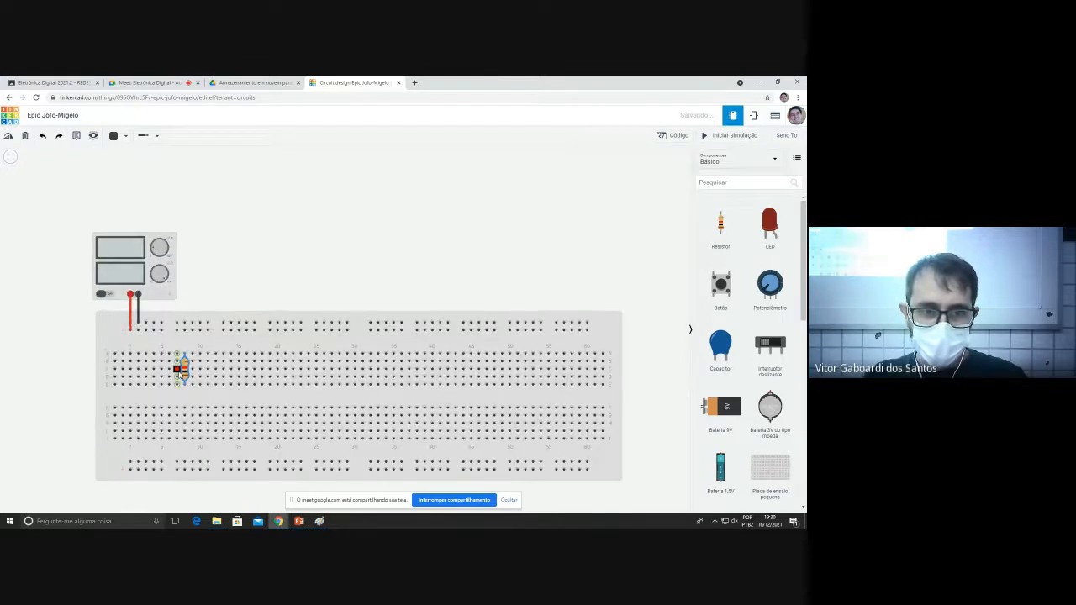
pyautogui.scroll(2, 183, 371)
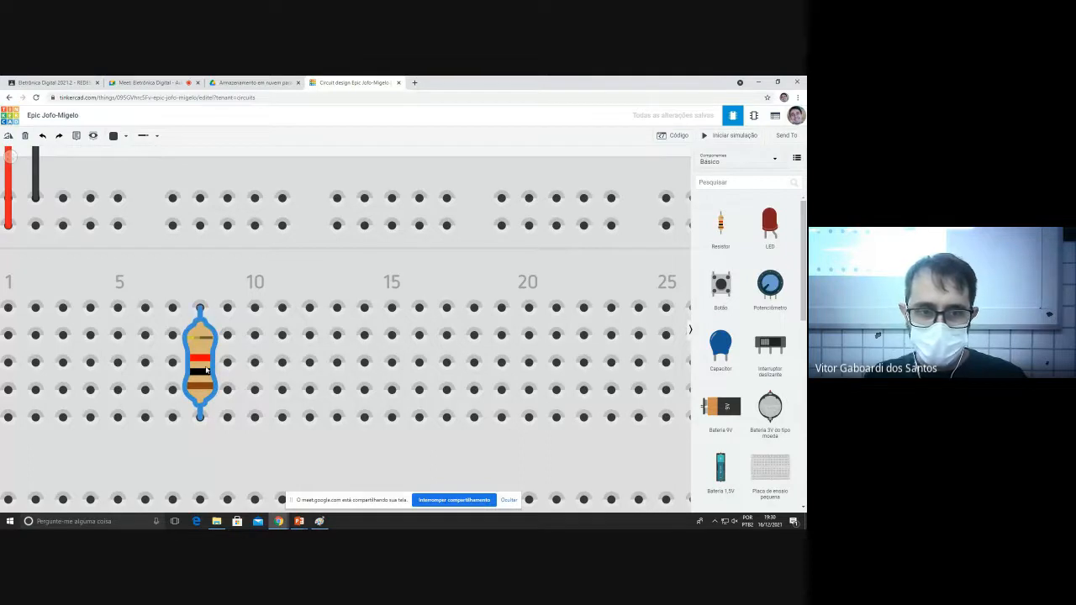
# Rotate the resistor to horizontal and place it in breadboard row A, spanning columns 5 to 9.
pyautogui.scroll(-3, 353, 393)
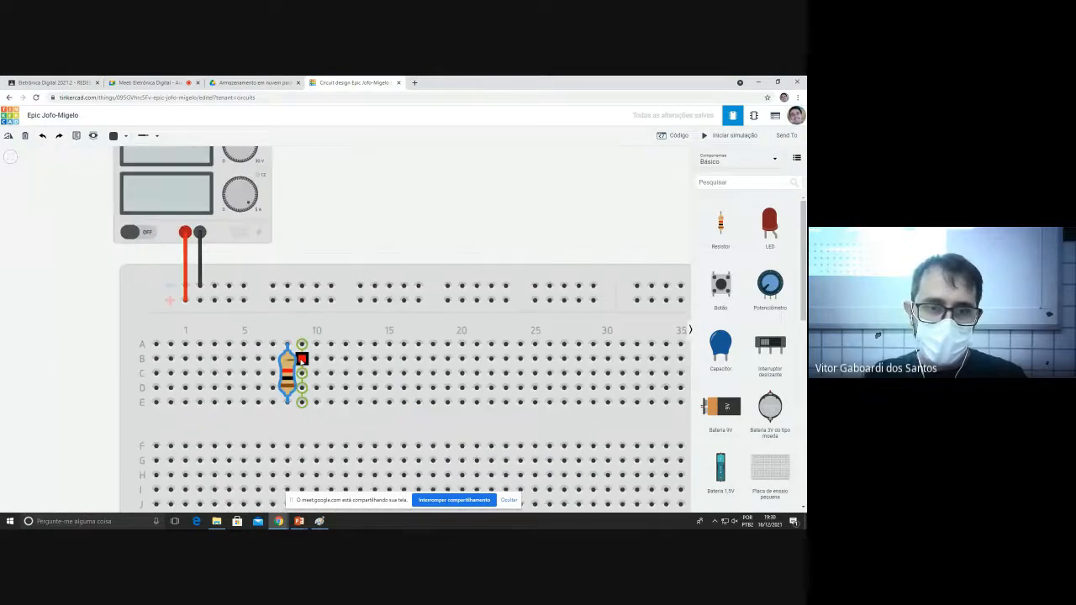
pyautogui.click(10, 138)
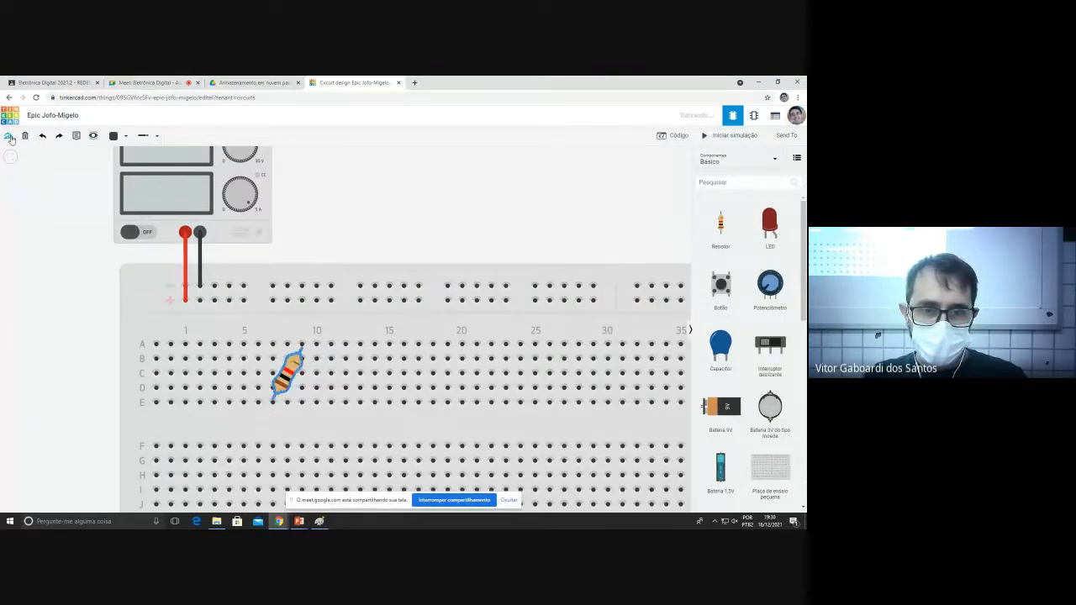
pyautogui.click(10, 137)
pyautogui.click(11, 137)
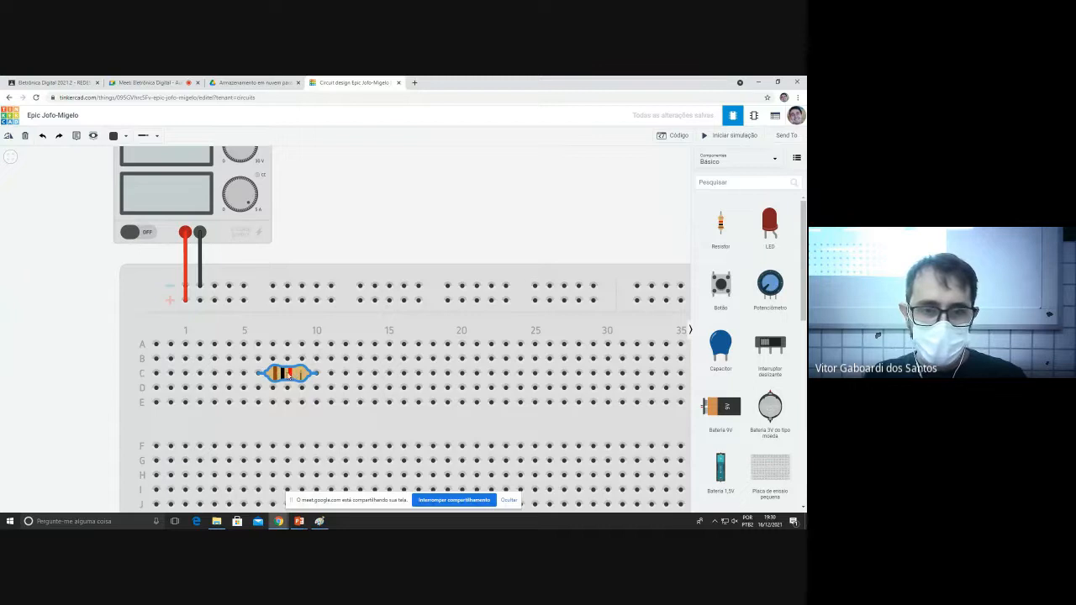
pyautogui.moveTo(287, 375); pyautogui.dragTo(274, 344)
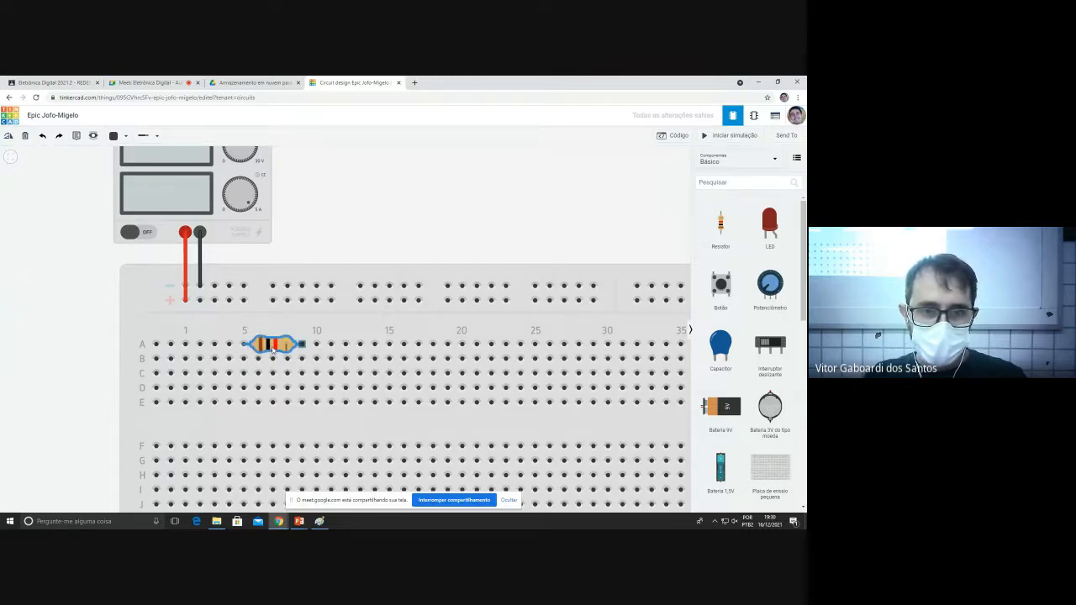
# Switch to Google Meet, hide the screen-sharing notice and mute the microphone, and return to Tinkercad.
pyautogui.click(148, 83)
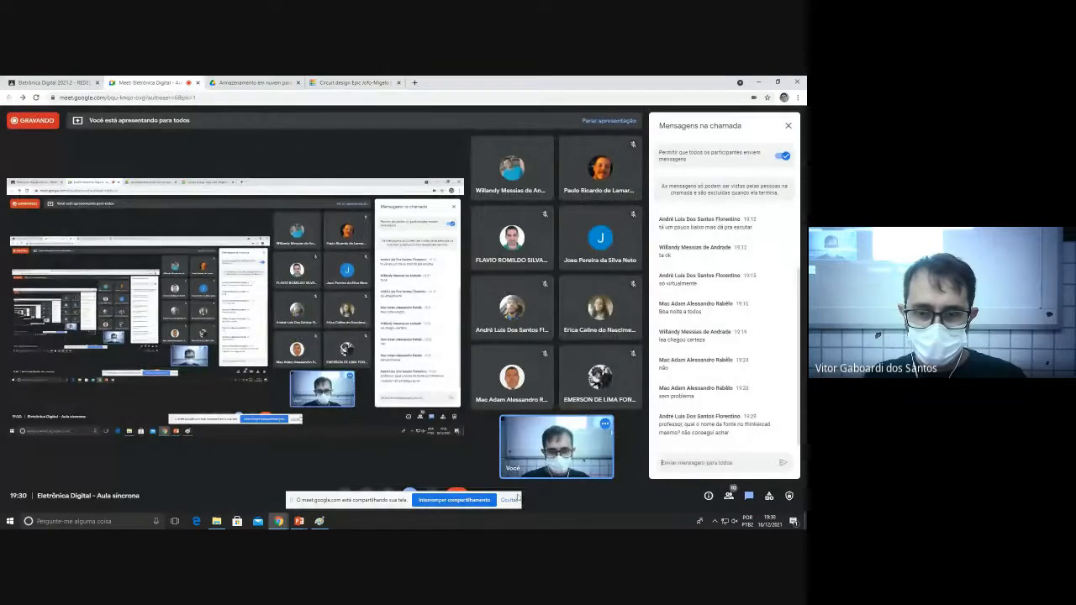
pyautogui.click(509, 500)
pyautogui.click(344, 496)
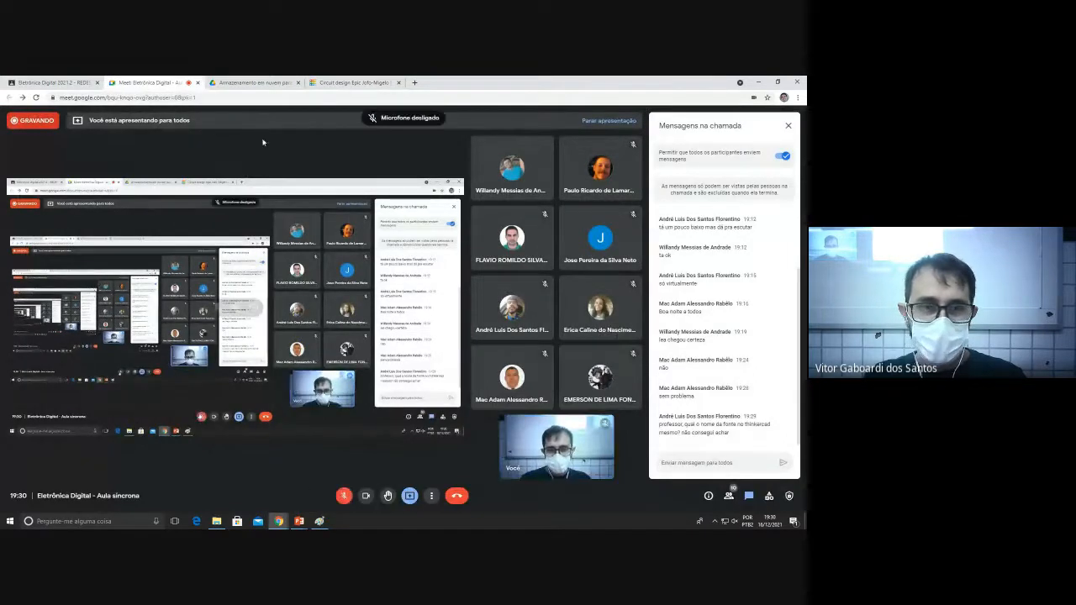
pyautogui.click(313, 82)
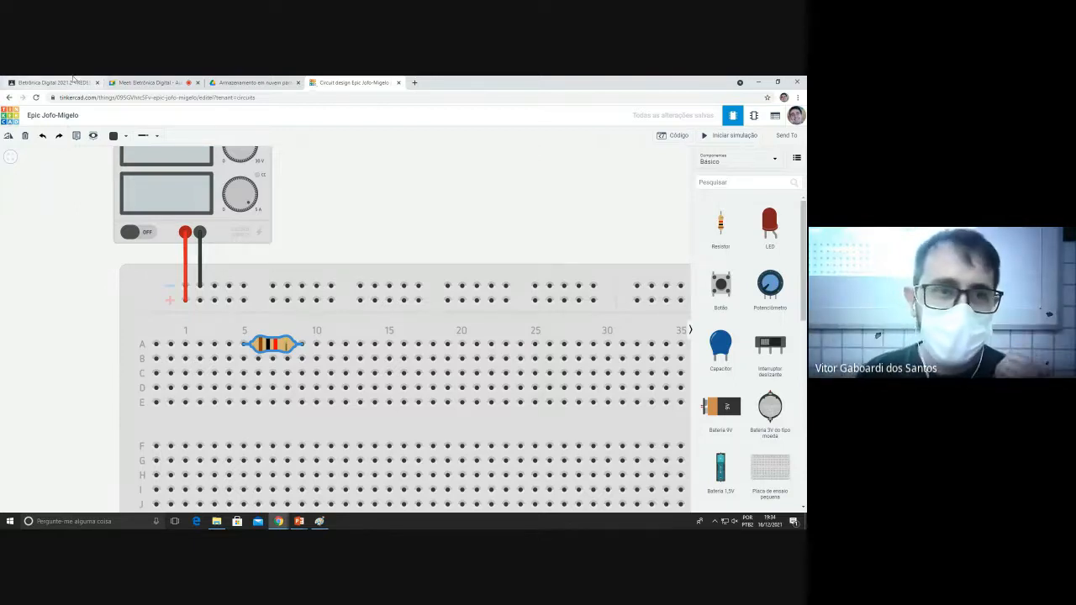
# Switch to Google Meet, unmute the microphone and answer the chat question about the source's name with "fonte de energia".
pyautogui.click(147, 83)
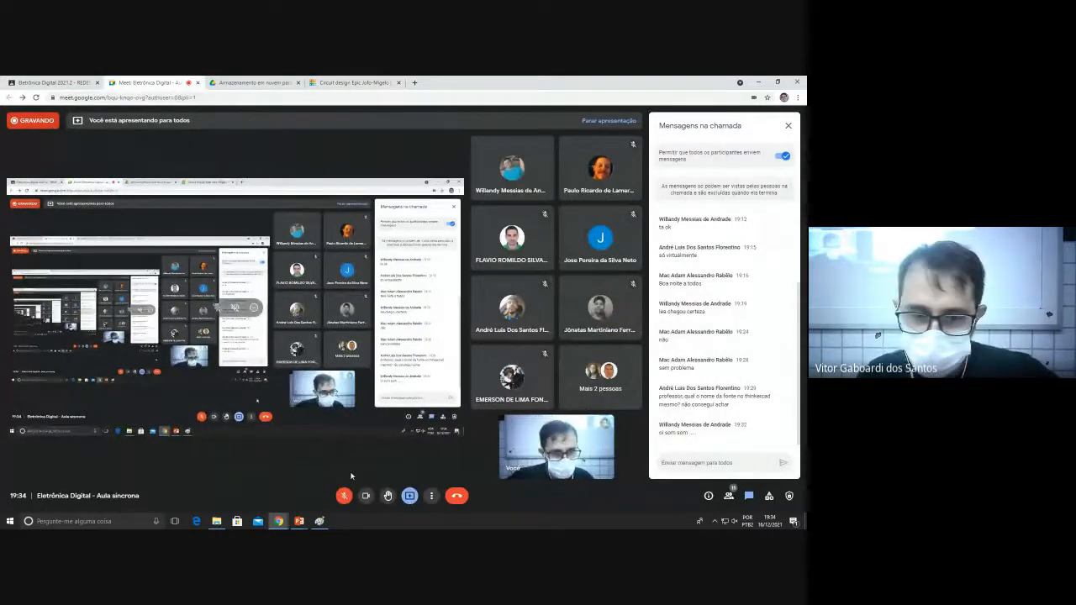
pyautogui.hotkey('ctrl', 'd')
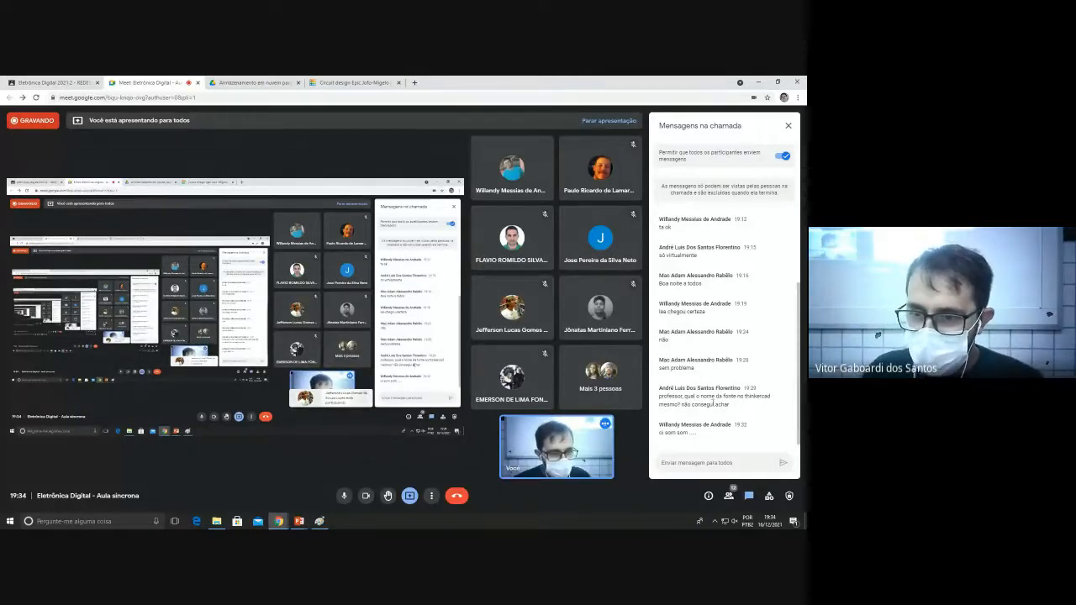
pyautogui.click(687, 464)
pyautogui.write('fonte')
pyautogui.write(' do sistema')
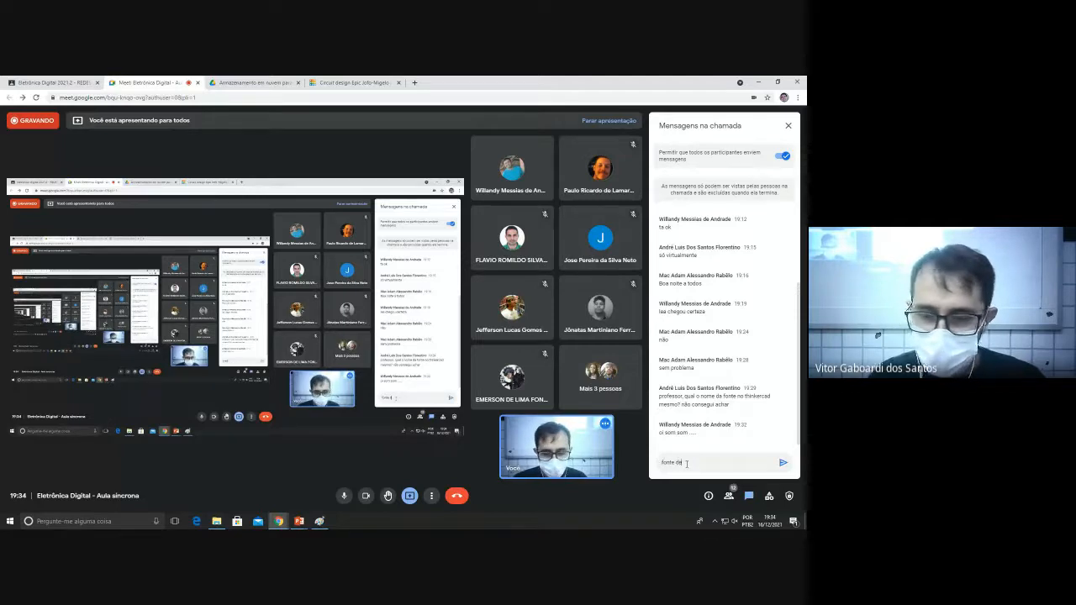
pyautogui.press('Return')
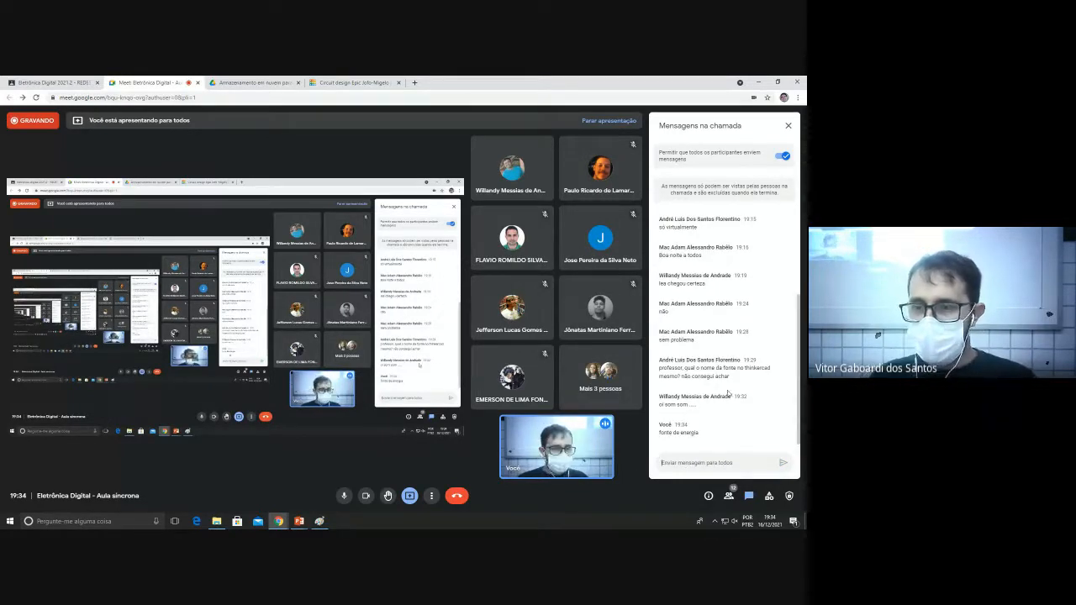
pyautogui.tripleClick(689, 374)
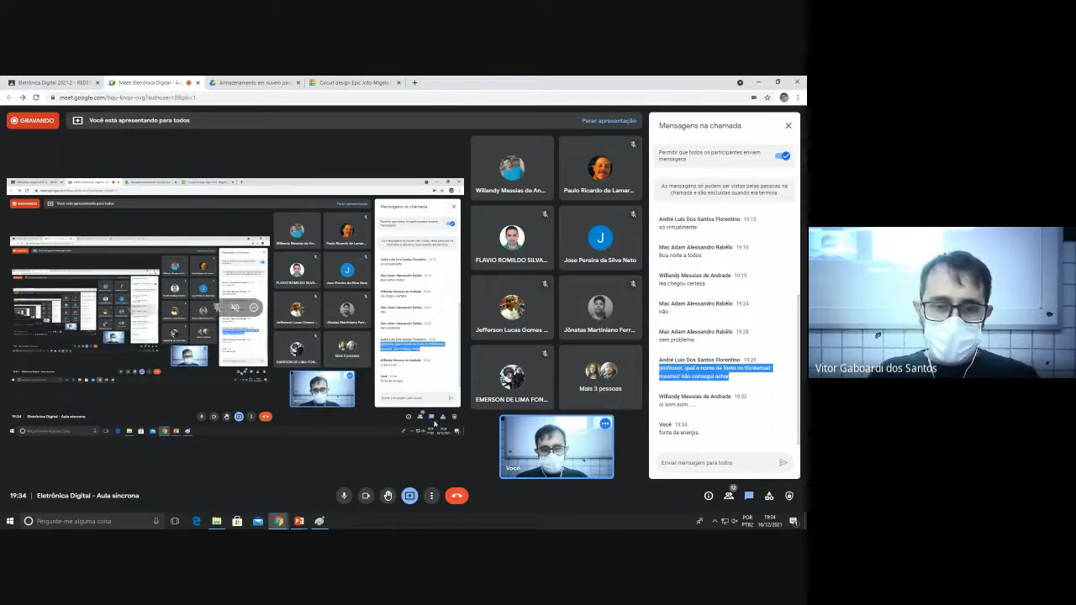
# Return to Tinkercad and move the resistor down to row C, spanning columns 5 to 9.
pyautogui.click(359, 82)
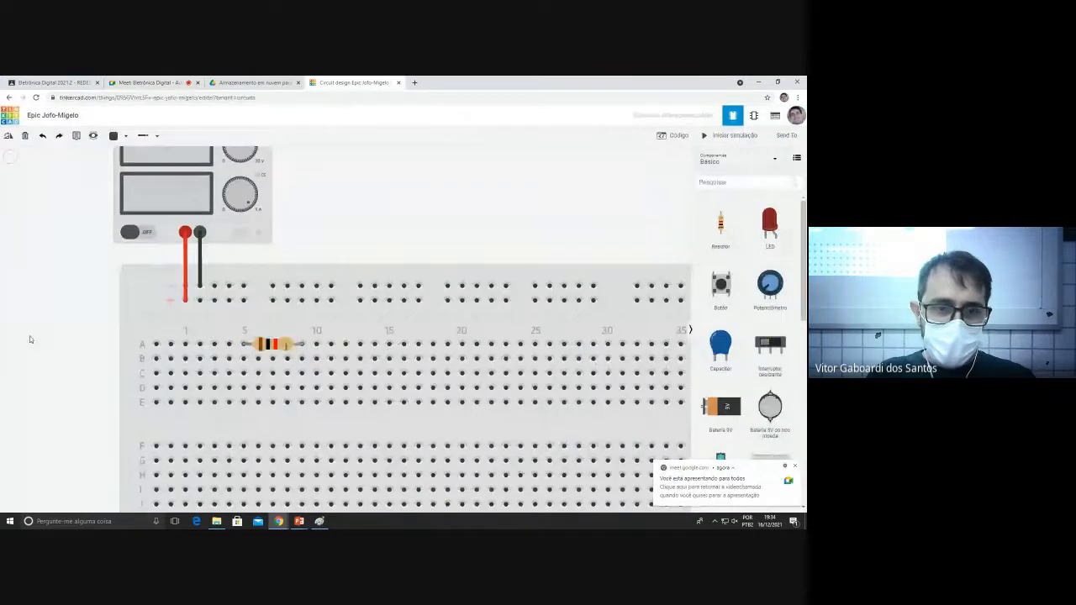
pyautogui.scroll(-2, 60, 329)
pyautogui.click(262, 347)
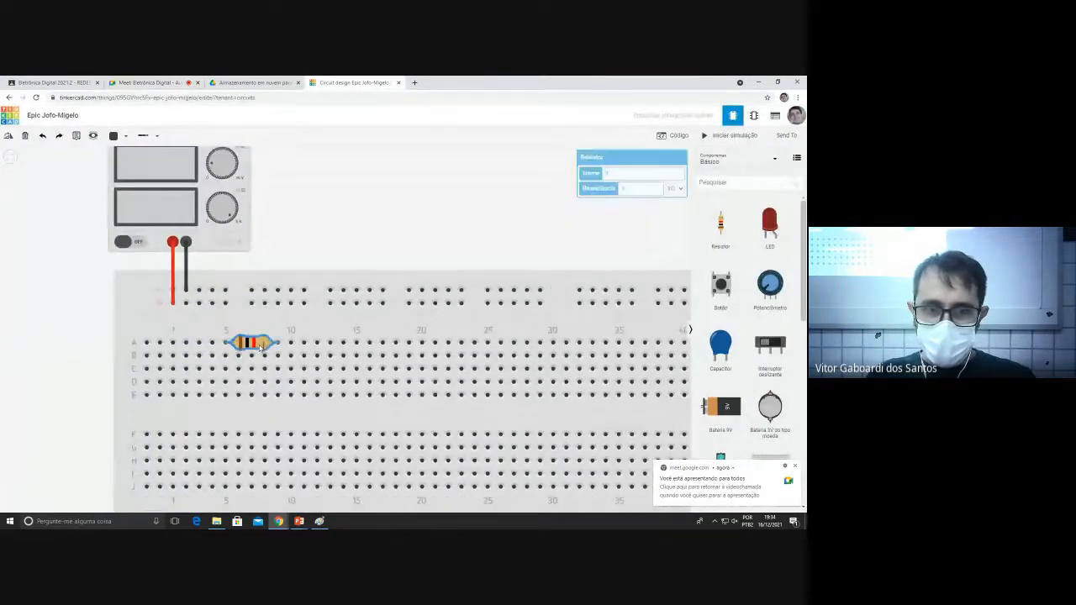
pyautogui.hotkey('alt', 'Tab')
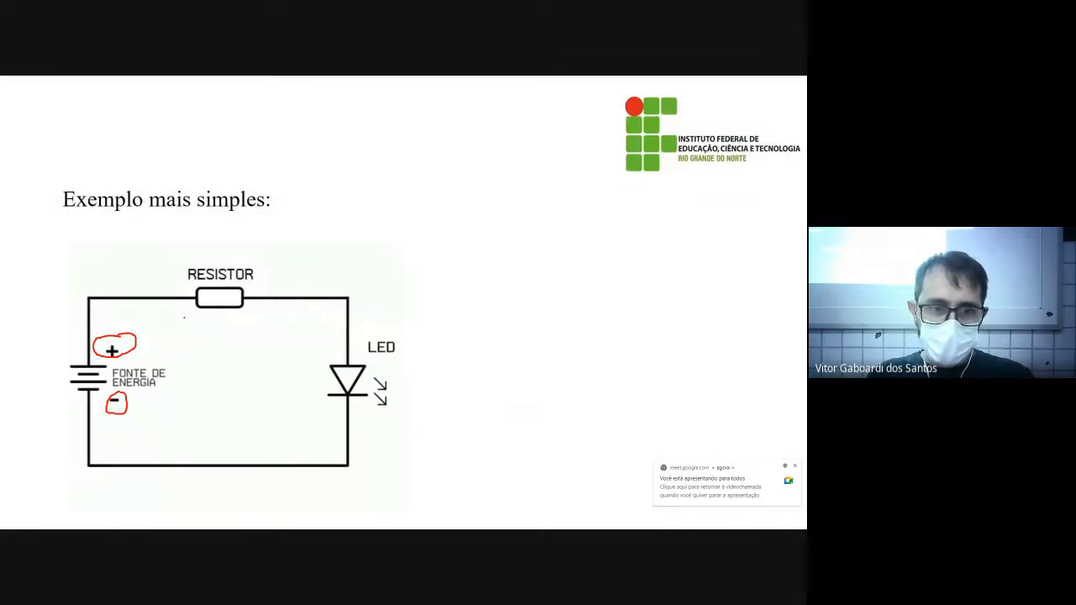
pyautogui.hotkey('alt', 'Tab')
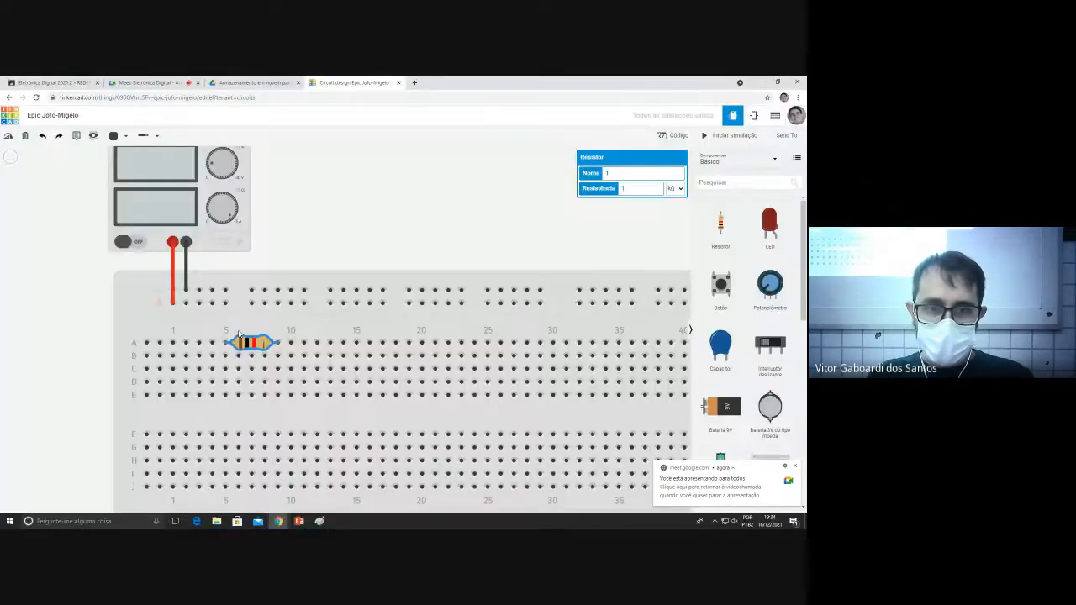
pyautogui.moveTo(239, 334); pyautogui.dragTo(258, 374)
# Switch to the PowerPoint slide, draw a red arrow from the resistor to the source's plus side, and return to Tinkercad.
pyautogui.hotkey('alt', 'Tab')
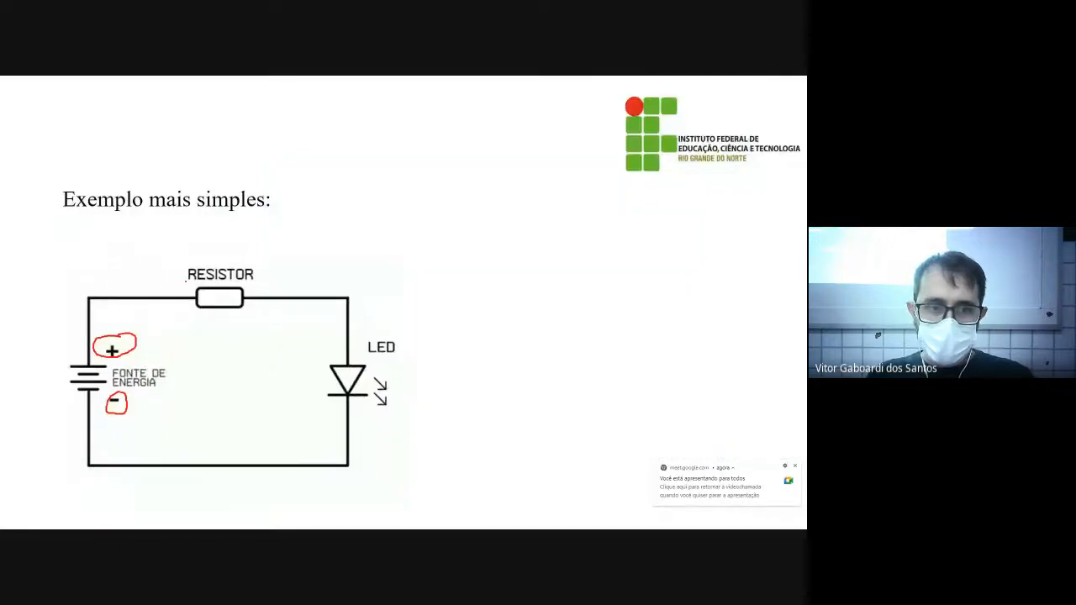
pyautogui.moveTo(180, 291)
pyautogui.mouseDown()
pyautogui.moveTo(116, 291)
pyautogui.moveTo(98, 319)
pyautogui.mouseUp()
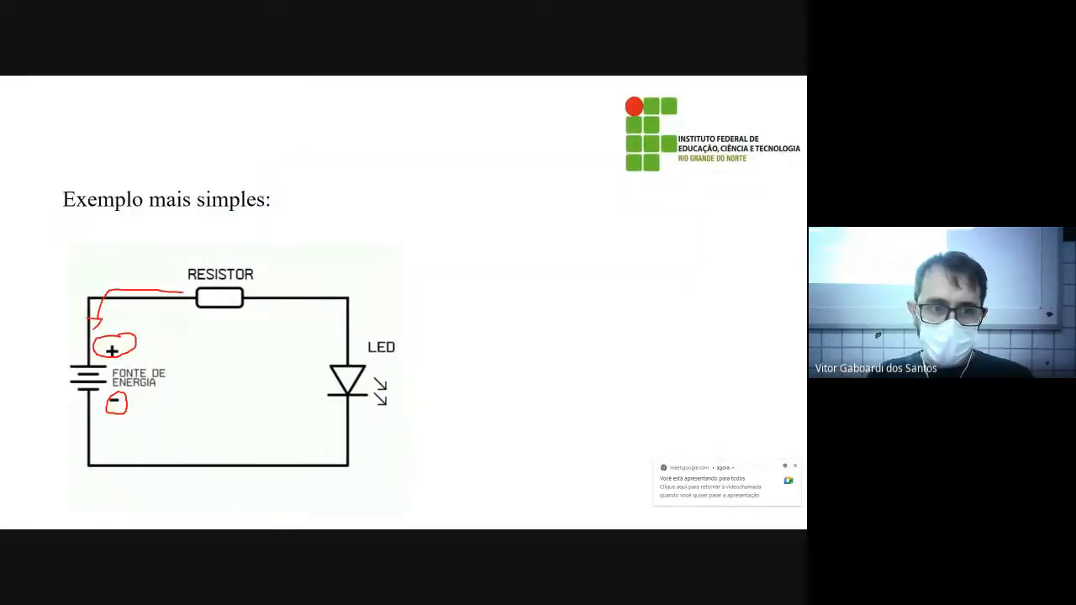
pyautogui.hotkey('alt', 'Tab')
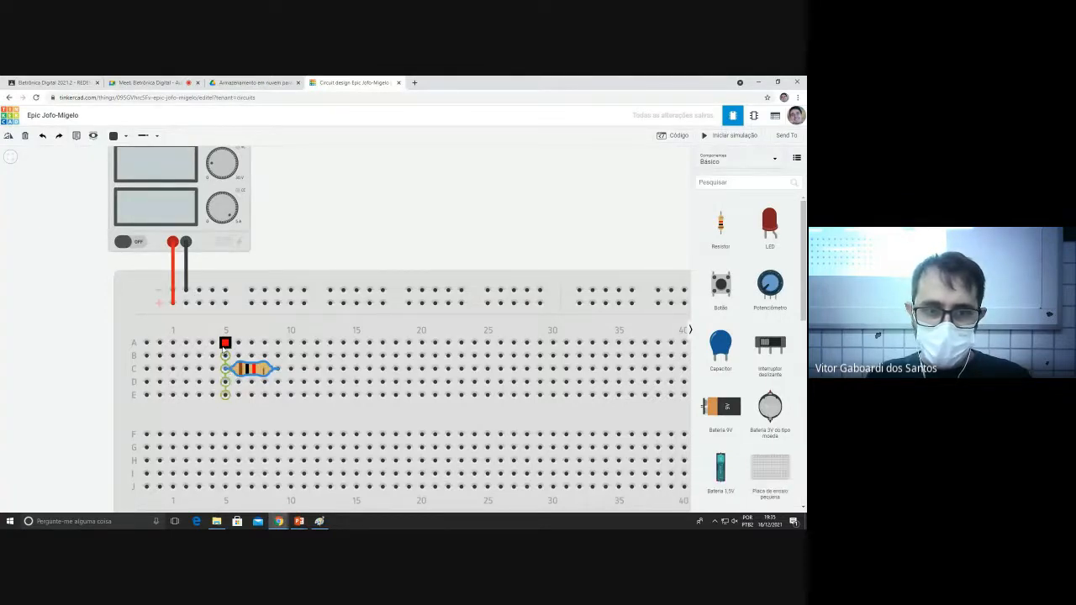
# Wire row A of column 5 to the breadboard's upper positive rail and colour the wire Vermelho.
pyautogui.click(225, 370)
pyautogui.click(224, 303)
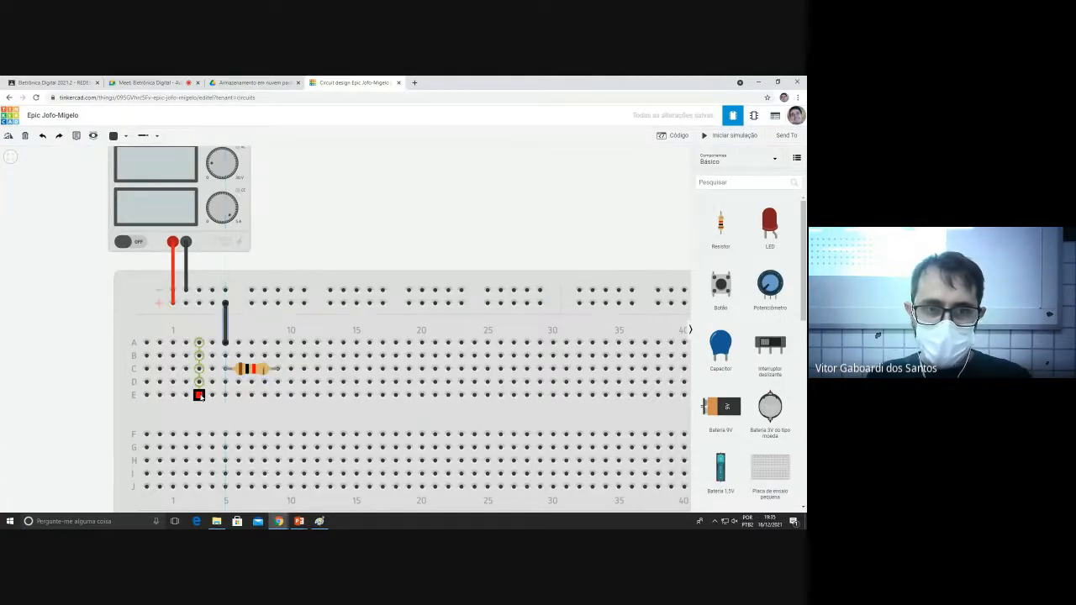
pyautogui.click(113, 135)
pyautogui.click(135, 166)
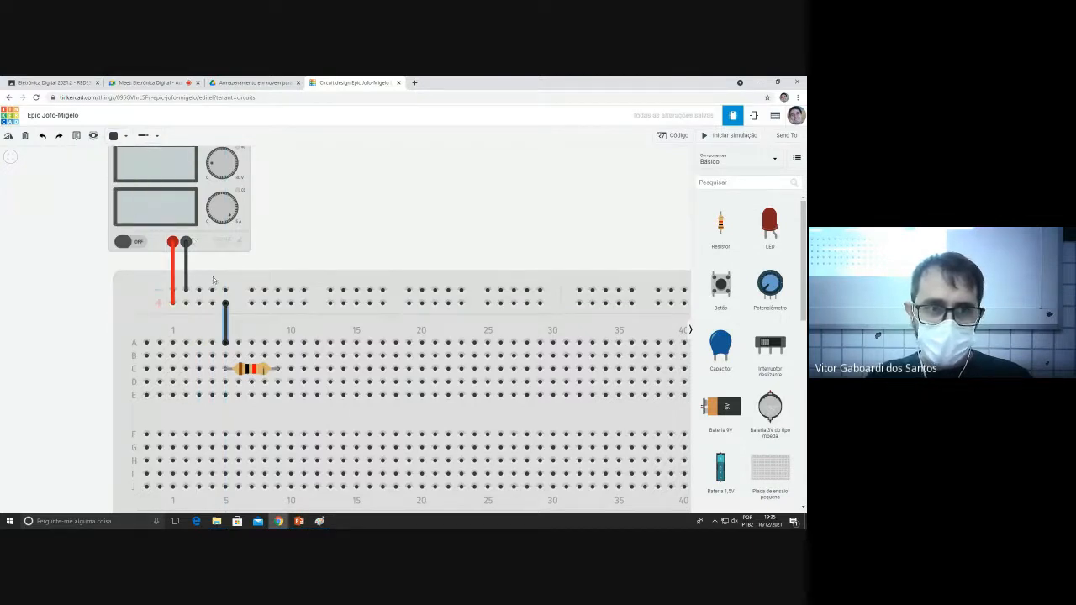
pyautogui.click(117, 136)
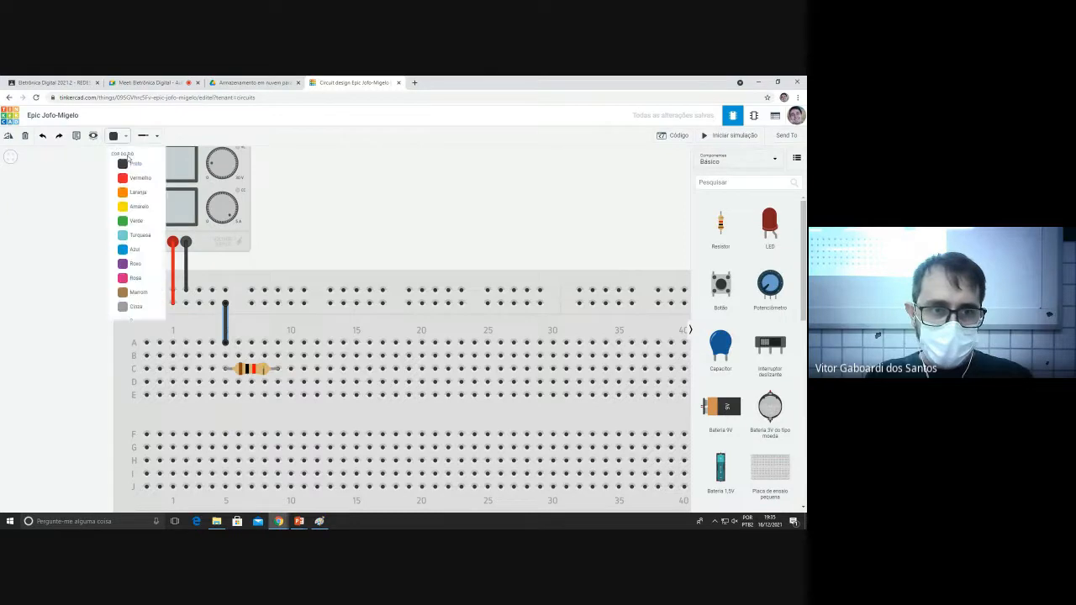
pyautogui.click(128, 180)
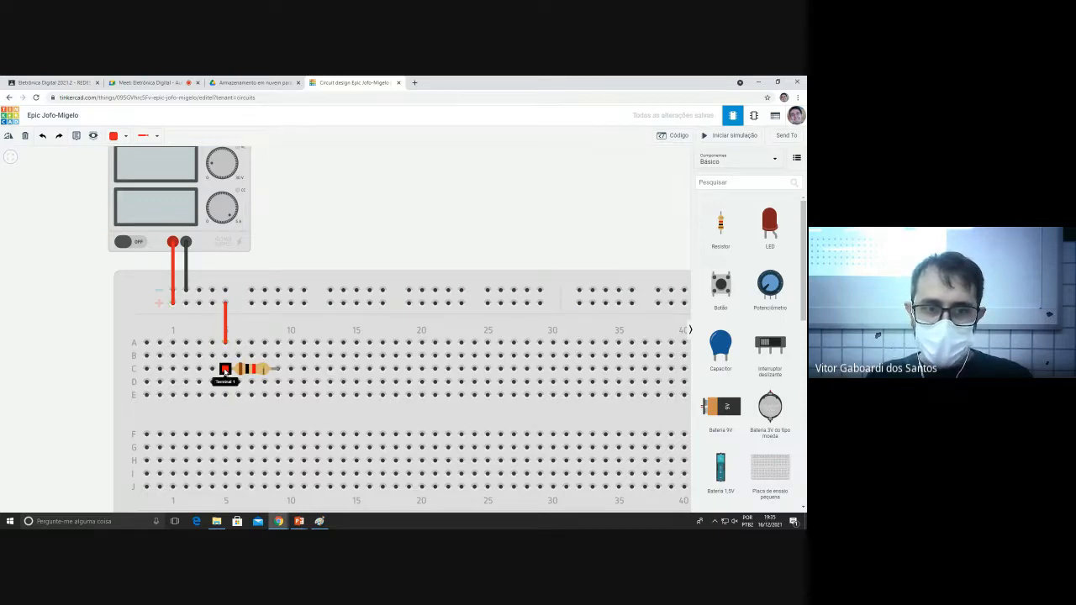
# Check the slide's circuit diagram, then place a Vermelho LED with its legs in row B, columns 12 and 13.
pyautogui.hotkey('alt', 'Tab')
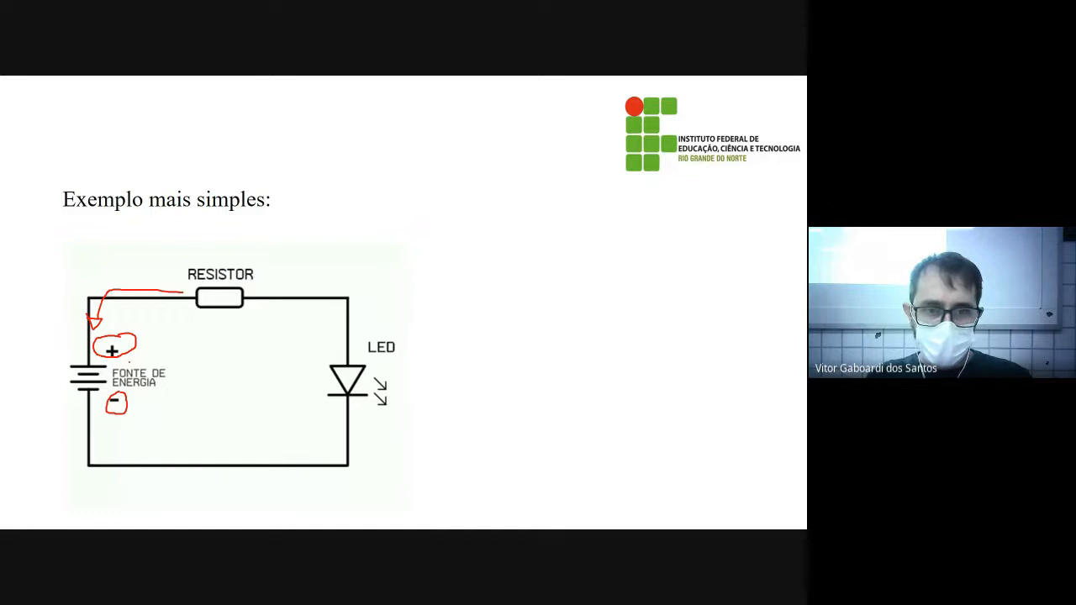
pyautogui.hotkey('alt', 'Tab')
pyautogui.moveTo(307, 372); pyautogui.dragTo(330, 362)
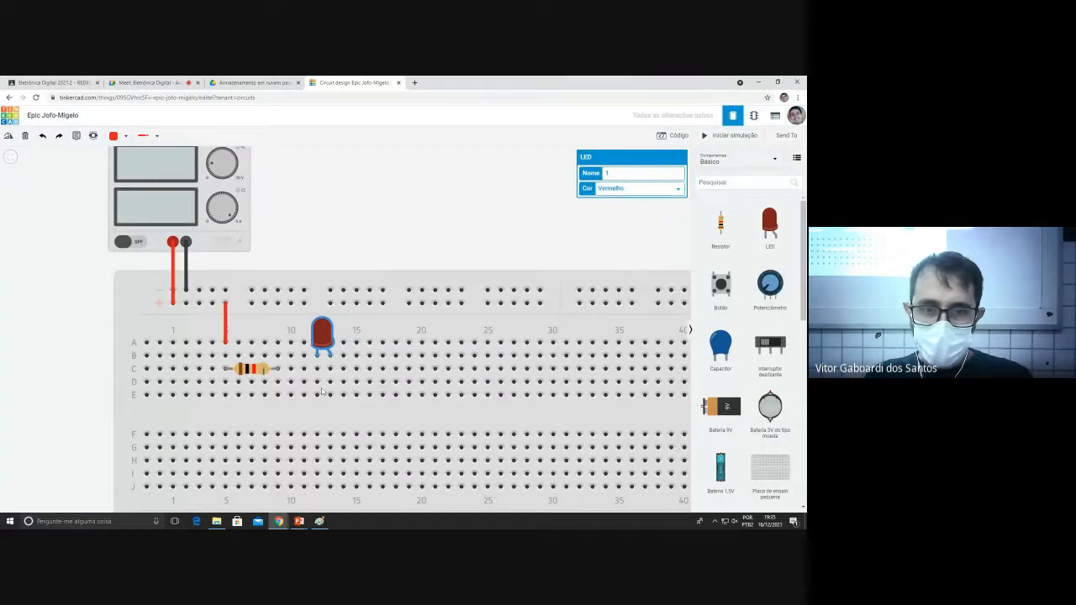
# Switch to the PowerPoint slide, draw a red arrow from the resistor to the LED, and return to Tinkercad.
pyautogui.hotkey('alt', 'Tab')
pyautogui.moveTo(264, 285)
pyautogui.mouseDown()
pyautogui.moveTo(360, 288)
pyautogui.moveTo(362, 323)
pyautogui.mouseUp()
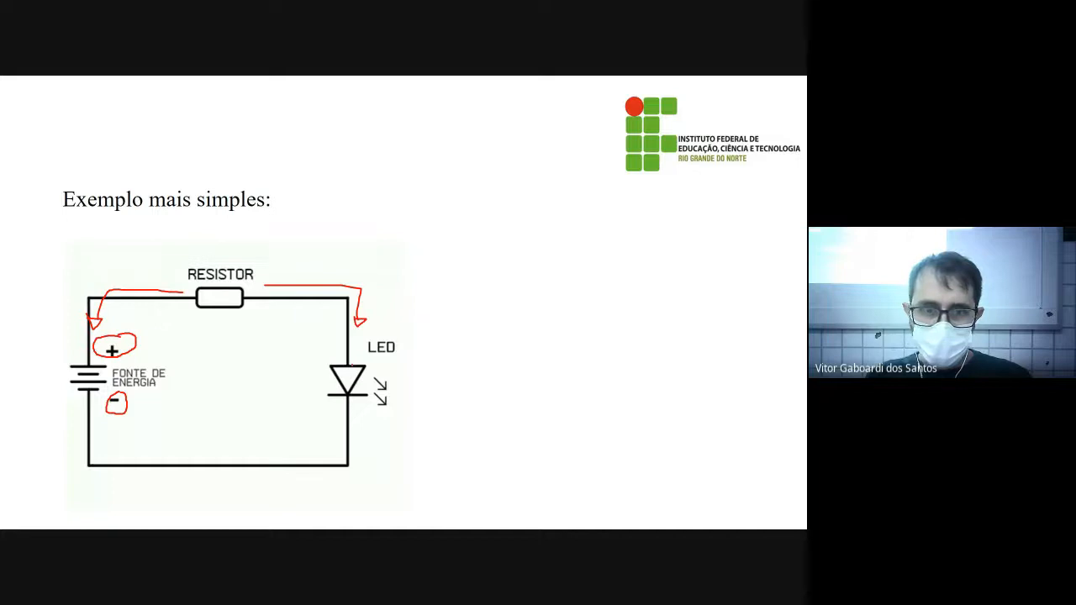
pyautogui.hotkey('alt', 'Tab')
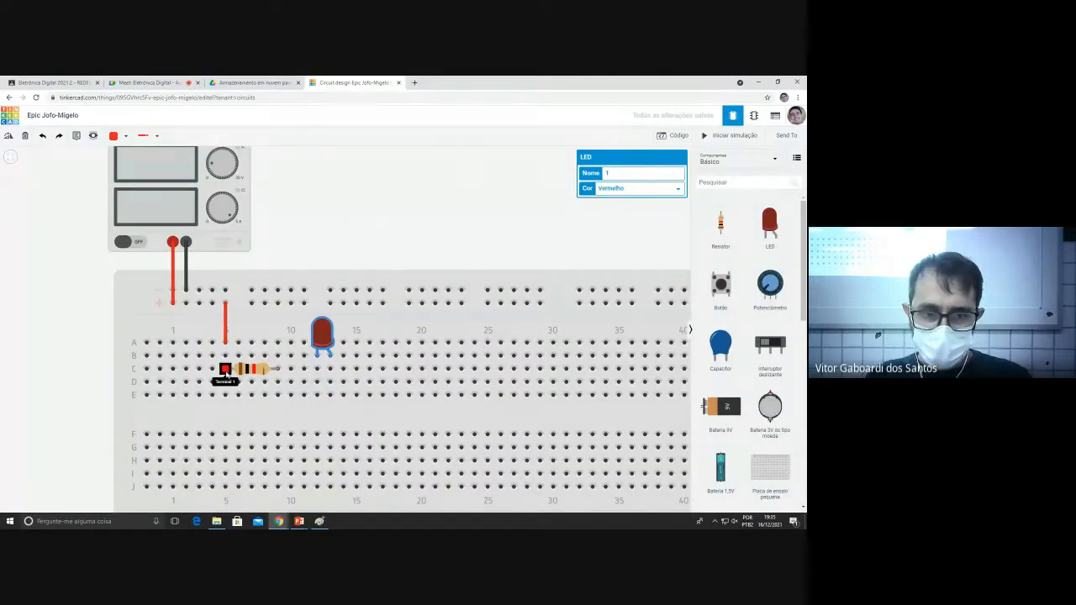
# Connect the resistor's free end to the LED with a red wire along row D from column 9 to column 13.
pyautogui.click(278, 370)
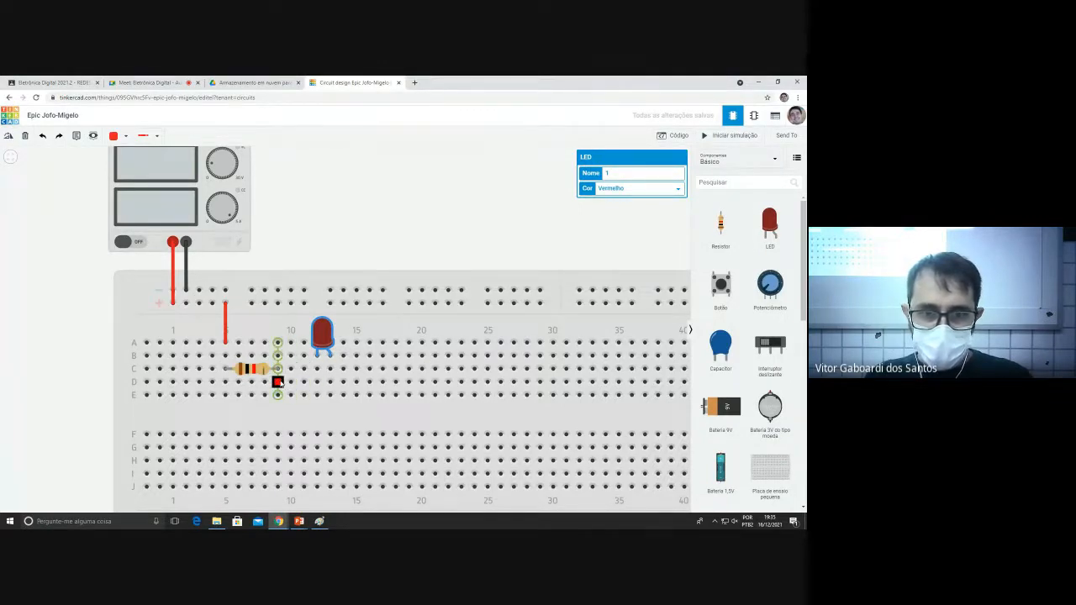
pyautogui.click(278, 383)
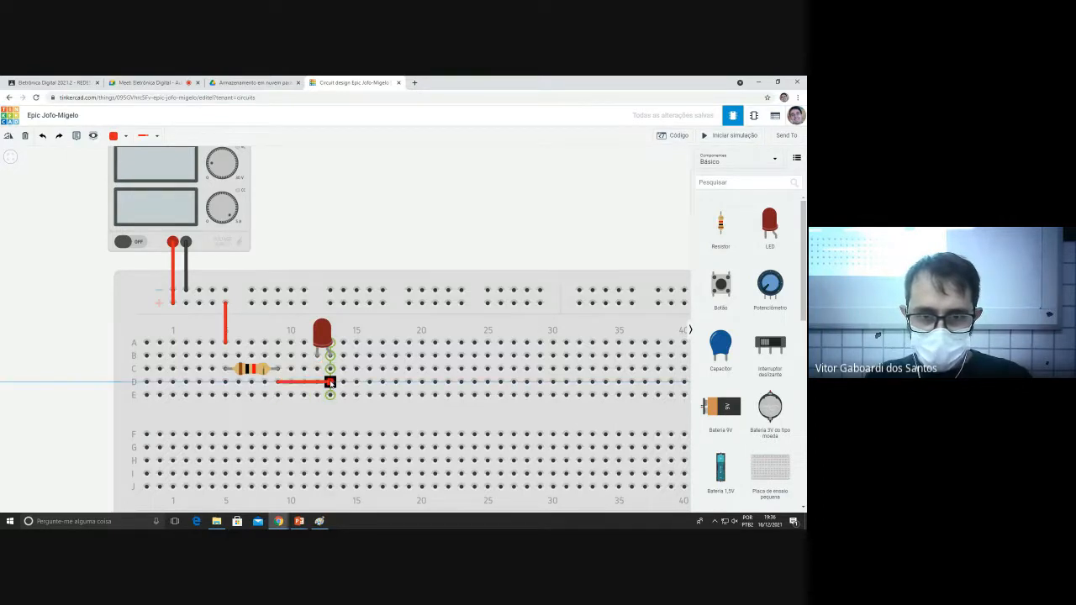
pyautogui.click(330, 382)
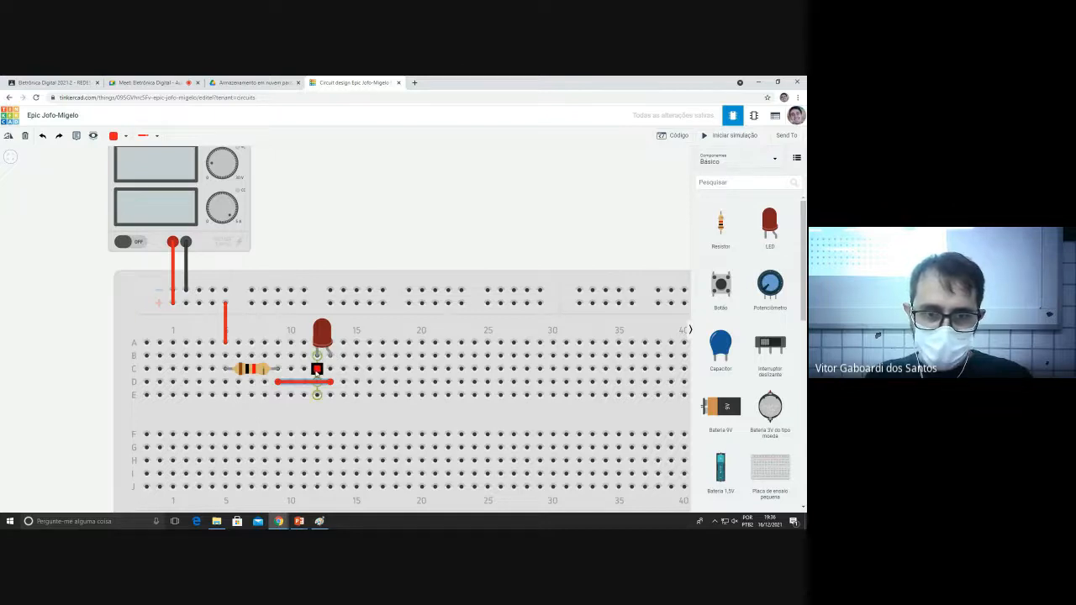
# Switch to the PowerPoint slide, draw the return path from the LED to the source's minus side, and return to Tinkercad.
pyautogui.hotkey('alt', 'Tab')
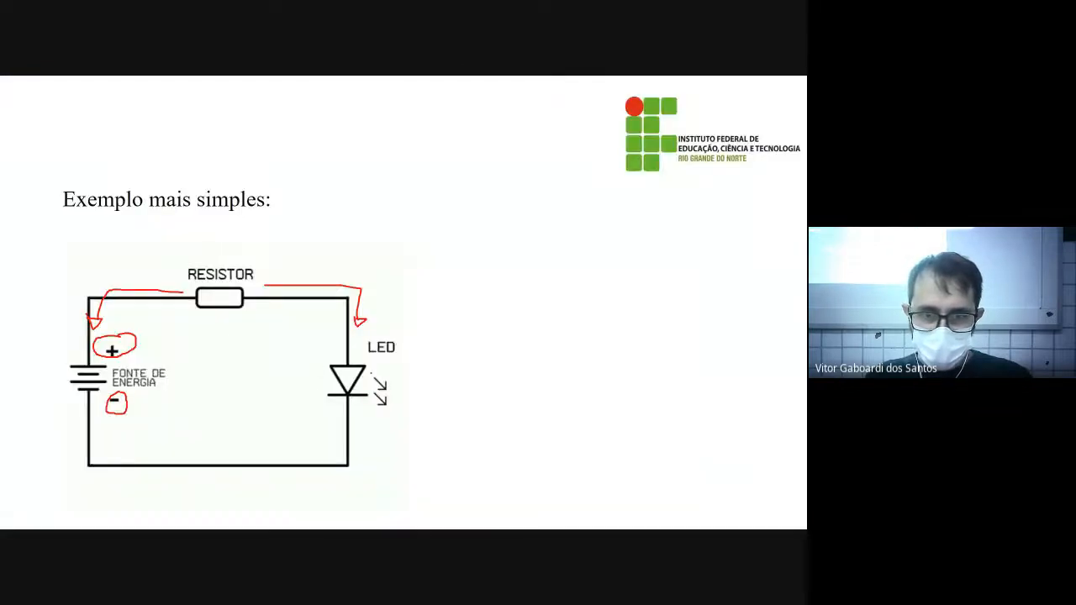
pyautogui.moveTo(359, 412)
pyautogui.mouseDown()
pyautogui.moveTo(353, 476)
pyautogui.moveTo(76, 476)
pyautogui.moveTo(67, 427)
pyautogui.mouseUp()
pyautogui.hotkey('alt', 'Tab')
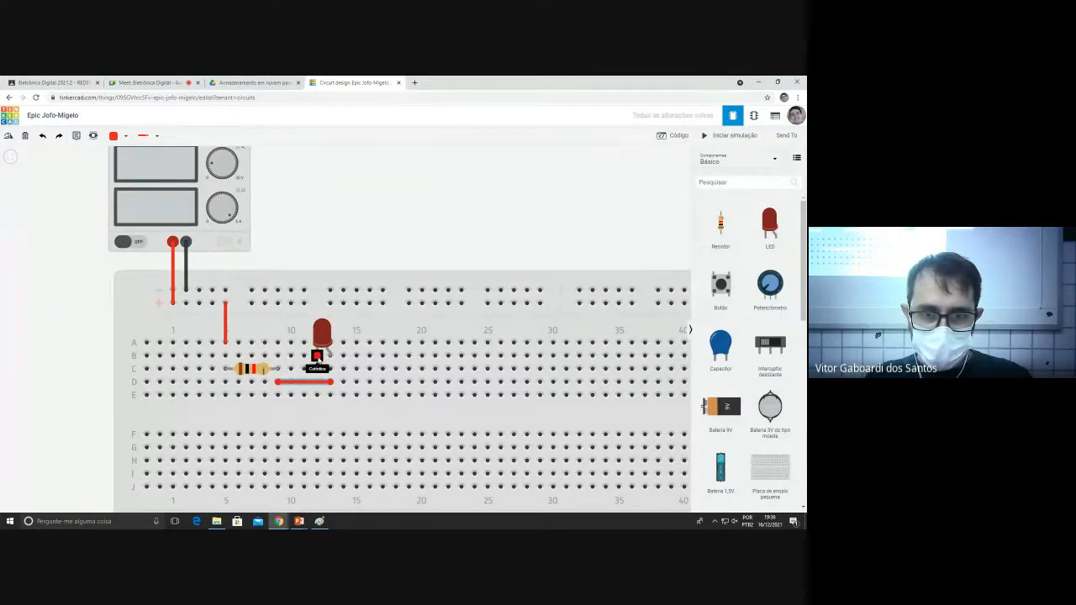
# Wire the LED's cathode column at C12 to the upper negative rail at column 11, bending the wire around the LED.
pyautogui.click(318, 358)
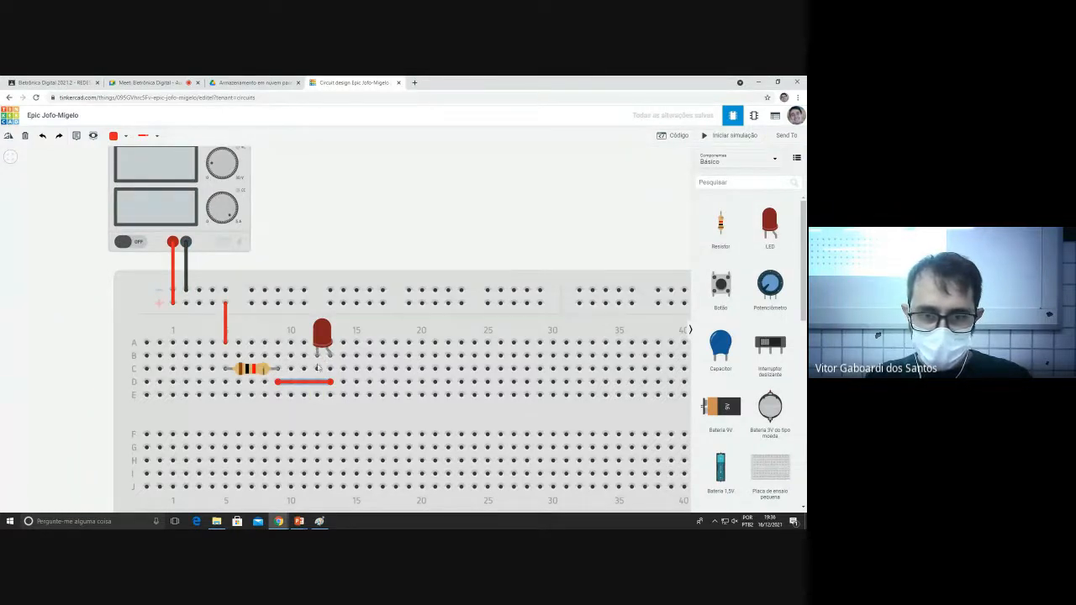
pyautogui.click(303, 370)
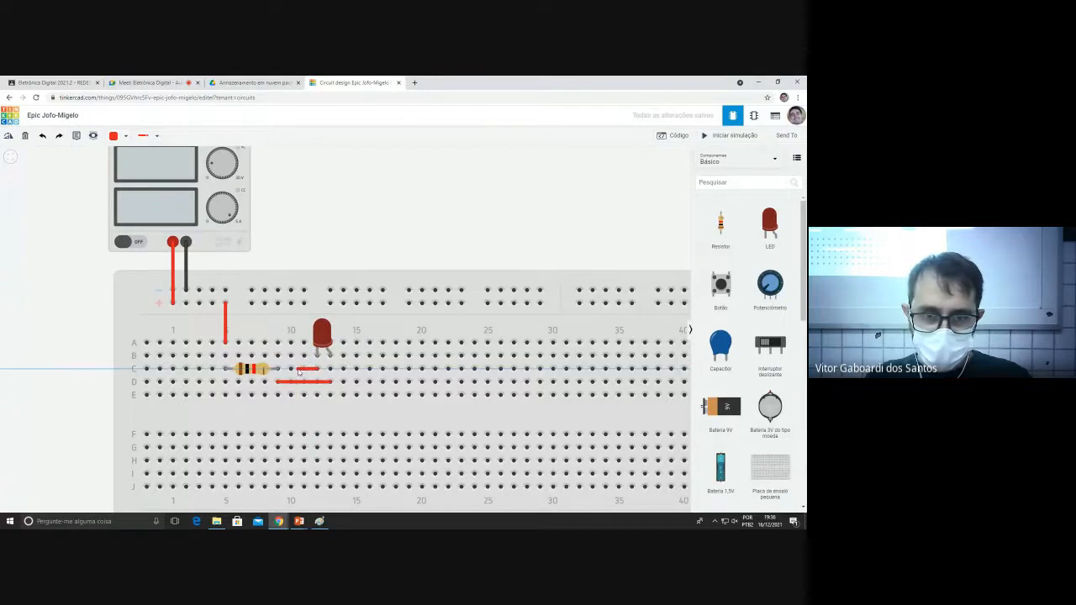
pyautogui.click(304, 291)
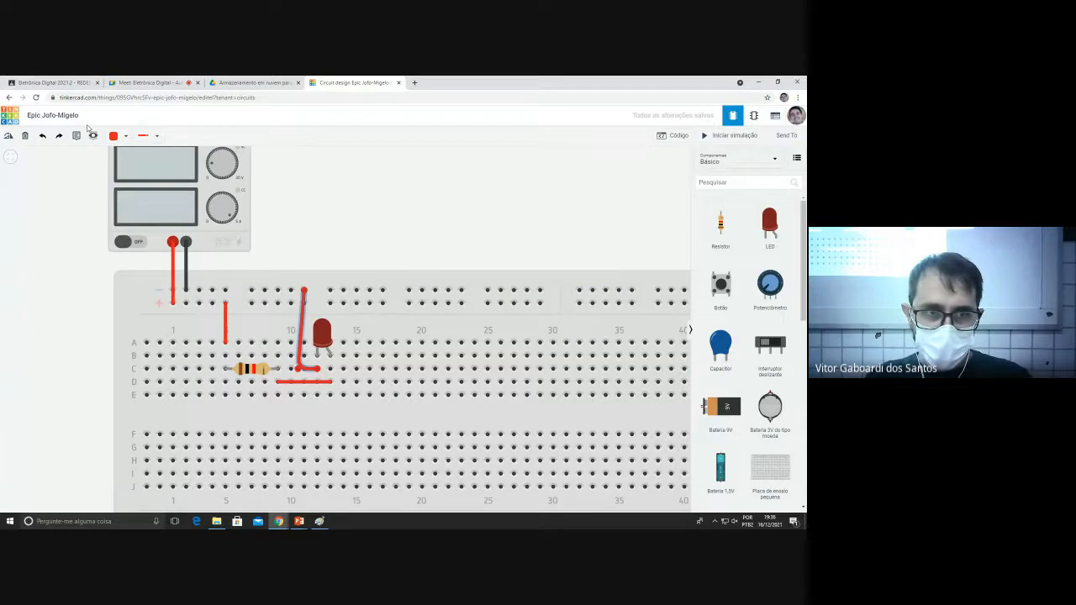
# Colour the LED's cathode wire black and straighten its bend so the long segment runs down column 11 to row C.
pyautogui.click(117, 135)
pyautogui.click(126, 159)
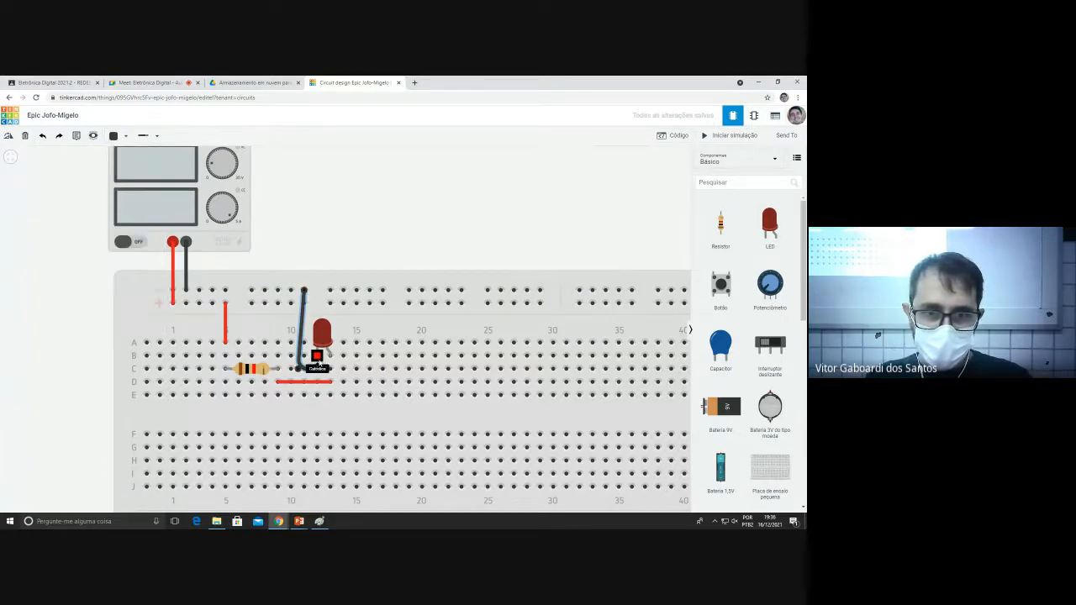
pyautogui.moveTo(299, 368); pyautogui.dragTo(304, 370)
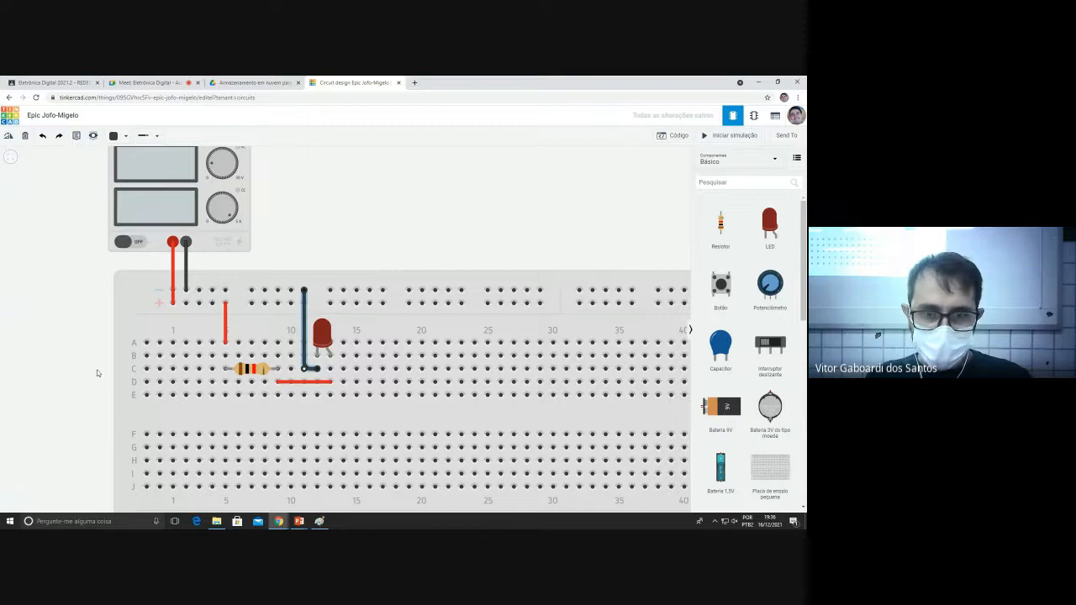
pyautogui.click(97, 370)
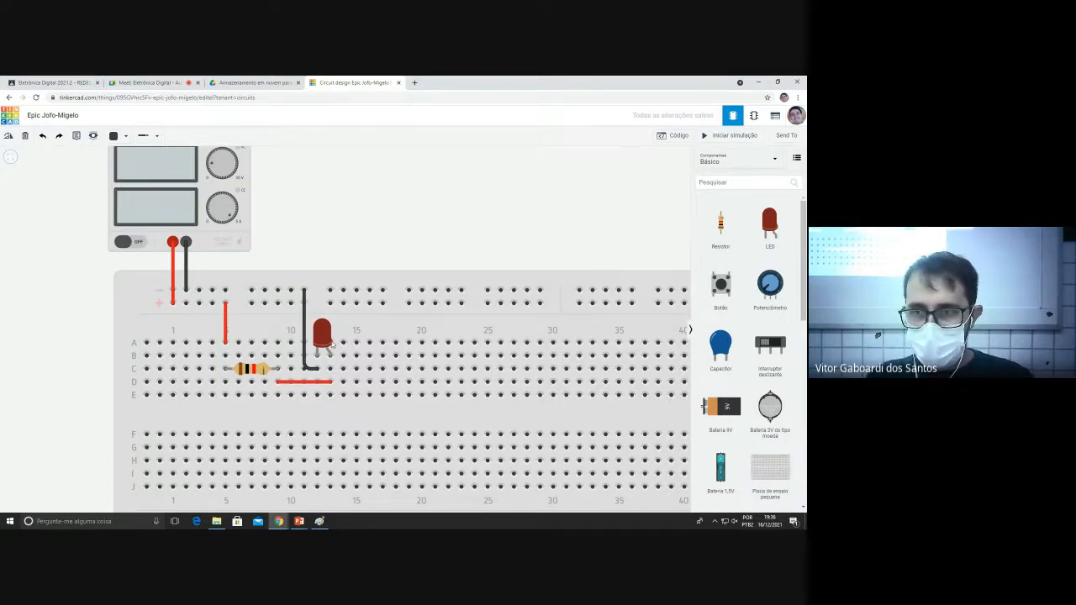
# Run the circuit simulation twice, examine the LED up close, and stop the simulation.
pyautogui.click(723, 138)
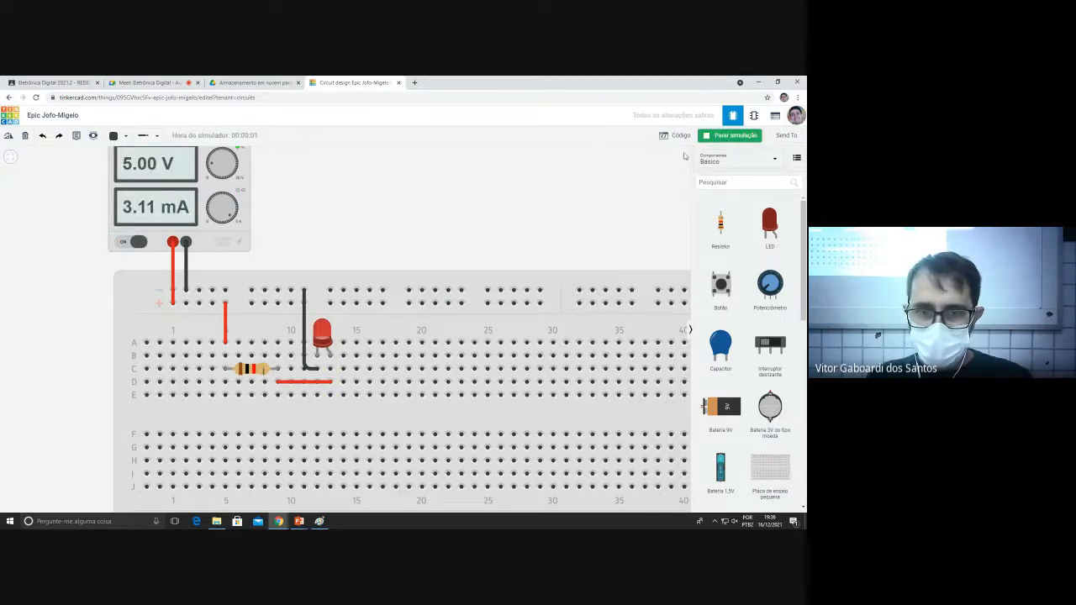
pyautogui.scroll(2, 320, 337)
pyautogui.scroll(2, 320, 337)
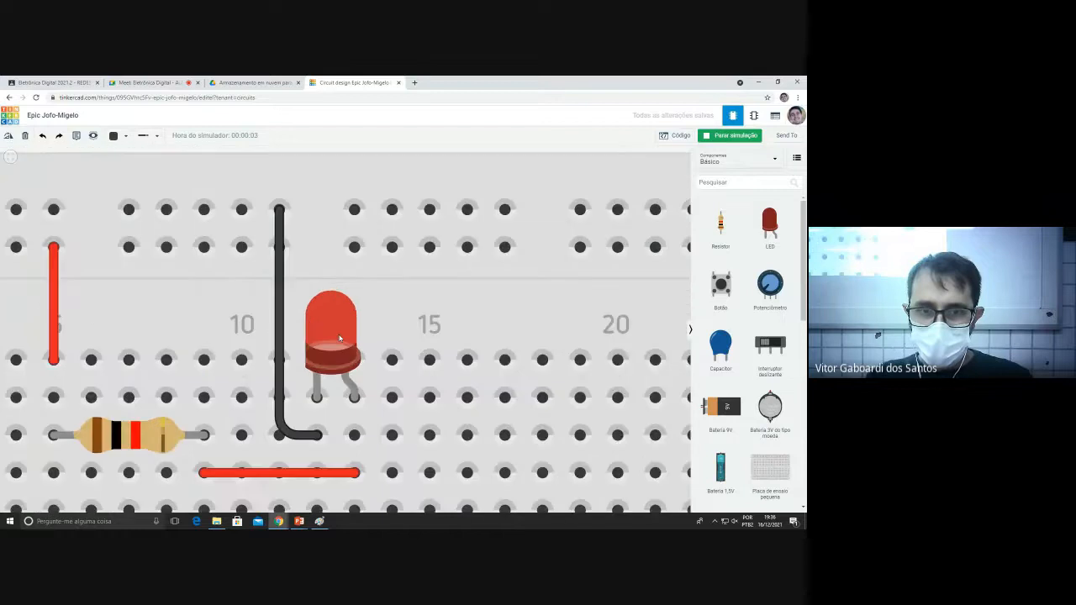
pyautogui.click(723, 136)
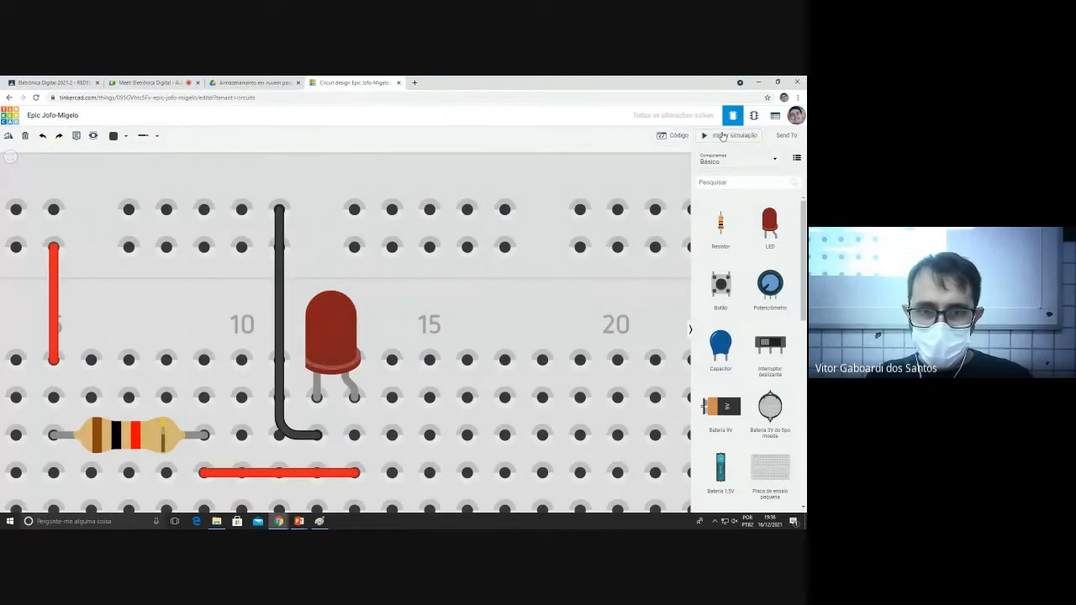
pyautogui.click(722, 135)
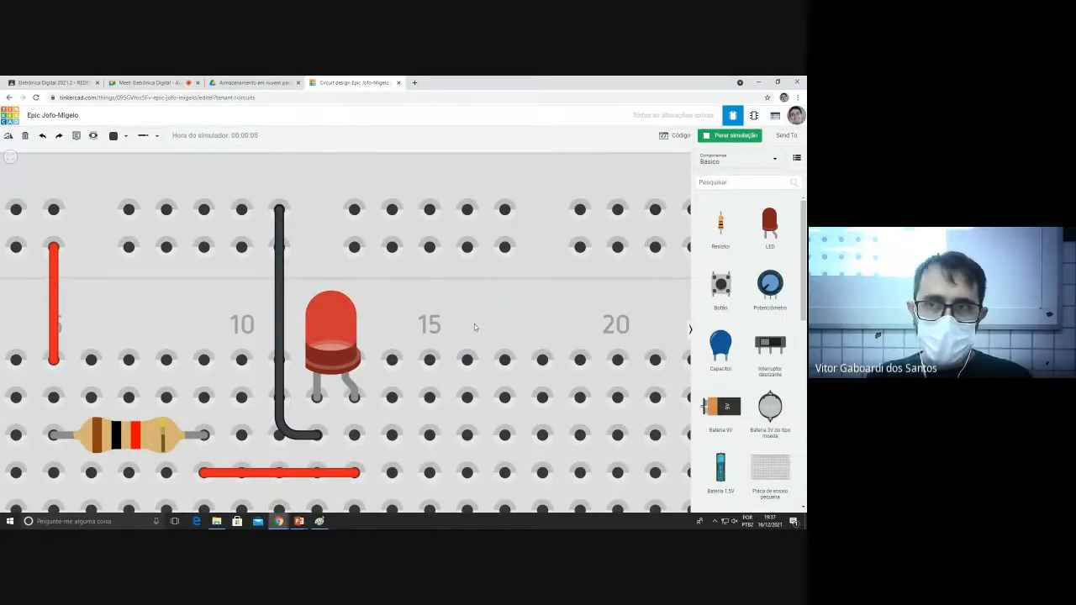
pyautogui.scroll(-2, 528, 322)
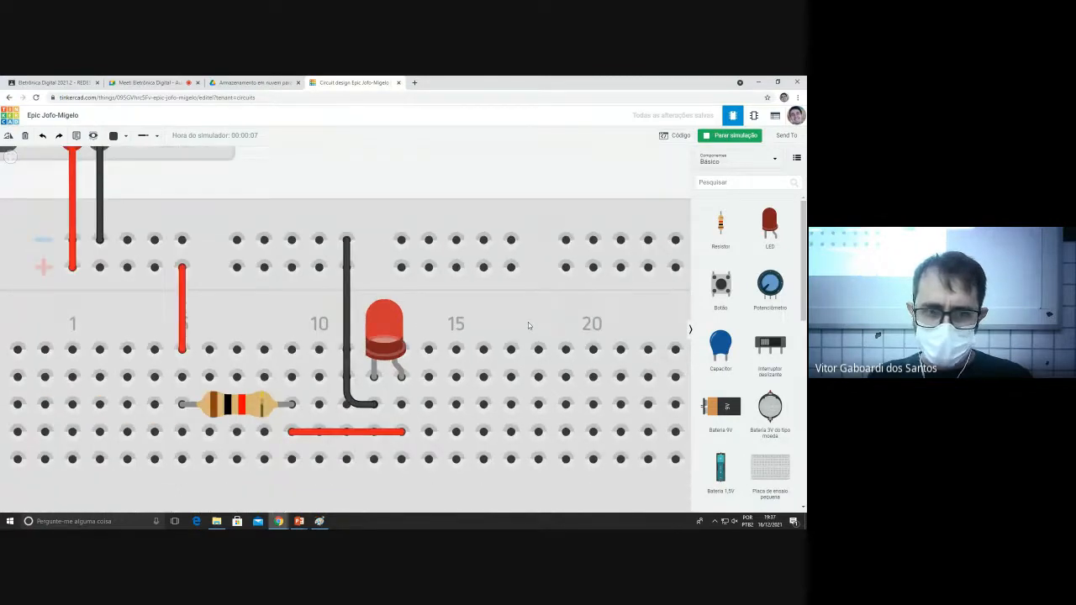
pyautogui.scroll(-1, 495, 331)
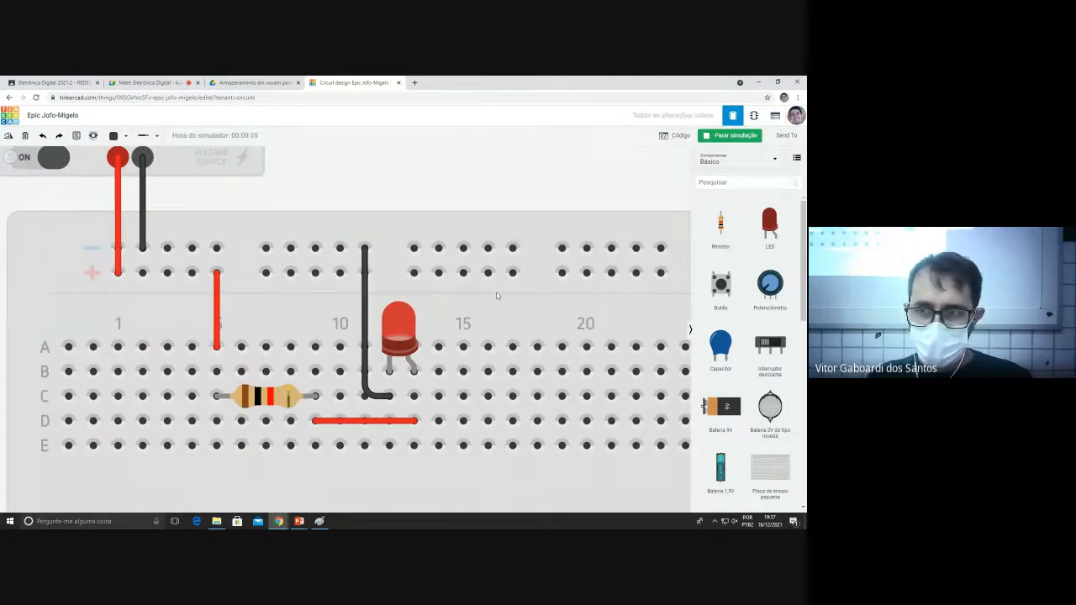
pyautogui.click(713, 138)
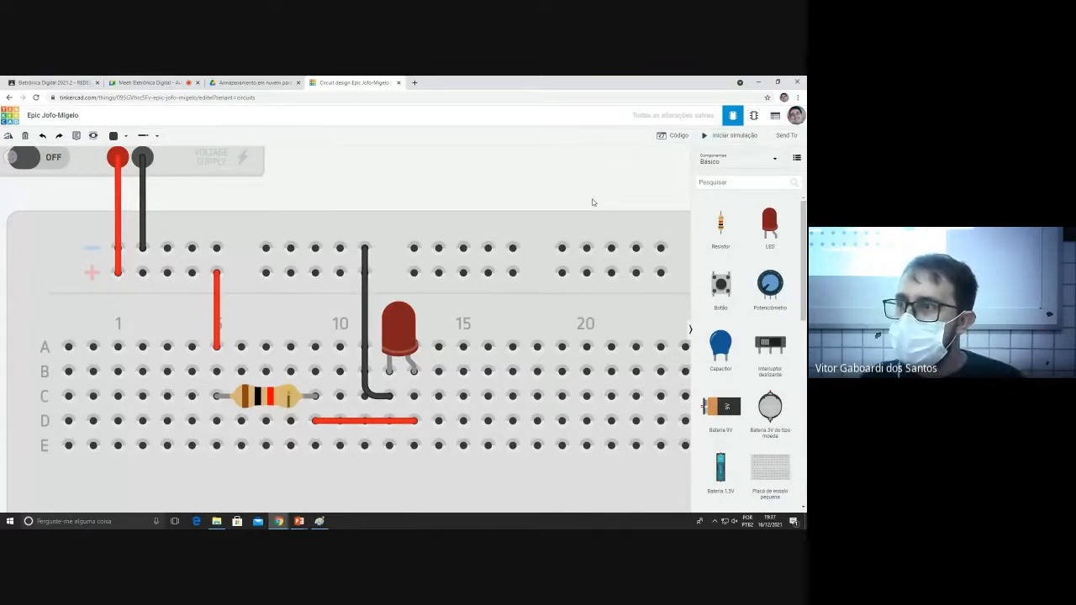
# Switch to the Google Meet call, check the chat for student messages, and return to Tinkercad.
pyautogui.click(152, 83)
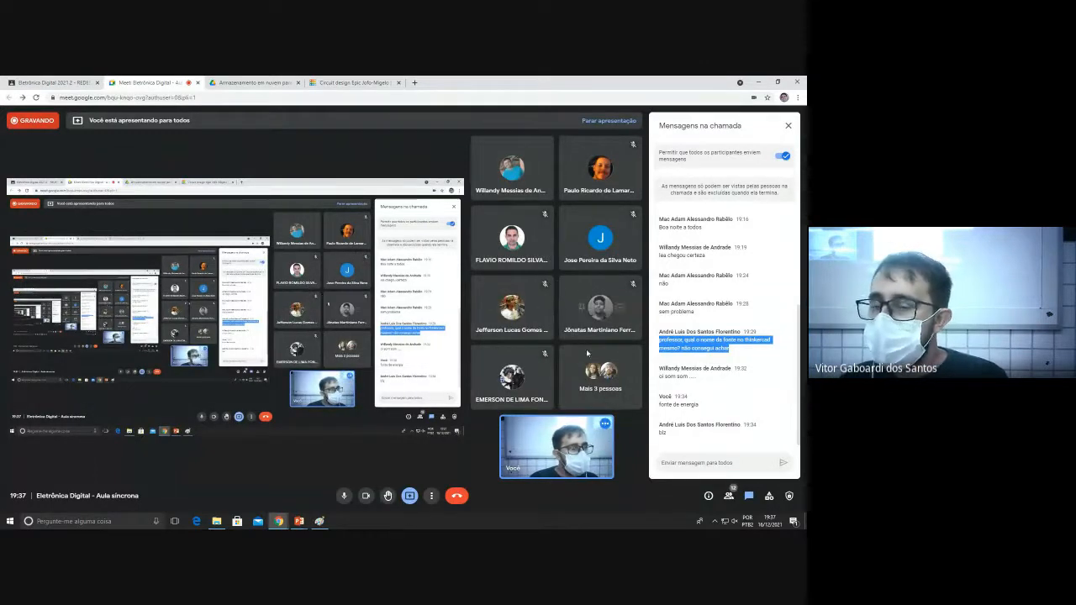
pyautogui.click(692, 465)
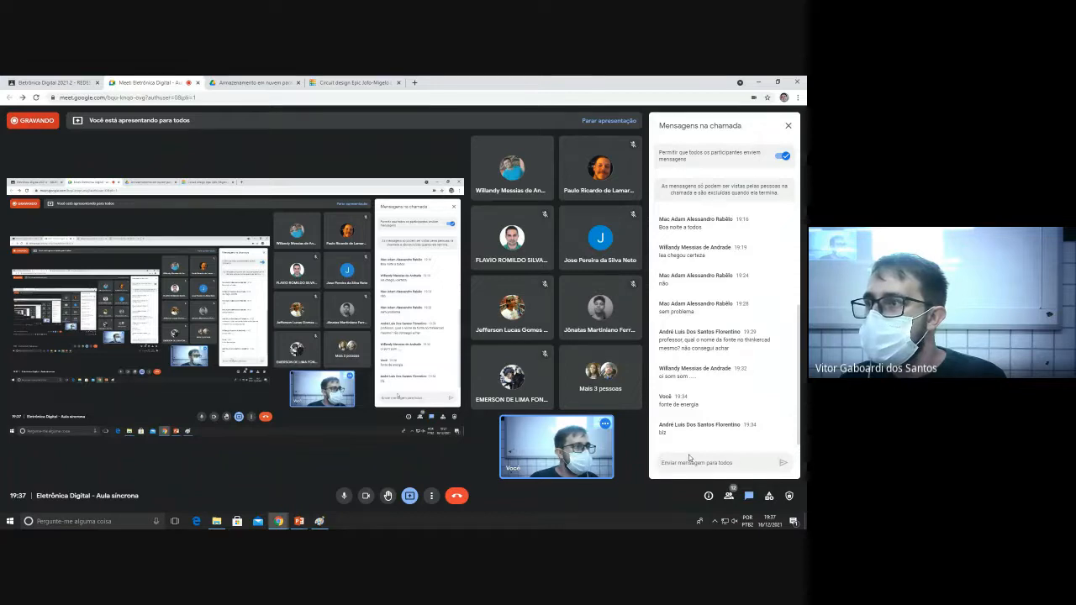
pyautogui.click(327, 81)
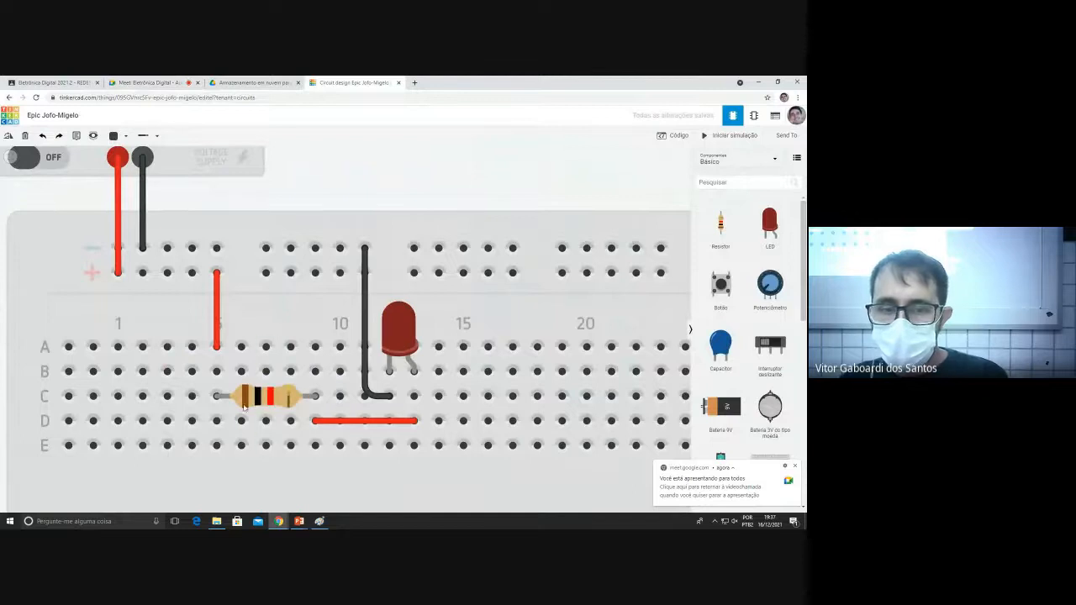
# Move the resistor along row C so that it spans columns 2 to 6.
pyautogui.click(272, 403)
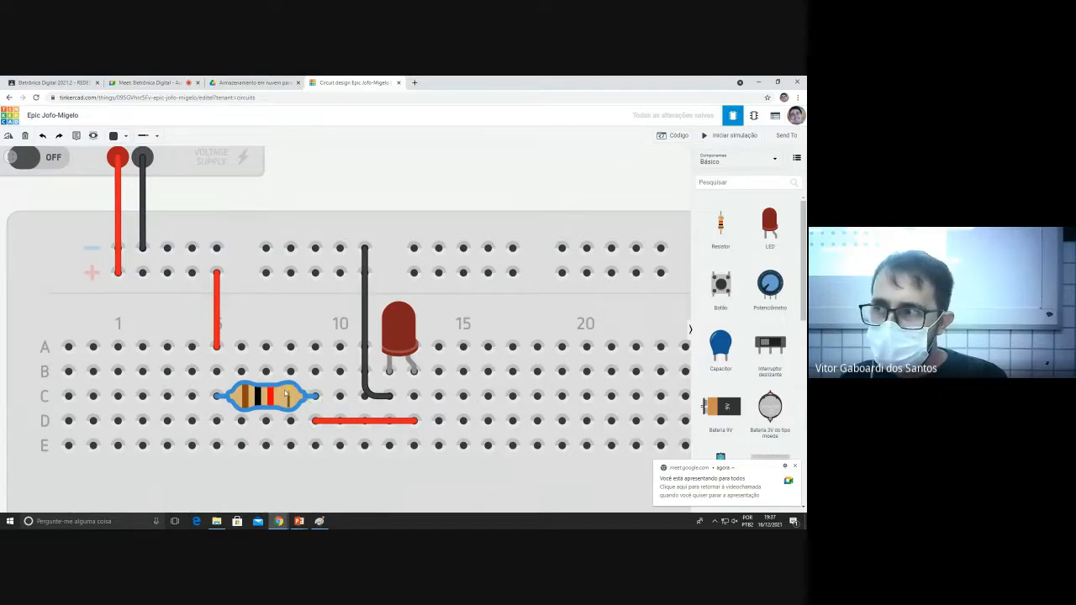
pyautogui.moveTo(285, 393); pyautogui.dragTo(308, 396)
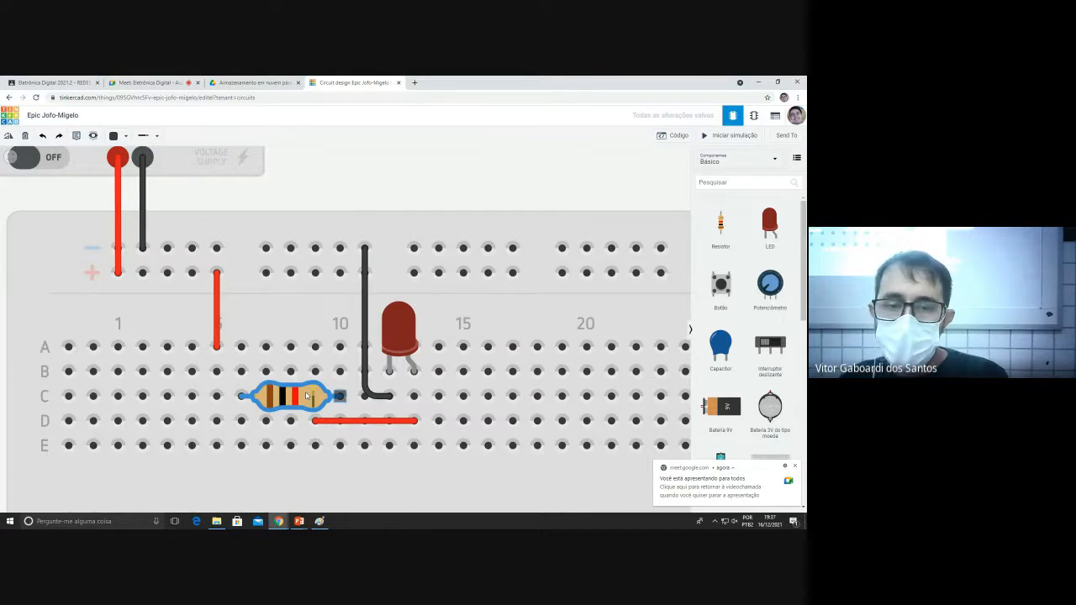
pyautogui.moveTo(307, 396); pyautogui.dragTo(292, 396)
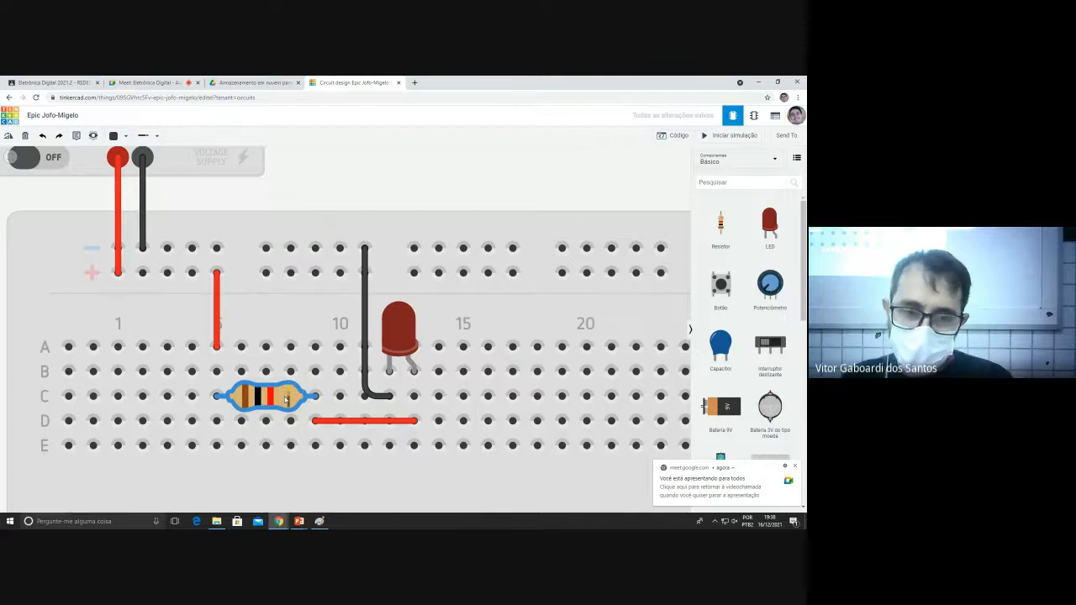
pyautogui.moveTo(286, 400); pyautogui.dragTo(252, 399)
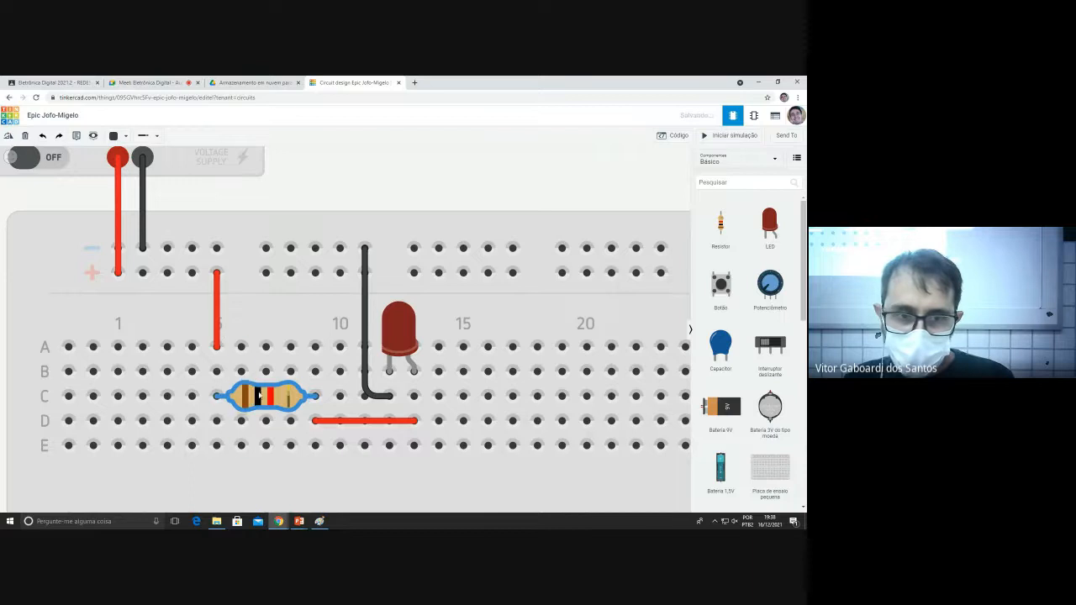
pyautogui.moveTo(264, 402); pyautogui.dragTo(196, 401)
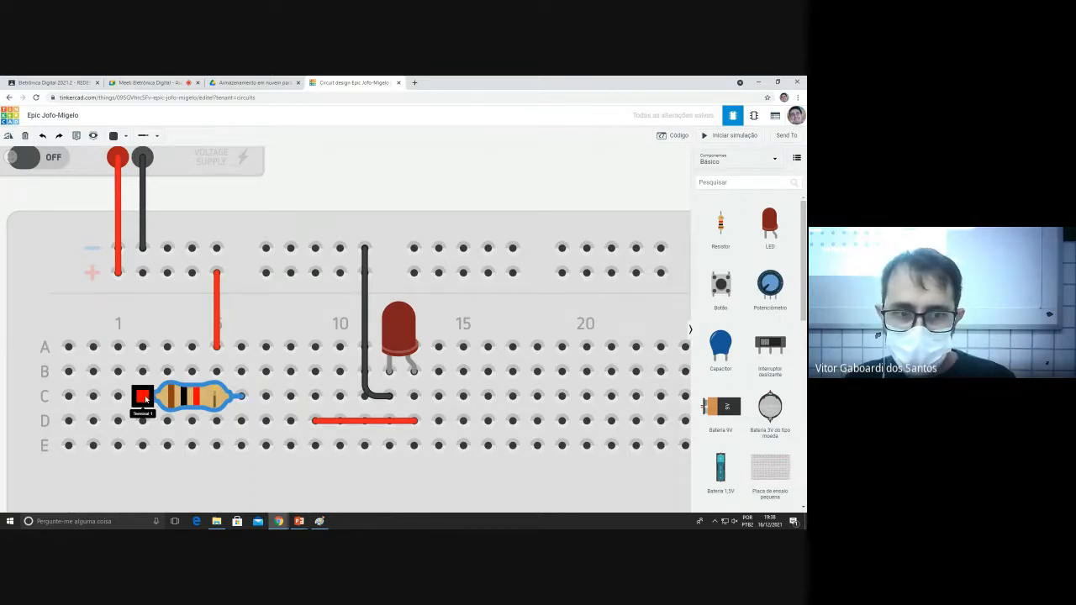
# Reposition the positive rail's red wire to column 2, ending at A2, and extend the row D wire back to column 6.
pyautogui.click(217, 277)
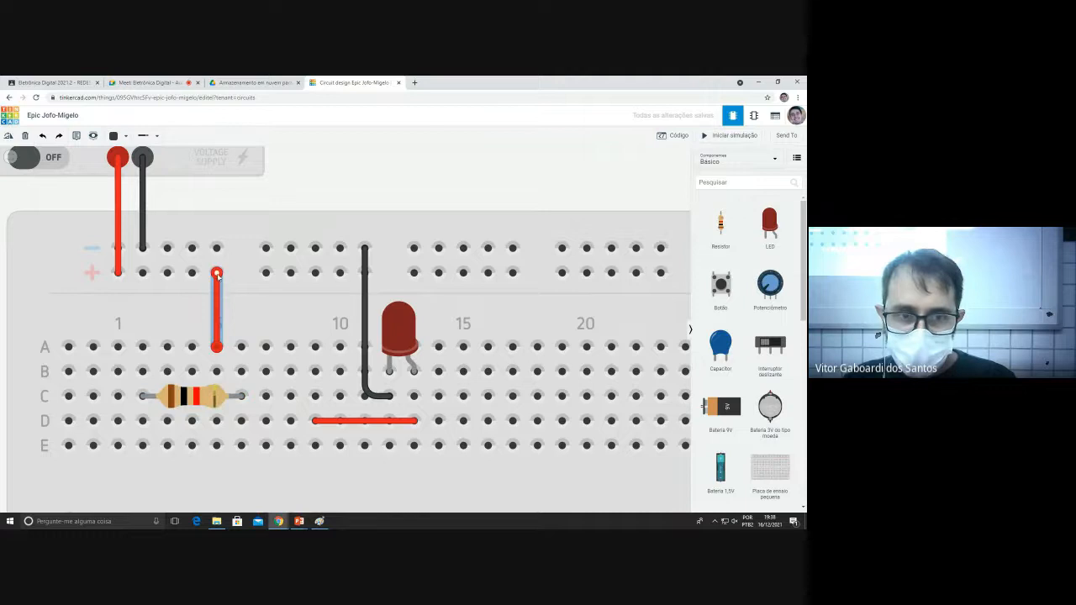
pyautogui.moveTo(217, 345); pyautogui.dragTo(146, 348)
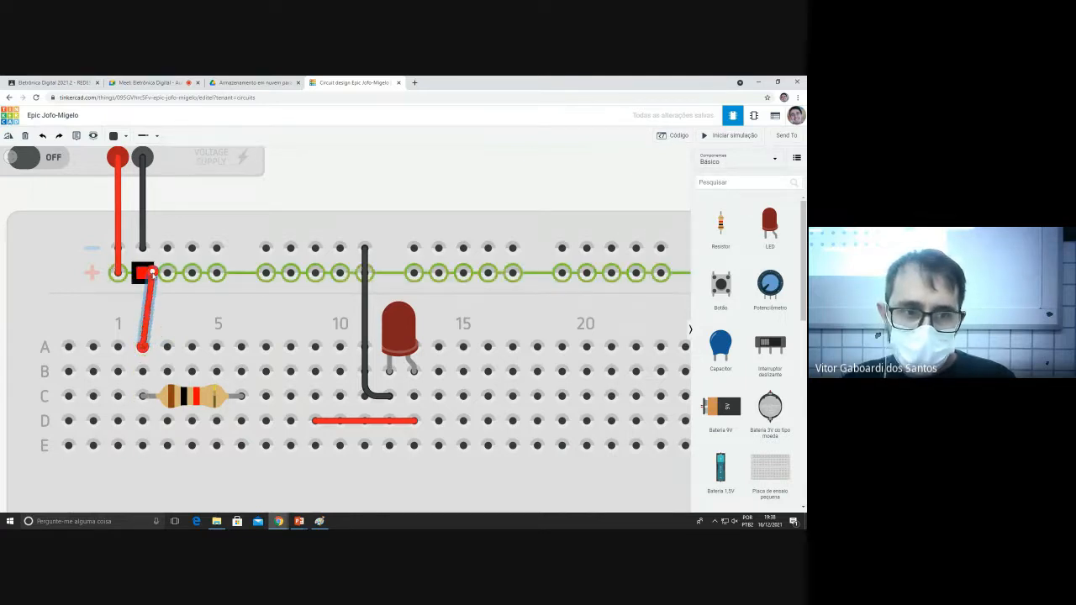
pyautogui.moveTo(217, 272); pyautogui.dragTo(143, 272)
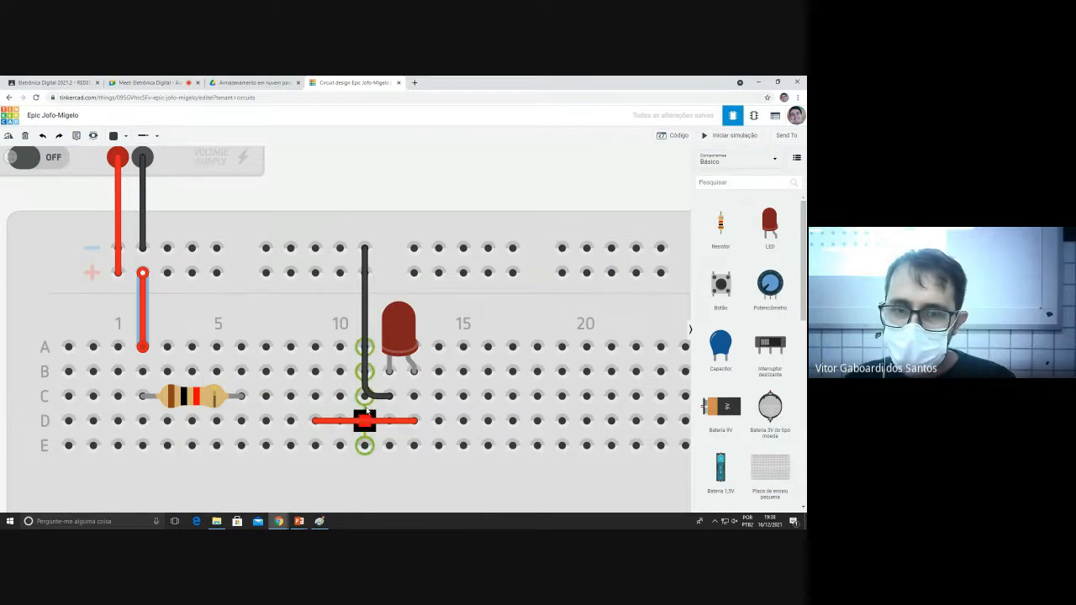
pyautogui.click(316, 421)
pyautogui.moveTo(316, 423); pyautogui.dragTo(241, 424)
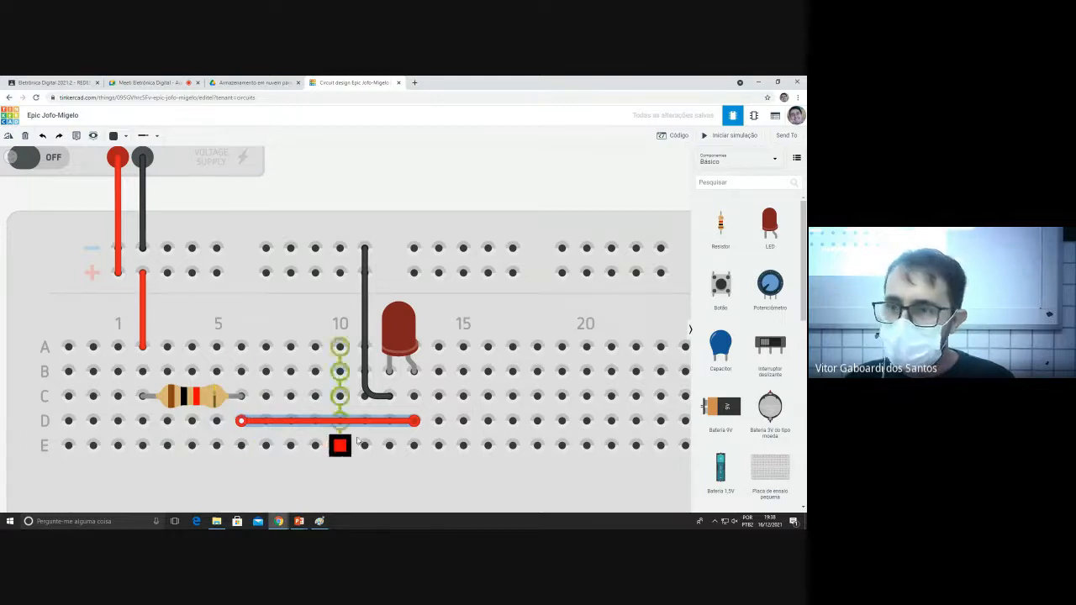
# Simulate the circuit with the relocated resistor and wires, then stop the simulation.
pyautogui.click(734, 138)
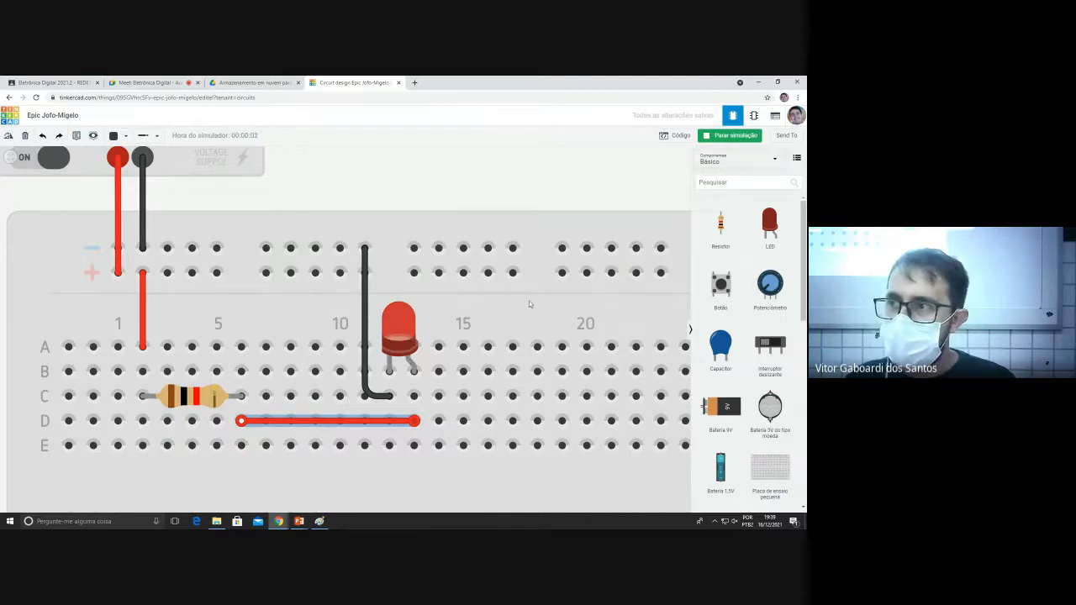
pyautogui.click(726, 138)
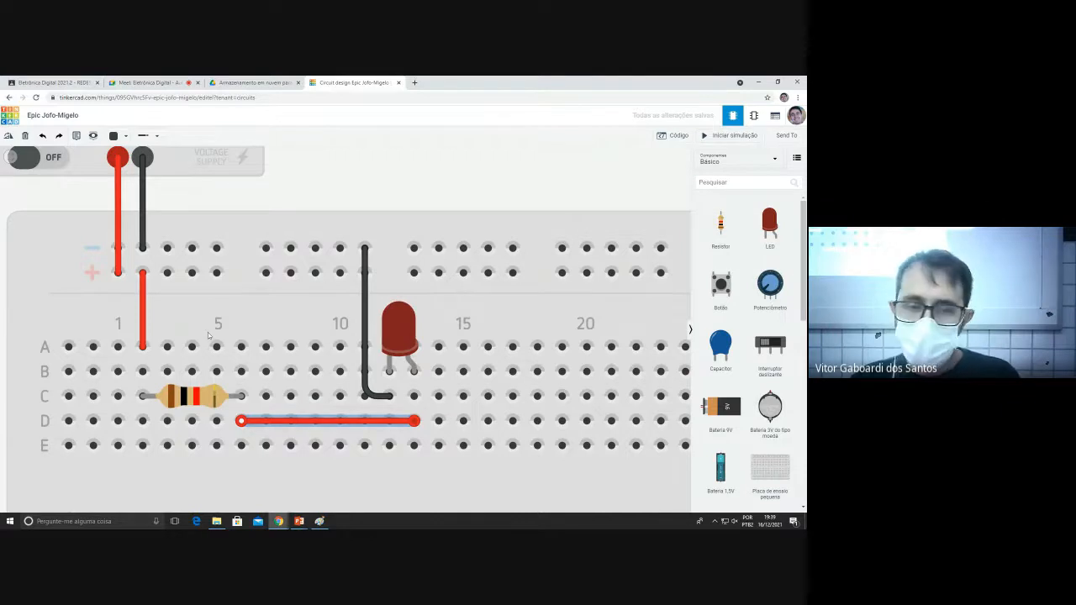
pyautogui.moveTo(209, 336); pyautogui.dragTo(257, 404)
pyautogui.scroll(-3, 91, 348)
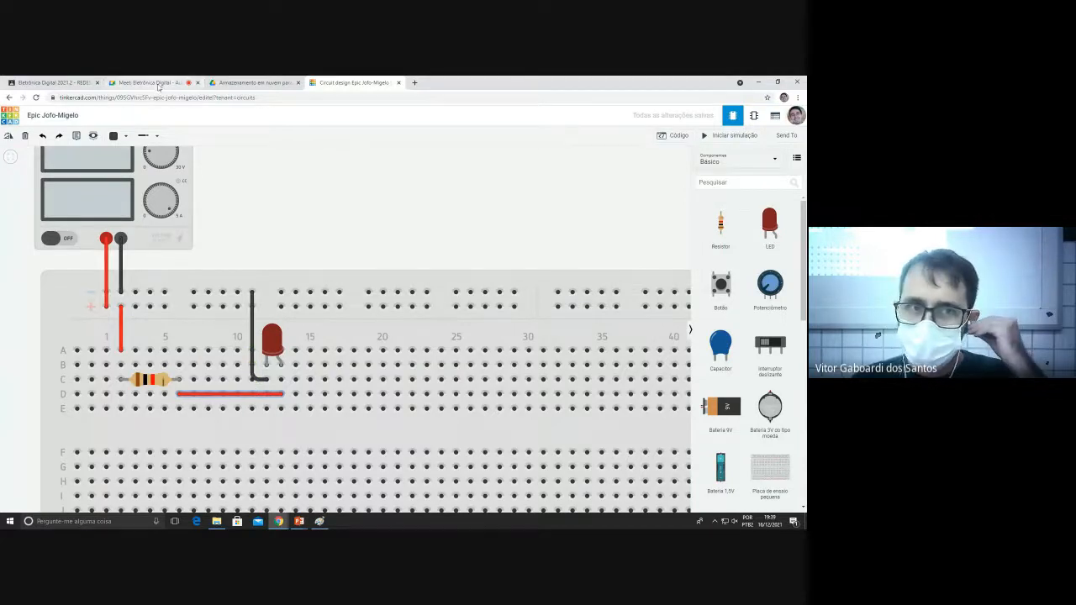
# Check the Google Meet call, return to Tinkercad, and collapse the components library to widen the workspace.
pyautogui.click(151, 82)
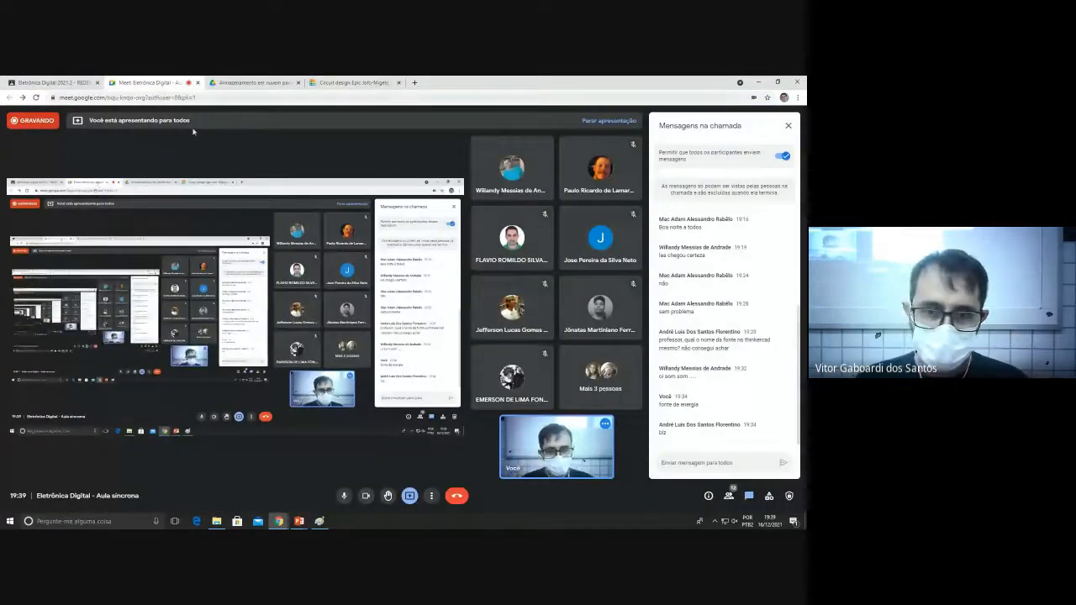
pyautogui.click(353, 83)
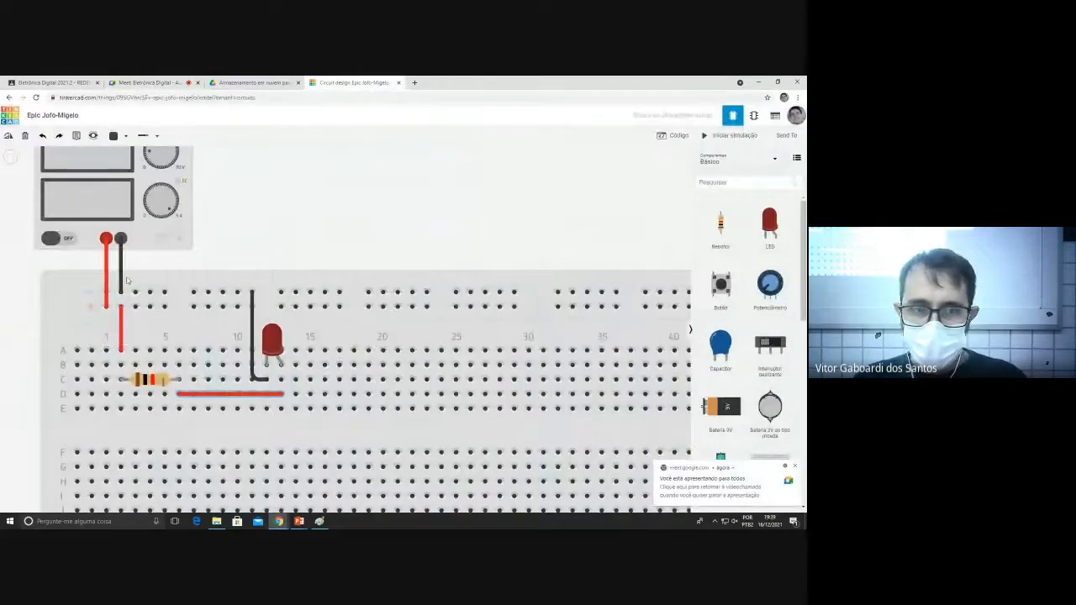
pyautogui.scroll(2, 41, 276)
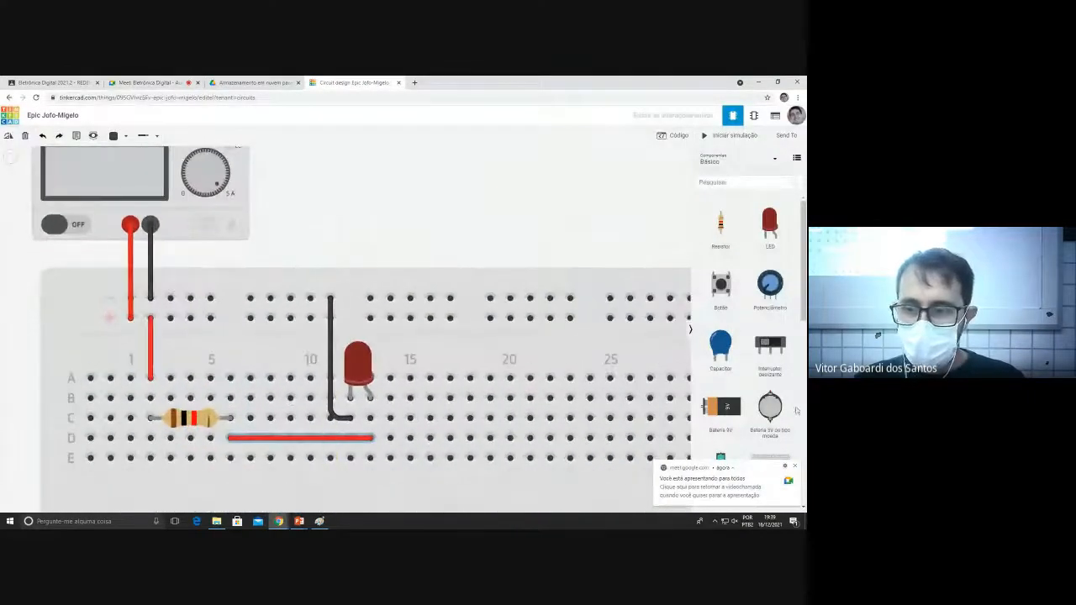
pyautogui.click(790, 463)
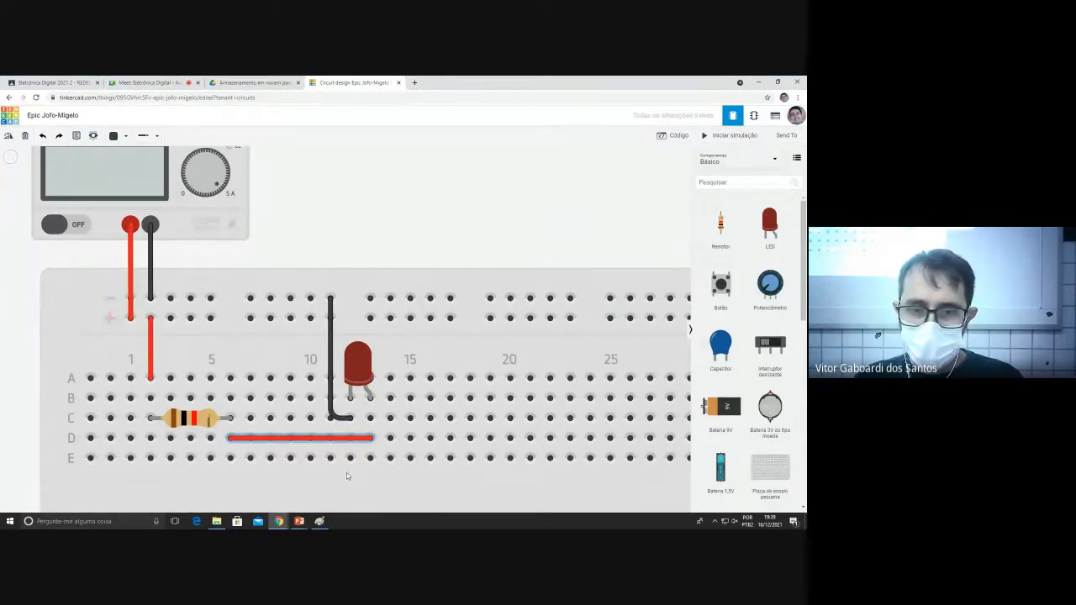
pyautogui.click(692, 330)
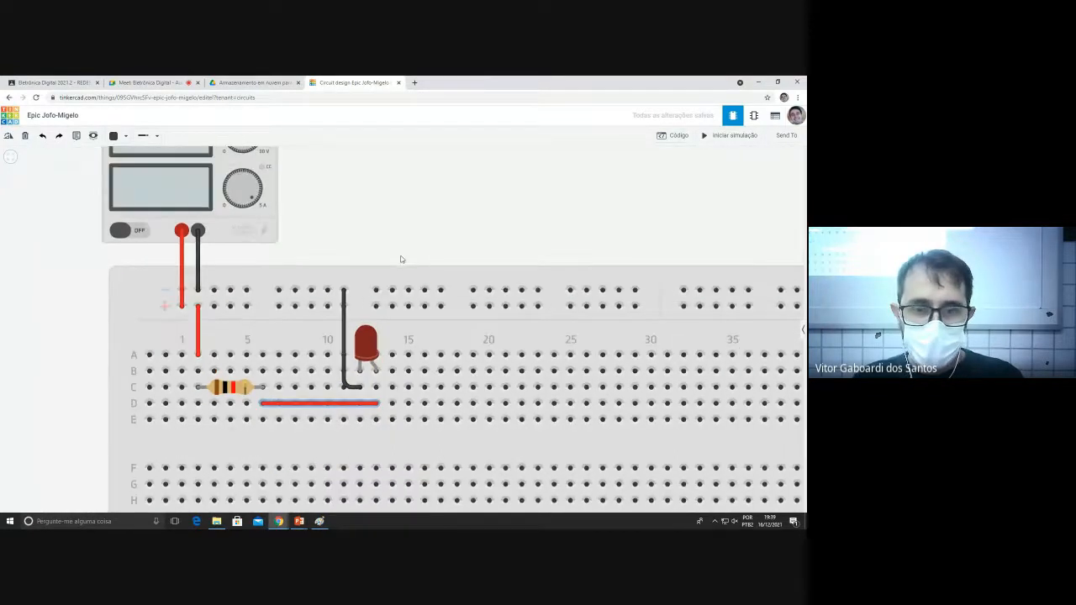
# Switch to the PowerPoint slide show, advance to the 74HC08 and 74HC32 pinout slide, and return to Tinkercad.
pyautogui.hotkey('alt', 'Tab')
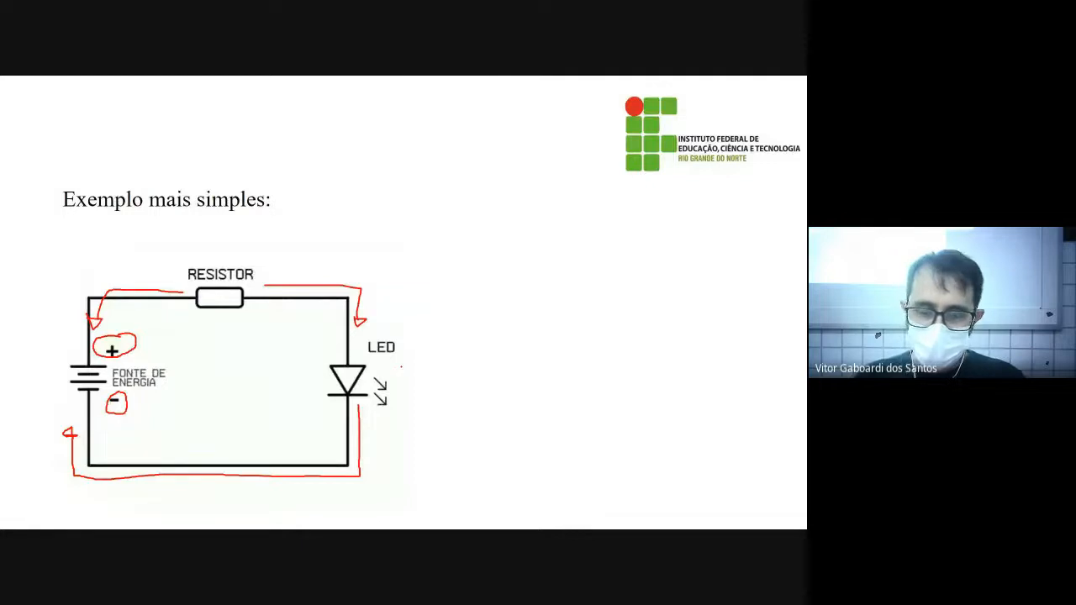
pyautogui.press('Right')
pyautogui.hotkey('alt', 'Tab')
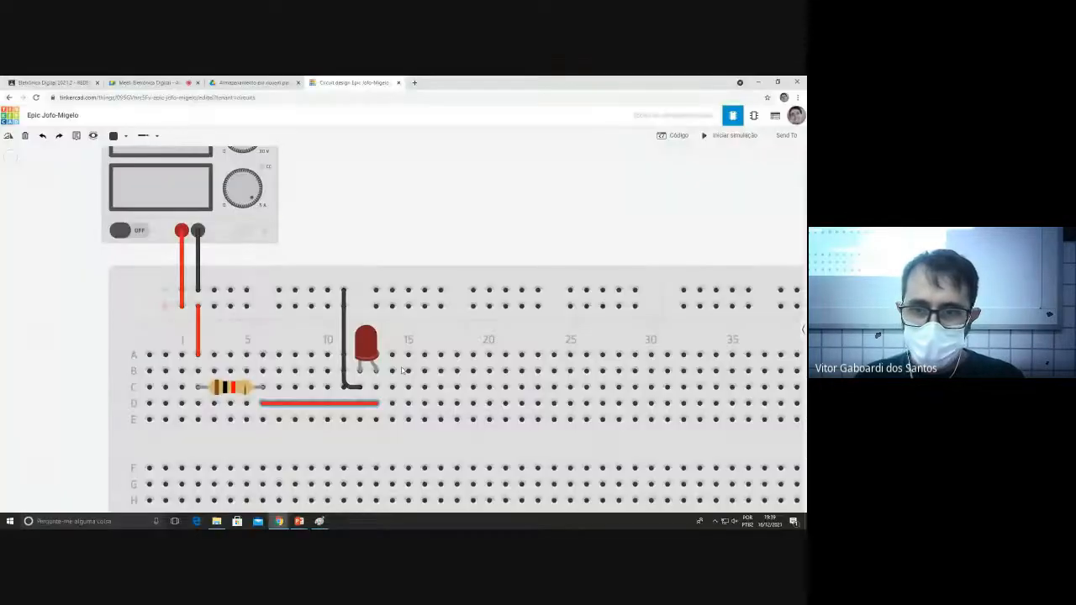
# Check the Google Meet chat, view the logic gate pinout slide in PowerPoint, and return to the call.
pyautogui.click(140, 81)
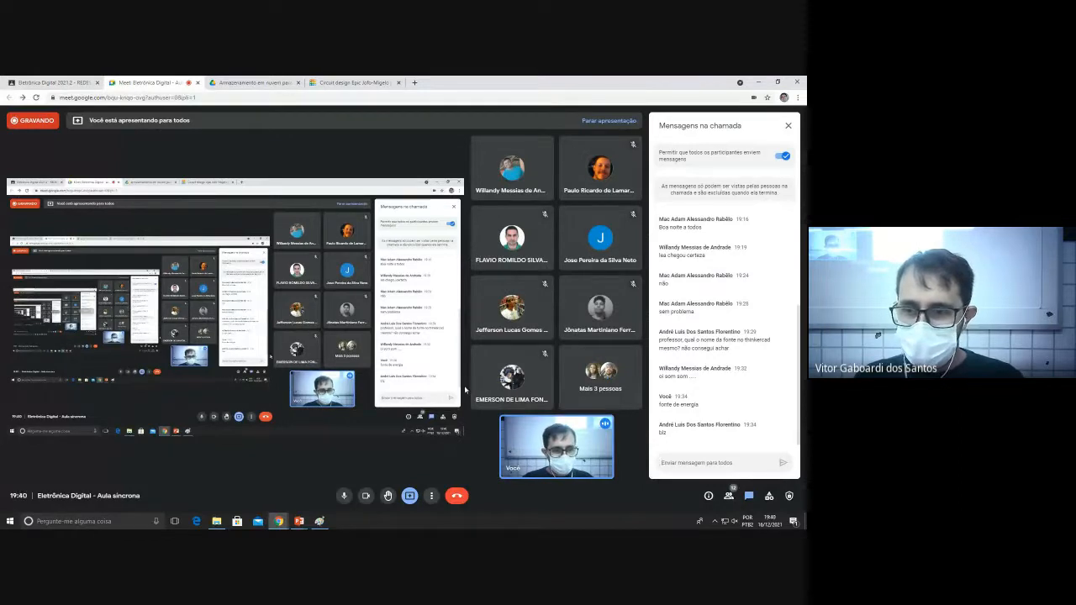
pyautogui.hotkey('alt', 'Tab')
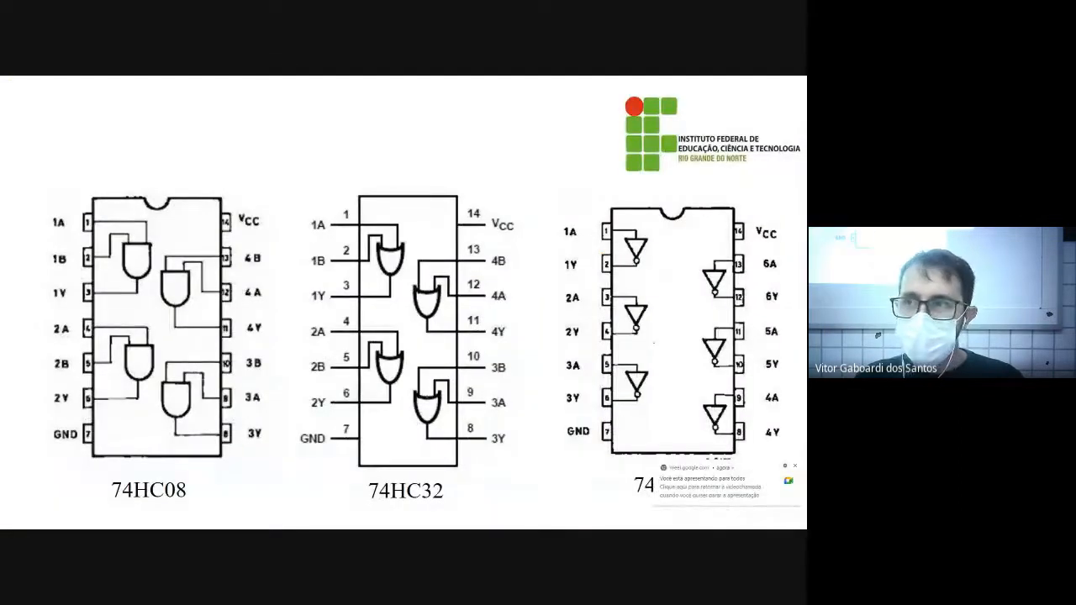
pyautogui.hotkey('alt', 'Tab')
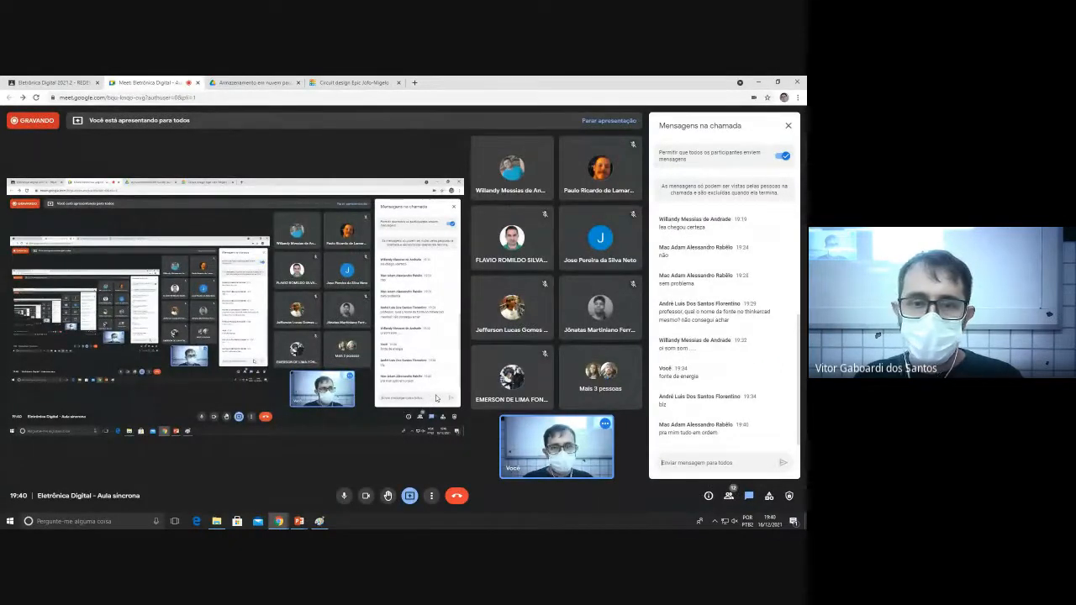
# Switch to the PowerPoint slide show and go back to the simple circuit example slide with the resistor and LED.
pyautogui.hotkey('alt', 'Tab')
pyautogui.press('Left')
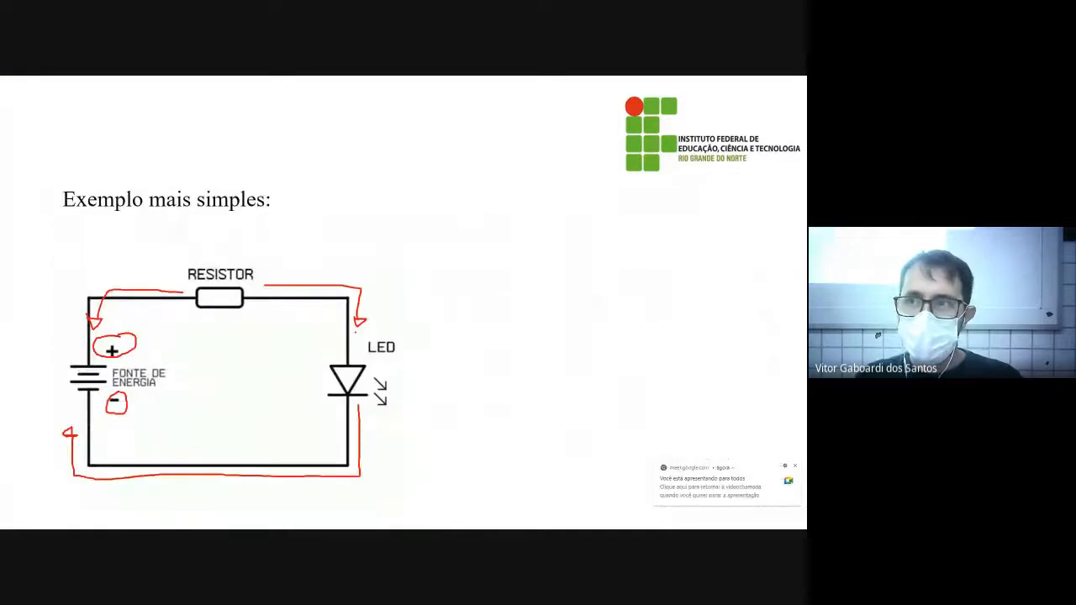
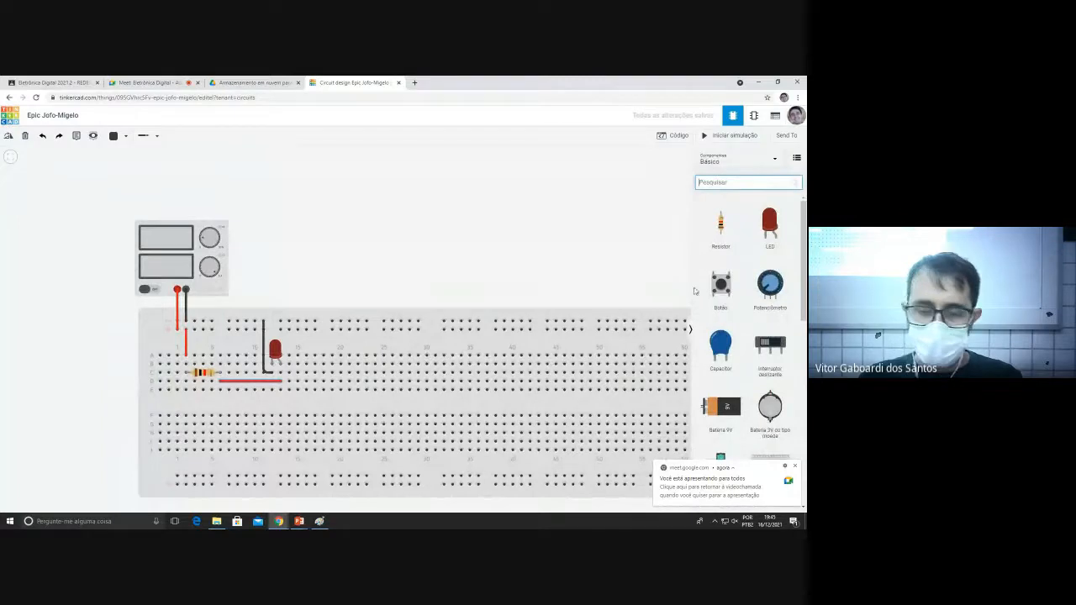
# Search the Tinkercad components for 74hc08, underline the 74HC08 label on the PowerPoint pinout slide, and return to Tinkercad.
pyautogui.write('74hc')
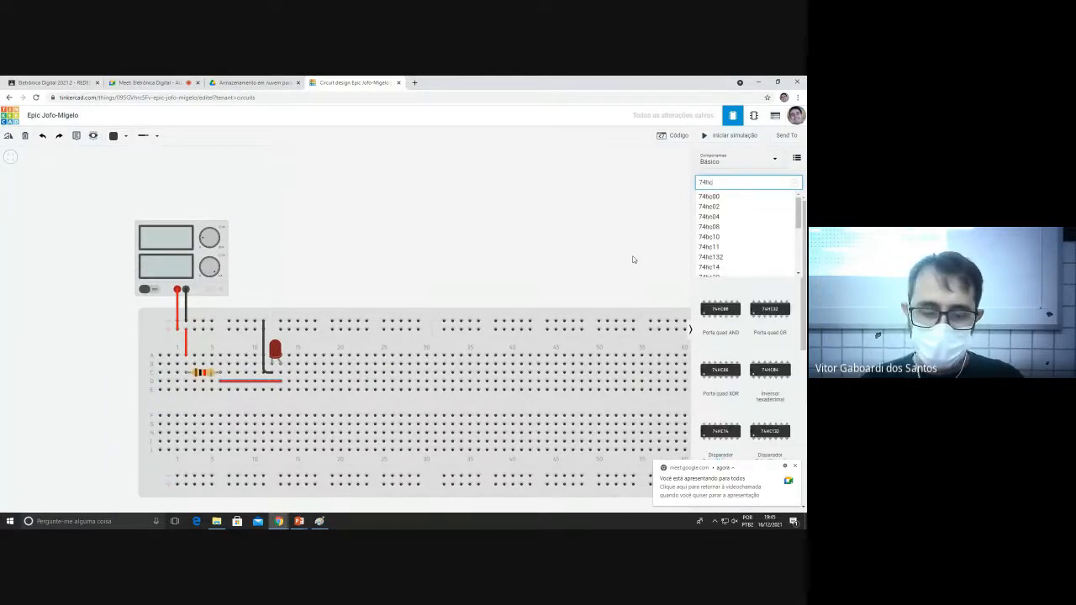
pyautogui.write('08')
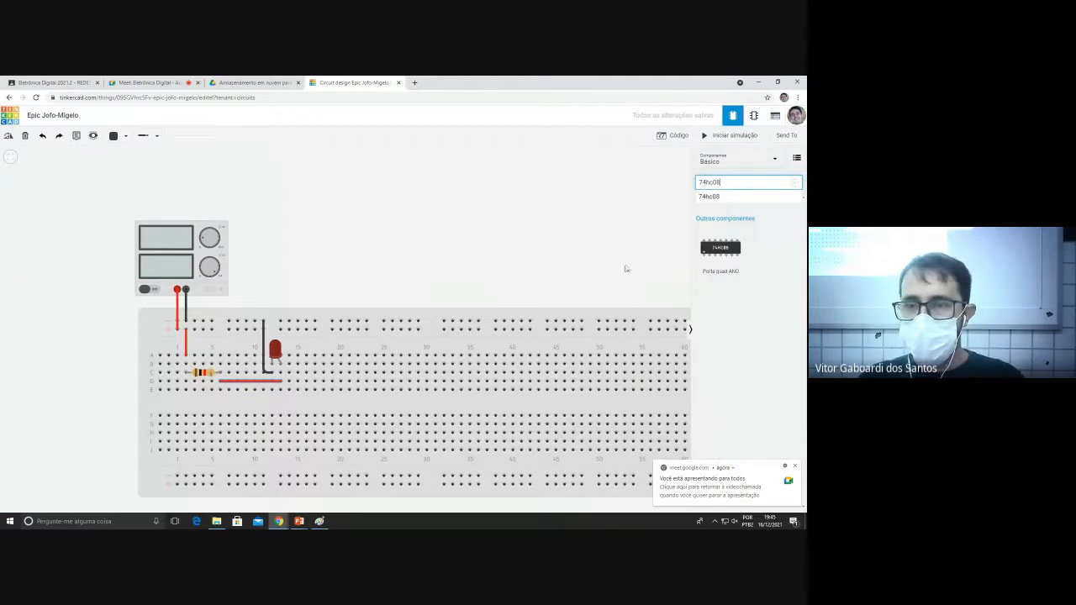
pyautogui.hotkey('alt', 'Tab')
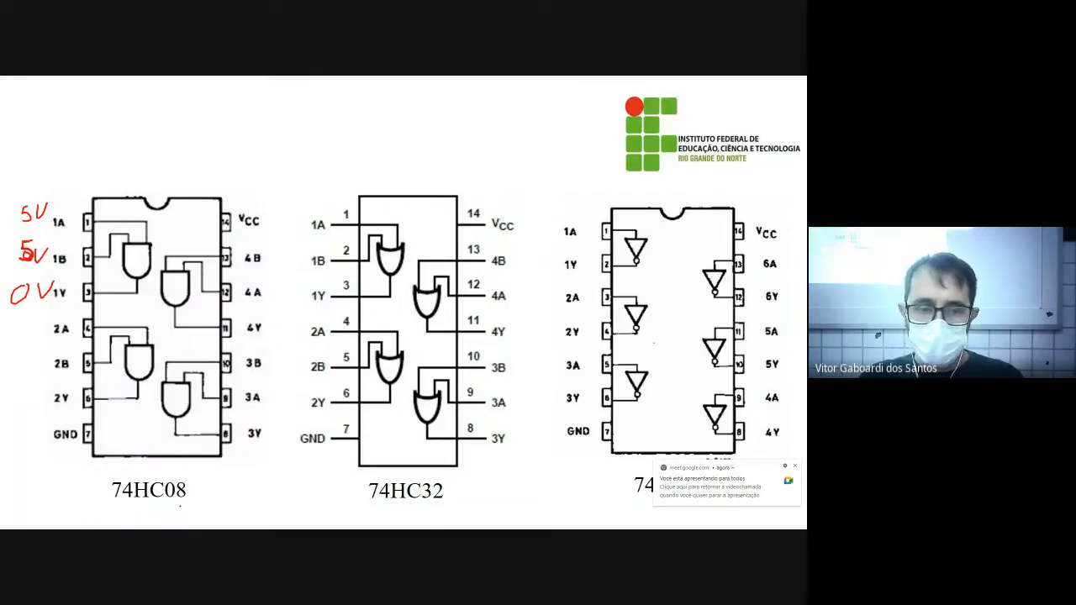
pyautogui.moveTo(185, 501); pyautogui.dragTo(122, 504)
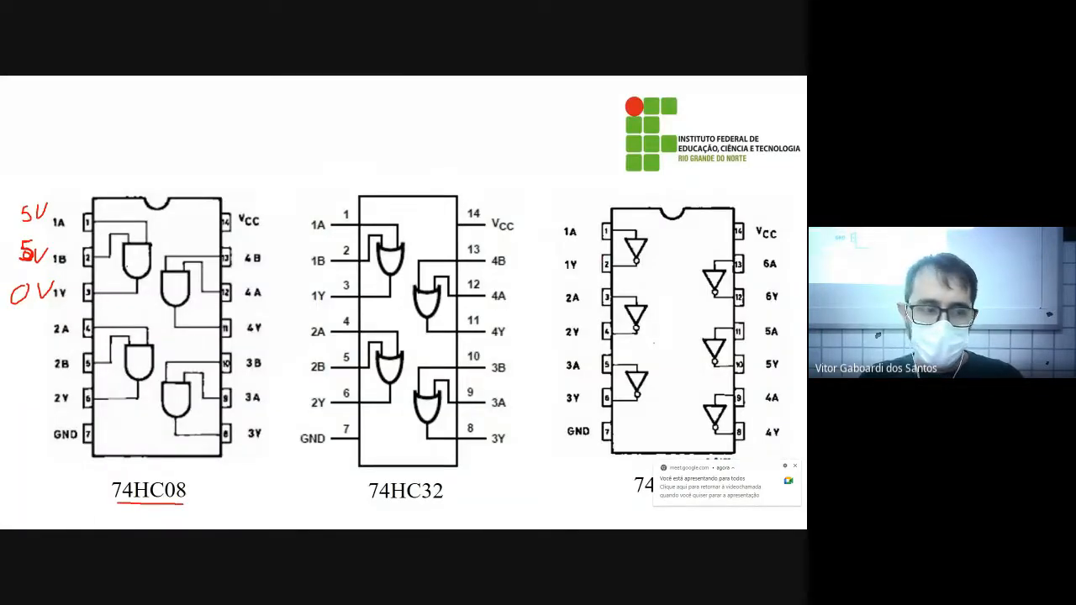
pyautogui.hotkey('alt', 'Tab')
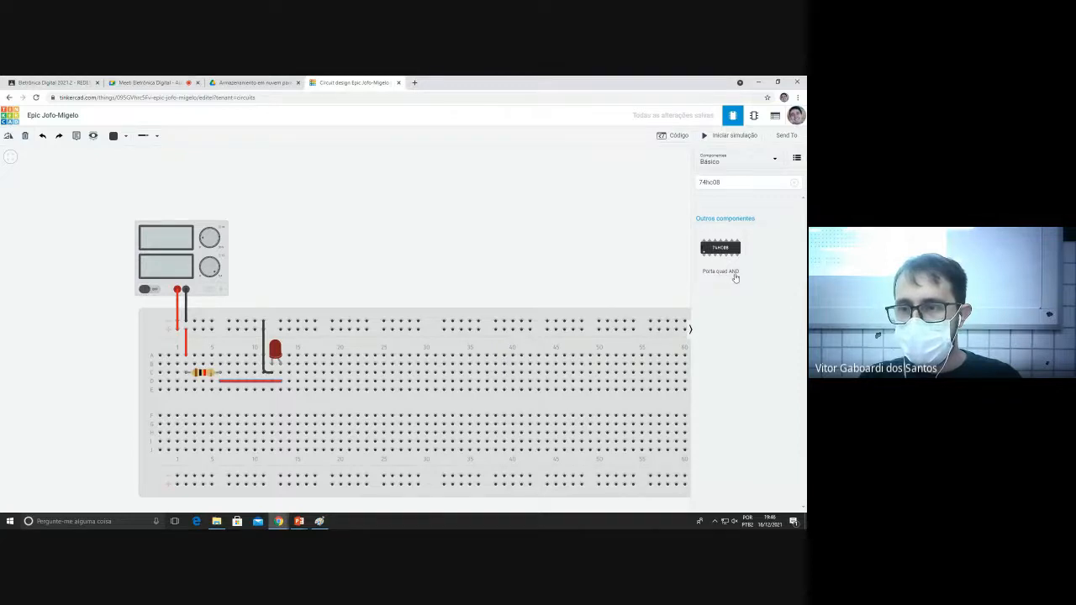
# Place the 74HC08 quad AND gate chip across the breadboard's central gap at columns 18 to 24.
pyautogui.moveTo(728, 250); pyautogui.dragTo(340, 406)
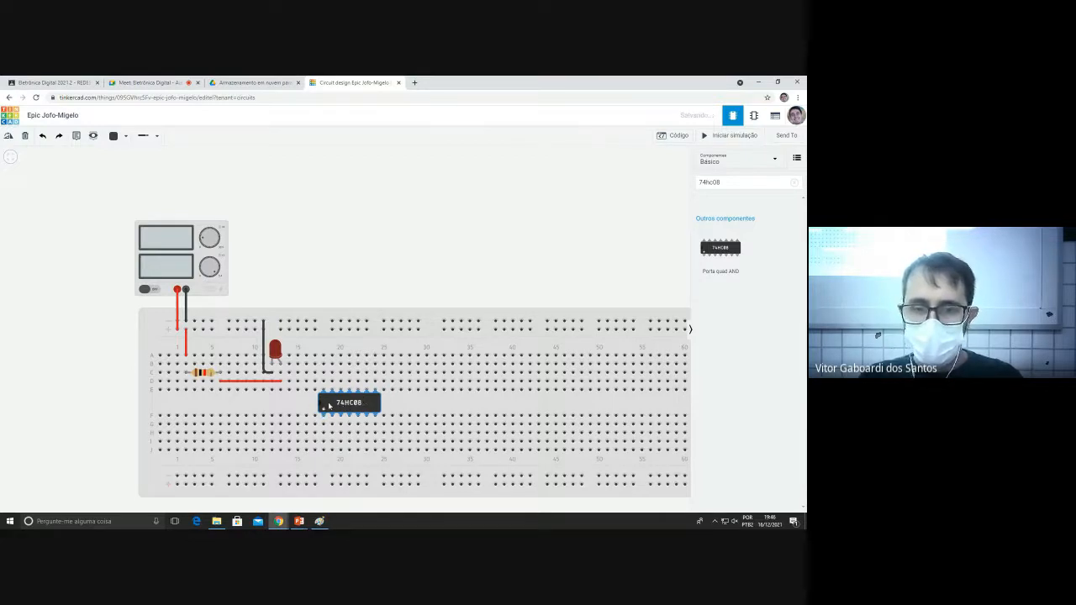
pyautogui.scroll(3, 333, 413)
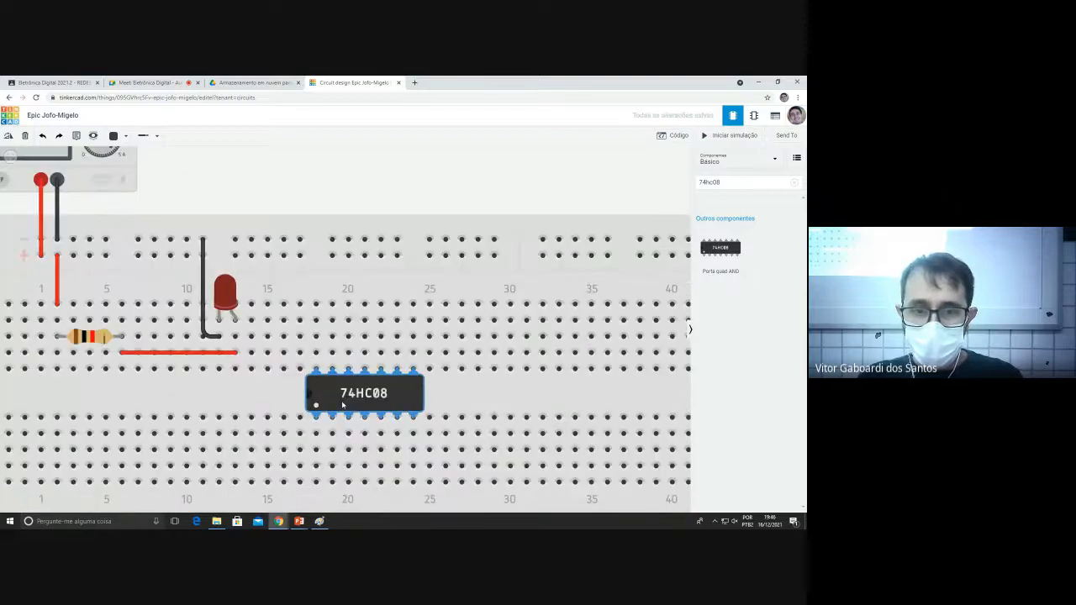
pyautogui.moveTo(342, 405)
pyautogui.mouseDown()
pyautogui.moveTo(342, 341)
pyautogui.moveTo(353, 348)
pyautogui.moveTo(357, 451)
pyautogui.moveTo(357, 392)
pyautogui.mouseUp()
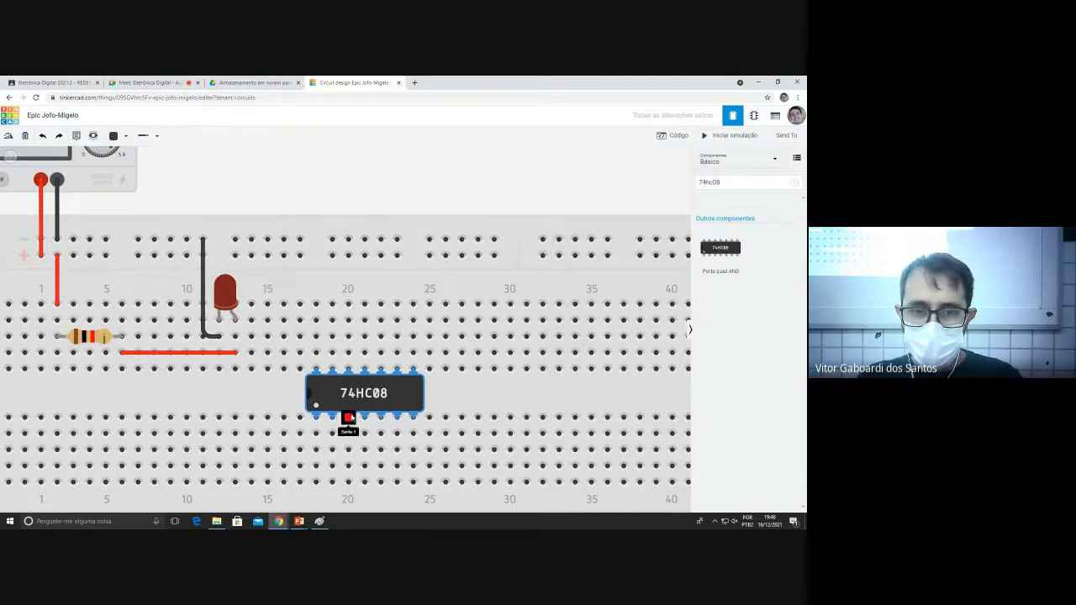
# Delete the LED, the resistor and their connecting wires from the breadboard, keeping the two power supply wires.
pyautogui.click(224, 295)
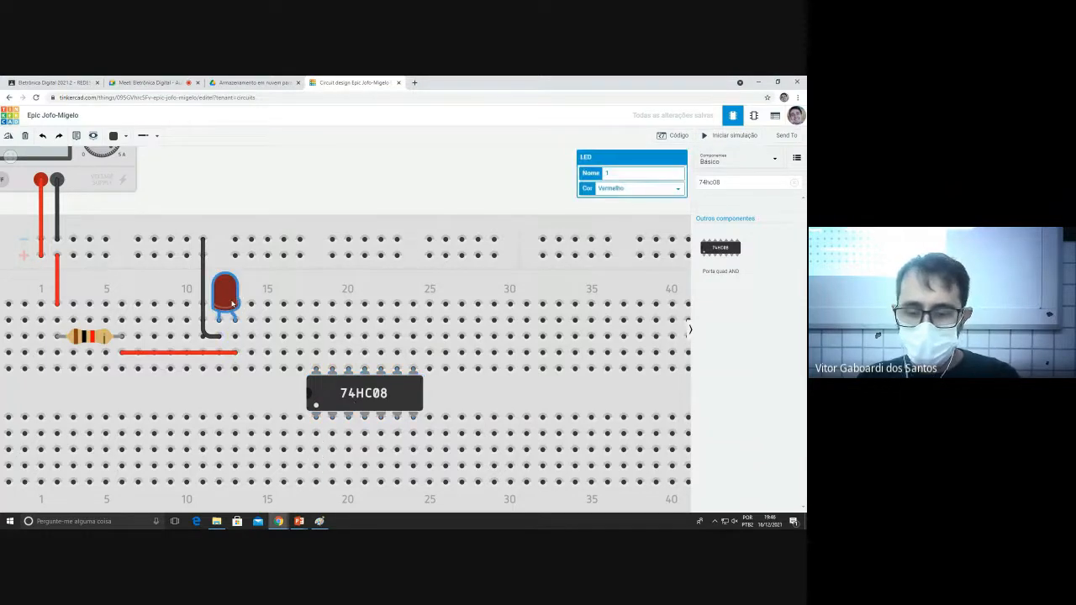
pyautogui.press('Delete')
pyautogui.click(203, 295)
pyautogui.press('Delete')
pyautogui.click(198, 353)
pyautogui.press('Delete')
pyautogui.click(98, 337)
pyautogui.press('Delete')
pyautogui.click(56, 282)
pyautogui.press('Delete')
# Move the 74HC08 chip along the central gap to columns 7 to 13.
pyautogui.click(311, 405)
pyautogui.moveTo(309, 404); pyautogui.dragTo(157, 404)
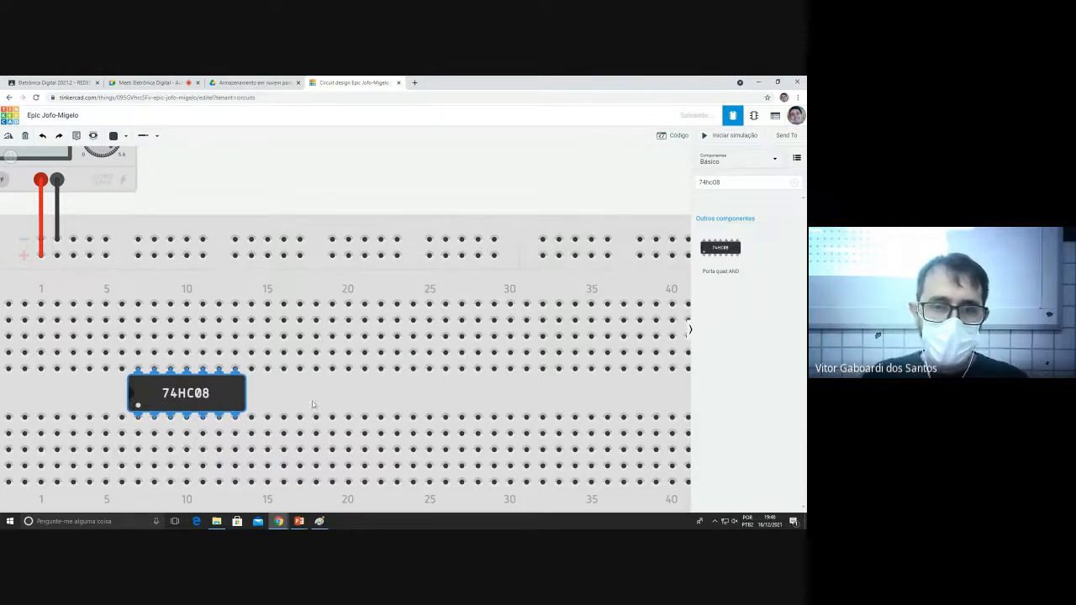
pyautogui.scroll(-2, 475, 387)
pyautogui.scroll(4, 269, 395)
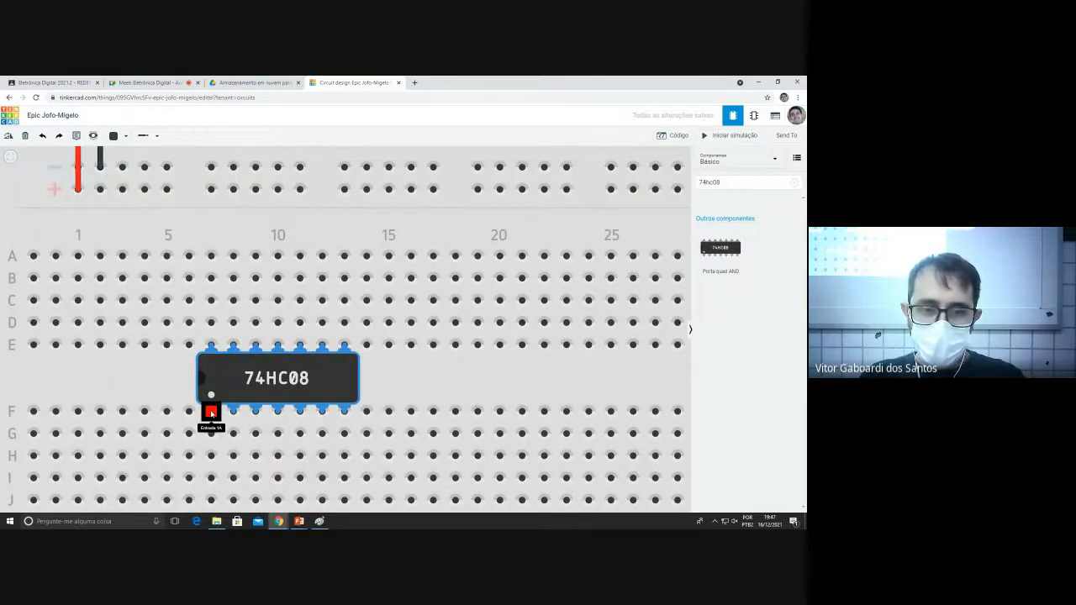
# Examine the 74HC08 chip's input pins 1A and 1B up close on the breadboard.
pyautogui.scroll(3, 211, 412)
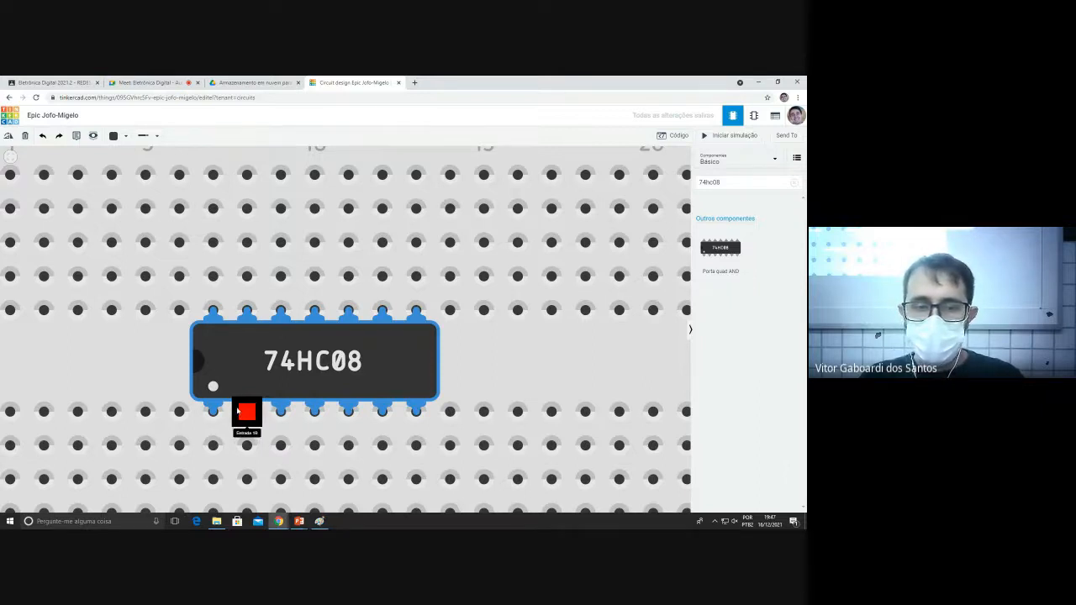
pyautogui.scroll(1, 135, 368)
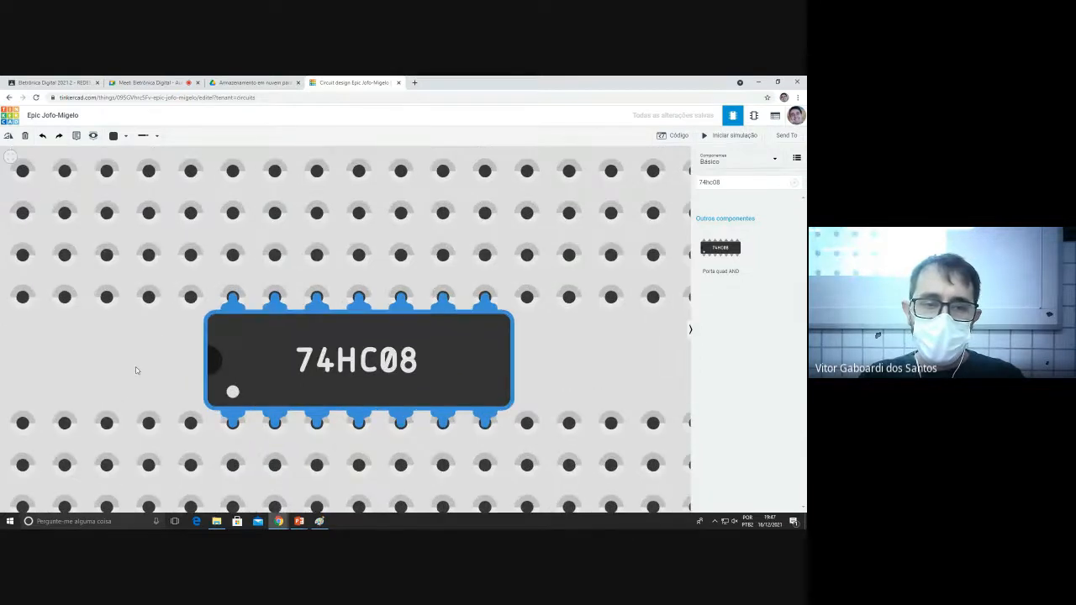
pyautogui.scroll(-1, 193, 377)
pyautogui.scroll(1, 190, 361)
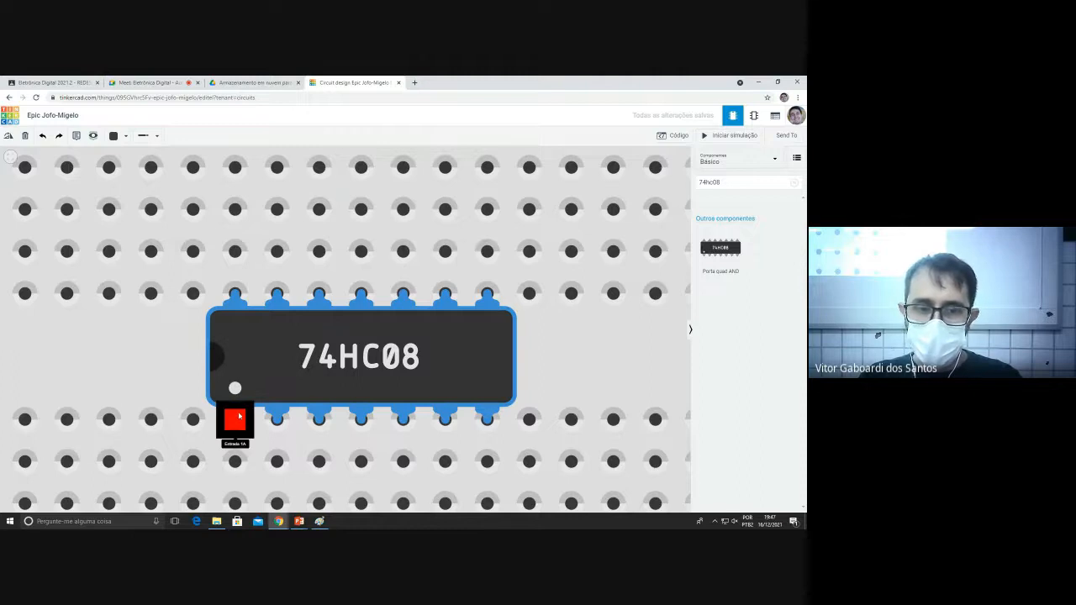
# Circle pins 1 and 2 of the 74HC08 on the PowerPoint pinout slide and return to the Tinkercad breadboard.
pyautogui.hotkey('alt', 'Tab')
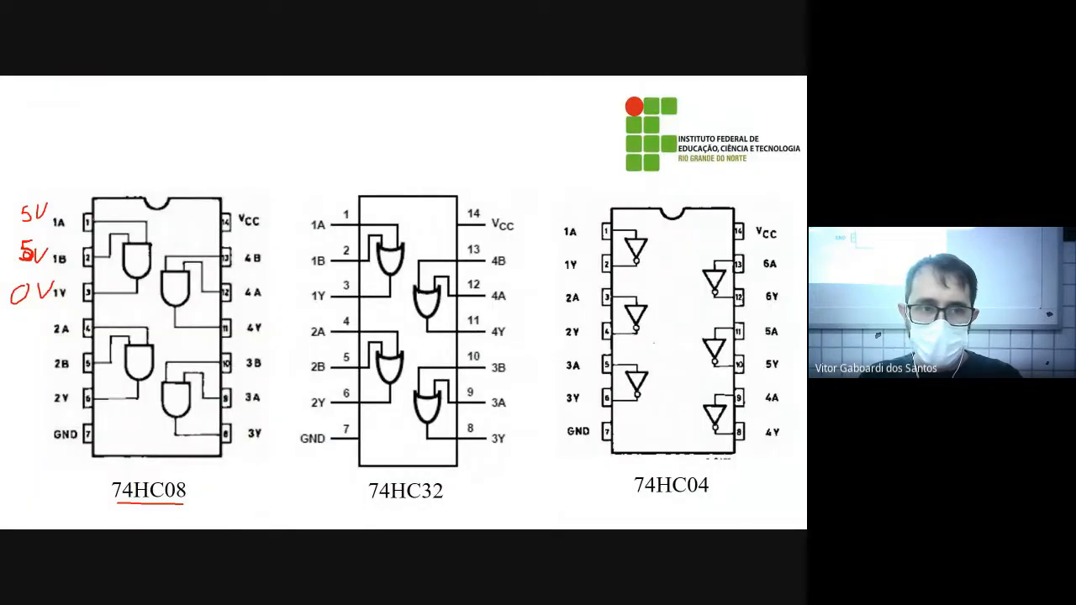
pyautogui.moveTo(90, 207)
pyautogui.mouseDown()
pyautogui.moveTo(106, 227)
pyautogui.moveTo(77, 209)
pyautogui.mouseUp()
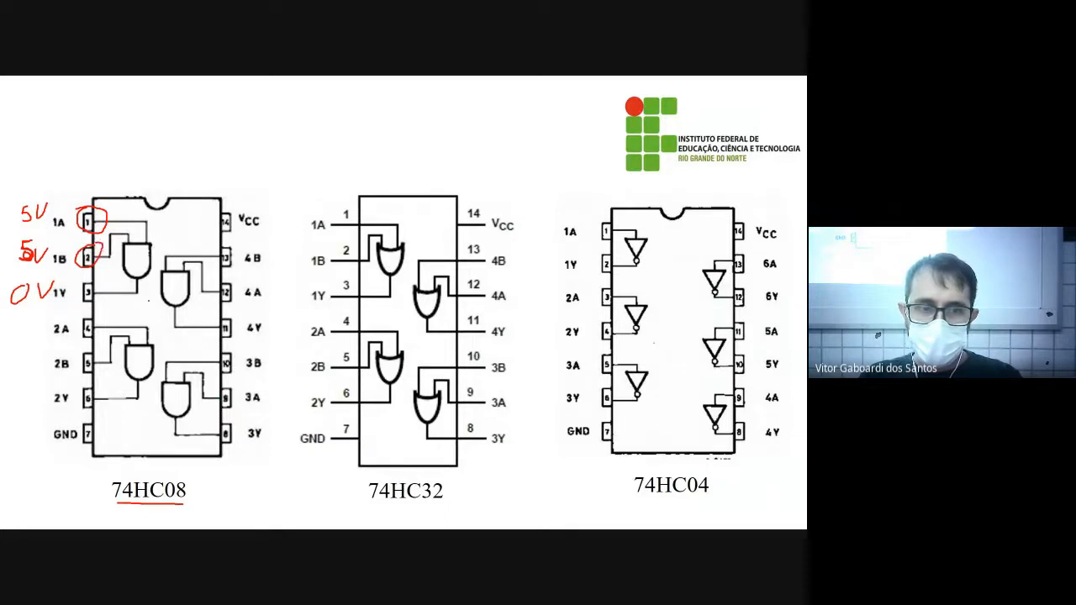
pyautogui.hotkey('alt', 'Tab')
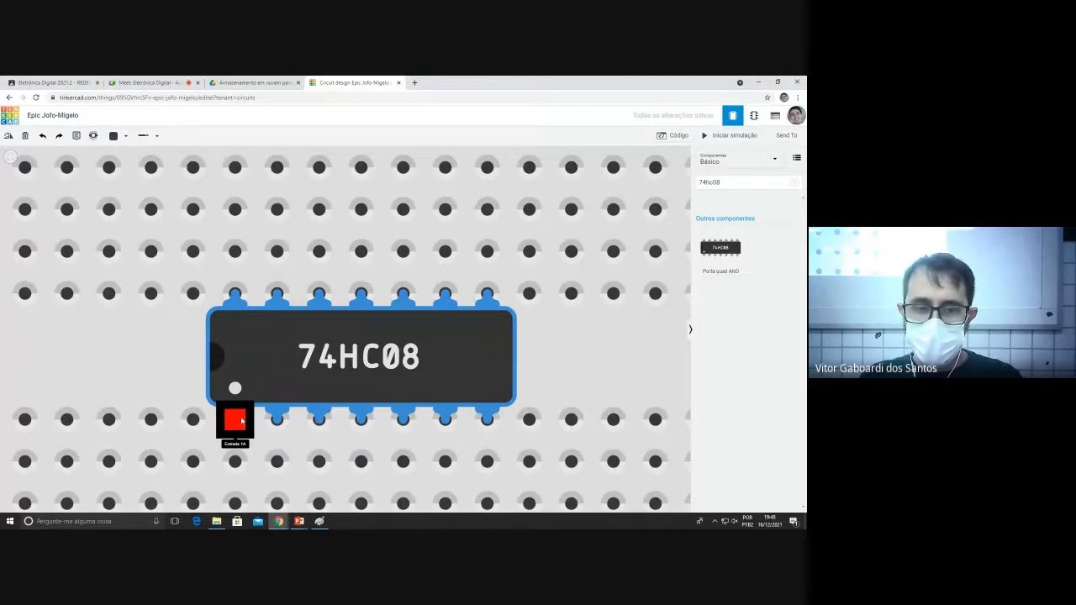
pyautogui.hotkey('alt', 'Tab')
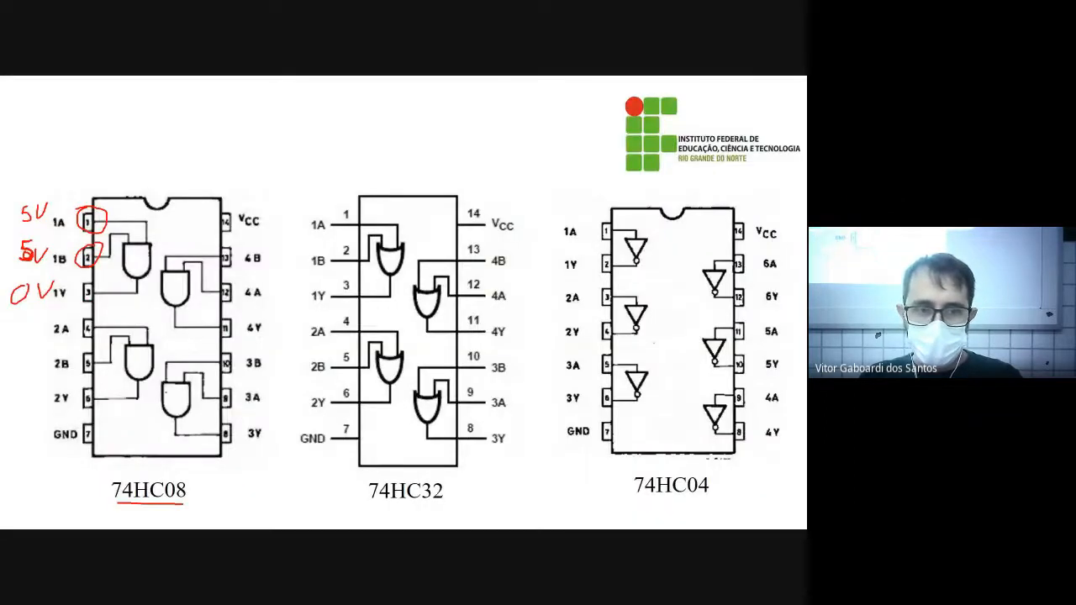
pyautogui.hotkey('alt', 'Tab')
pyautogui.scroll(-3, 242, 337)
pyautogui.scroll(-2, 234, 380)
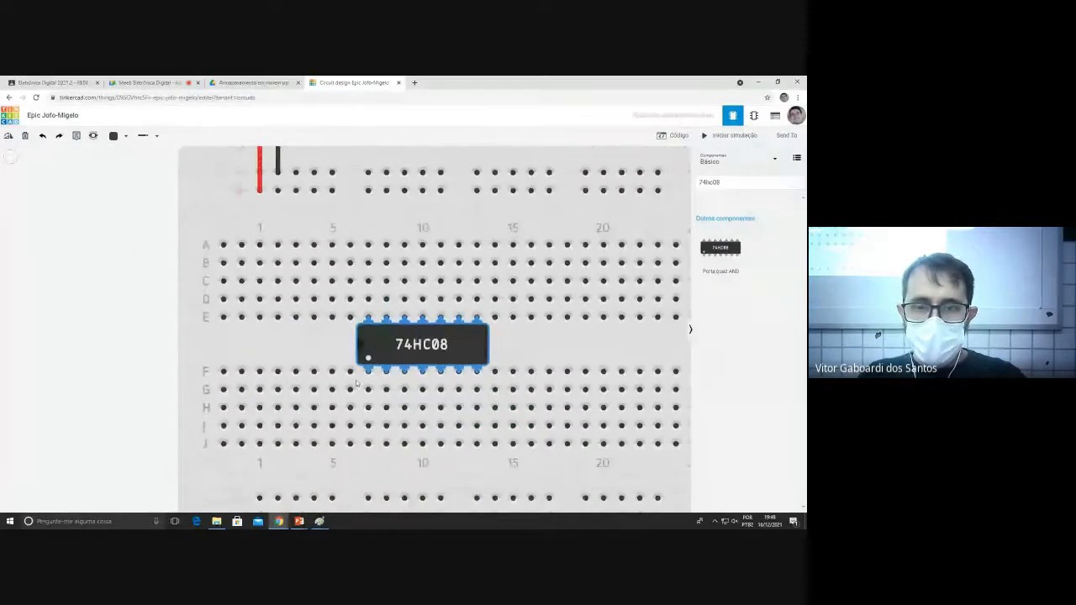
pyautogui.scroll(-2, 257, 383)
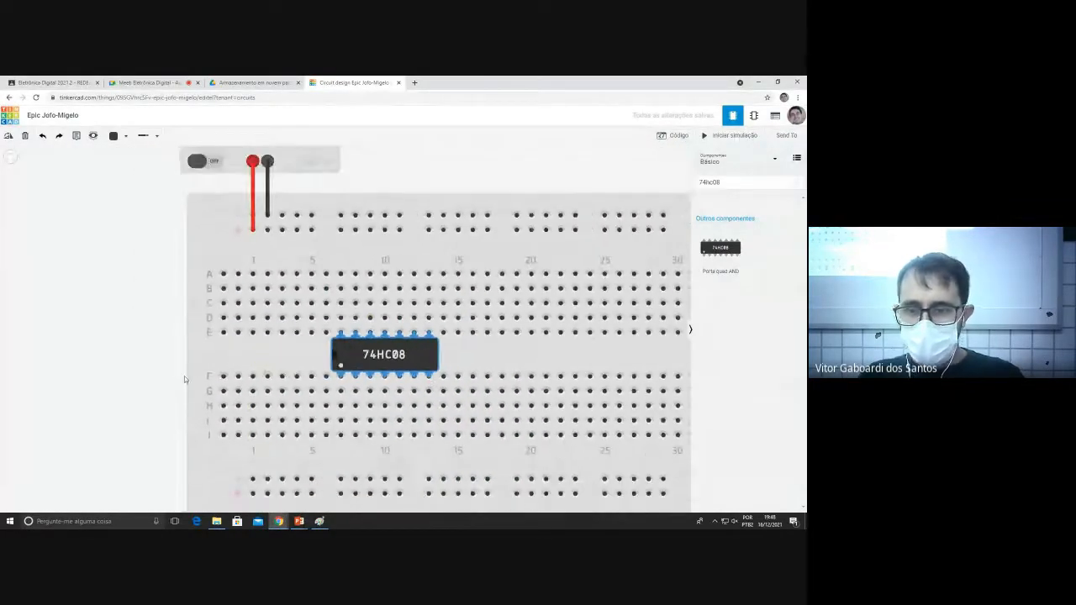
# Check the Google Meet chat for replies, return to Tinkercad, and dismiss the presentation notification.
pyautogui.click(162, 83)
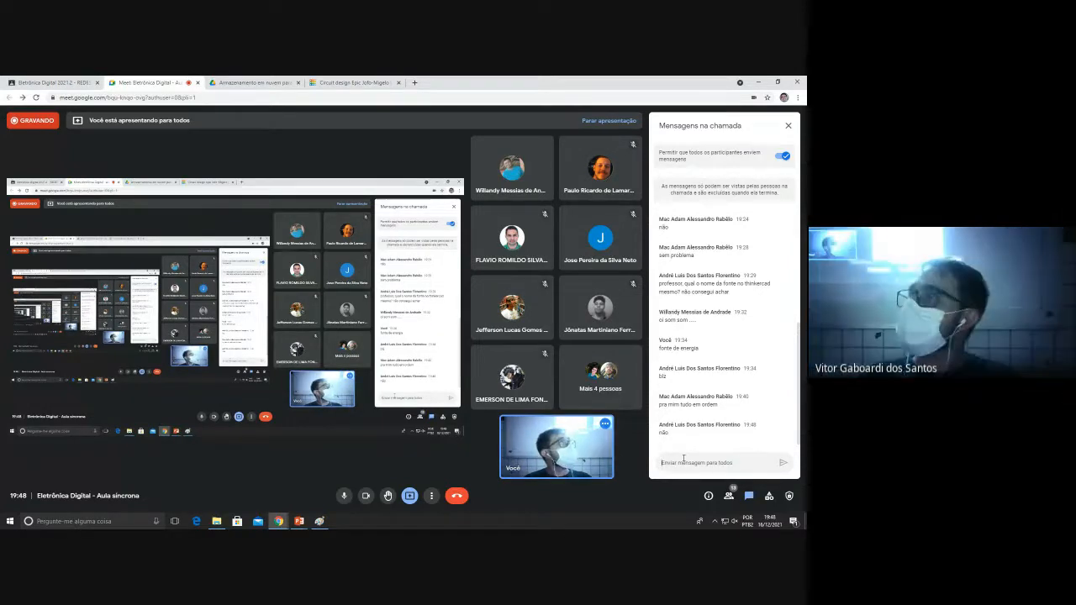
pyautogui.click(254, 82)
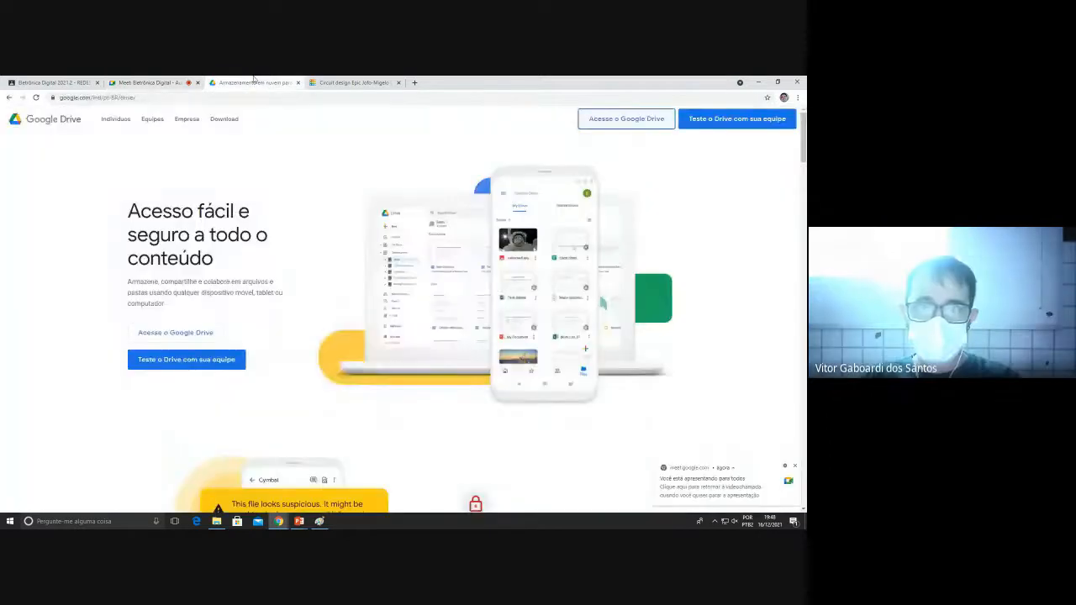
pyautogui.click(353, 83)
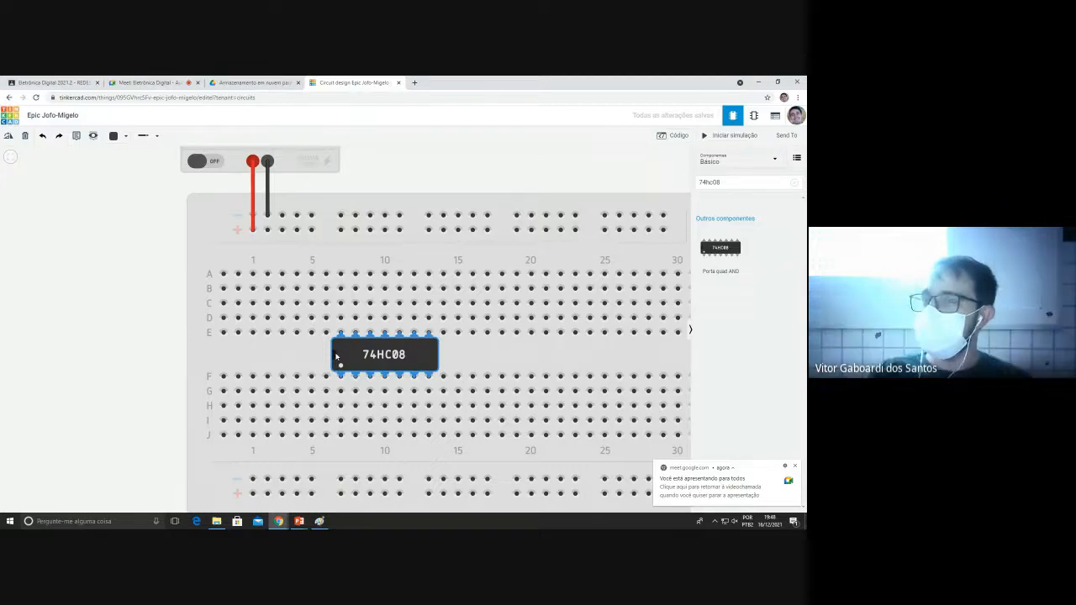
pyautogui.click(167, 80)
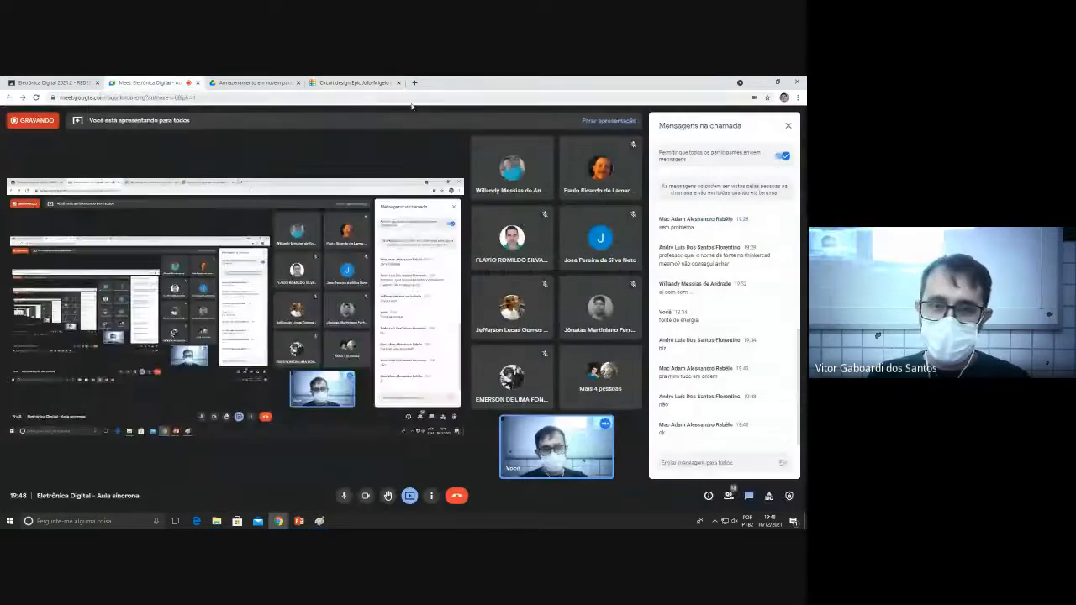
pyautogui.click(341, 79)
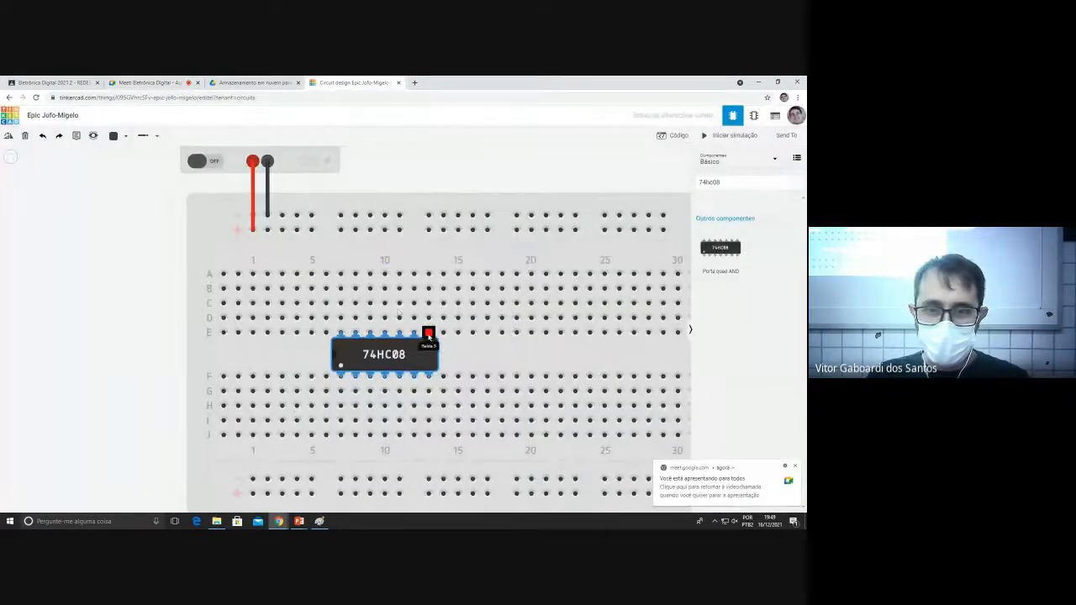
pyautogui.click(796, 469)
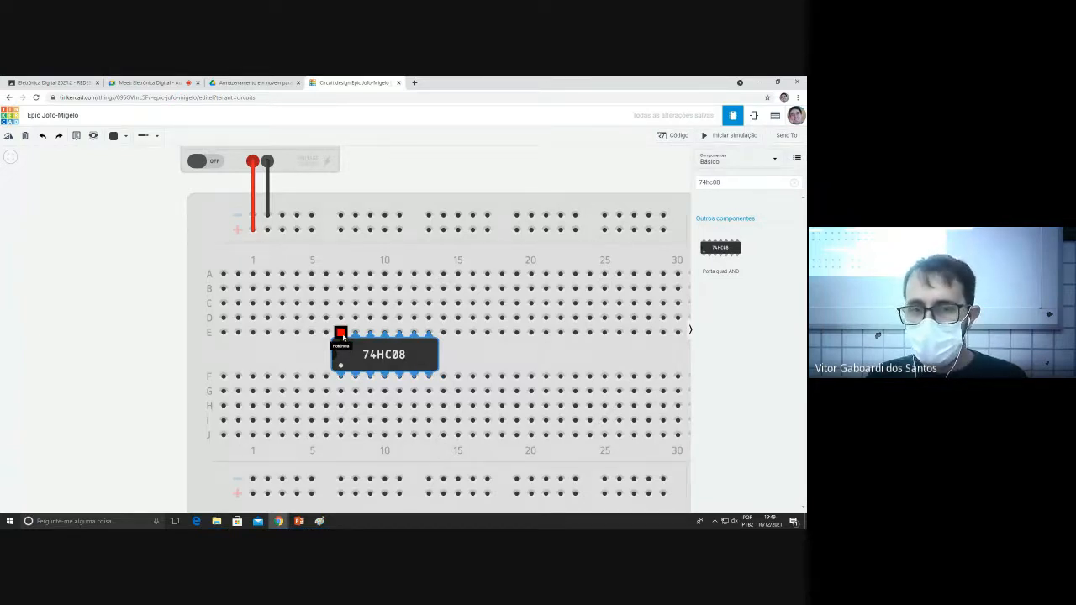
# Circle the GND pin 7 and VCC pin 14 of the 74HC08 on the PowerPoint slide and return to Tinkercad.
pyautogui.hotkey('alt', 'Tab')
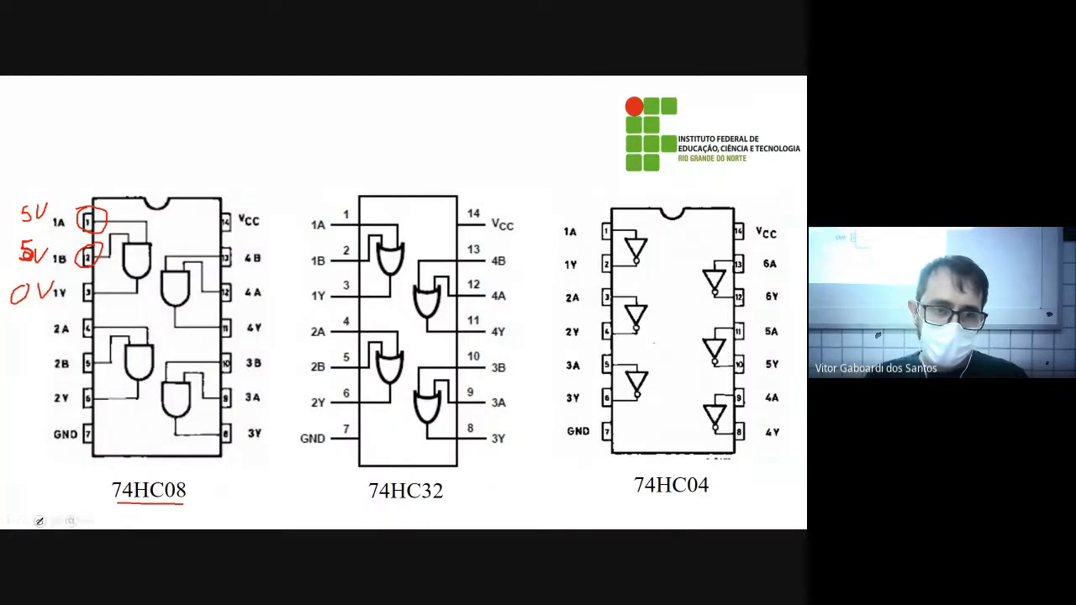
pyautogui.moveTo(90, 451)
pyautogui.mouseDown()
pyautogui.moveTo(48, 444)
pyautogui.moveTo(88, 419)
pyautogui.moveTo(99, 456)
pyautogui.moveTo(76, 454)
pyautogui.mouseUp()
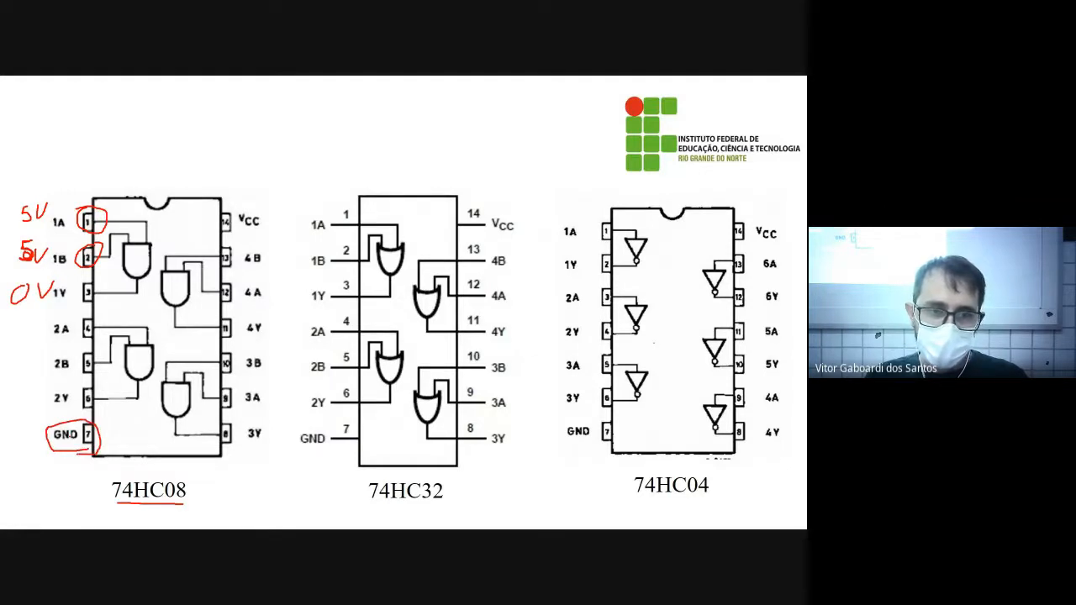
pyautogui.moveTo(251, 204)
pyautogui.mouseDown()
pyautogui.moveTo(220, 208)
pyautogui.moveTo(256, 239)
pyautogui.moveTo(262, 204)
pyautogui.mouseUp()
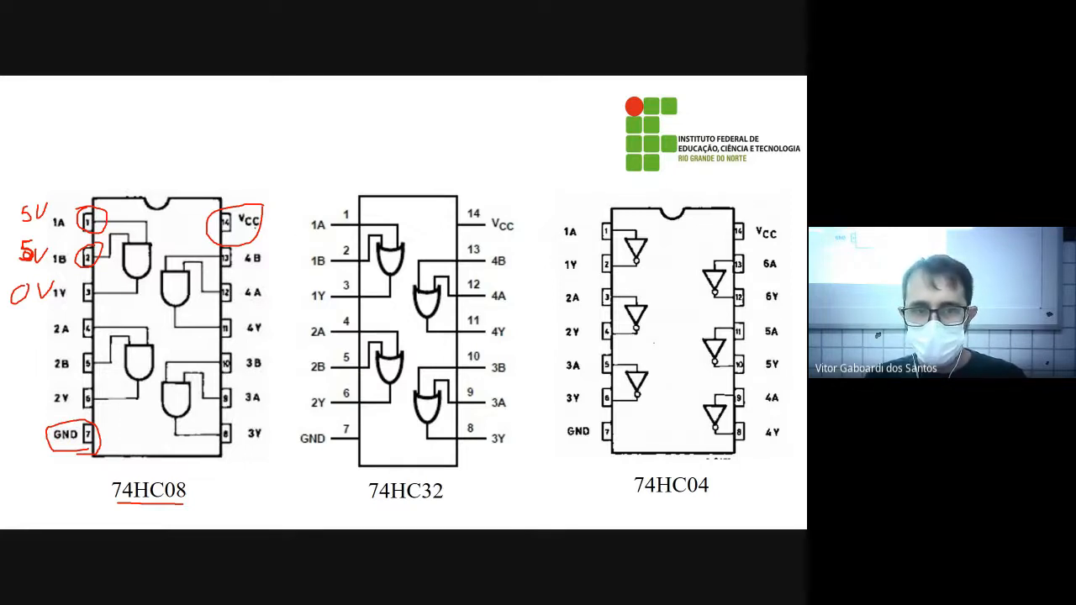
pyautogui.hotkey('alt', 'Tab')
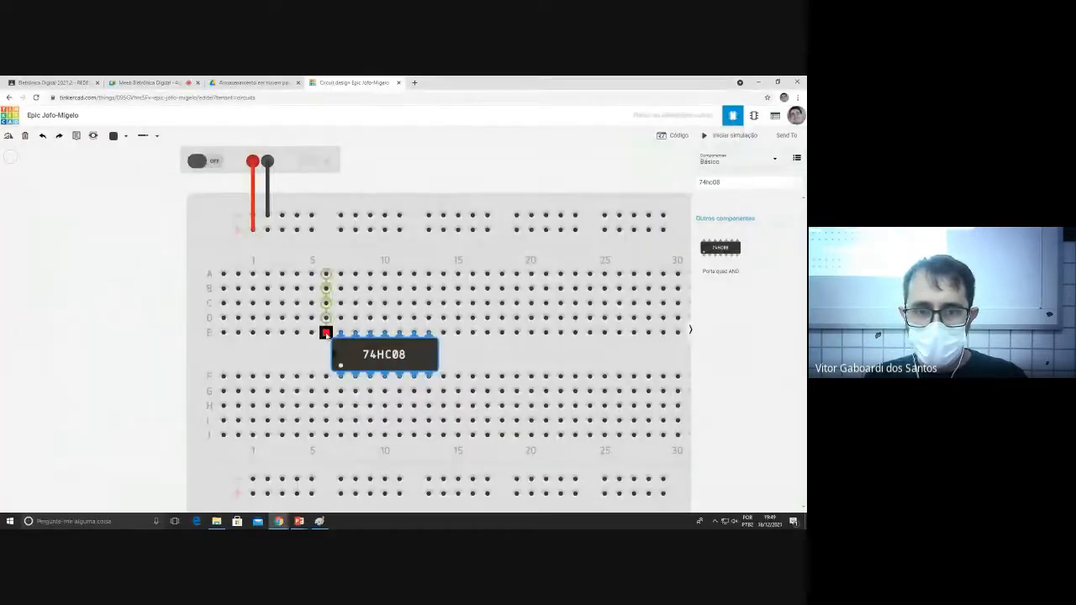
# Wire the 74HC08's VCC pin from hole A7 to the positive rail and colour the wire red.
pyautogui.scroll(5, 340, 335)
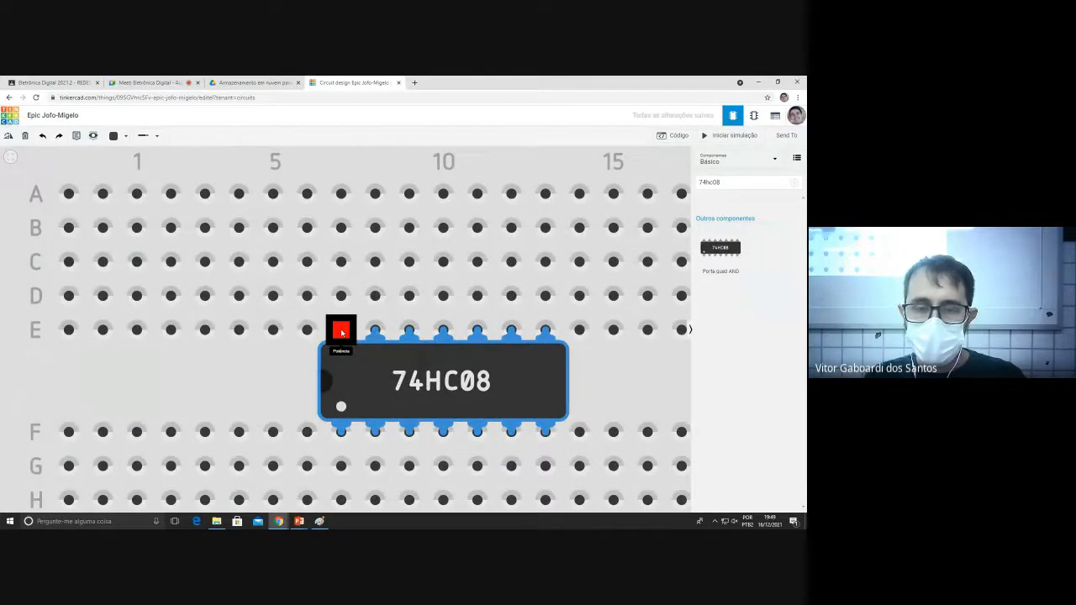
pyautogui.scroll(-5, 341, 332)
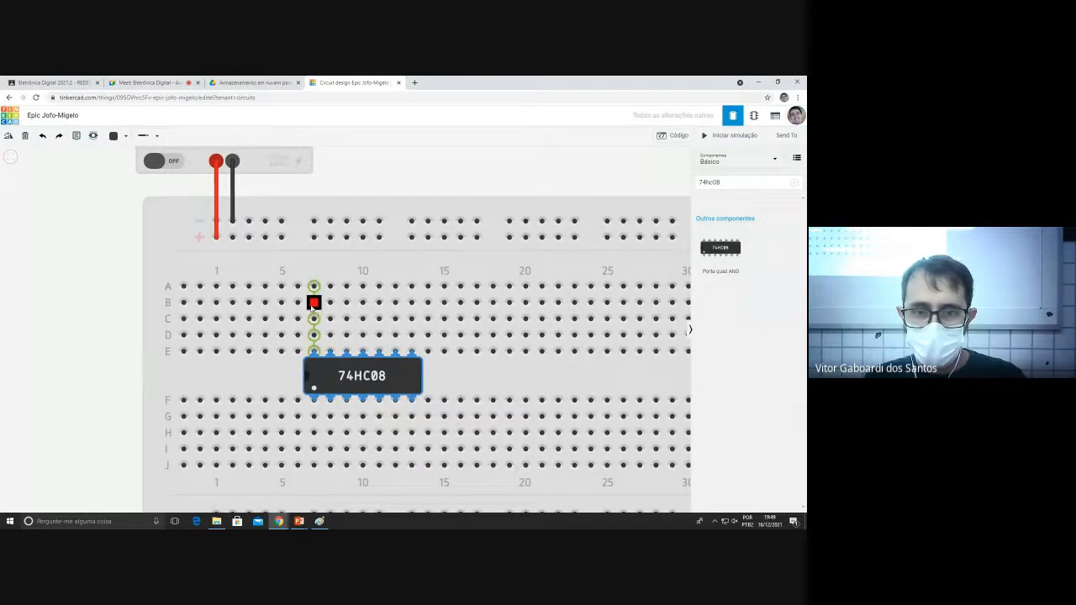
pyautogui.click(314, 286)
pyautogui.click(315, 238)
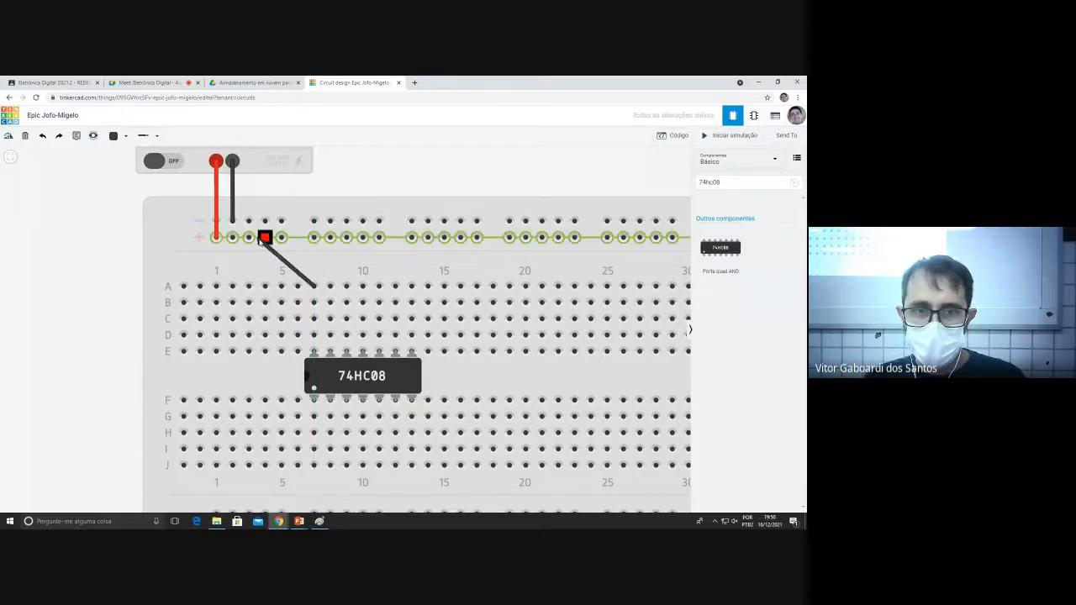
pyautogui.click(315, 238)
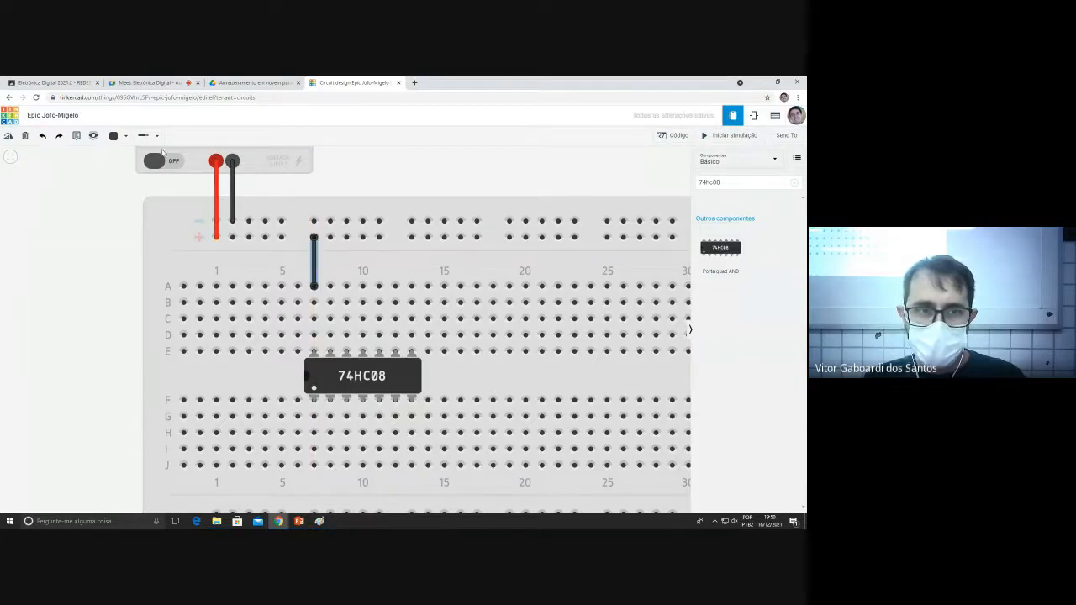
pyautogui.click(118, 136)
pyautogui.click(139, 178)
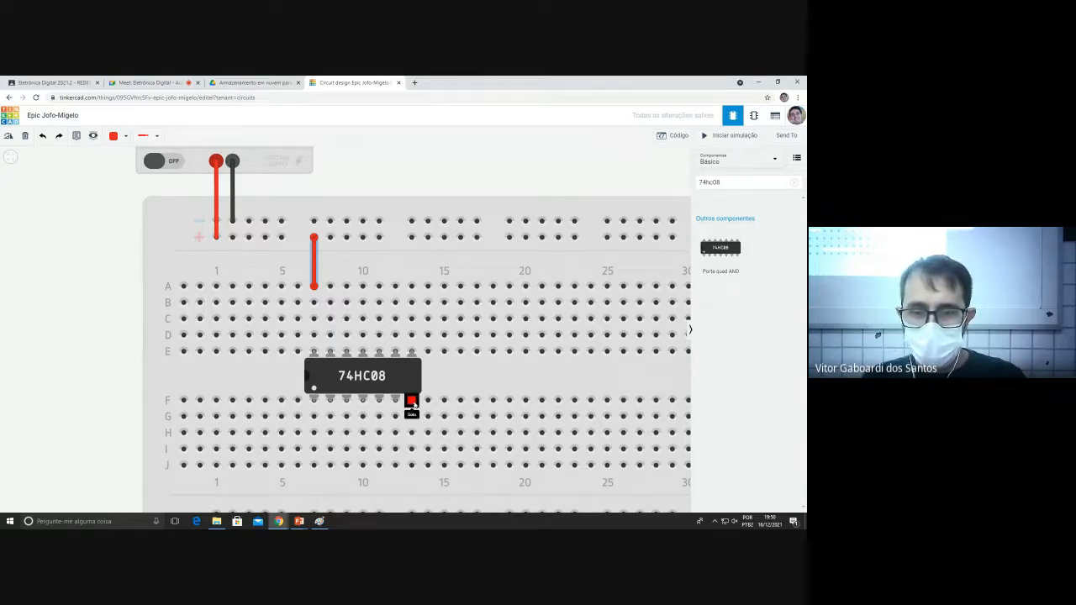
# Check the GND pin on the pinout slide and wire it from hole G13 to the negative rail with a bend at column 16.
pyautogui.hotkey('alt', 'Tab')
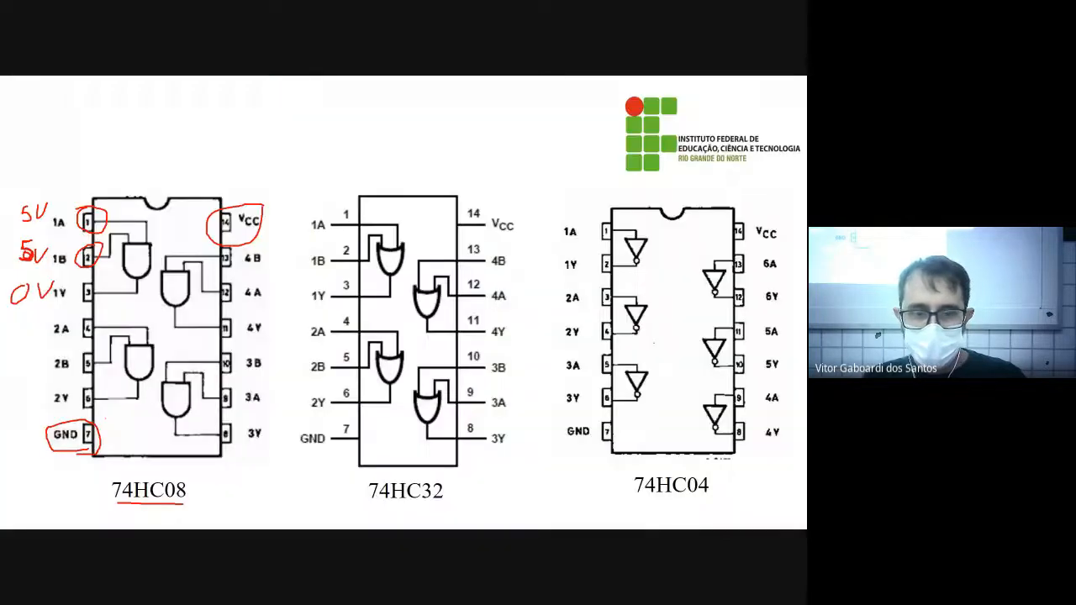
pyautogui.hotkey('alt', 'Tab')
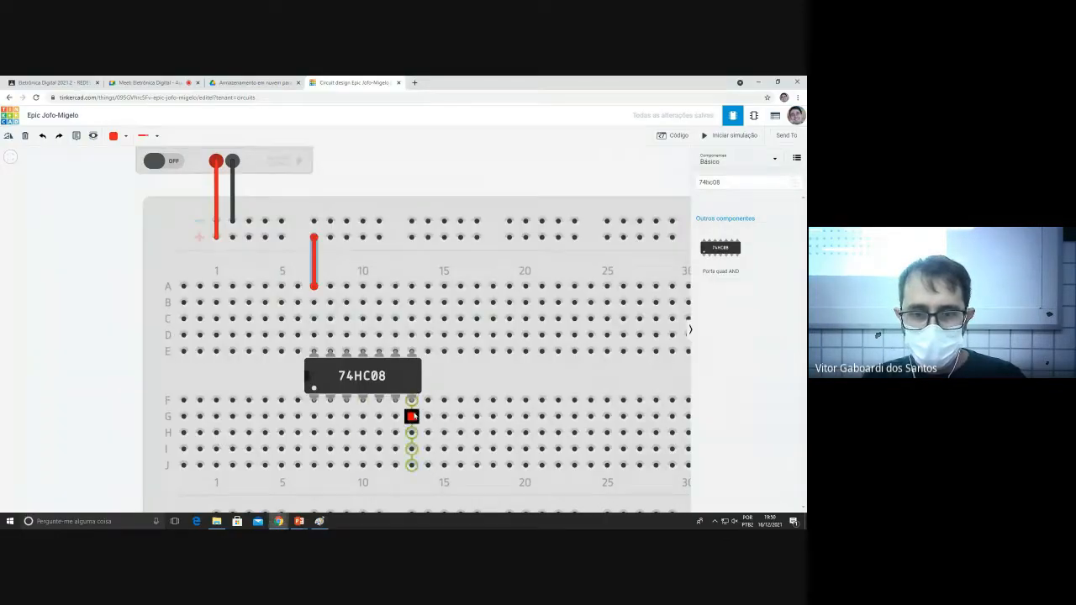
pyautogui.click(411, 416)
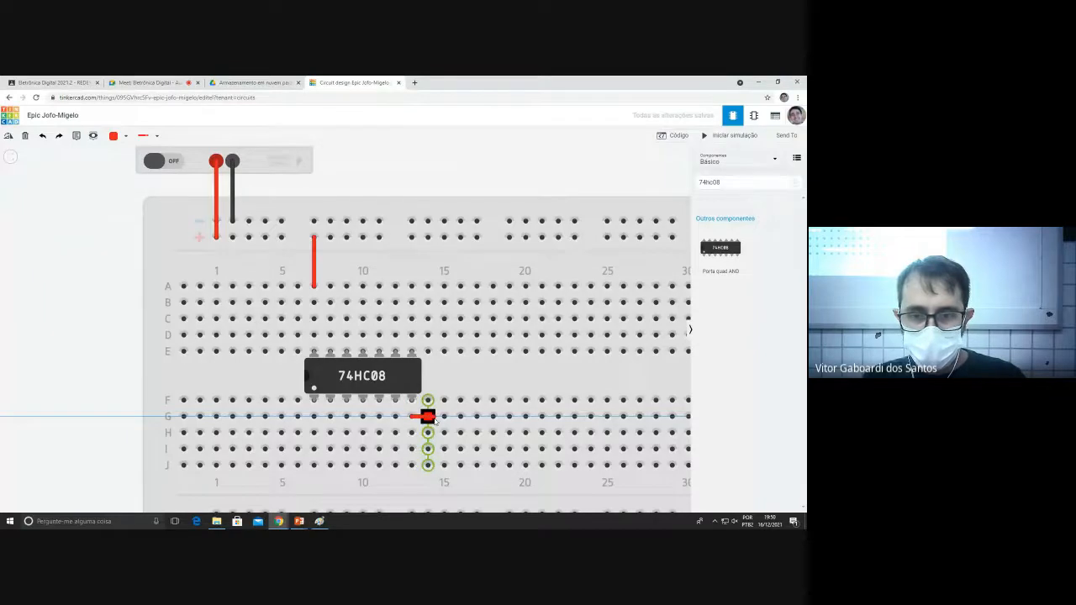
pyautogui.press('Escape')
pyautogui.click(411, 417)
pyautogui.click(461, 388)
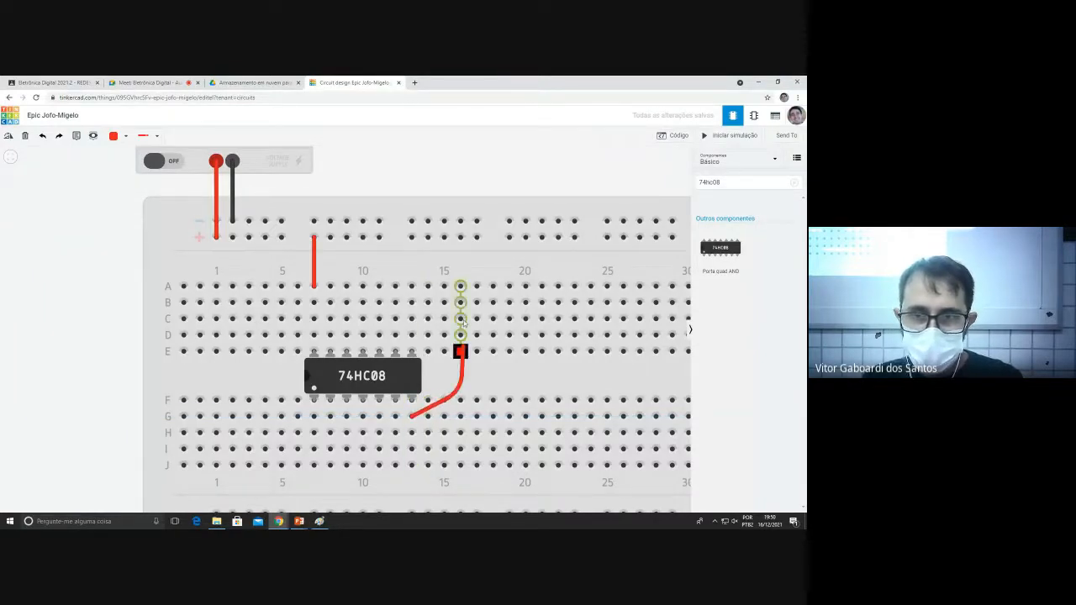
pyautogui.click(461, 222)
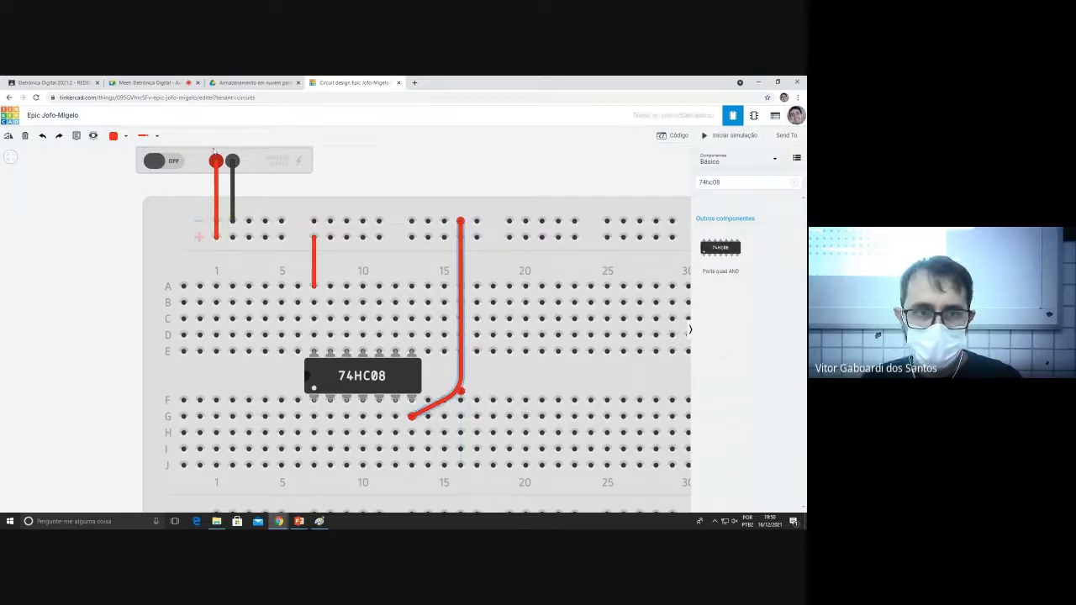
# Colour the ground wire black and move its bend down to row G so the corner is square.
pyautogui.click(126, 138)
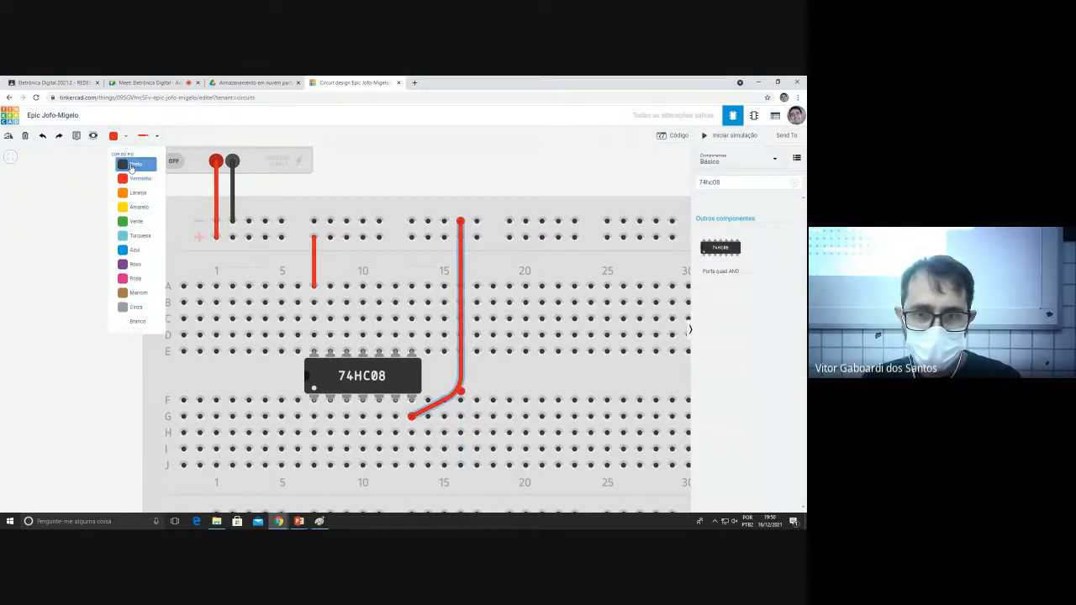
pyautogui.click(135, 163)
pyautogui.moveTo(464, 397); pyautogui.dragTo(462, 421)
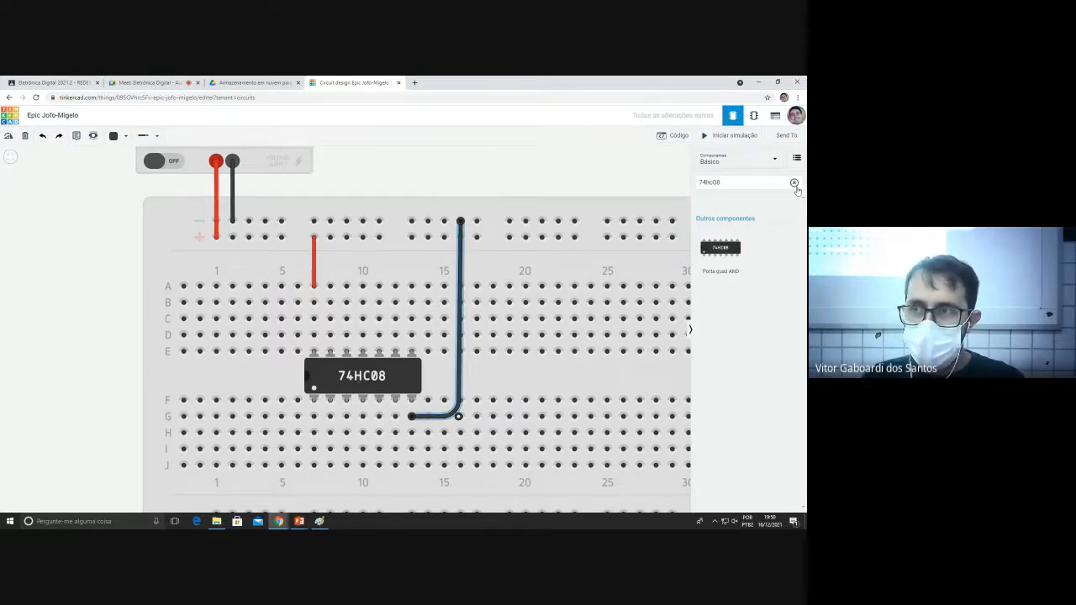
# Try routing an extra bent black wire from hole H13 to the negative rail at column 22, and remove it.
pyautogui.click(411, 433)
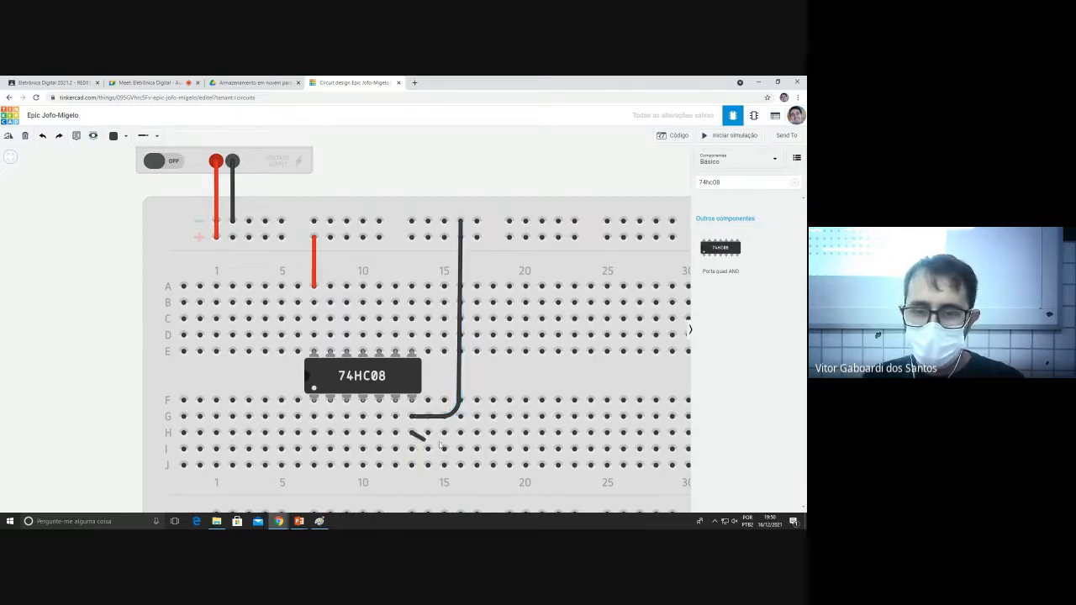
pyautogui.click(535, 385)
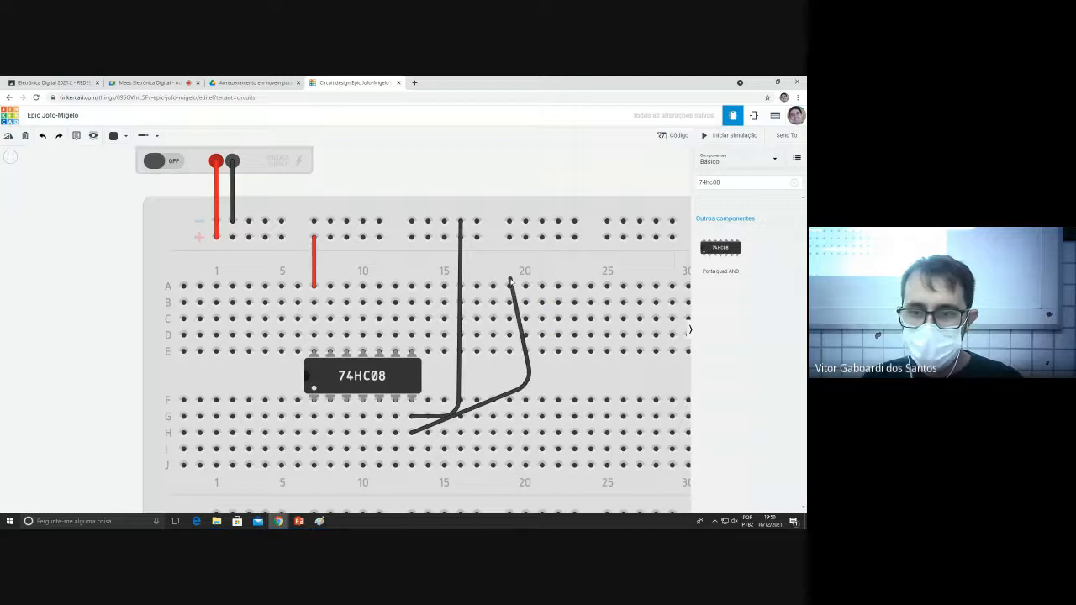
pyautogui.click(506, 277)
pyautogui.click(583, 265)
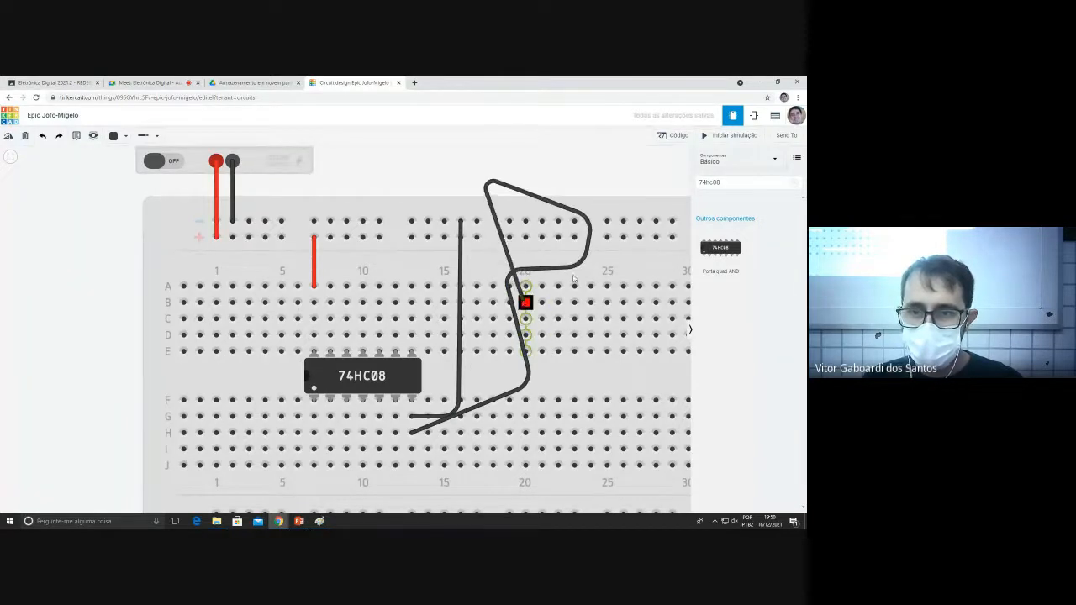
pyautogui.press('Escape')
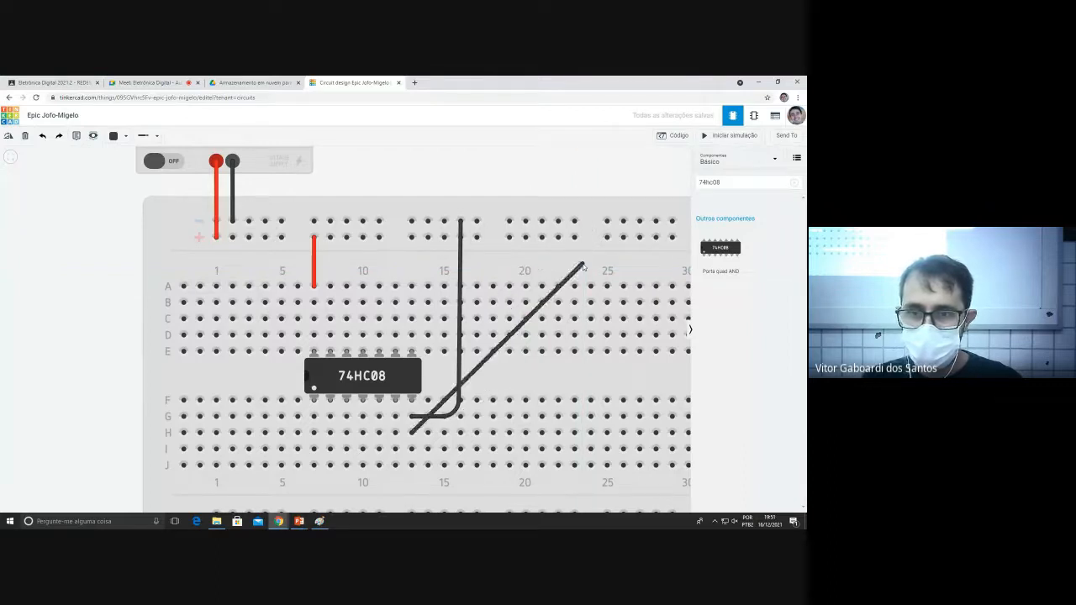
pyautogui.click(411, 433)
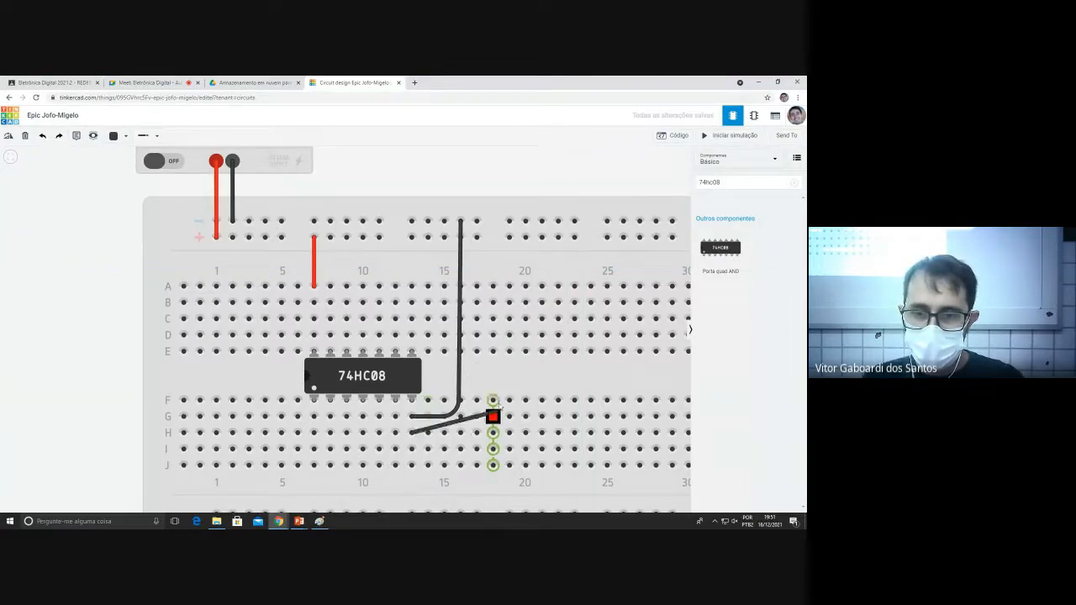
pyautogui.click(557, 382)
pyautogui.click(557, 221)
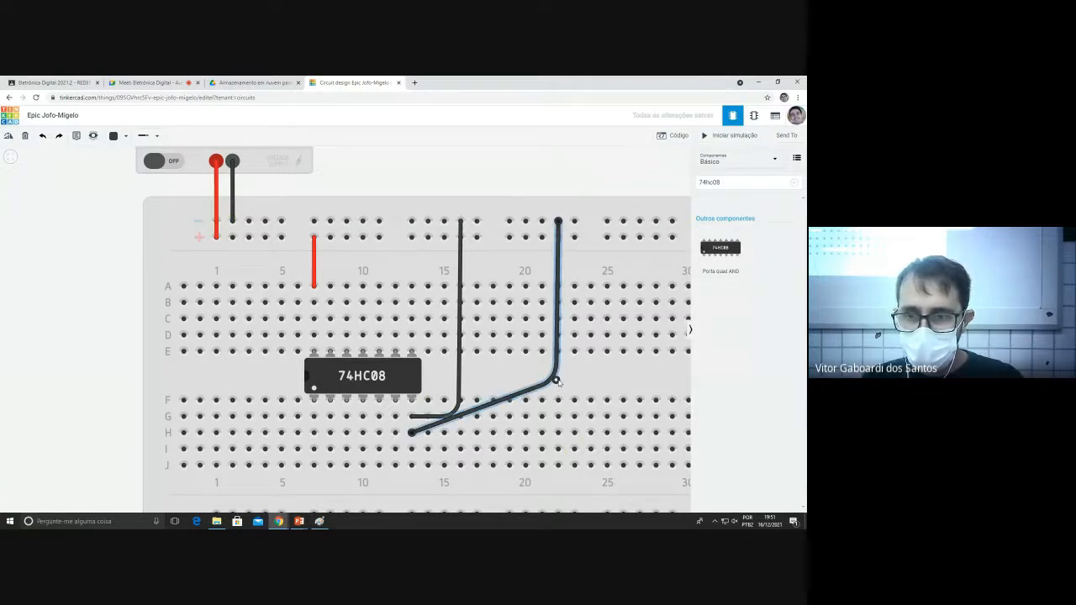
pyautogui.moveTo(557, 381); pyautogui.dragTo(558, 434)
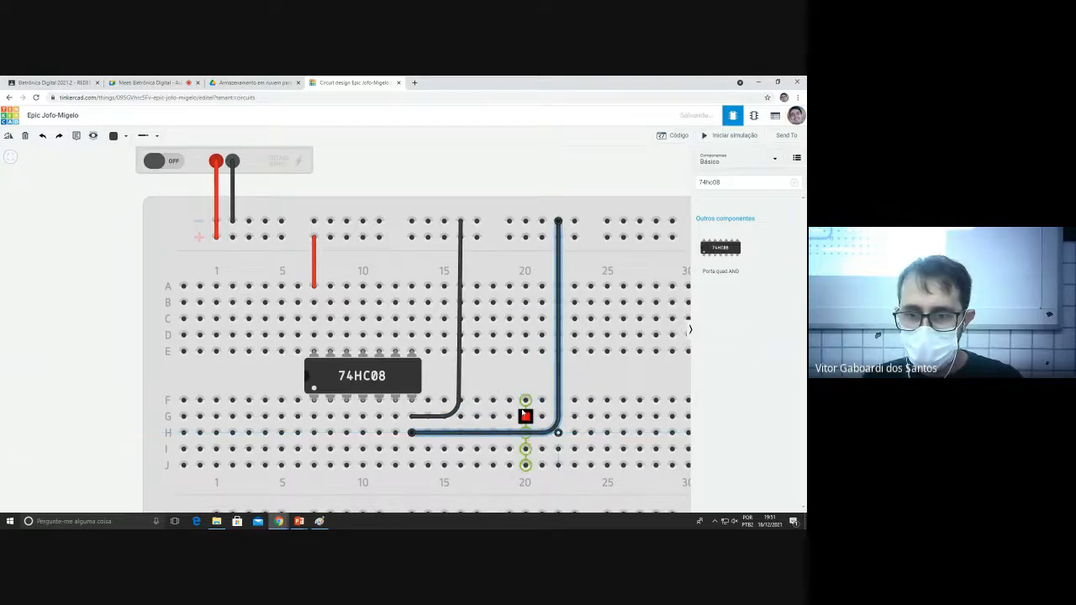
pyautogui.hotkey('ctrl', 'z')
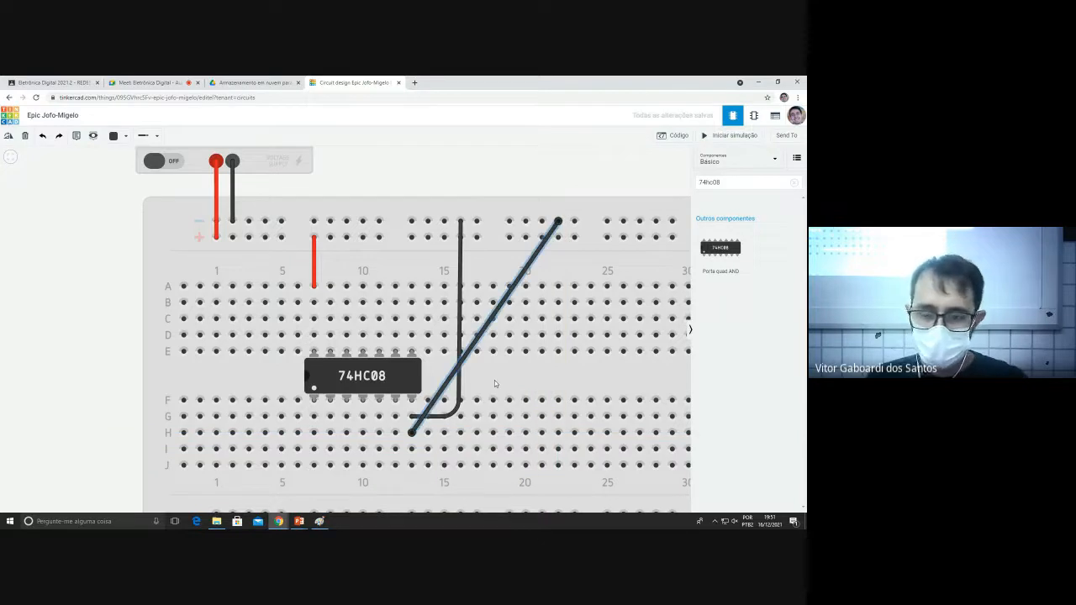
pyautogui.press('Delete')
# Realign the ground wire's bend with column 16 and row G and deselect the wire.
pyautogui.click(463, 280)
pyautogui.moveTo(460, 280); pyautogui.dragTo(459, 418)
pyautogui.click(484, 380)
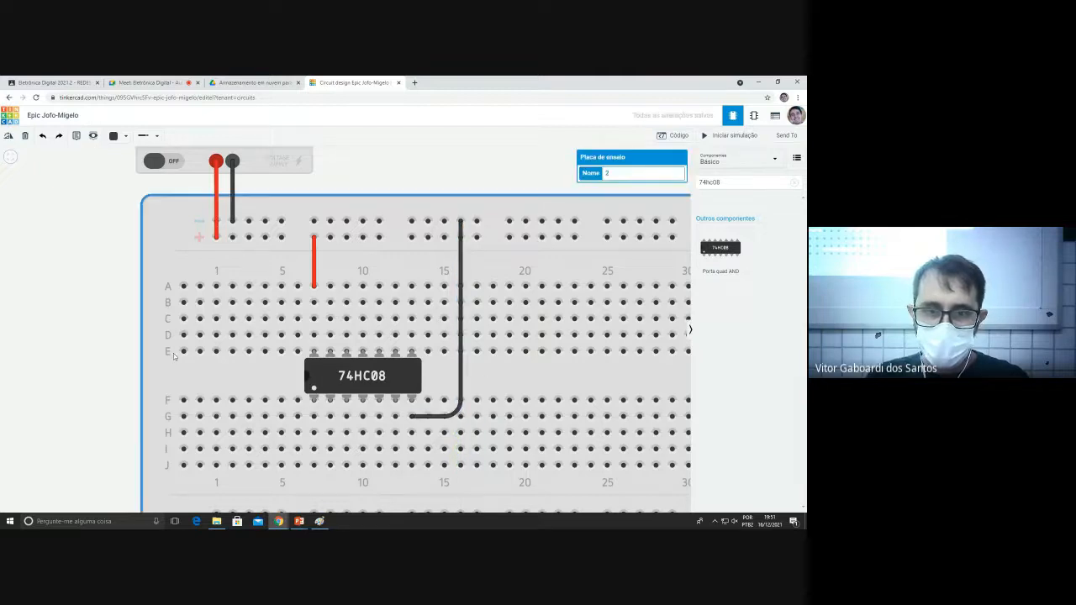
# Search the components for "dip" and place an Interruptor DIP DPST x 4 across the breadboard's centre gap at columns 2 to 5.
pyautogui.click(794, 182)
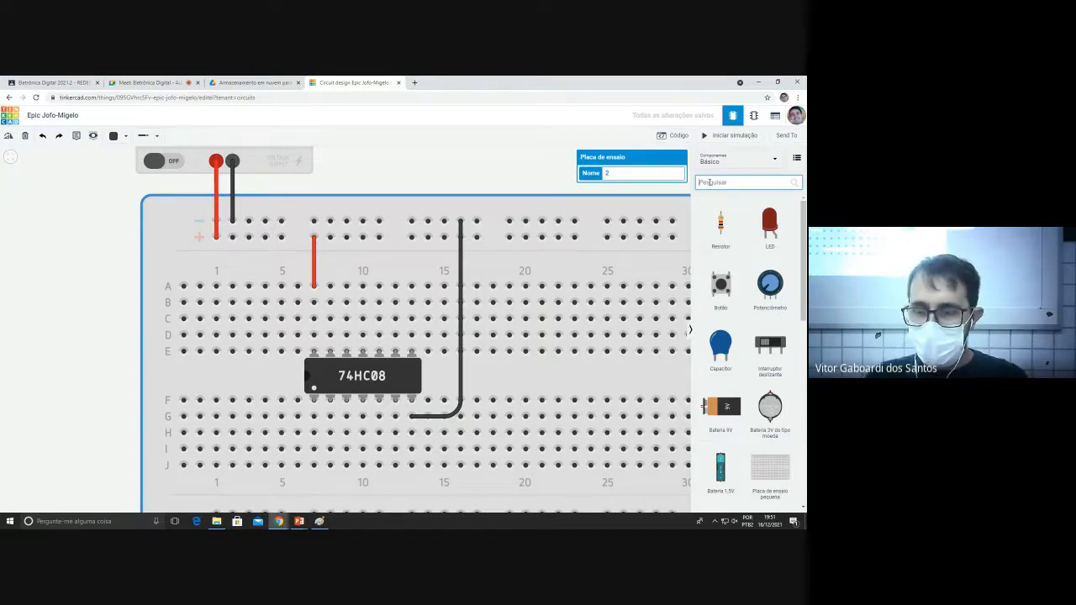
pyautogui.write('dip')
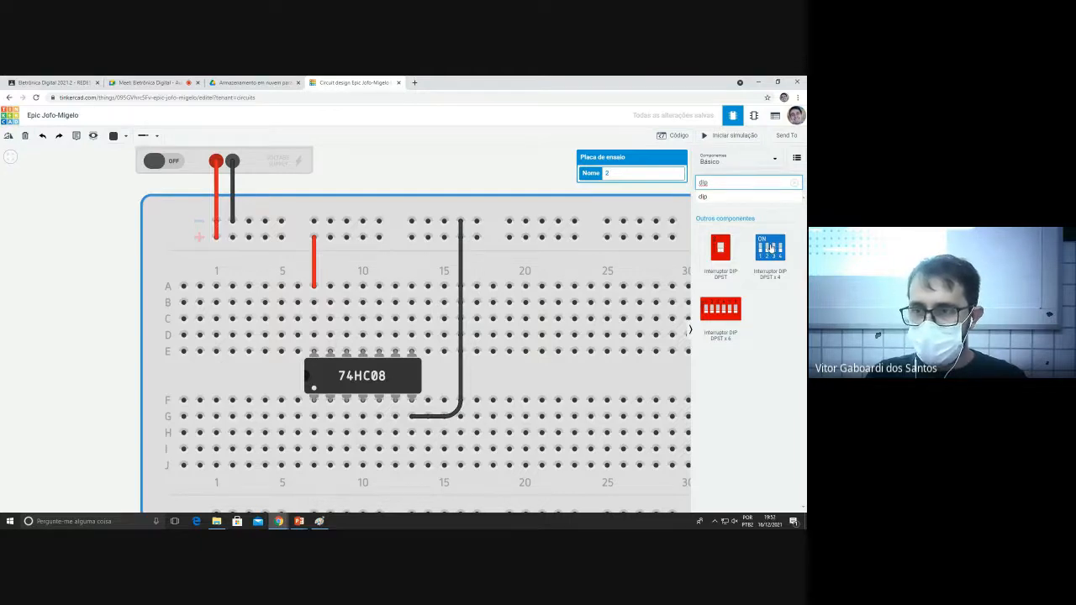
pyautogui.moveTo(769, 248); pyautogui.dragTo(242, 376)
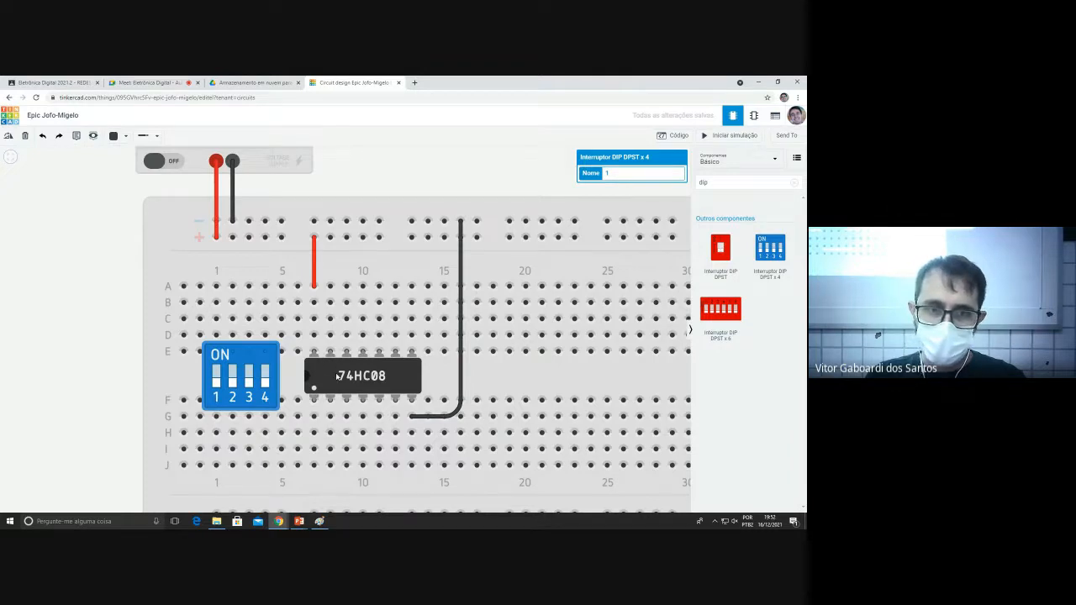
pyautogui.moveTo(255, 364); pyautogui.dragTo(268, 363)
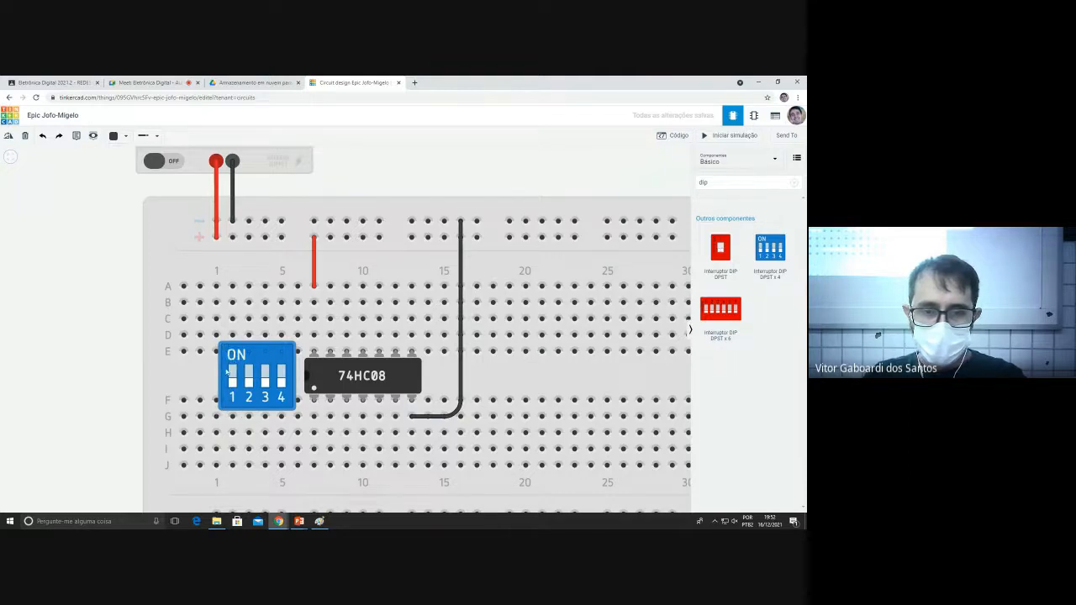
# Wire holes A2 and A3 above DIP switches 1 and 2 to the positive rail and colour both wires red.
pyautogui.scroll(-2, 202, 286)
pyautogui.scroll(1, 190, 399)
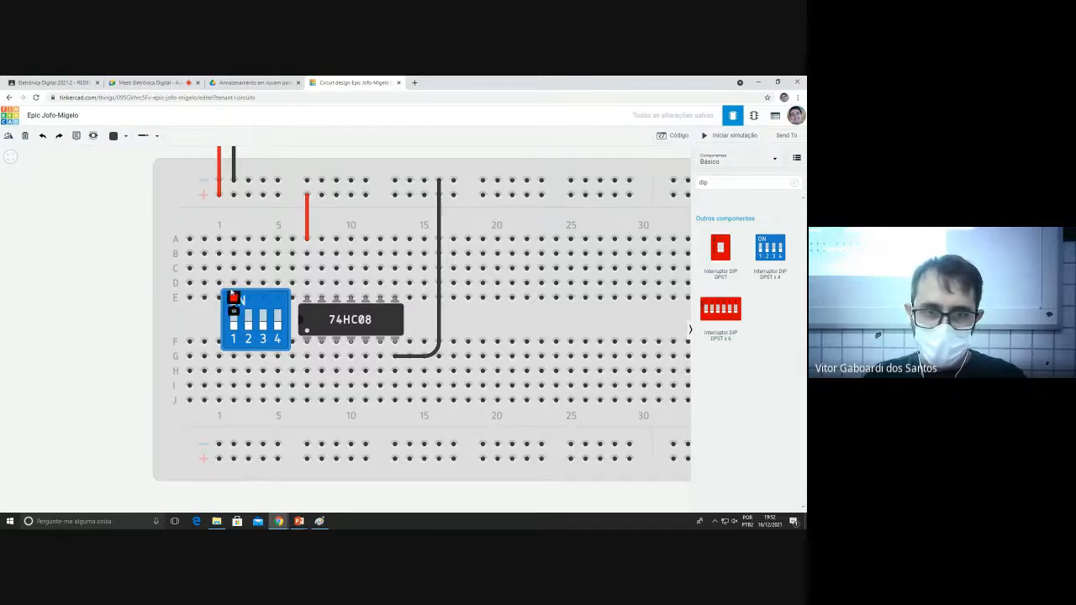
pyautogui.click(234, 239)
pyautogui.click(233, 196)
pyautogui.click(249, 239)
pyautogui.click(248, 195)
pyautogui.click(117, 135)
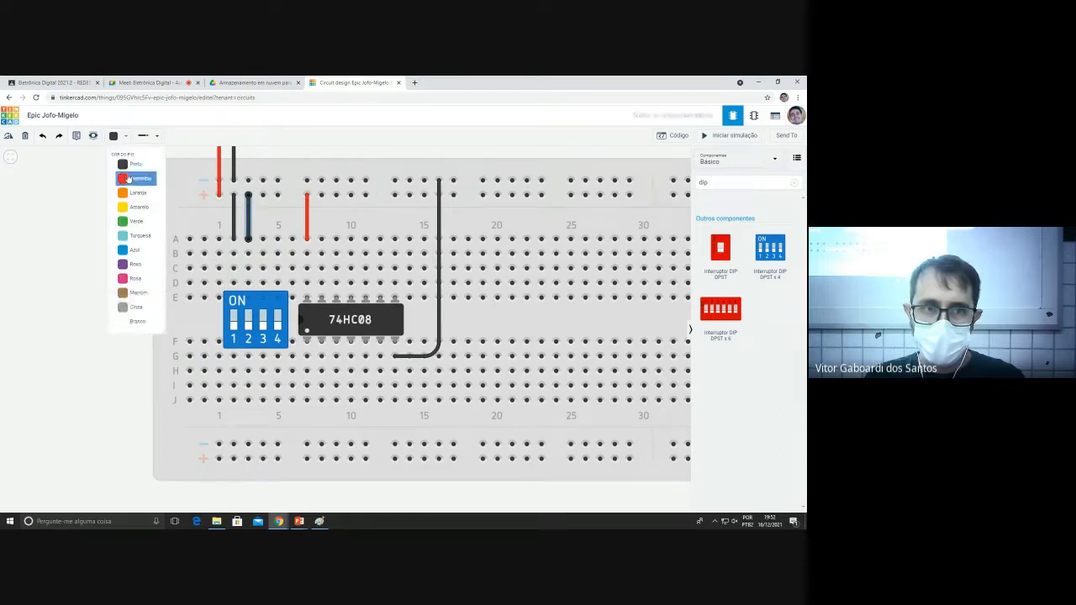
pyautogui.click(126, 178)
pyautogui.click(234, 217)
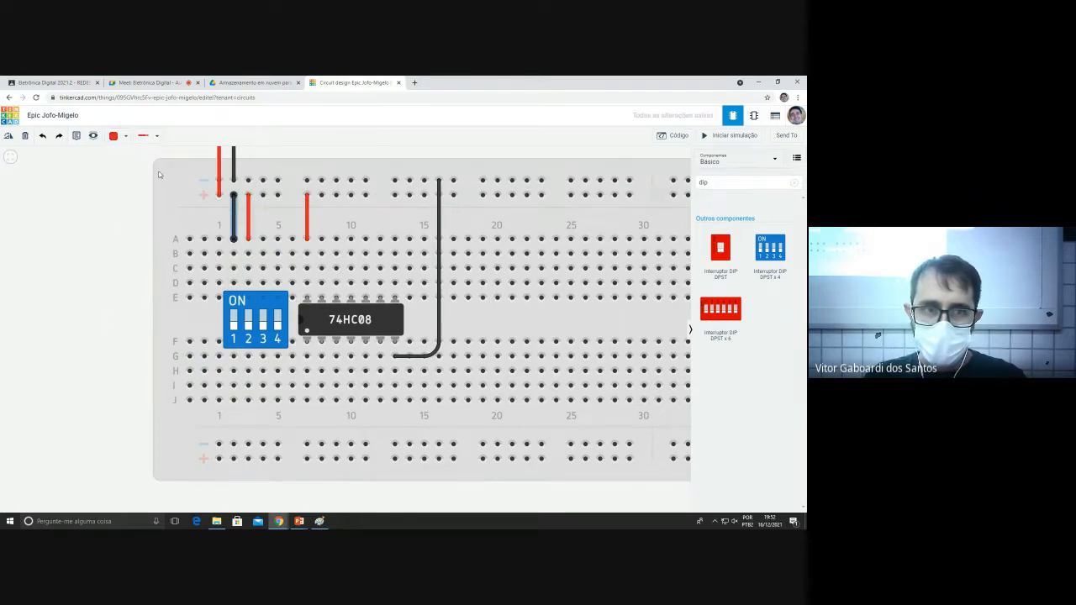
pyautogui.click(120, 138)
pyautogui.click(126, 177)
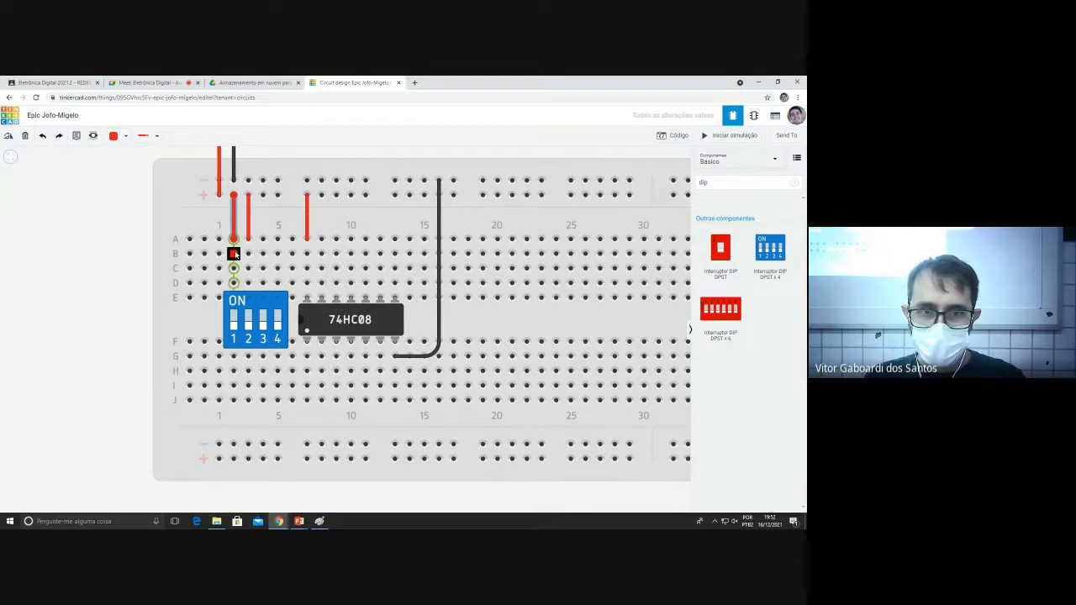
# Place two 1 kΩ resistors from row I to the lower negative rail in columns 2 and 3 below the DIP switch.
pyautogui.click(794, 183)
pyautogui.moveTo(724, 227); pyautogui.dragTo(236, 422)
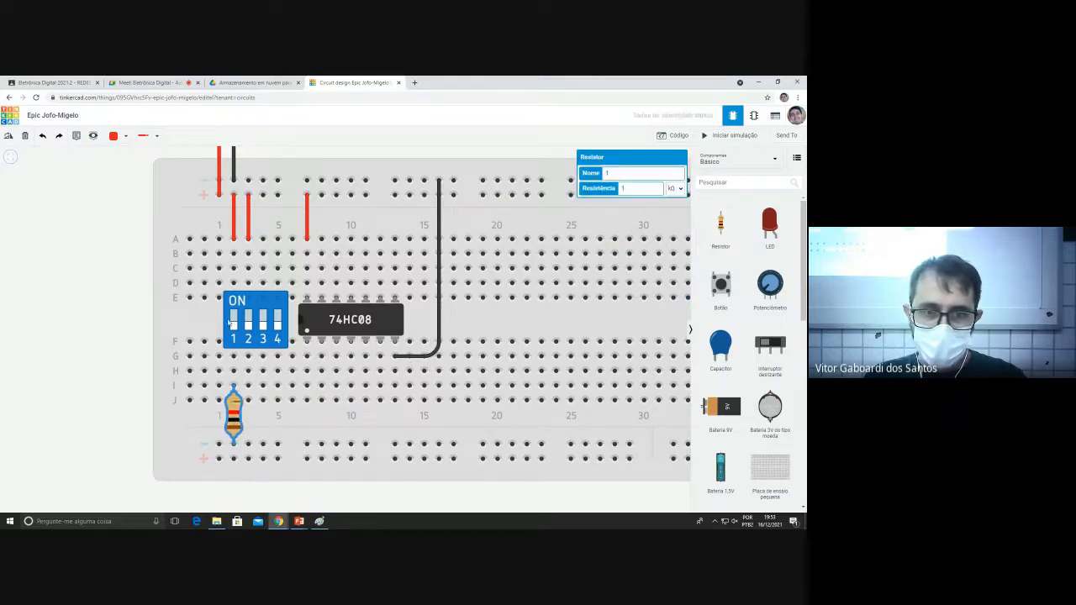
pyautogui.moveTo(721, 231); pyautogui.dragTo(248, 420)
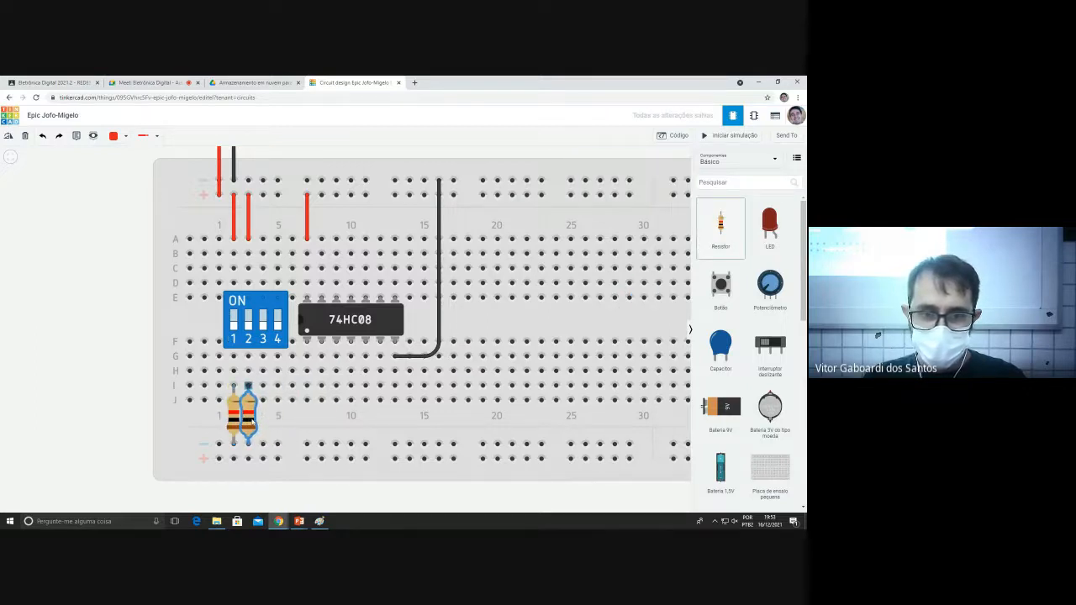
pyautogui.click(106, 427)
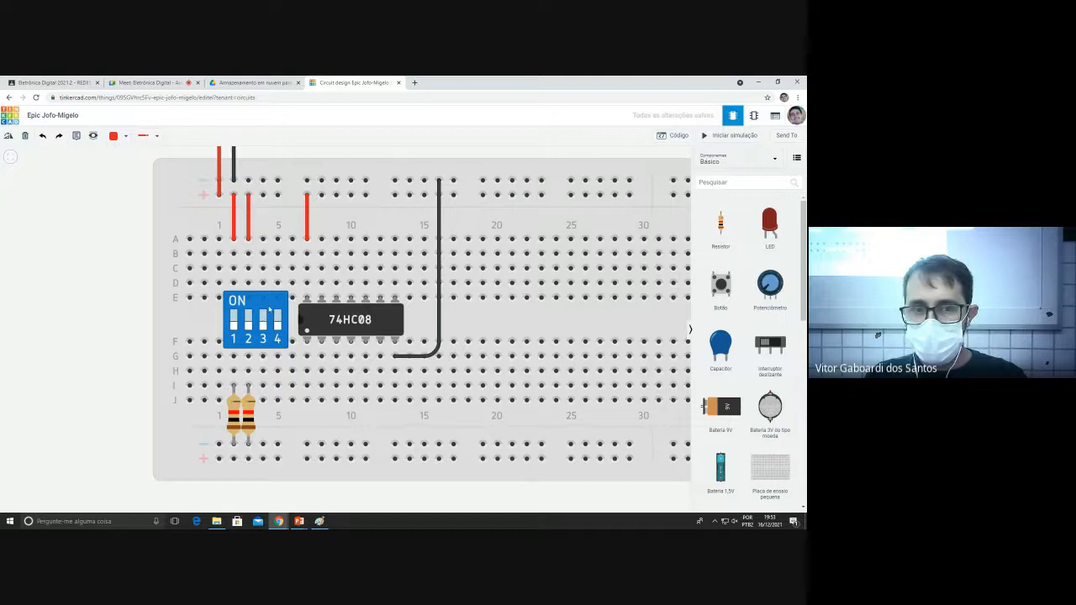
# Try adding a positive-rail wire and a pull-down resistor for DIP switch 3 in column 4, and delete both.
pyautogui.click(263, 238)
pyautogui.click(266, 193)
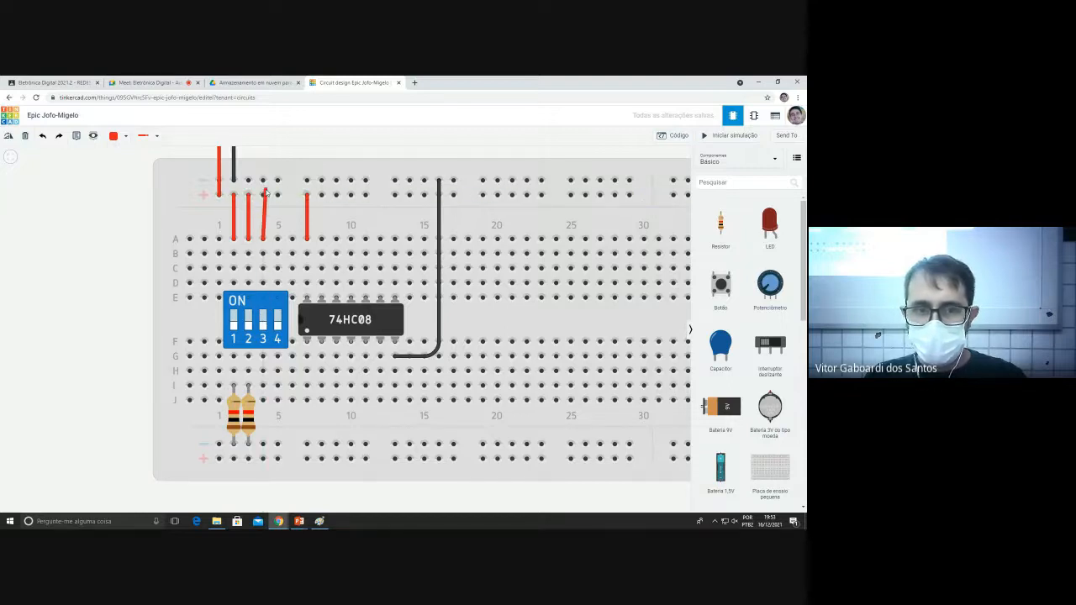
pyautogui.moveTo(720, 227); pyautogui.dragTo(262, 413)
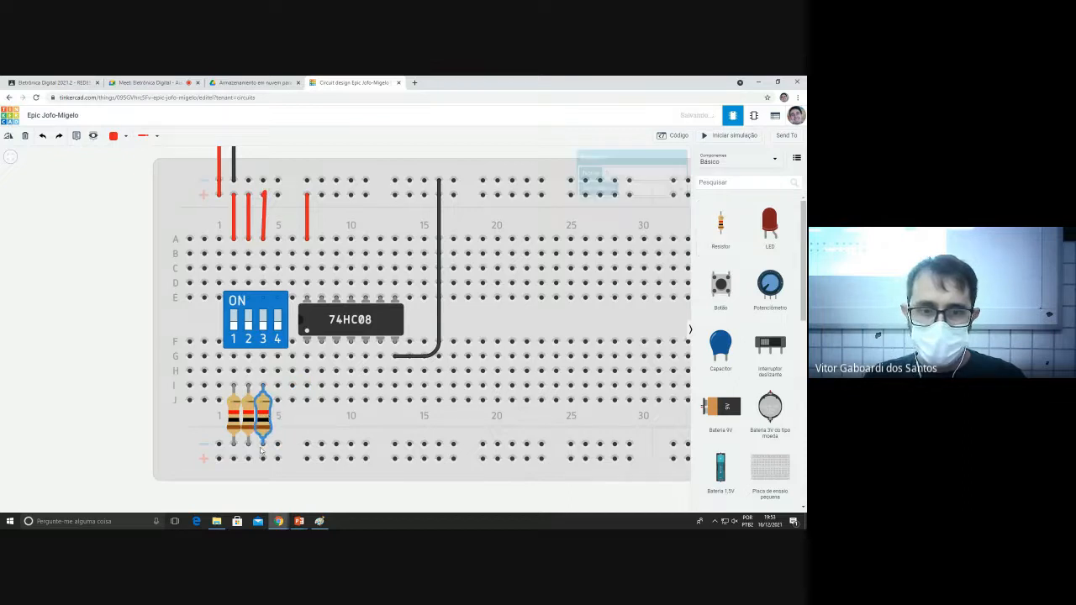
pyautogui.press('Delete')
pyautogui.click(264, 221)
pyautogui.press('Delete')
pyautogui.scroll(-3, 114, 345)
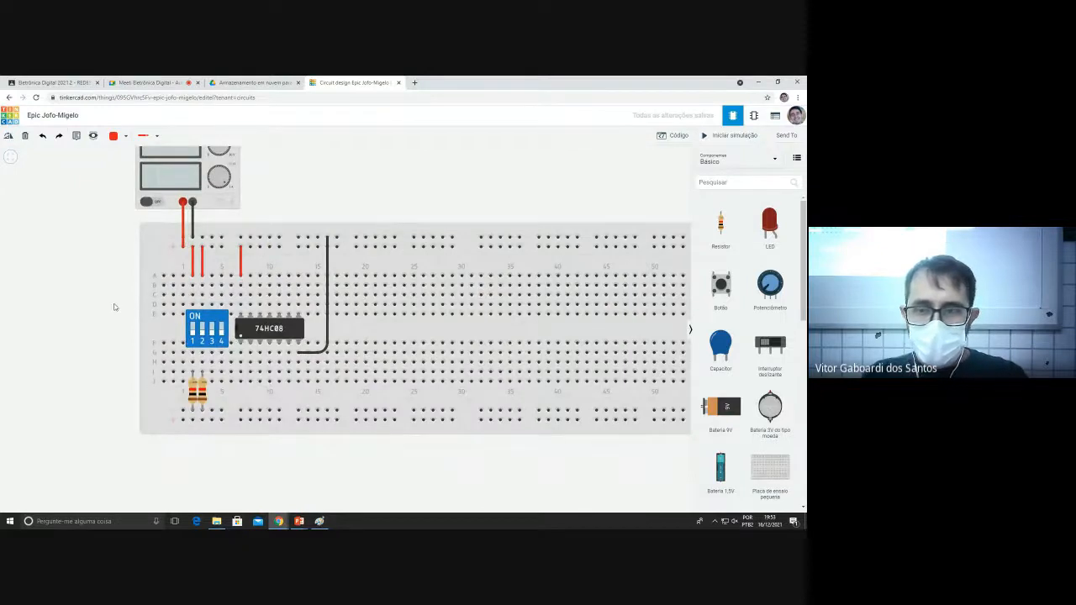
# Connect the upper and lower negative rails at column 60 of the breadboard with a wire and colour it black.
pyautogui.scroll(-1, 115, 307)
pyautogui.scroll(-1, 115, 307)
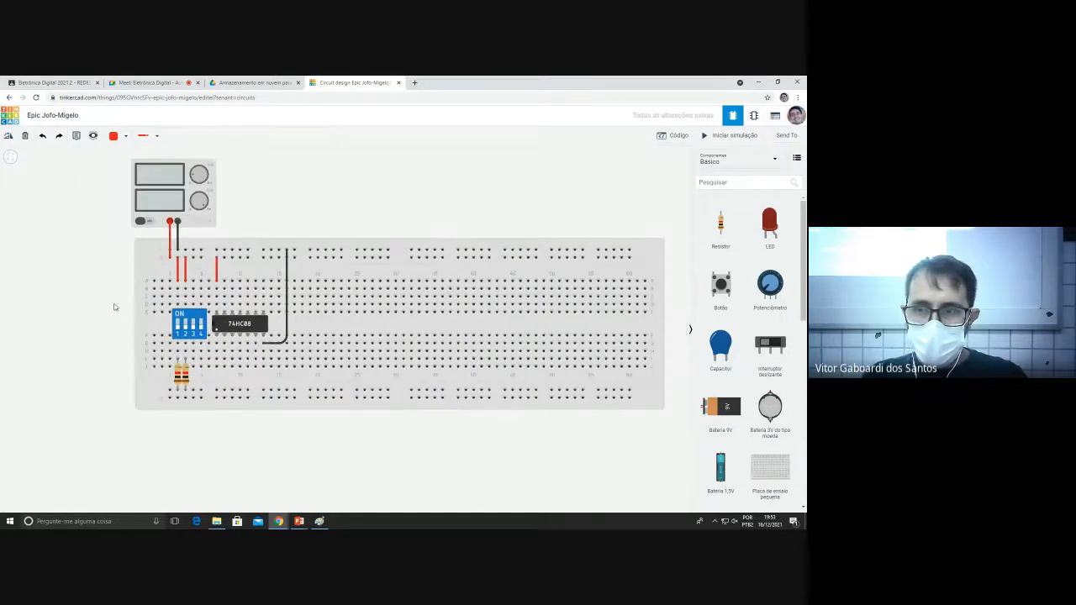
pyautogui.click(691, 326)
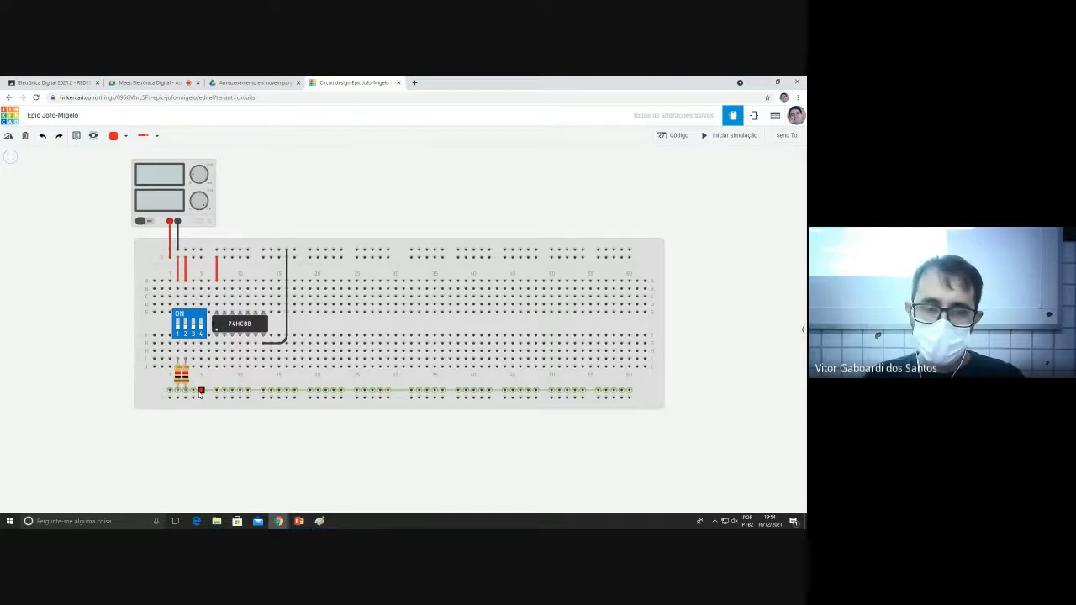
pyautogui.click(193, 212)
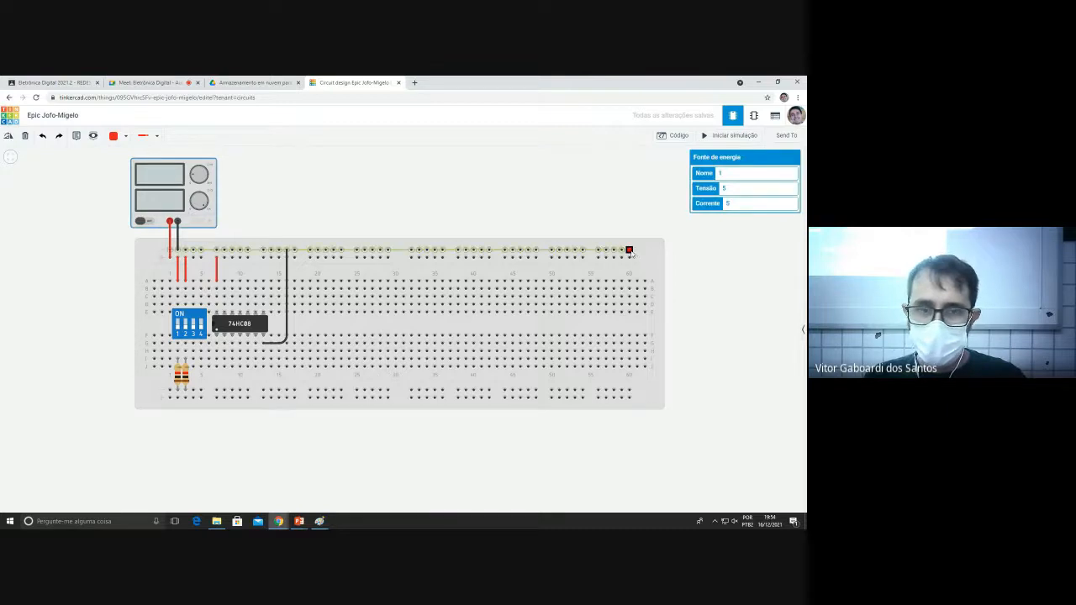
pyautogui.click(629, 250)
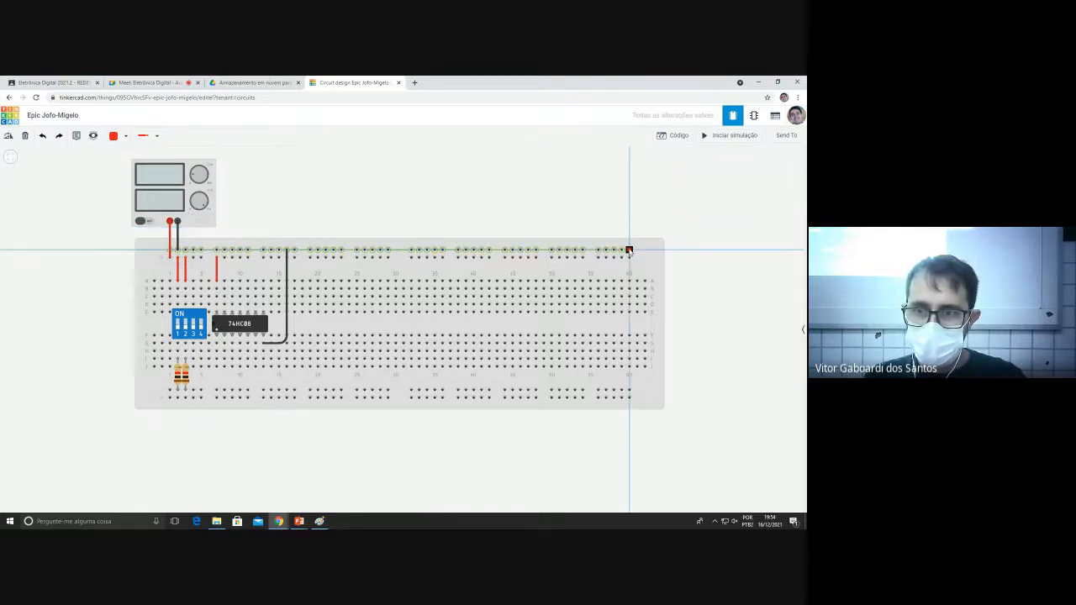
pyautogui.click(629, 390)
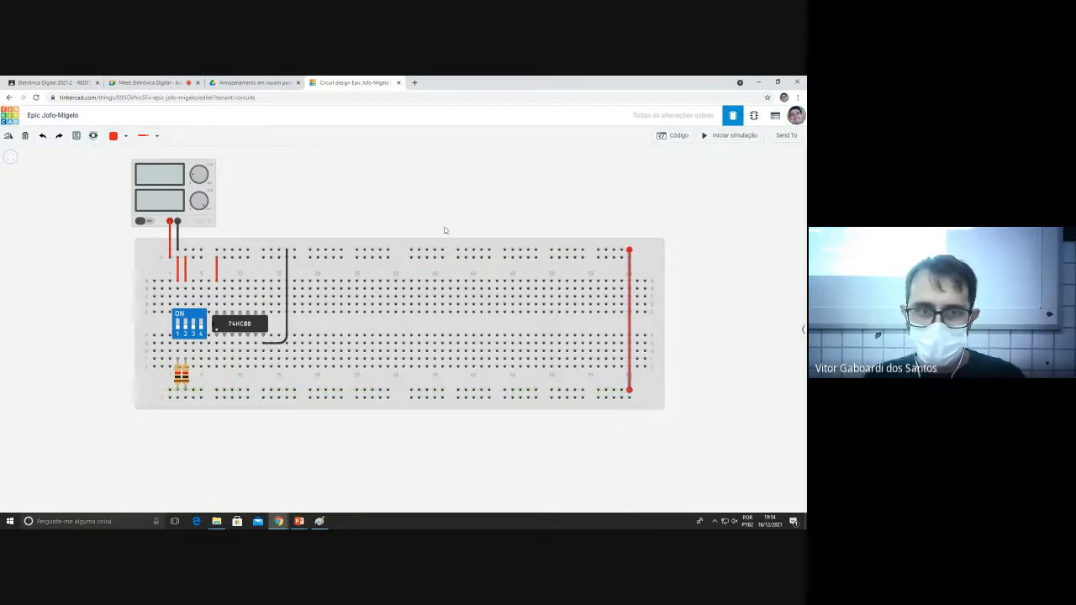
pyautogui.click(124, 136)
pyautogui.click(137, 166)
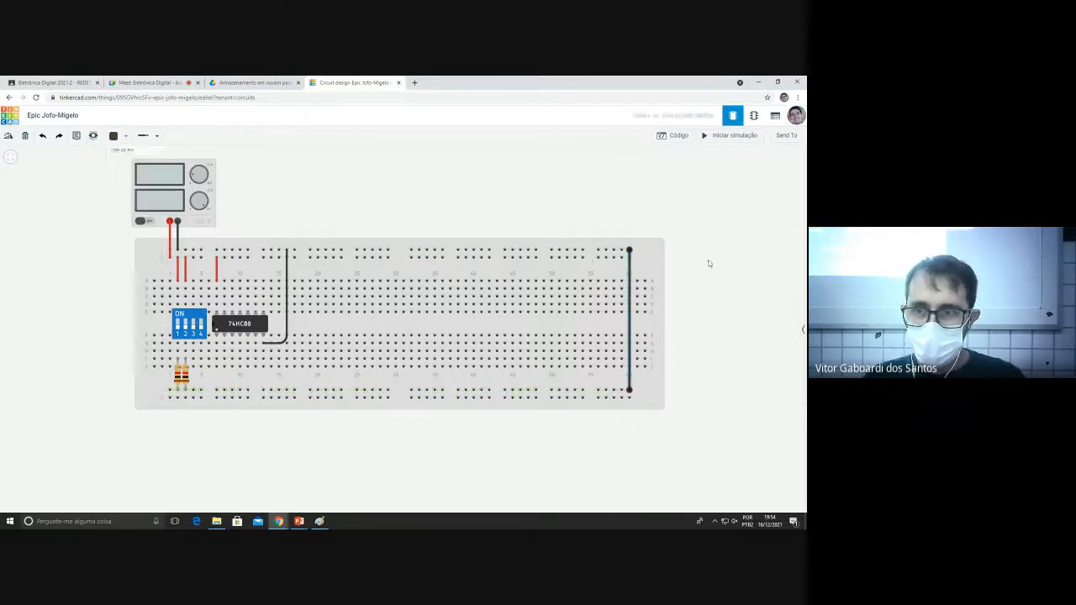
# Connect the upper and lower positive rails beside the black rail jumper with a wire and colour it red.
pyautogui.click(621, 258)
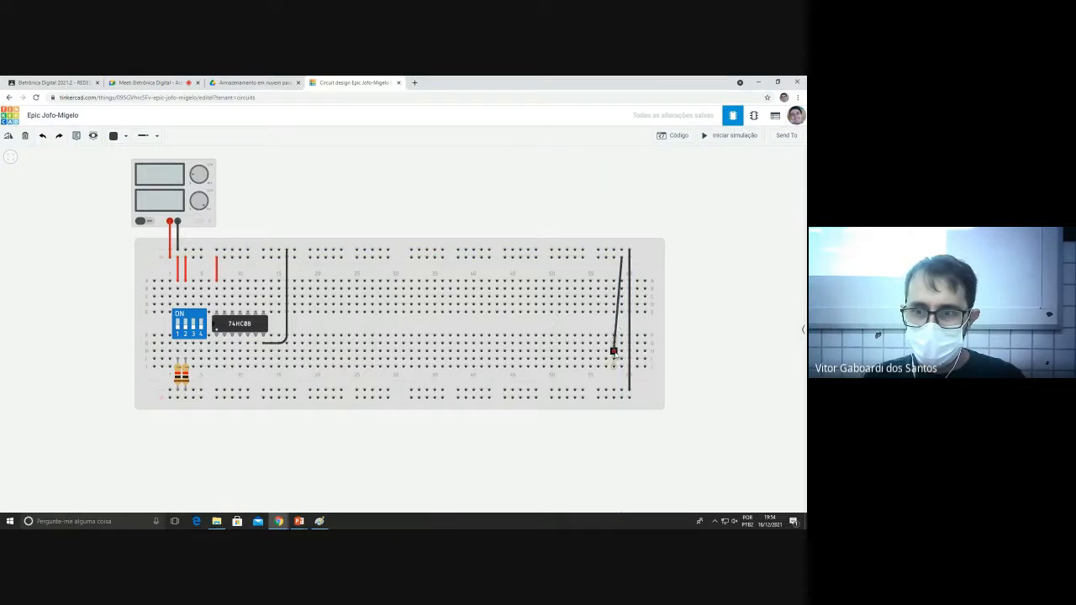
pyautogui.click(622, 397)
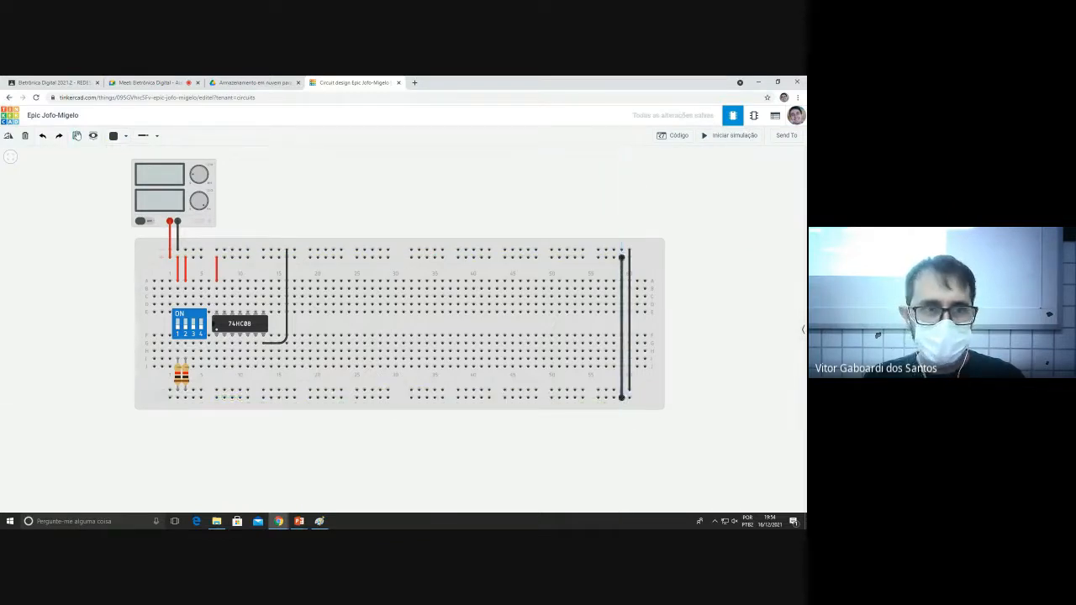
pyautogui.click(124, 136)
pyautogui.click(154, 186)
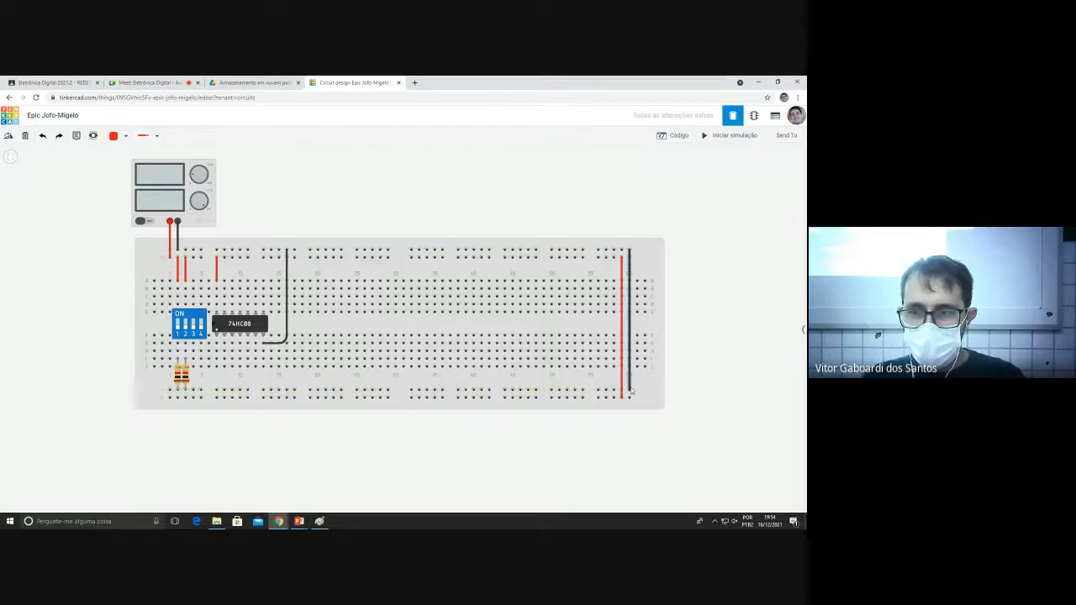
pyautogui.moveTo(631, 391)
pyautogui.mouseDown()
pyautogui.moveTo(583, 233)
pyautogui.moveTo(580, 252)
pyautogui.mouseUp()
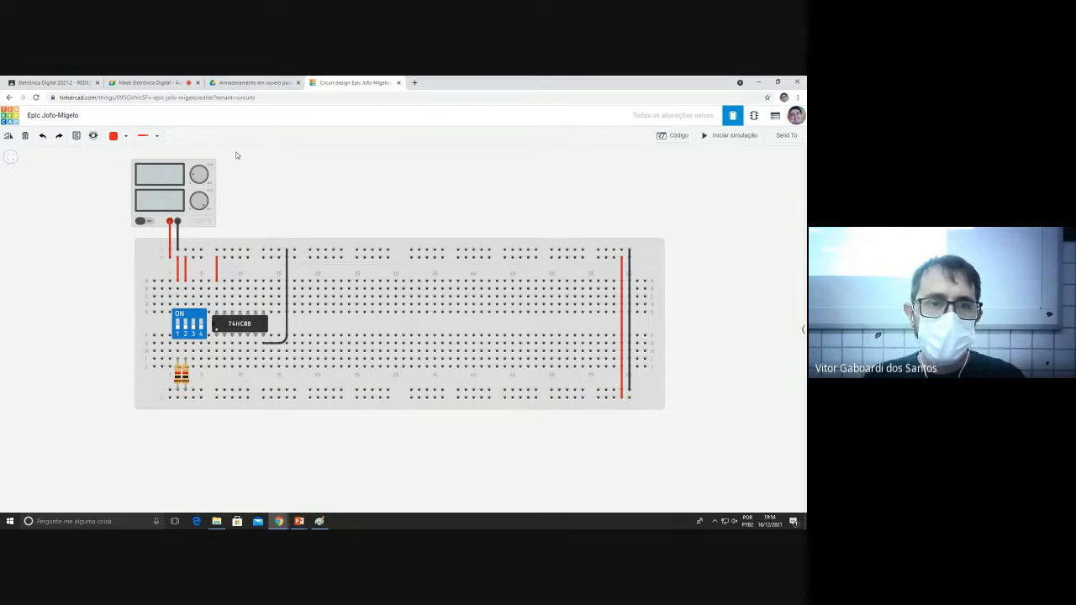
# Switch to the Google Meet call to read the latest chat message, and return to the Tinkercad circuit to examine the two pull-down resistors.
pyautogui.click(152, 83)
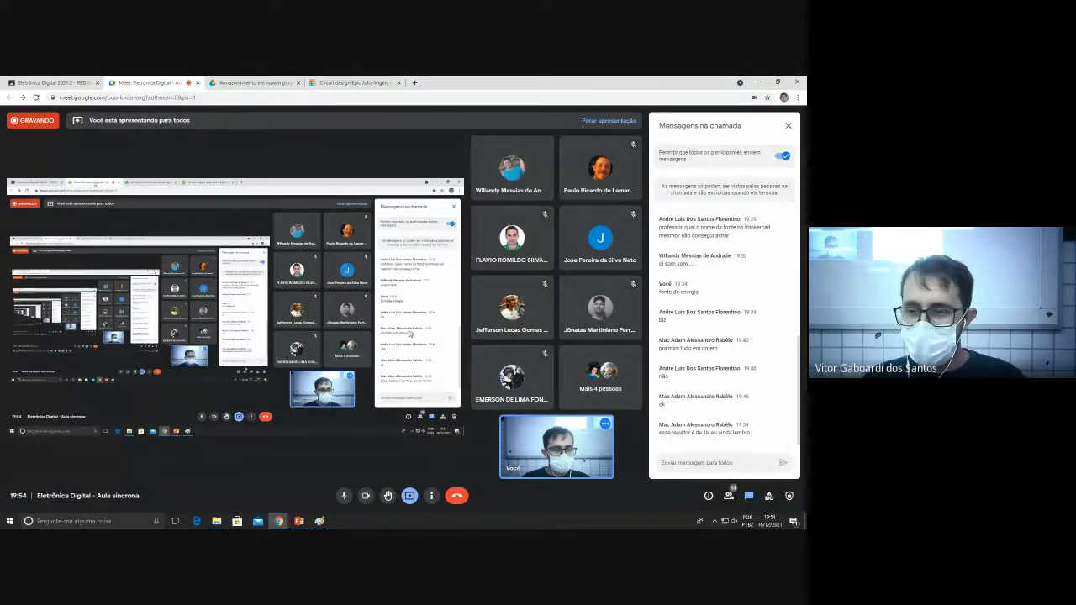
pyautogui.tripleClick(669, 433)
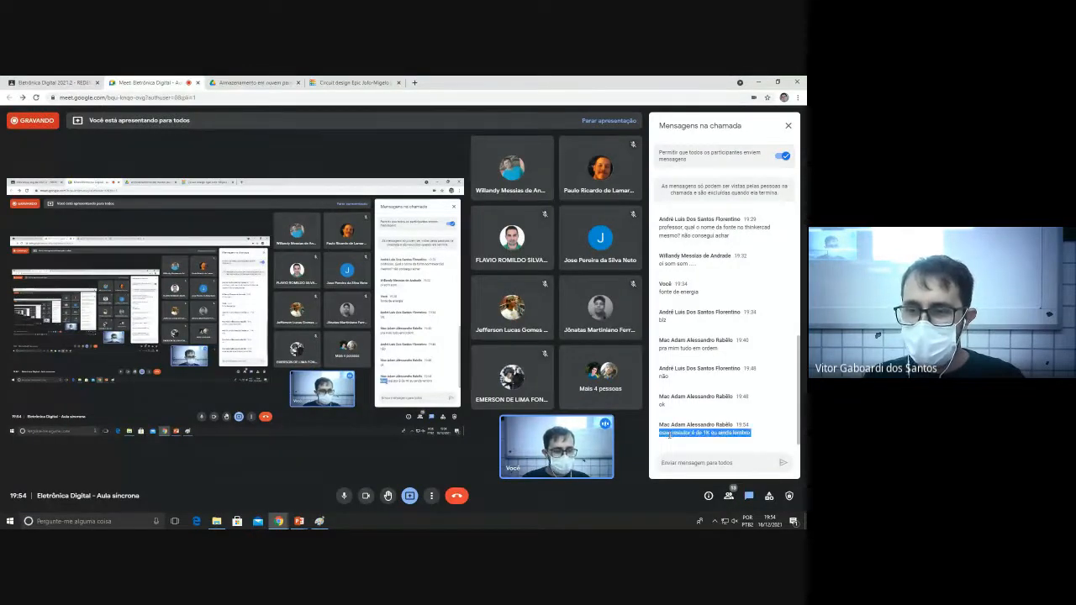
pyautogui.click(370, 83)
pyautogui.scroll(5, 174, 412)
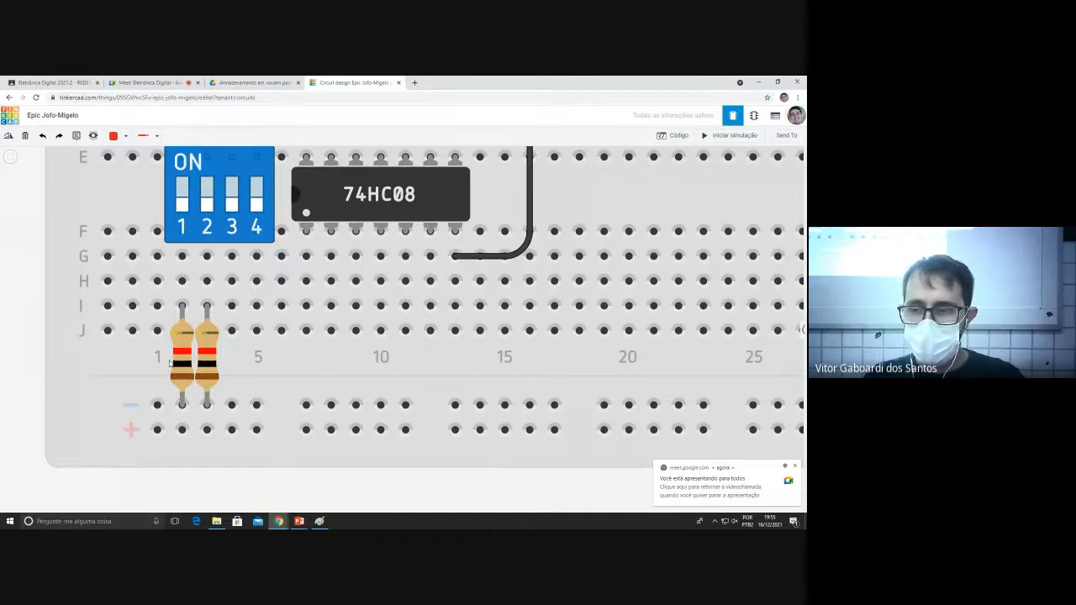
pyautogui.click(795, 466)
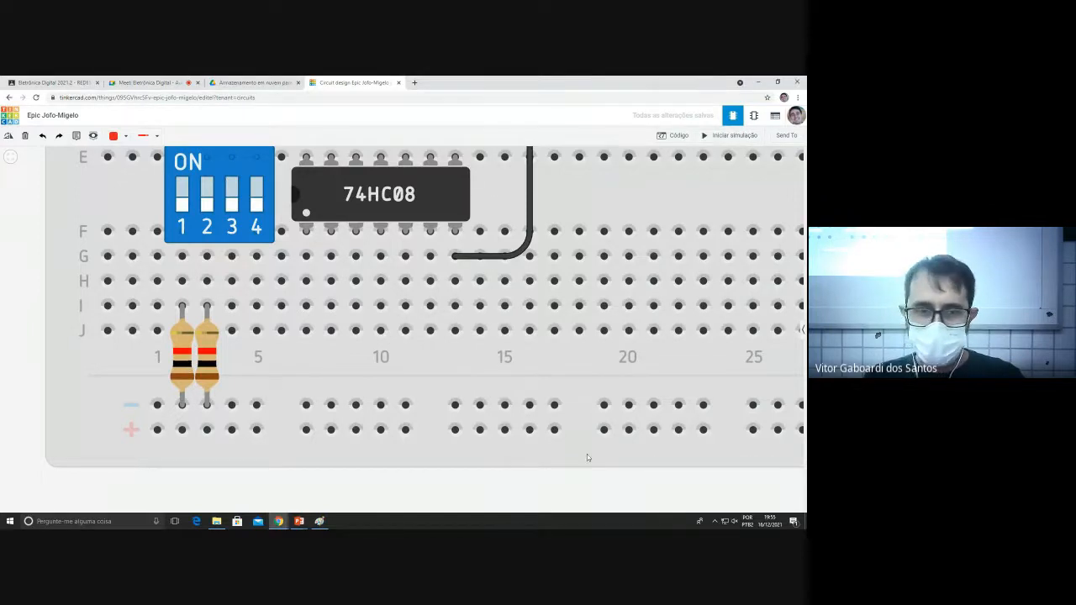
pyautogui.scroll(-5, 47, 404)
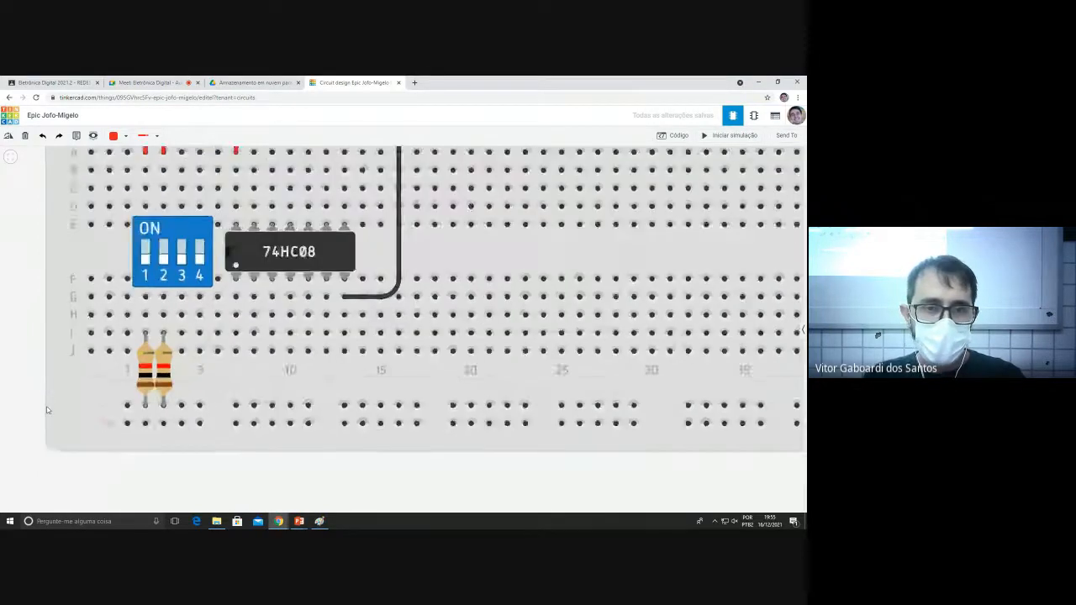
pyautogui.scroll(-2, 269, 441)
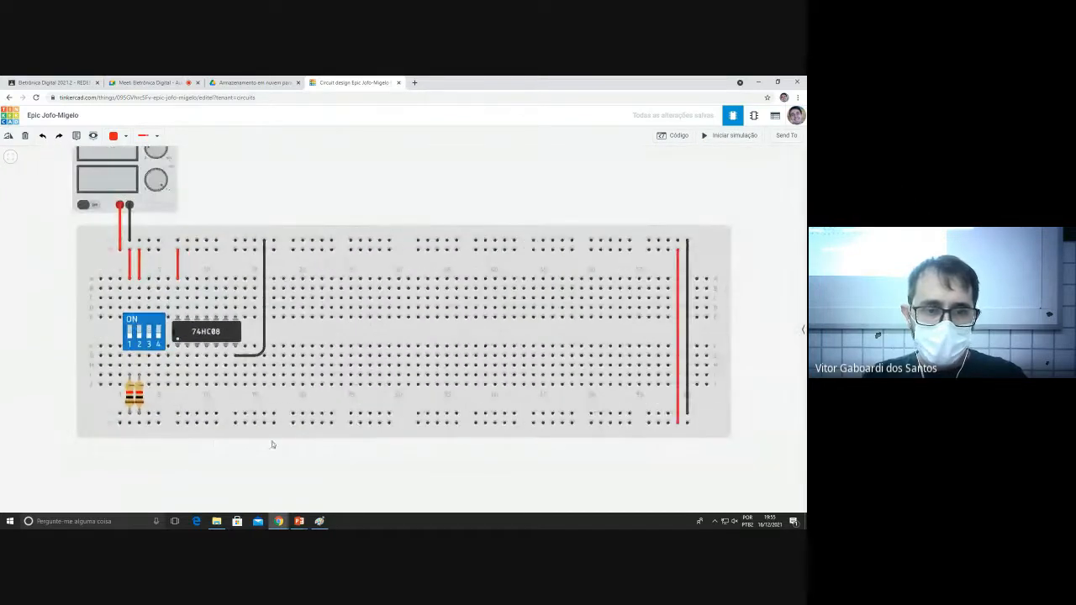
# Search the components for "mult" and place a multimeter in voltage mode beside the breadboard, next to the DIP switch.
pyautogui.scroll(-1, 345, 437)
pyautogui.scroll(1, 84, 412)
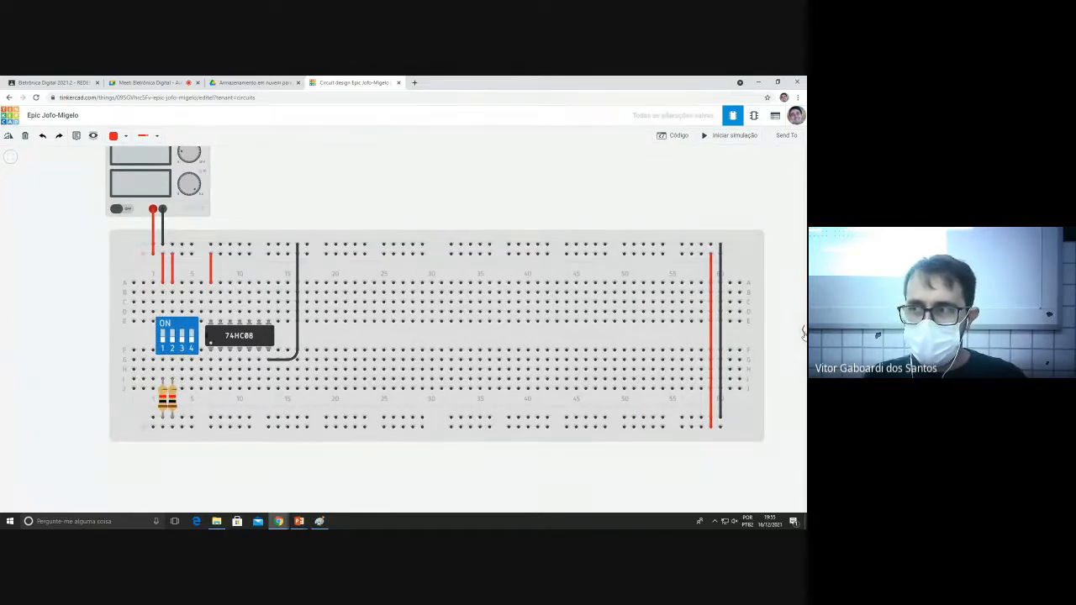
pyautogui.click(802, 332)
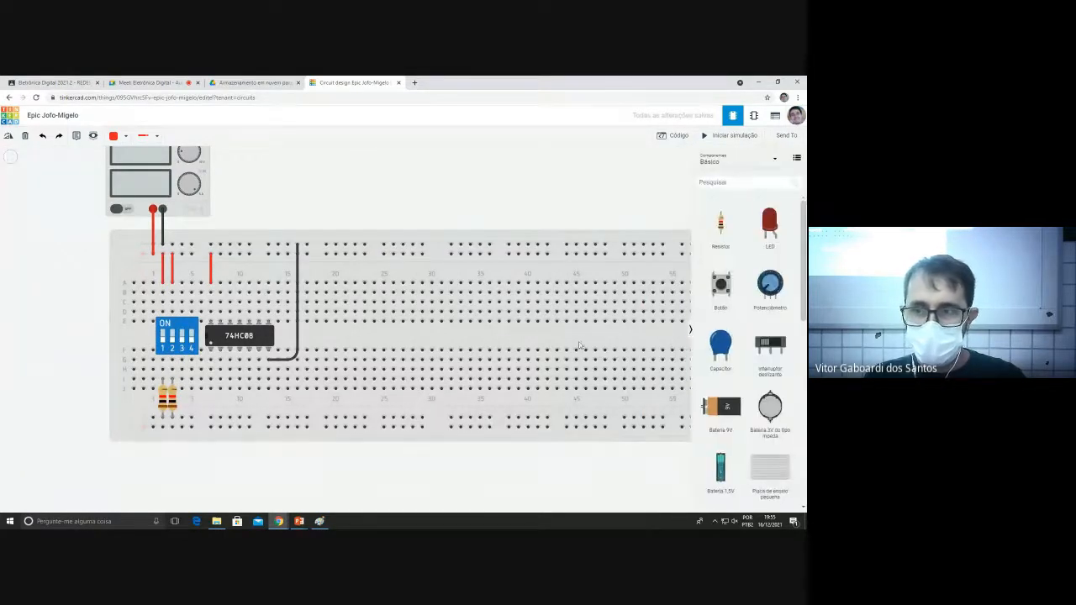
pyautogui.click(716, 182)
pyautogui.write('m')
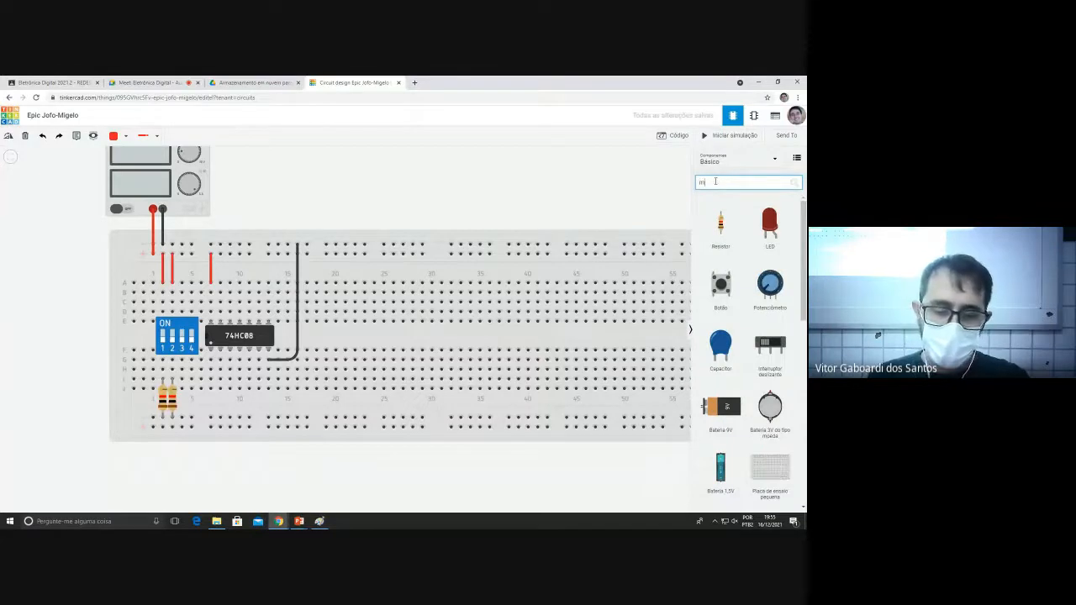
pyautogui.write('ult')
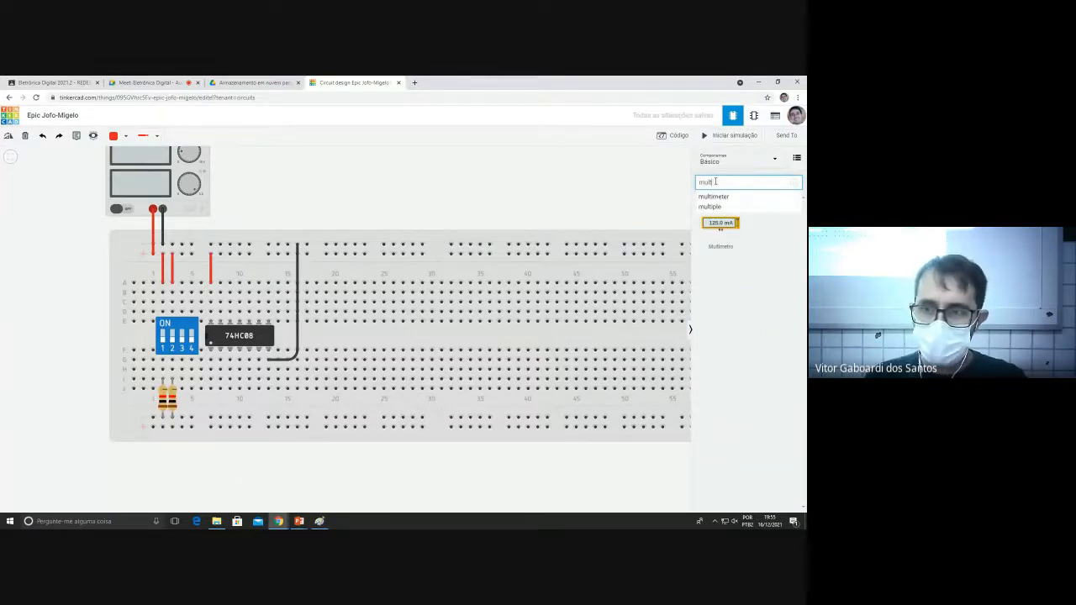
pyautogui.moveTo(712, 239); pyautogui.dragTo(50, 322)
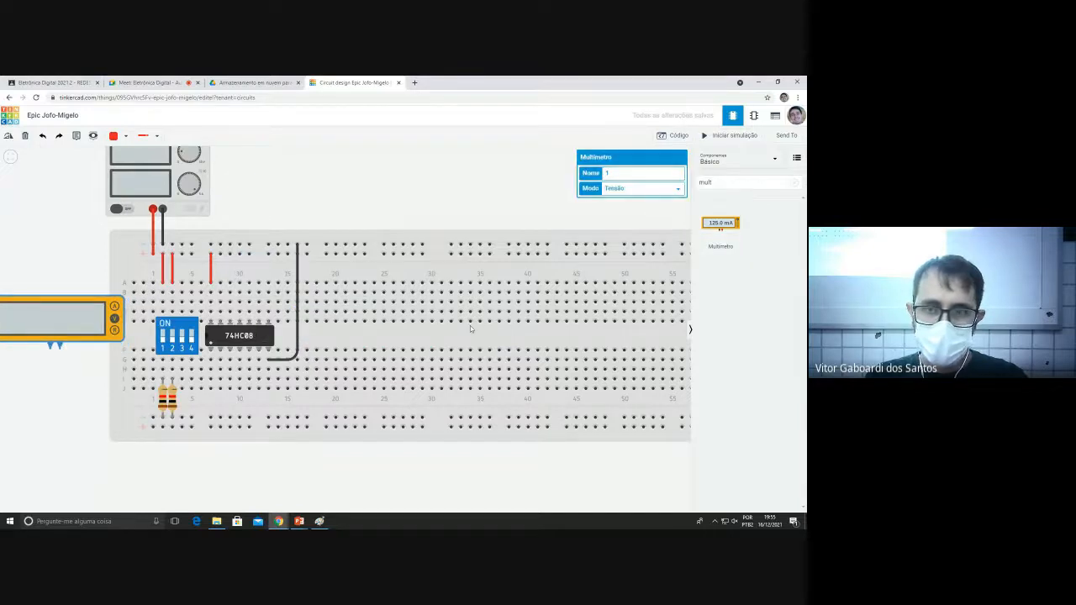
pyautogui.scroll(-1, 510, 329)
pyautogui.scroll(-1, 510, 329)
pyautogui.moveTo(177, 338); pyautogui.dragTo(160, 322)
pyautogui.scroll(2, 164, 327)
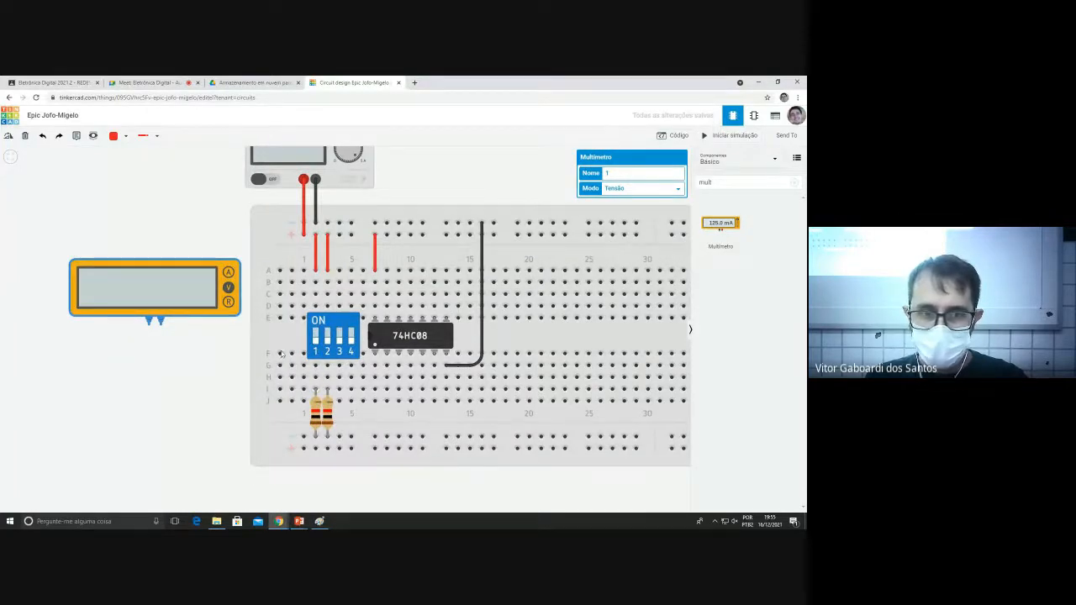
# Wire the multimeter's positive terminal to hole G2 in red and its negative terminal to the lower negative rail at column 1 in black.
pyautogui.click(161, 325)
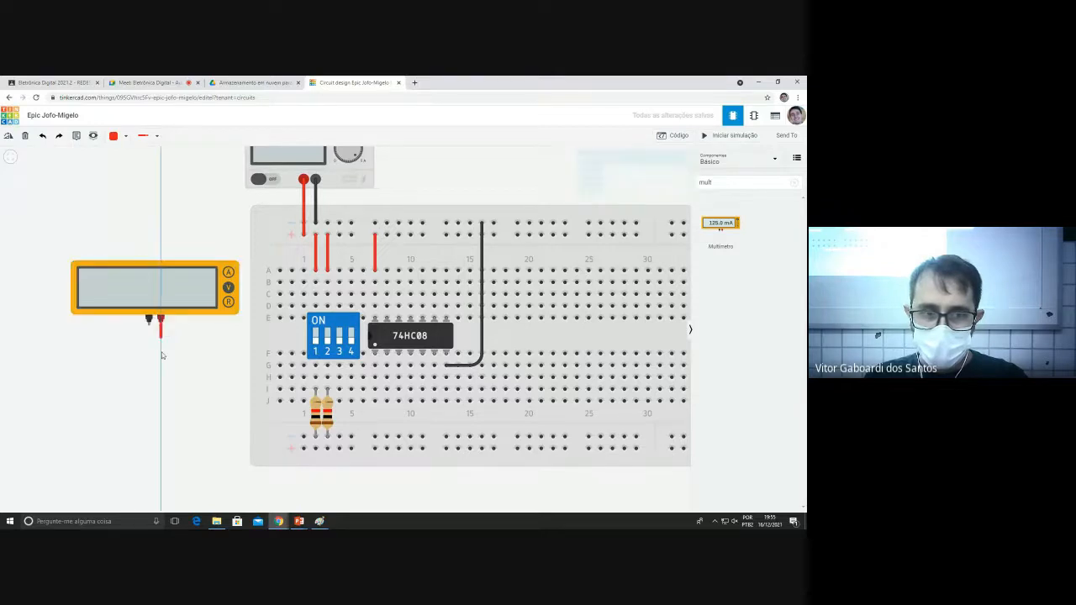
pyautogui.click(160, 364)
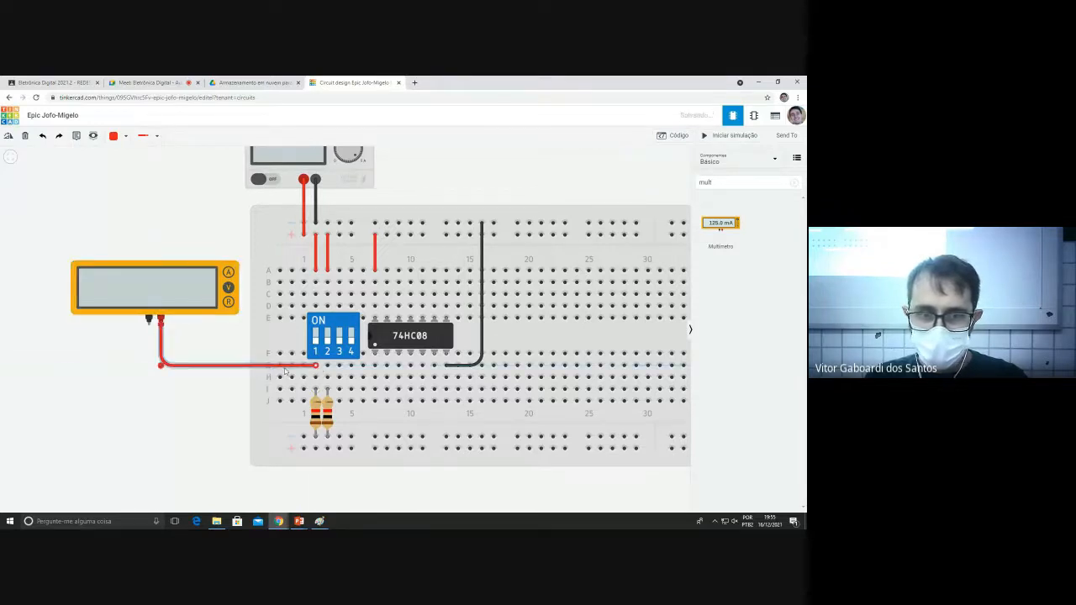
pyautogui.click(149, 319)
pyautogui.click(149, 430)
pyautogui.click(303, 435)
pyautogui.moveTo(140, 304); pyautogui.dragTo(140, 310)
pyautogui.click(152, 348)
pyautogui.click(115, 135)
pyautogui.click(128, 155)
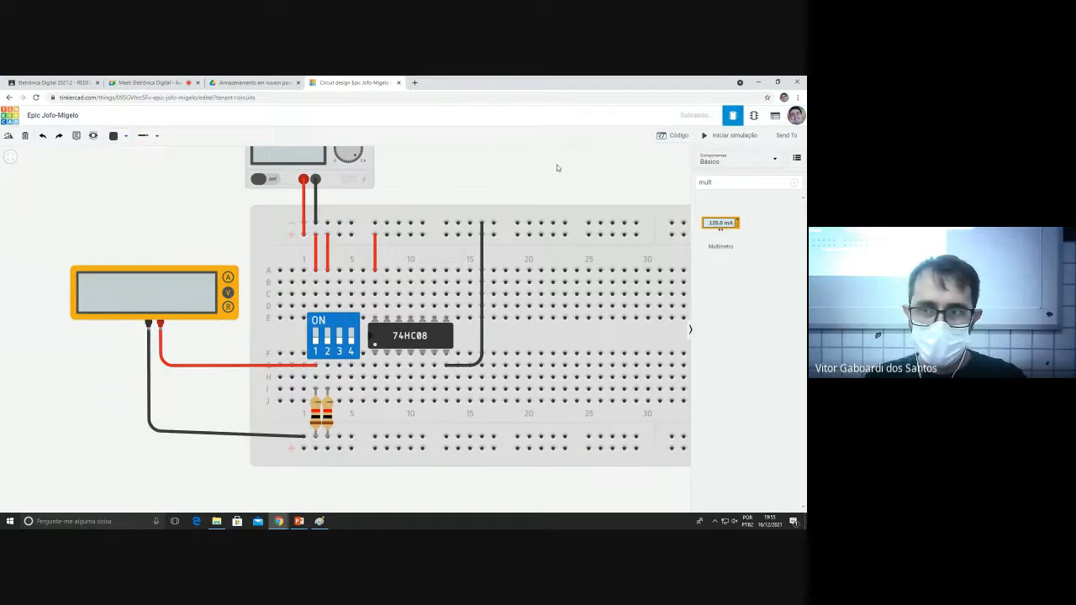
# Start the simulation and turn on DIP switch 1 to measure the voltage at its output.
pyautogui.click(708, 137)
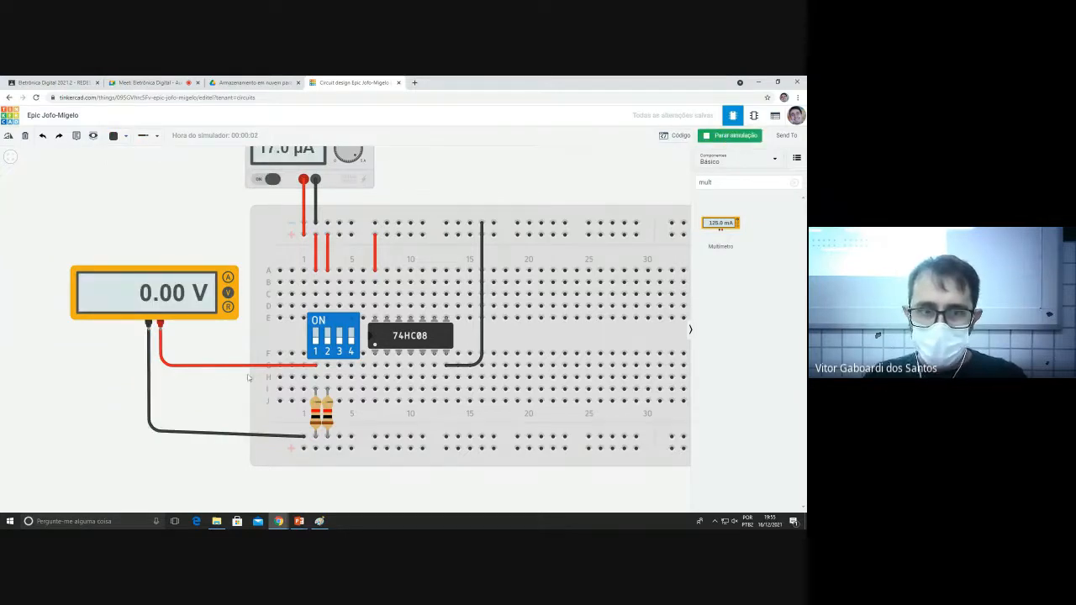
pyautogui.scroll(2, 167, 359)
pyautogui.scroll(1, 167, 359)
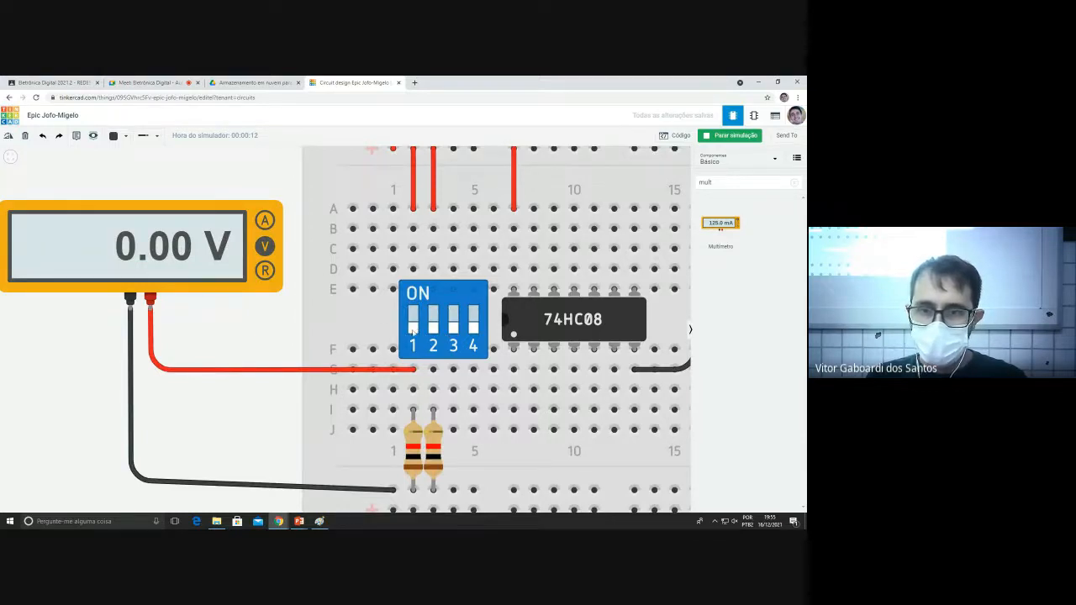
pyautogui.scroll(1, 414, 330)
pyautogui.scroll(1, 410, 329)
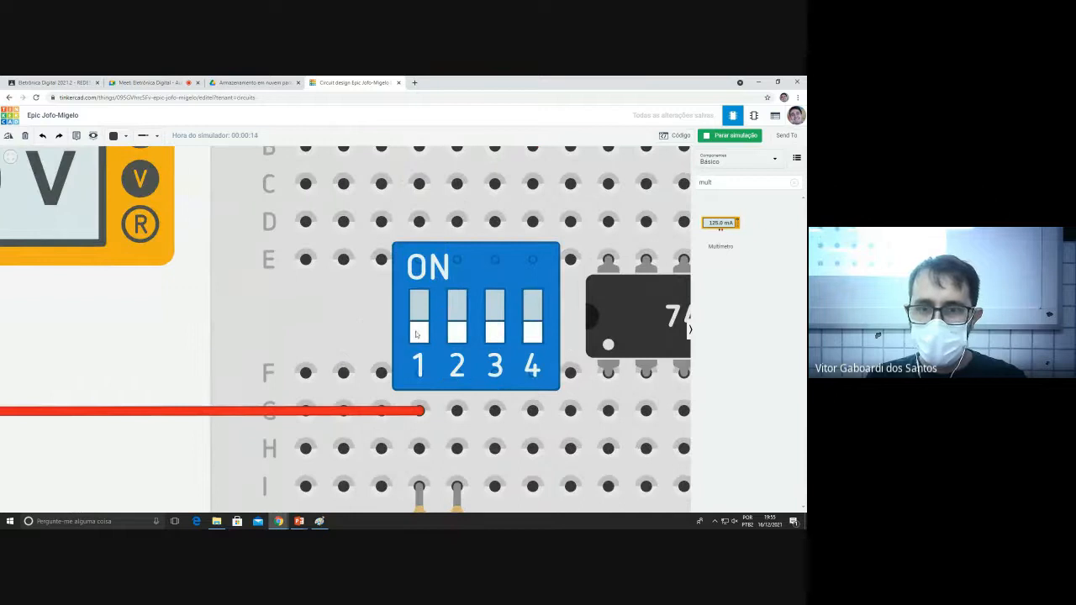
pyautogui.scroll(-2, 427, 339)
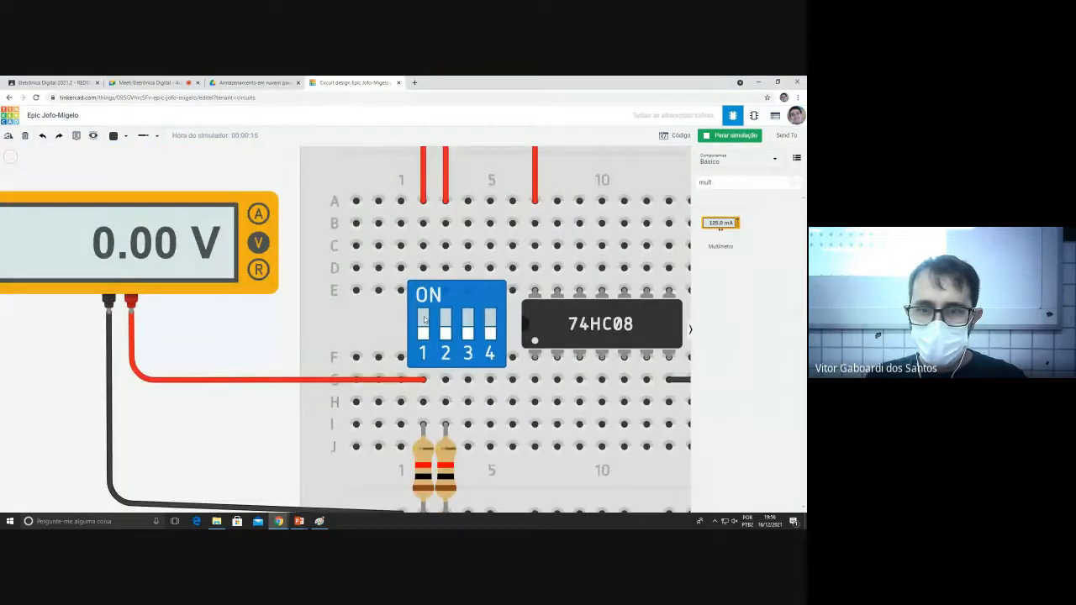
pyautogui.click(423, 319)
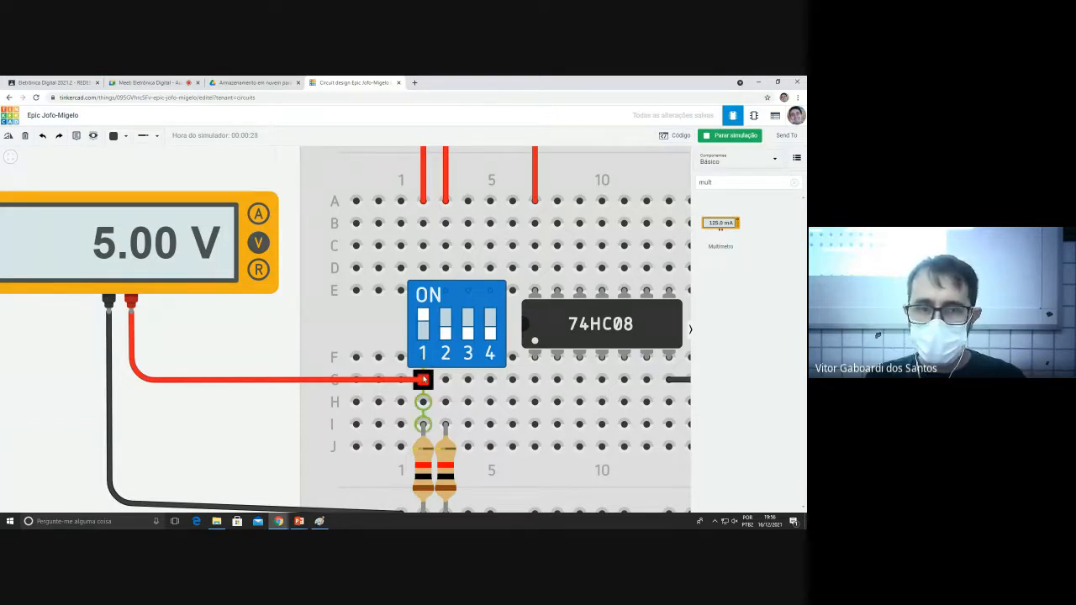
# Toggle DIP switch 1 off and on several times to compare the multimeter's voltage in both positions, leaving it off.
pyautogui.click(424, 327)
pyautogui.click(424, 328)
pyautogui.click(424, 328)
pyautogui.click(424, 328)
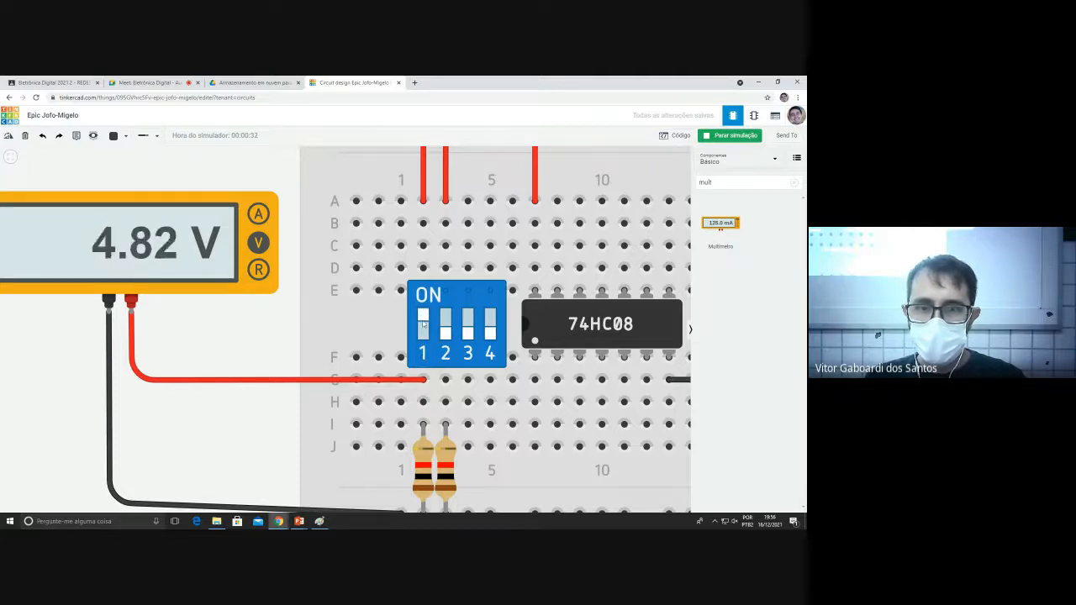
pyautogui.click(421, 336)
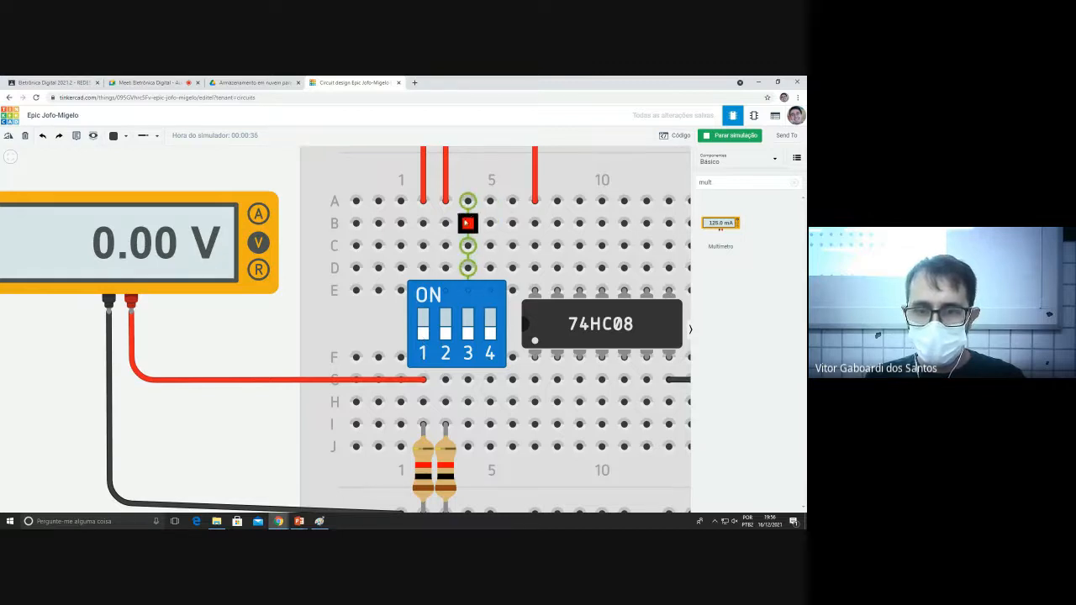
pyautogui.click(424, 323)
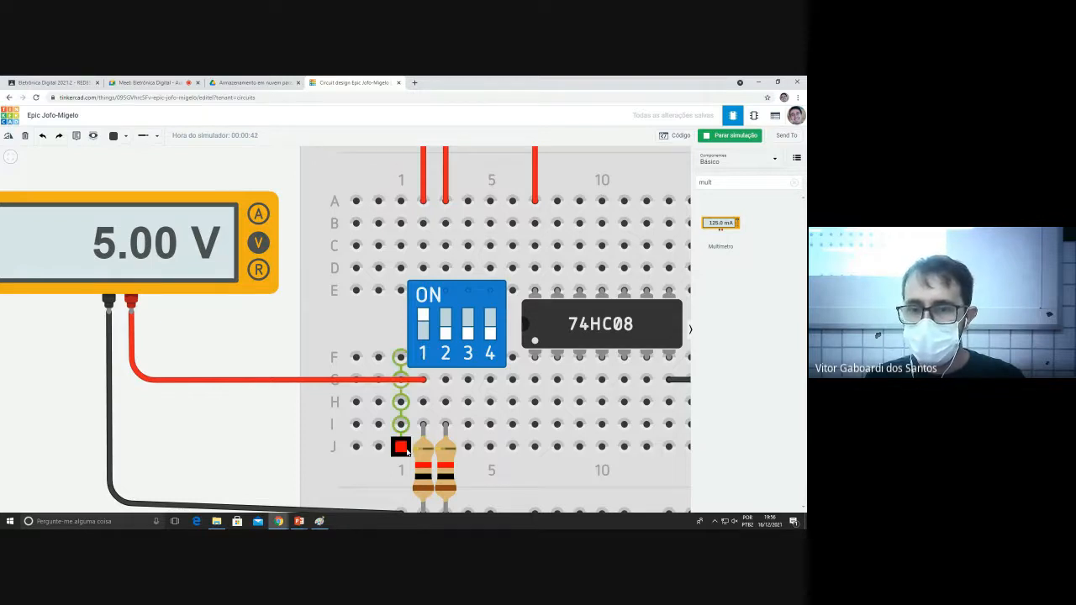
pyautogui.click(445, 326)
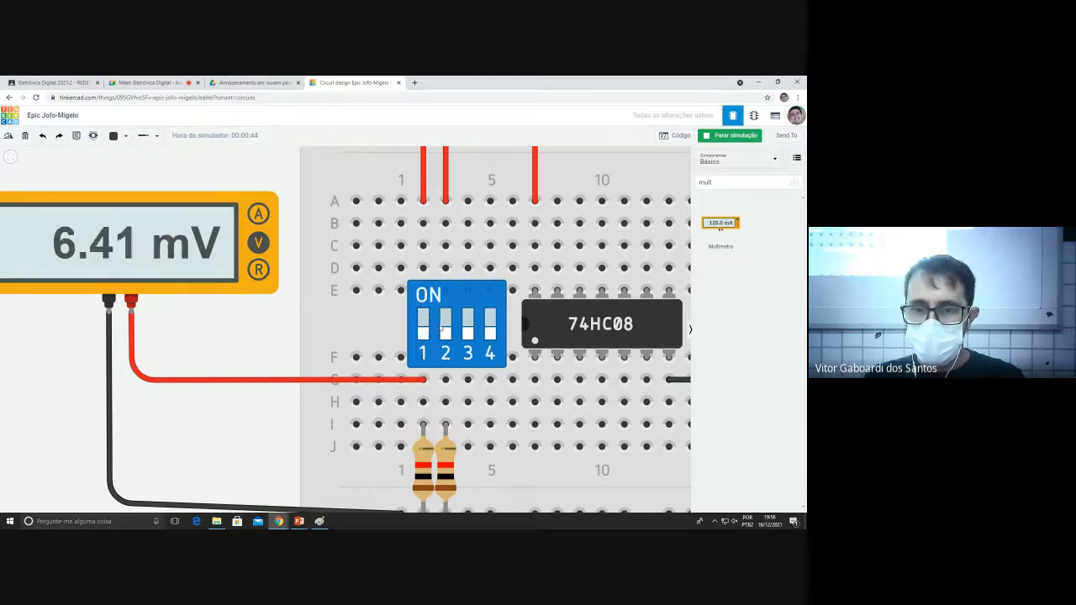
pyautogui.click(443, 330)
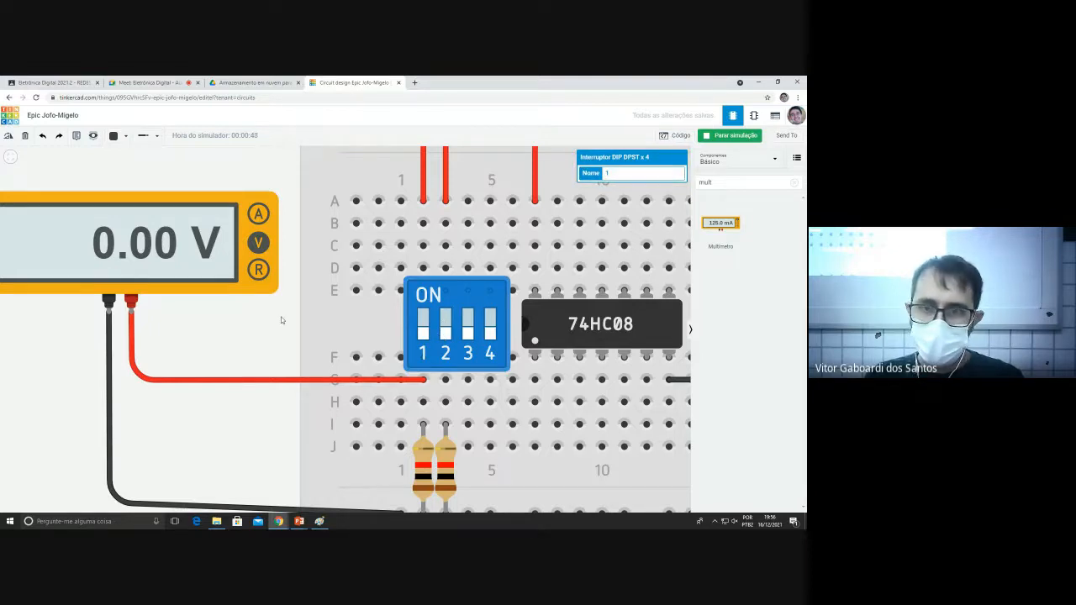
# Stop the simulation and delete the multimeter beside the breadboard together with its two wires.
pyautogui.click(729, 135)
pyautogui.scroll(-1, 174, 368)
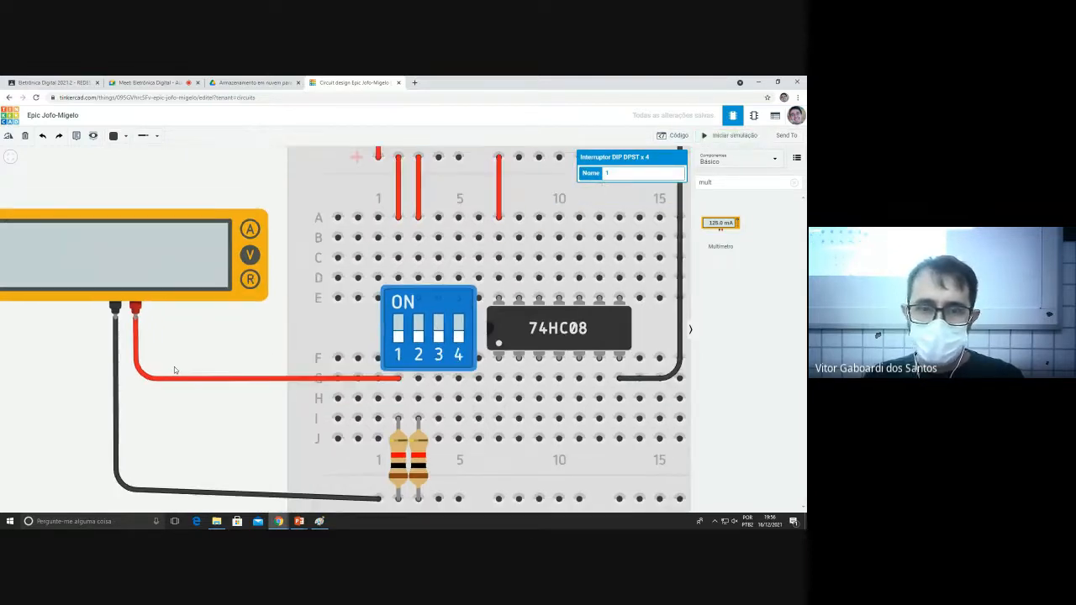
pyautogui.scroll(-2, 174, 370)
pyautogui.click(160, 299)
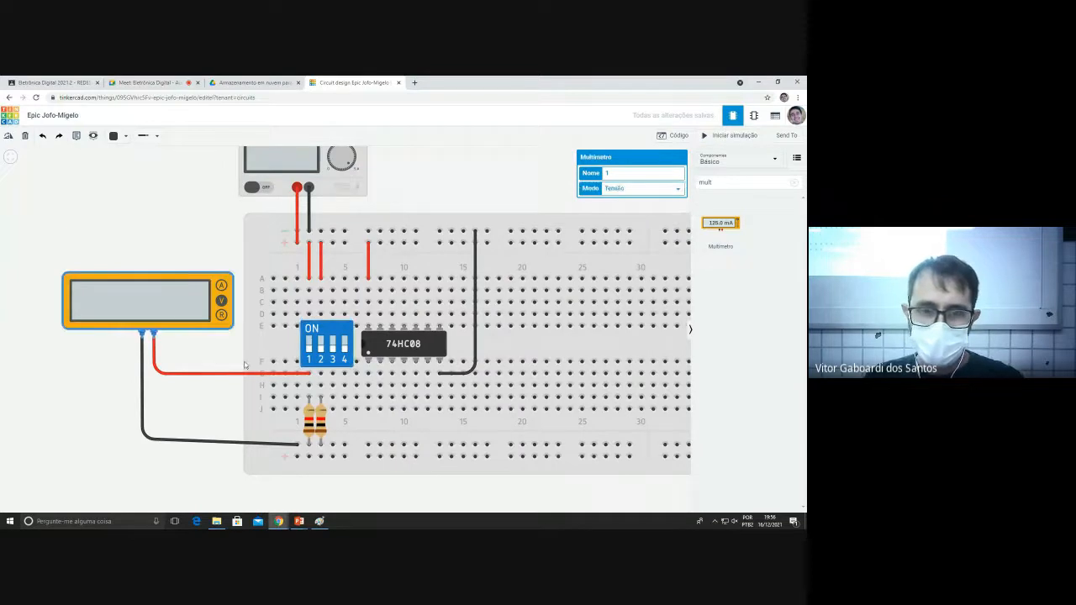
pyautogui.press('Delete')
# Check the class's Google Meet call and its chat messages, and return to the Tinkercad circuit.
pyautogui.click(177, 83)
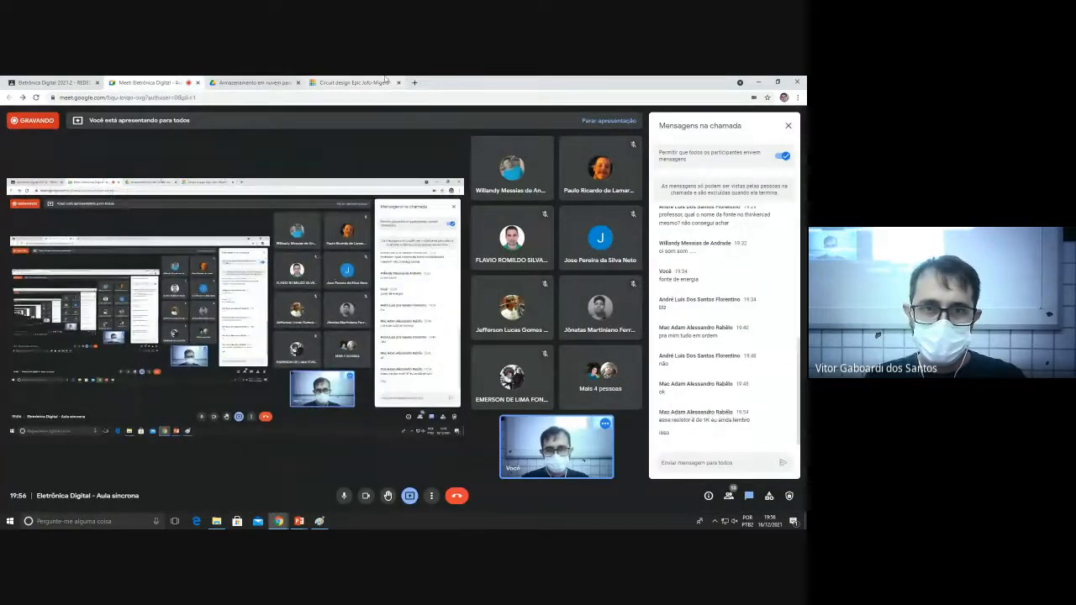
pyautogui.click(353, 82)
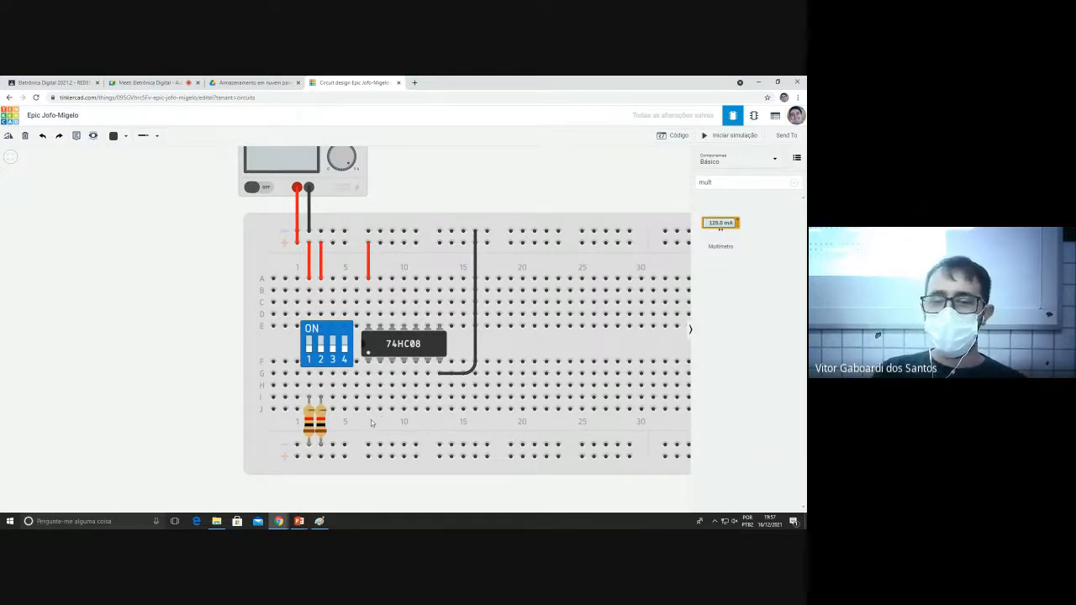
# Switch to the pinout slide, circle input pin 1 (1A) of the 74HC08 in red, and return to the circuit.
pyautogui.hotkey('alt', 'Tab')
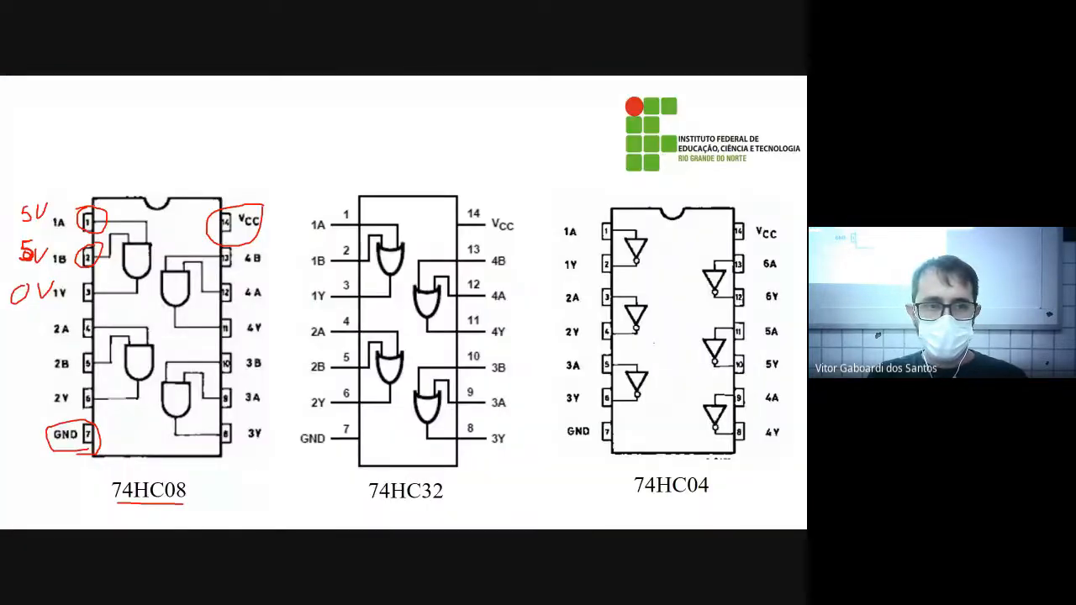
pyautogui.moveTo(93, 209)
pyautogui.mouseDown()
pyautogui.moveTo(105, 223)
pyautogui.moveTo(101, 210)
pyautogui.moveTo(82, 232)
pyautogui.mouseUp()
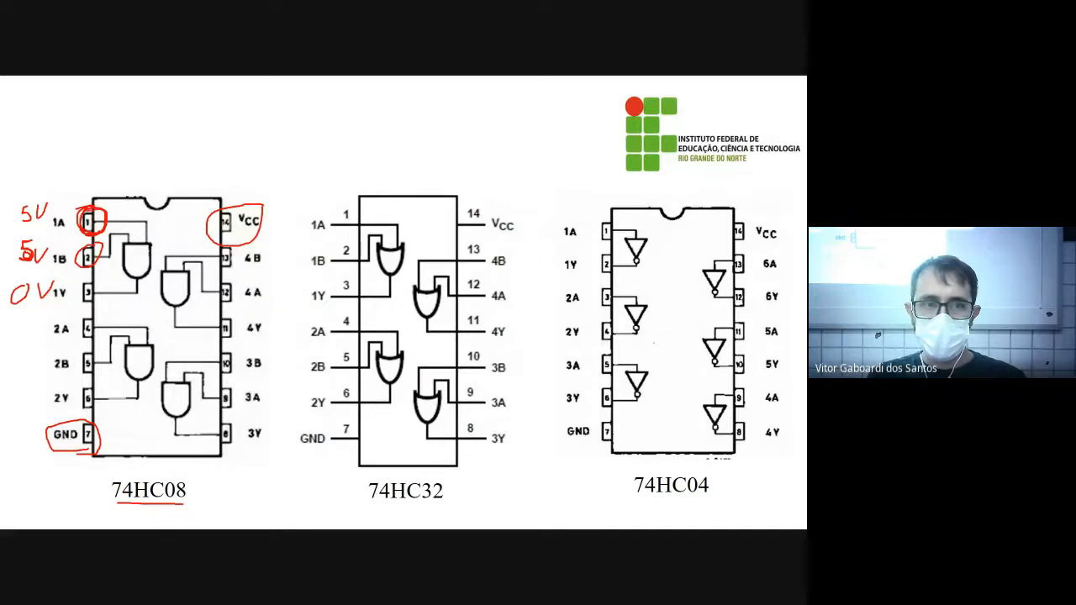
pyautogui.hotkey('alt', 'Tab')
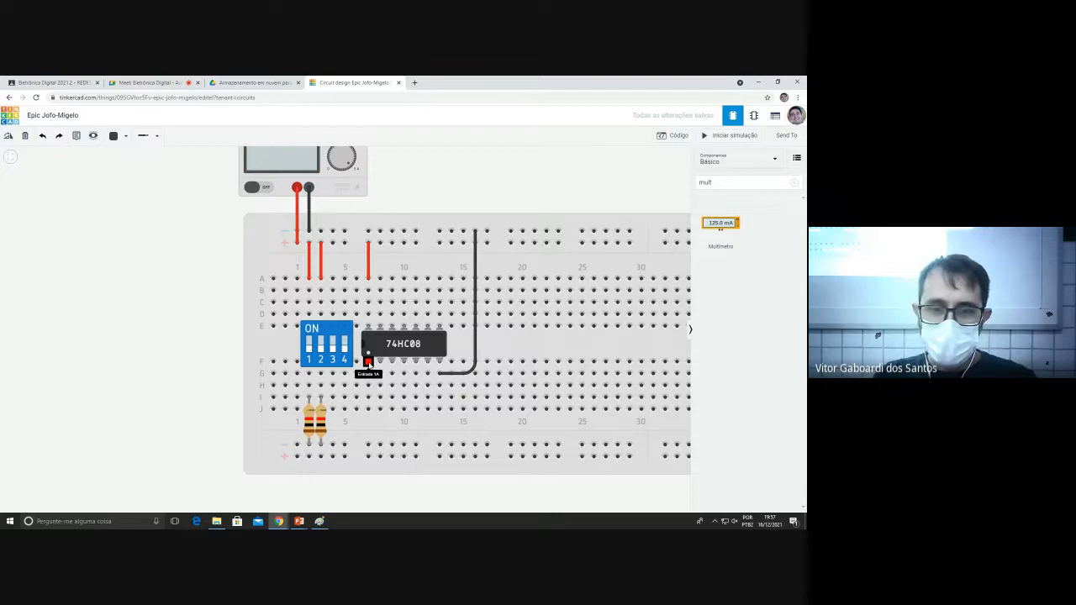
# Compare the 74HC08 pinout slide with the breadboard to match input pins 1A and 1B to the DIP switch outputs.
pyautogui.hotkey('alt', 'Tab')
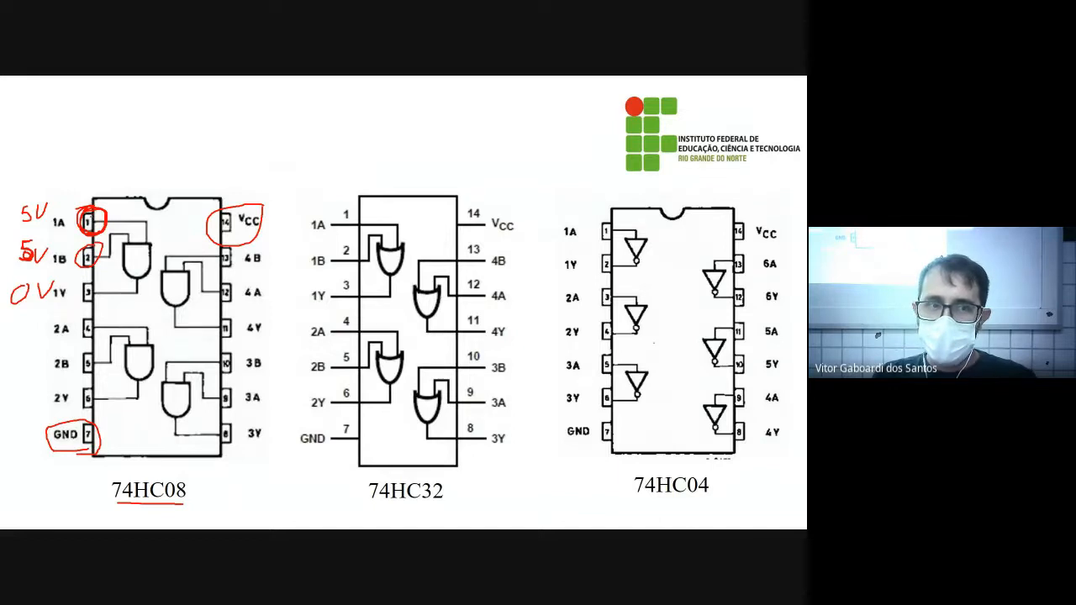
pyautogui.hotkey('alt', 'Tab')
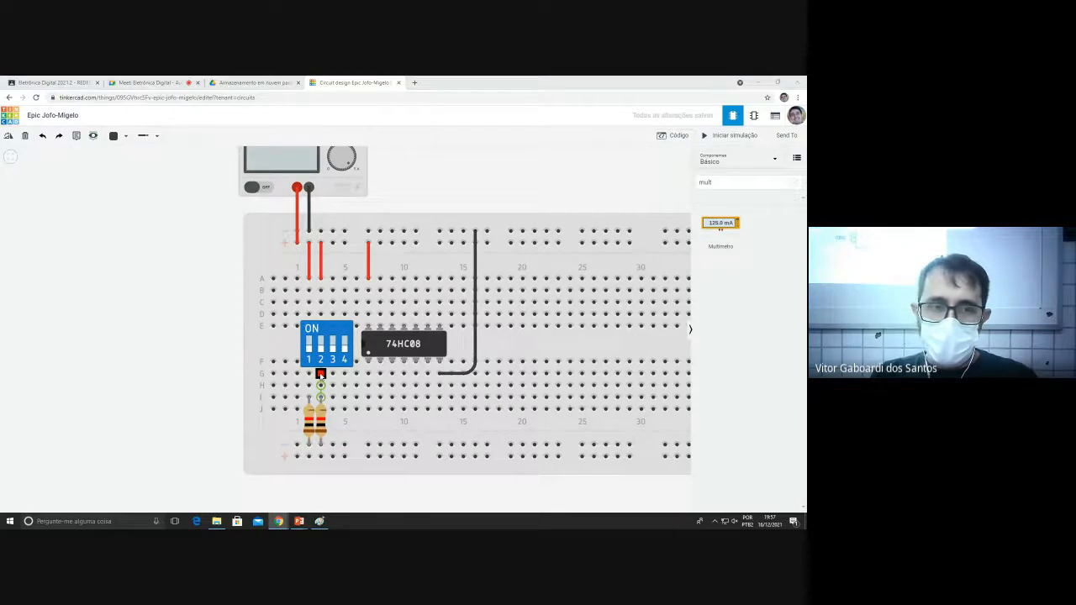
pyautogui.hotkey('alt', 'Tab')
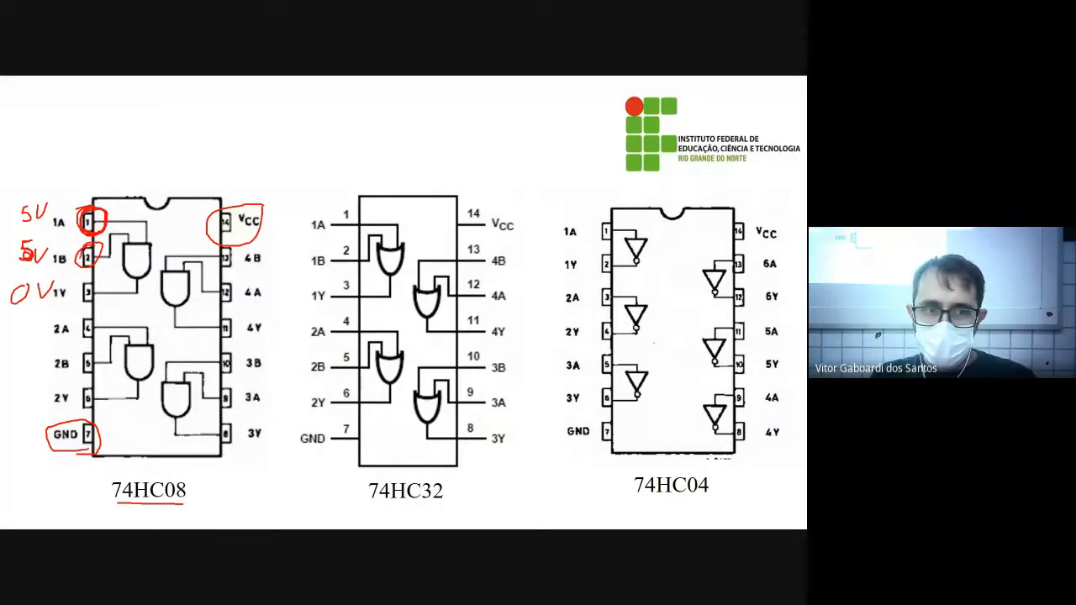
pyautogui.hotkey('alt', 'Tab')
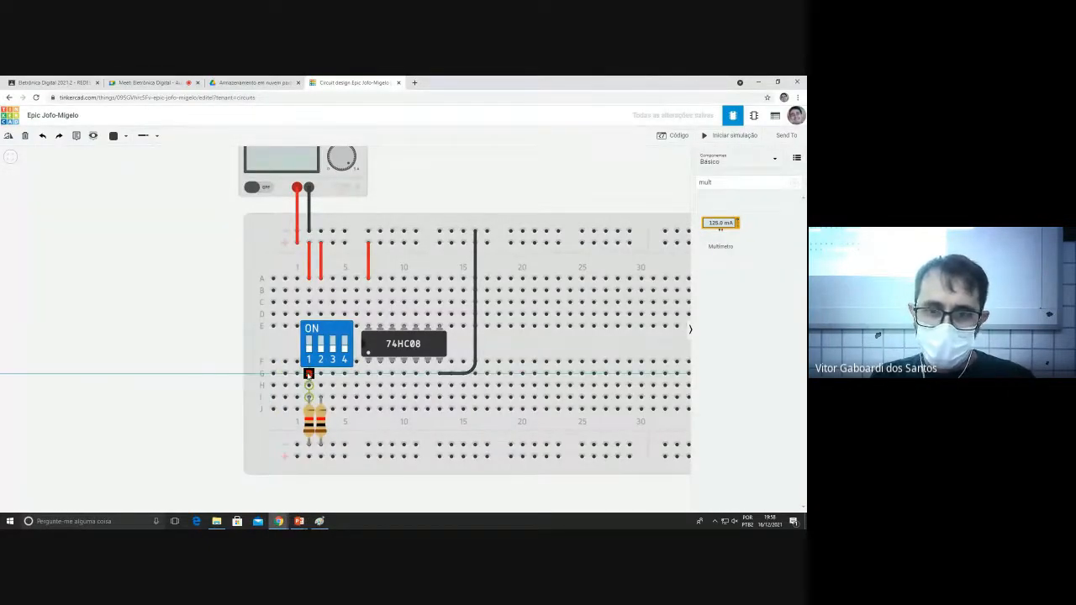
# Connect DIP switch contacts 1 and 2 to the 74HC08's inputs 1A and 1B with orange wires along rows G and H.
pyautogui.hotkey('alt', 'Tab')
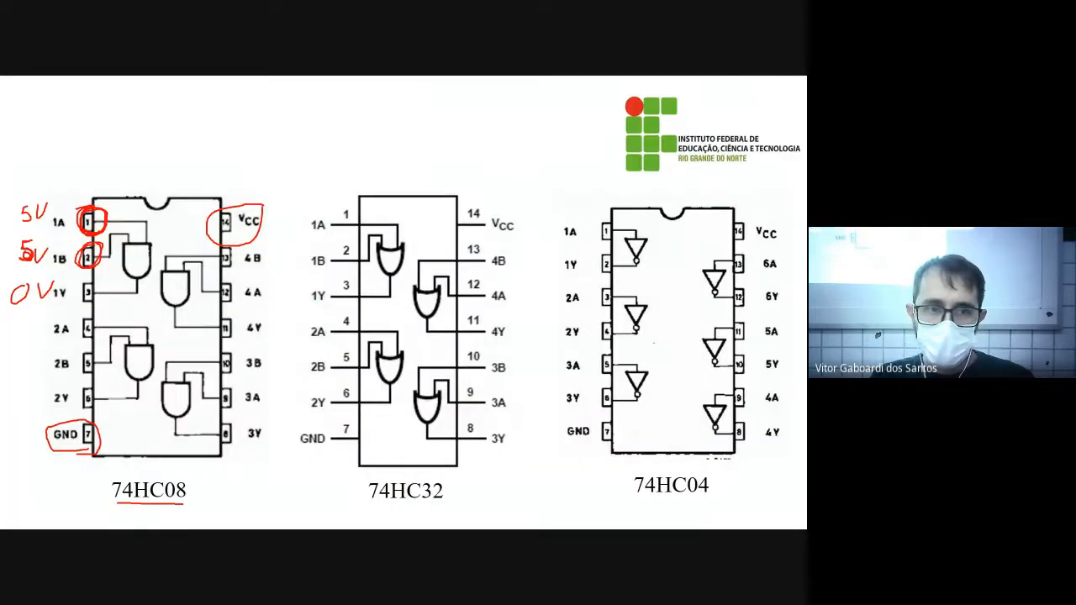
pyautogui.hotkey('alt', 'Tab')
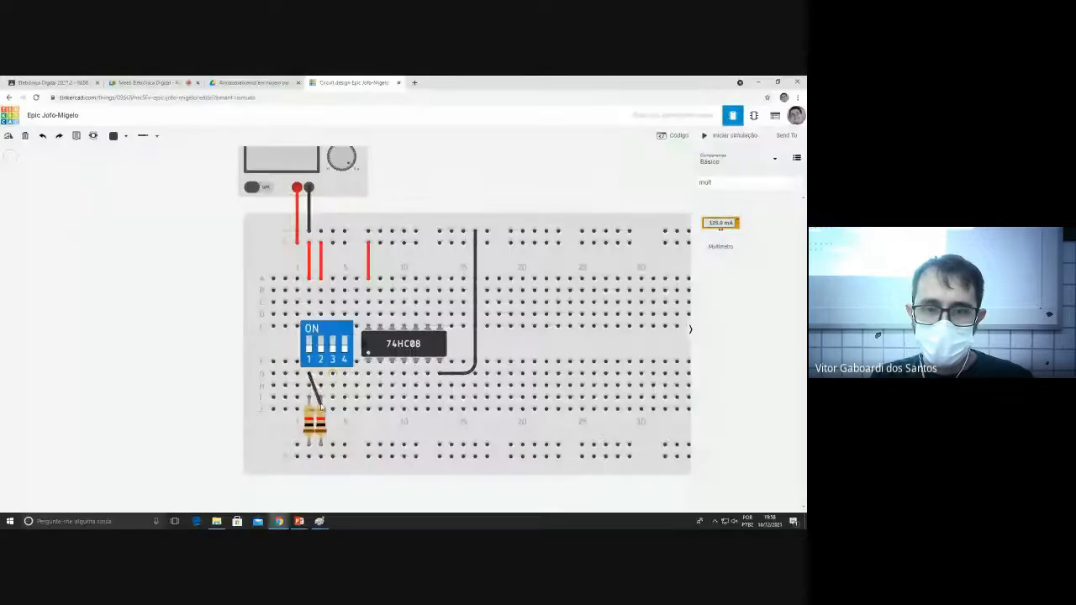
pyautogui.click(368, 374)
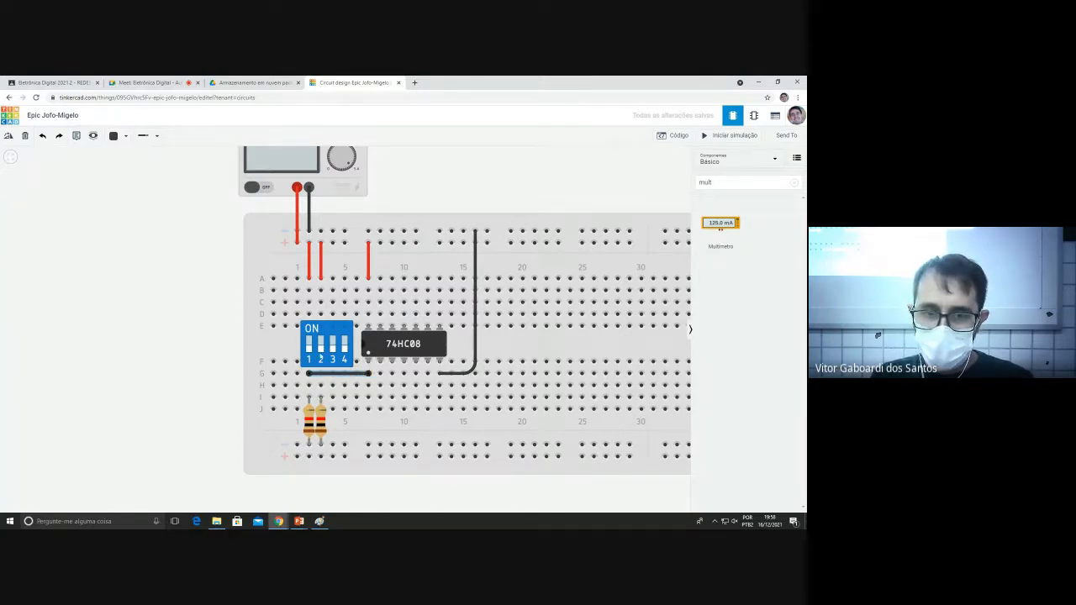
pyautogui.click(125, 136)
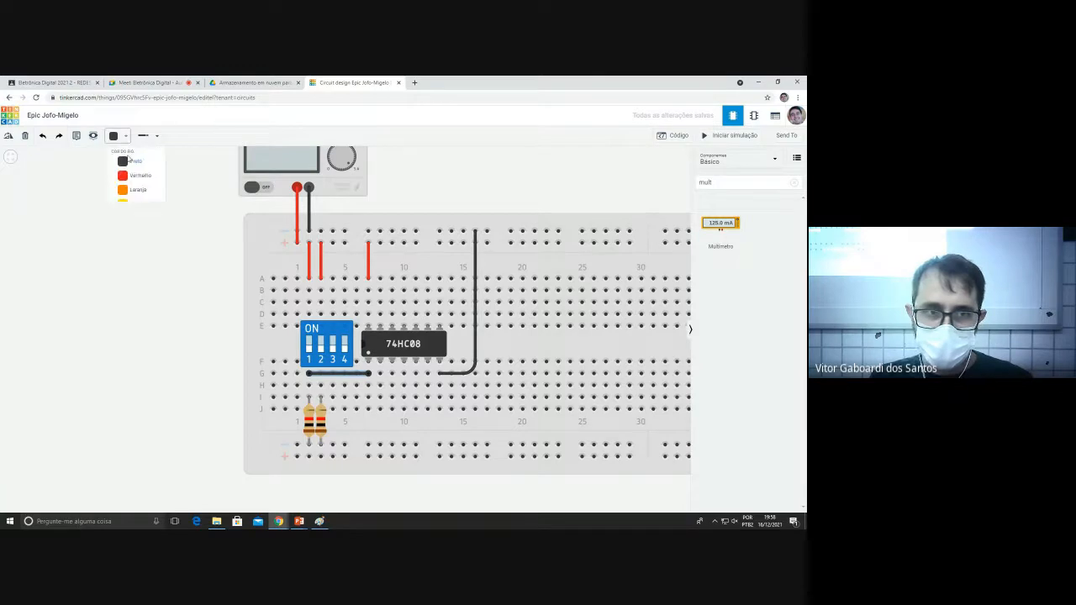
pyautogui.click(144, 200)
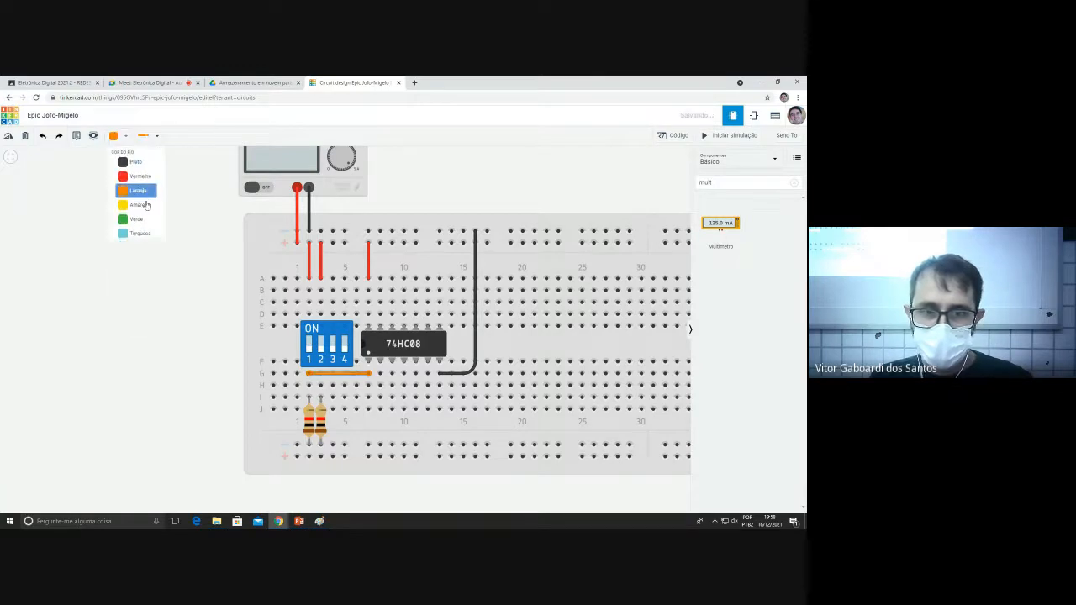
pyautogui.click(320, 385)
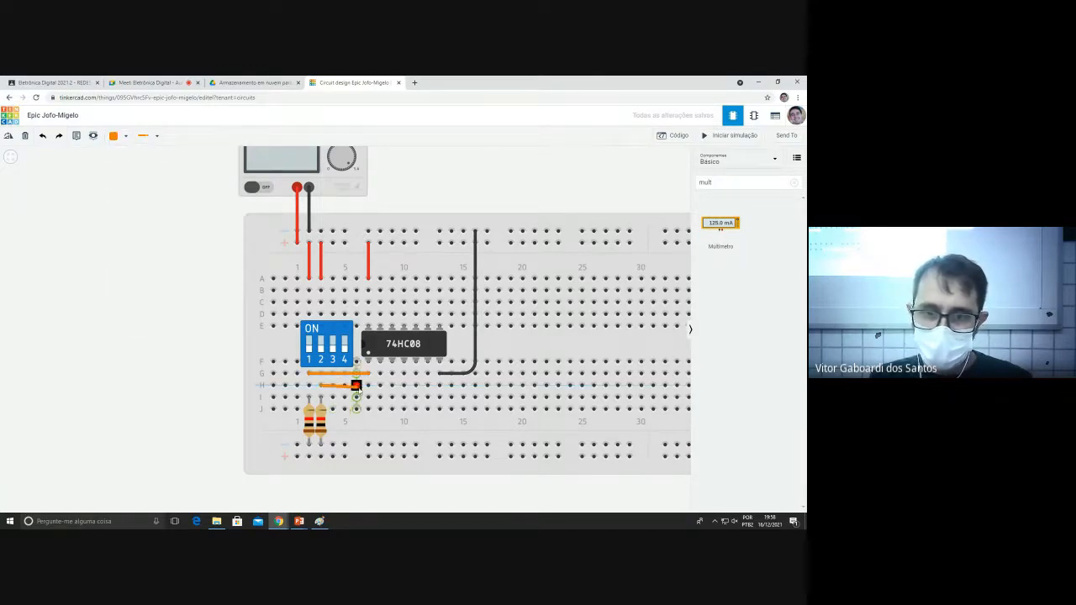
pyautogui.click(379, 385)
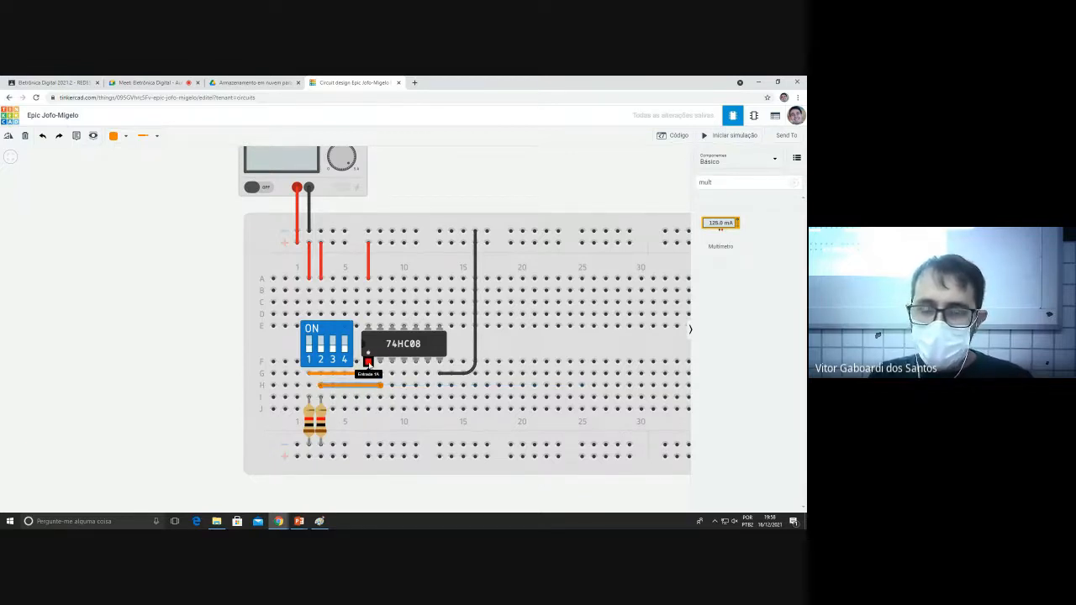
# Place a multimeter beside the breadboard and connect its positive terminal to the 74HC08's first output in row I with a yellow wire.
pyautogui.scroll(1, 367, 371)
pyautogui.scroll(2, 367, 371)
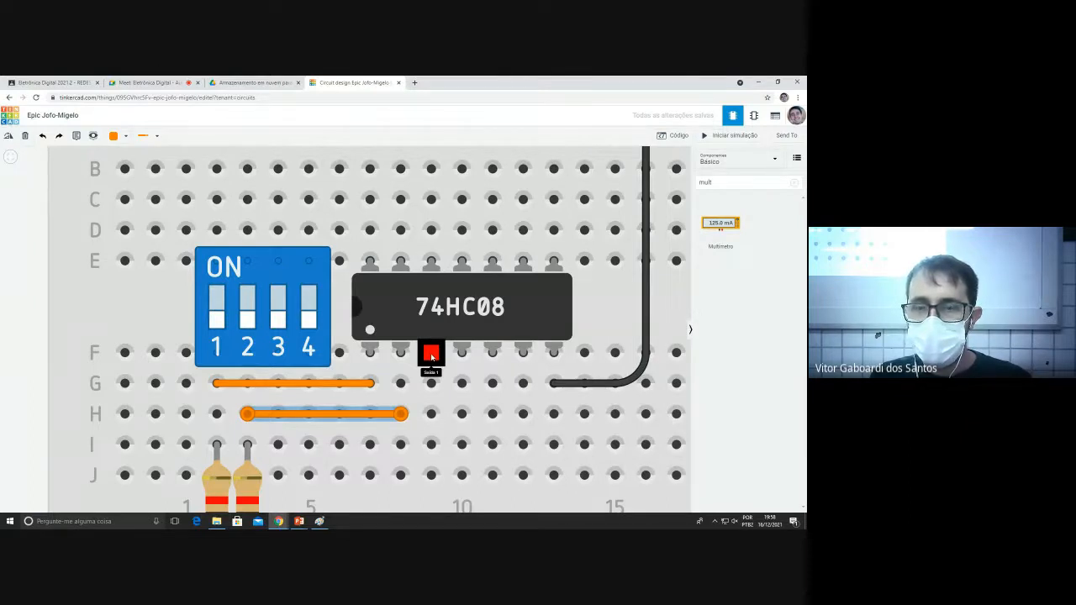
pyautogui.scroll(-4, 426, 357)
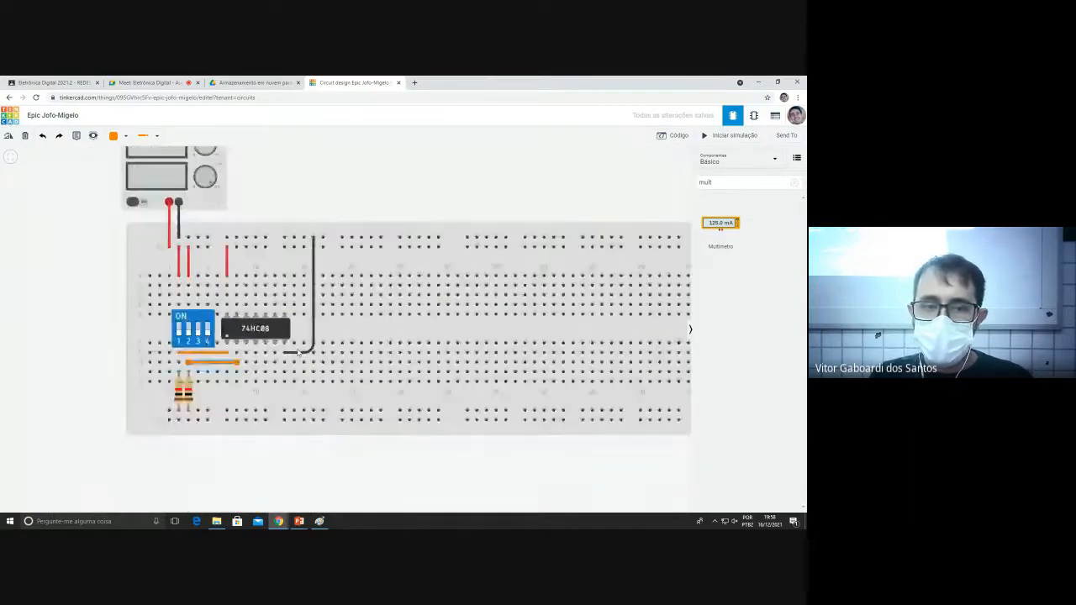
pyautogui.scroll(2, 143, 357)
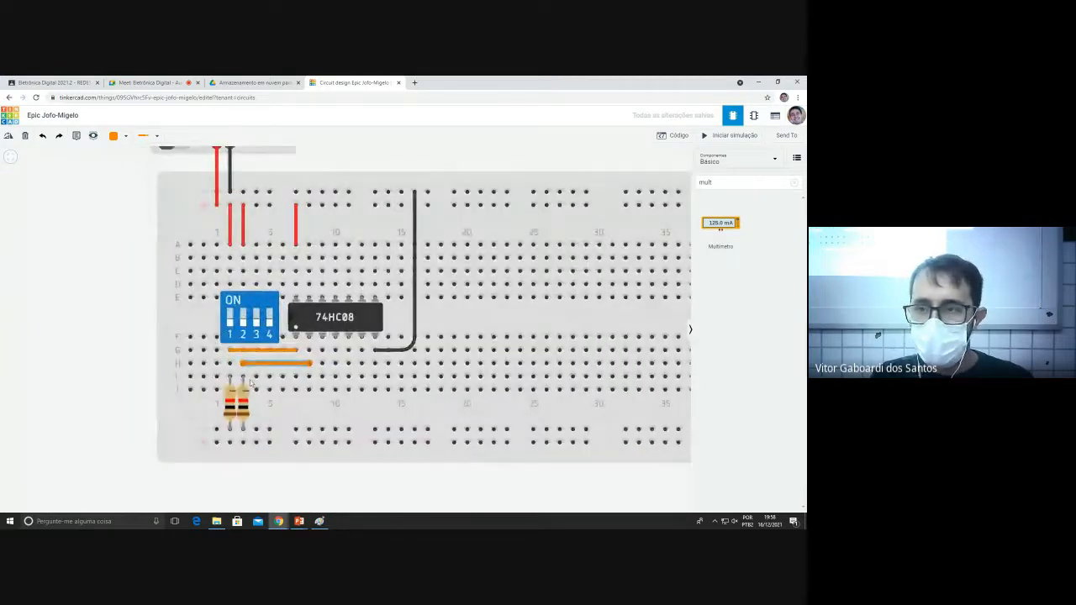
pyautogui.moveTo(720, 223); pyautogui.dragTo(404, 370)
pyautogui.scroll(-2, 545, 269)
pyautogui.scroll(2, 211, 308)
pyautogui.click(120, 141)
pyautogui.click(122, 204)
# Connect the multimeter's negative terminal to the lower negative rail with a black wire and straighten the bends of both meter wires.
pyautogui.moveTo(125, 311); pyautogui.dragTo(120, 451)
pyautogui.click(128, 415)
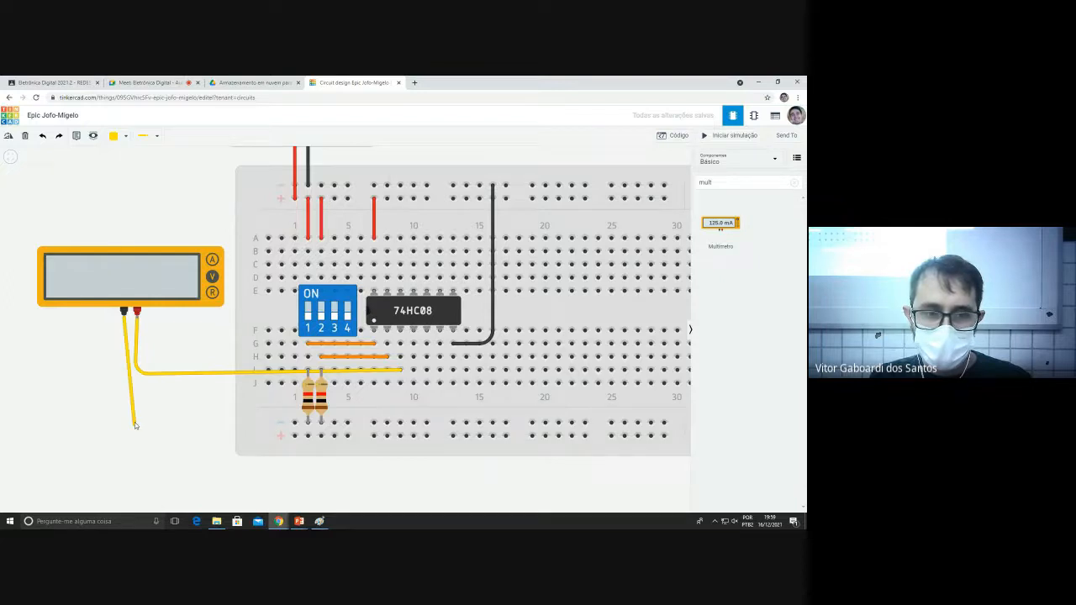
pyautogui.click(295, 422)
pyautogui.click(122, 136)
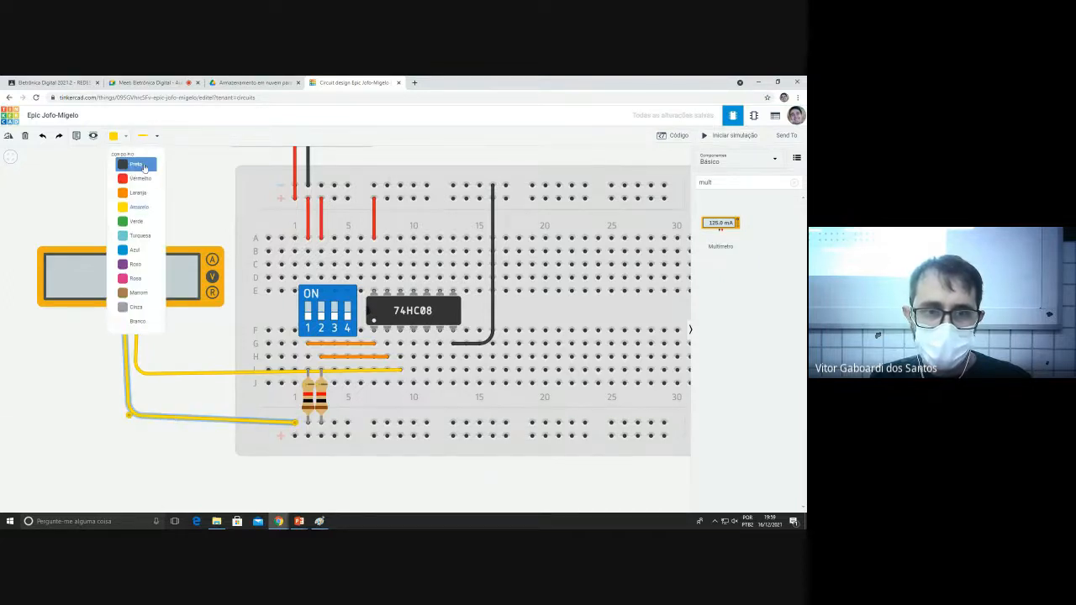
pyautogui.click(126, 161)
pyautogui.moveTo(128, 415); pyautogui.dragTo(124, 418)
pyautogui.moveTo(135, 373); pyautogui.dragTo(138, 376)
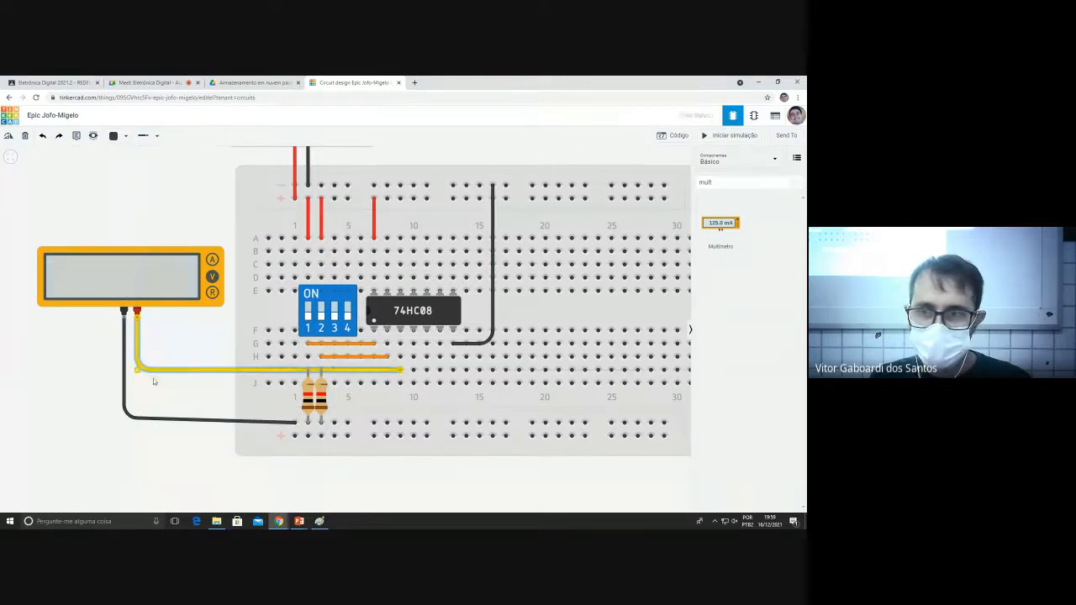
# Start the simulation and check the multimeter reading at the 74HC08's first output with all DIP switches off.
pyautogui.click(728, 136)
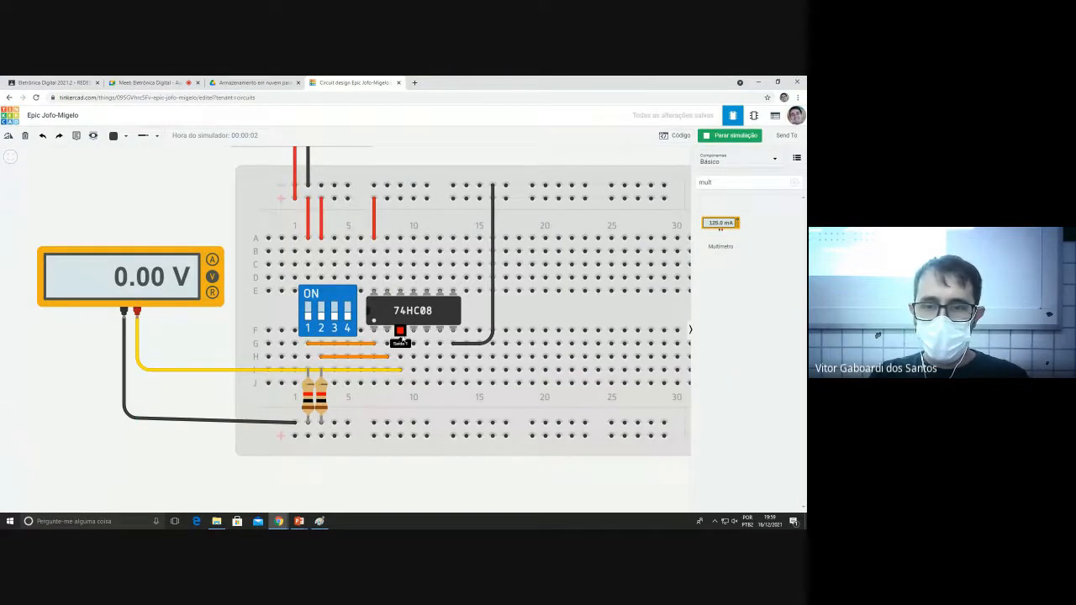
pyautogui.scroll(2, 399, 332)
pyautogui.scroll(-2, 337, 341)
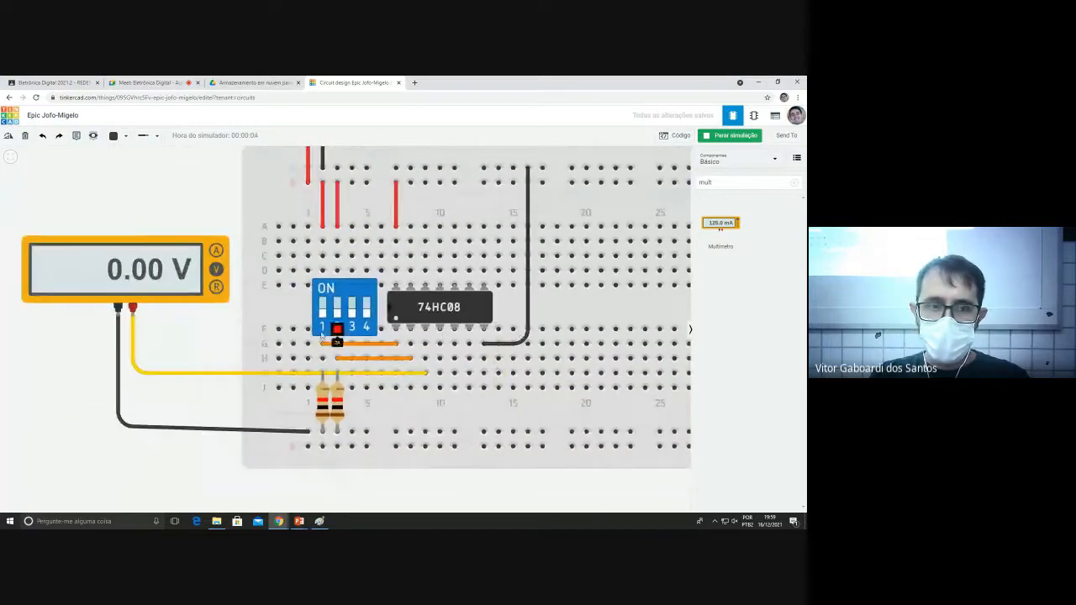
pyautogui.scroll(1, 242, 339)
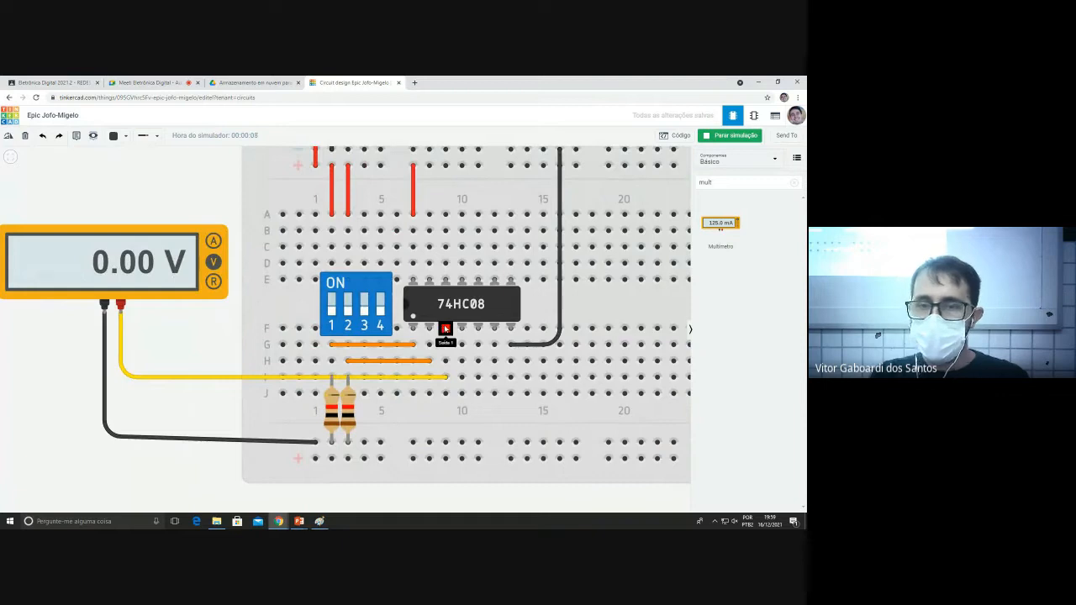
pyautogui.scroll(1, 445, 329)
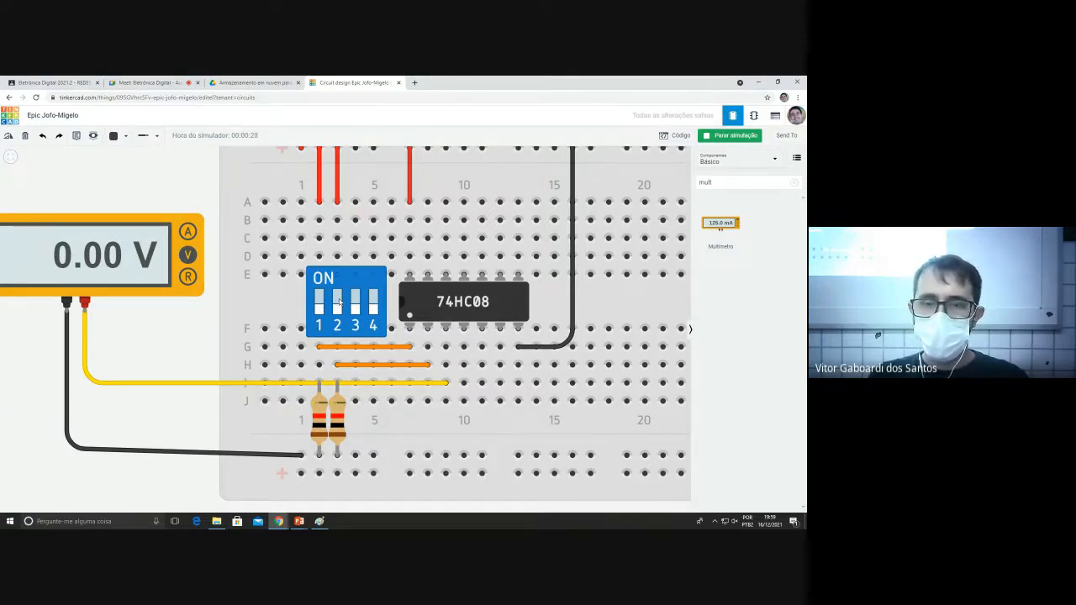
# Turn on only DIP switch 2 and compare the output with the A=0, B=1 row of the truth table in the slideshow.
pyautogui.hotkey('alt', 'Tab')
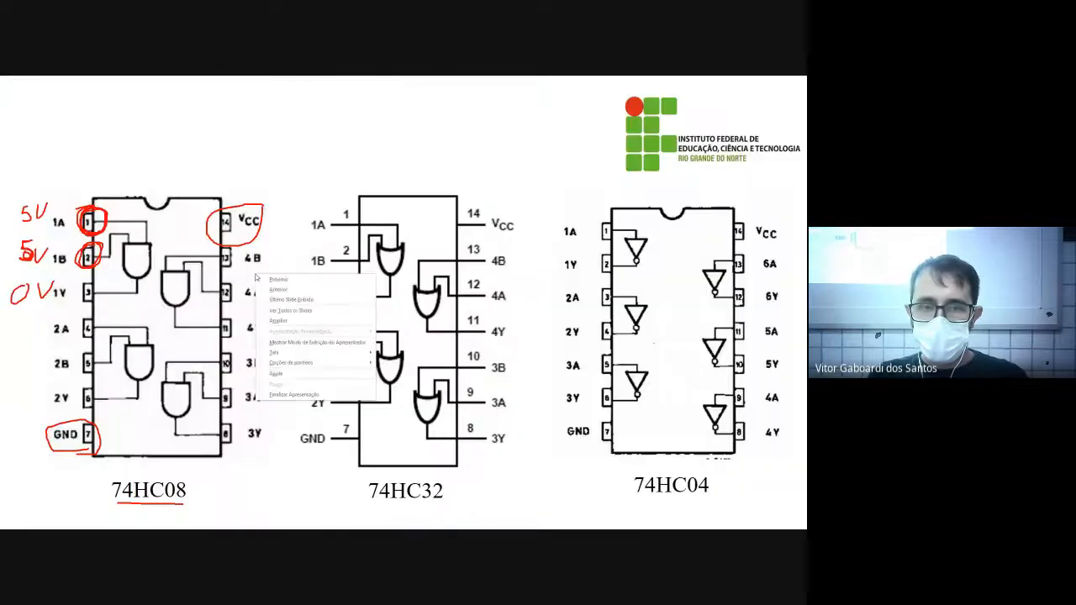
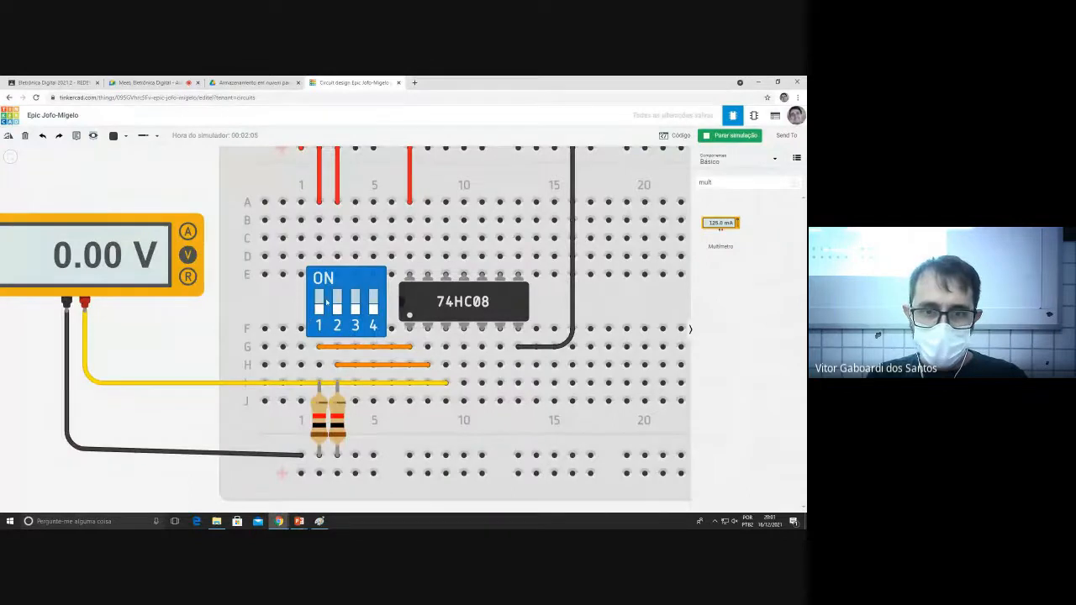
pyautogui.click(338, 301)
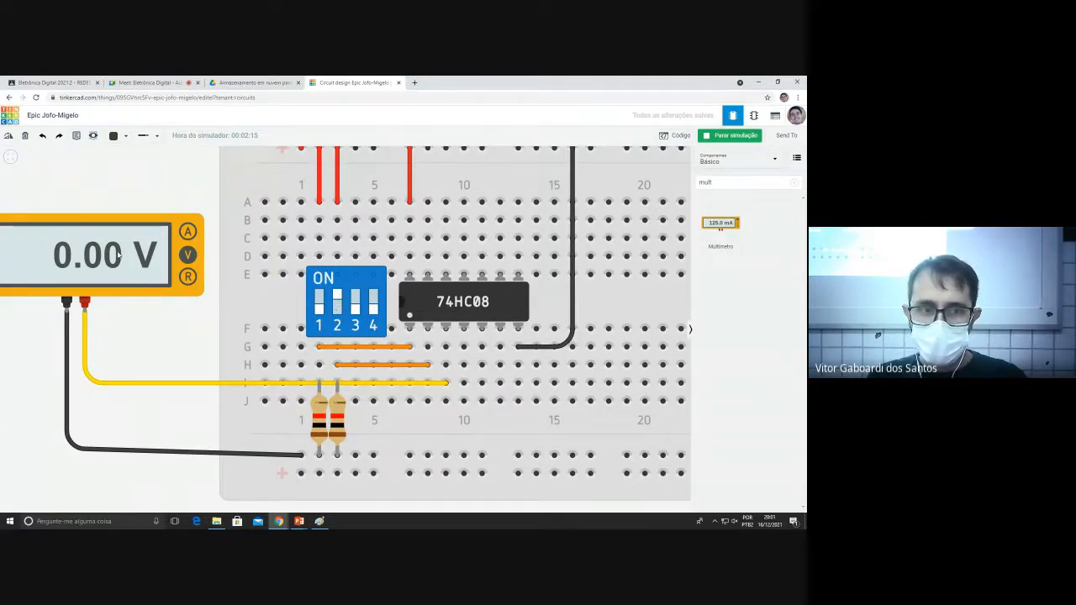
pyautogui.hotkey('alt', 'Tab')
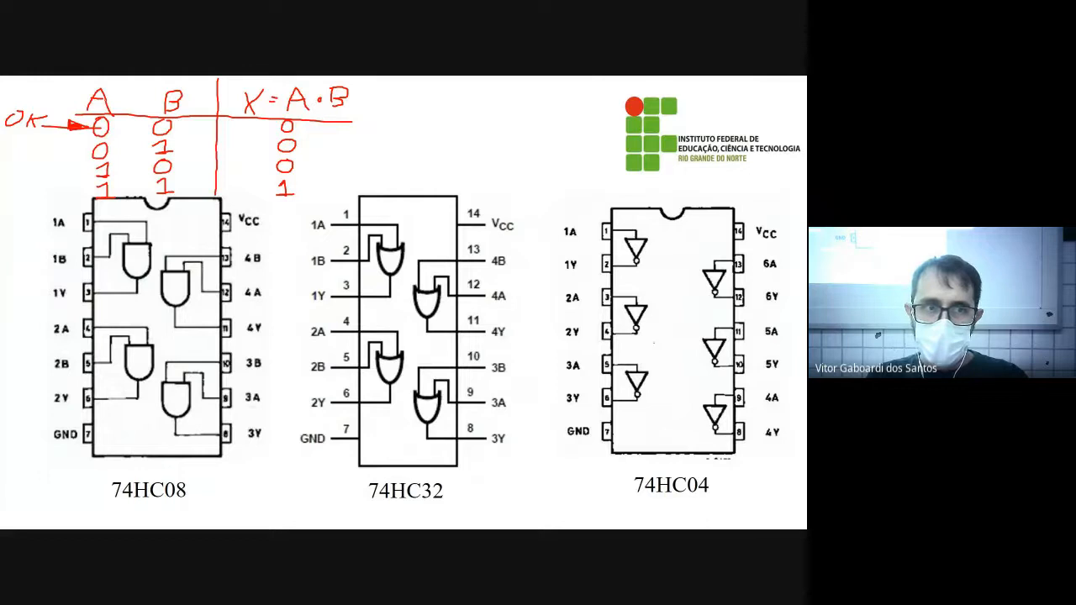
# In the circuit, turn on only DIP switch 1 and compare the output with the A=1, B=0 row of the slide's truth table.
pyautogui.hotkey('alt', 'Tab')
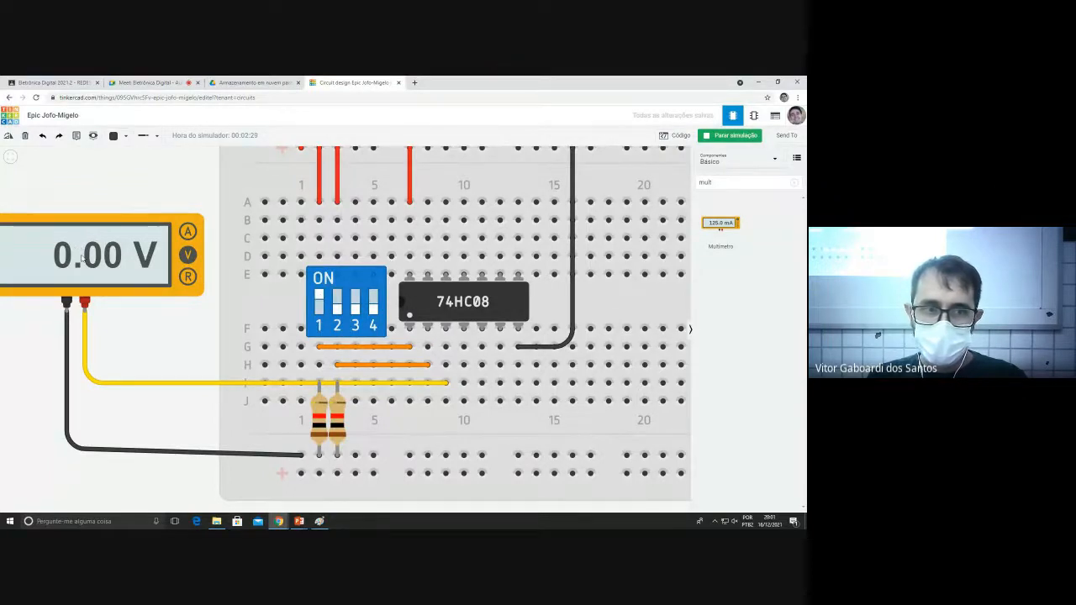
pyautogui.hotkey('alt', 'Tab')
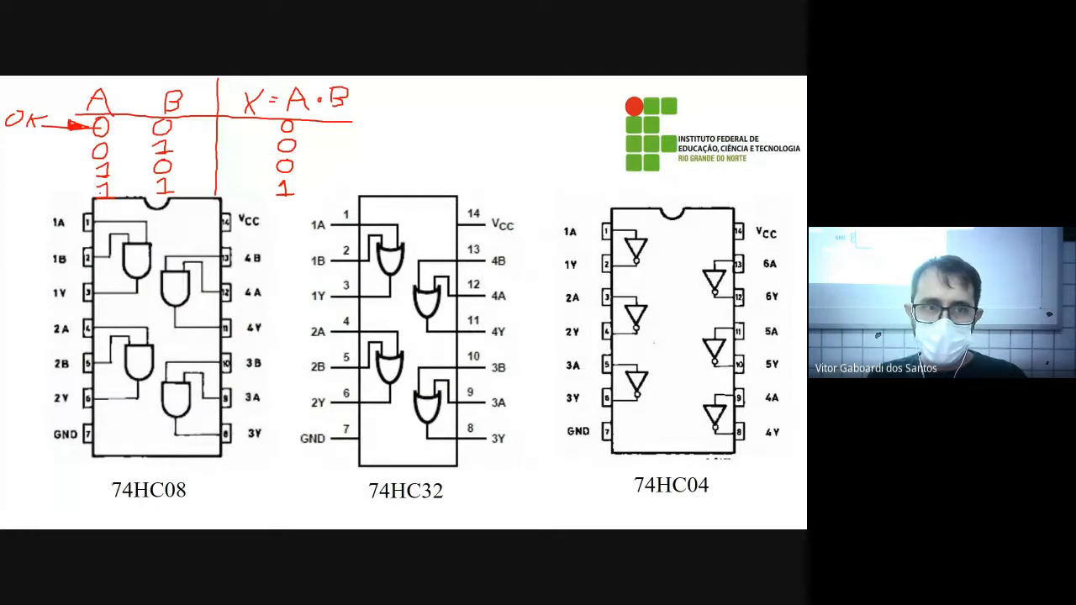
pyautogui.hotkey('alt', 'Tab')
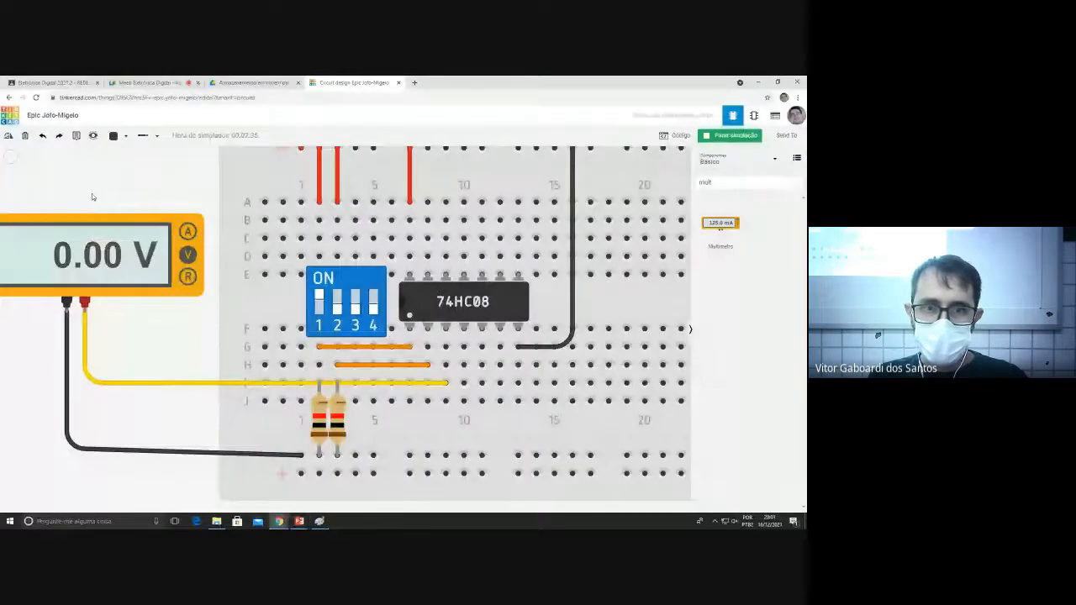
# Turn on DIP switch 2 together with switch 1 and compare the output with the A=1, B=1 row of the slide's truth table.
pyautogui.click(334, 299)
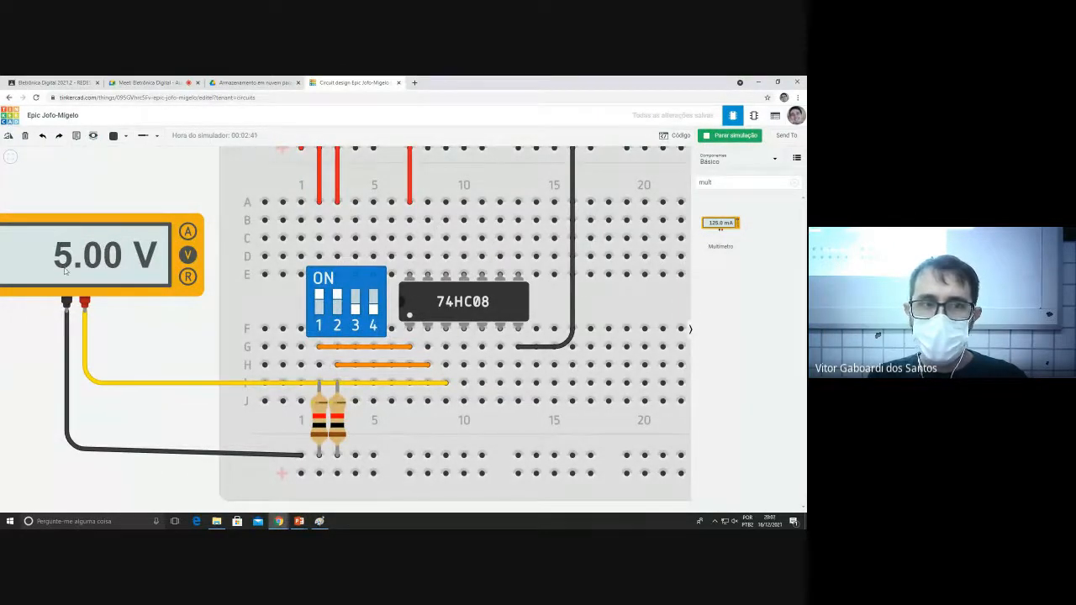
pyautogui.hotkey('alt', 'Tab')
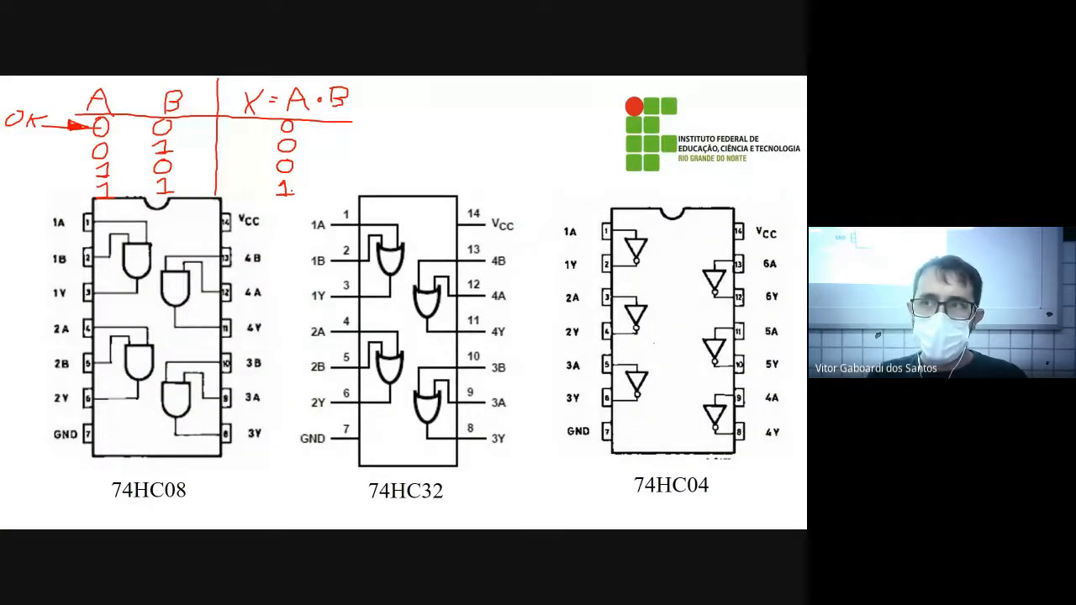
pyautogui.hotkey('alt', 'Tab')
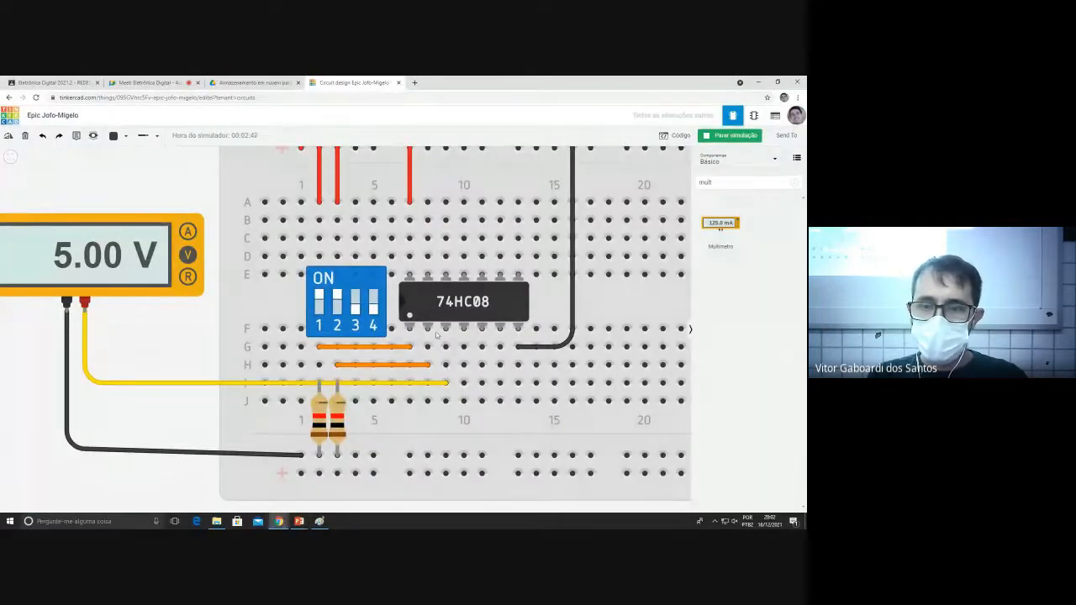
pyautogui.hotkey('alt', 'Tab')
pyautogui.hotkey('alt', 'Tab')
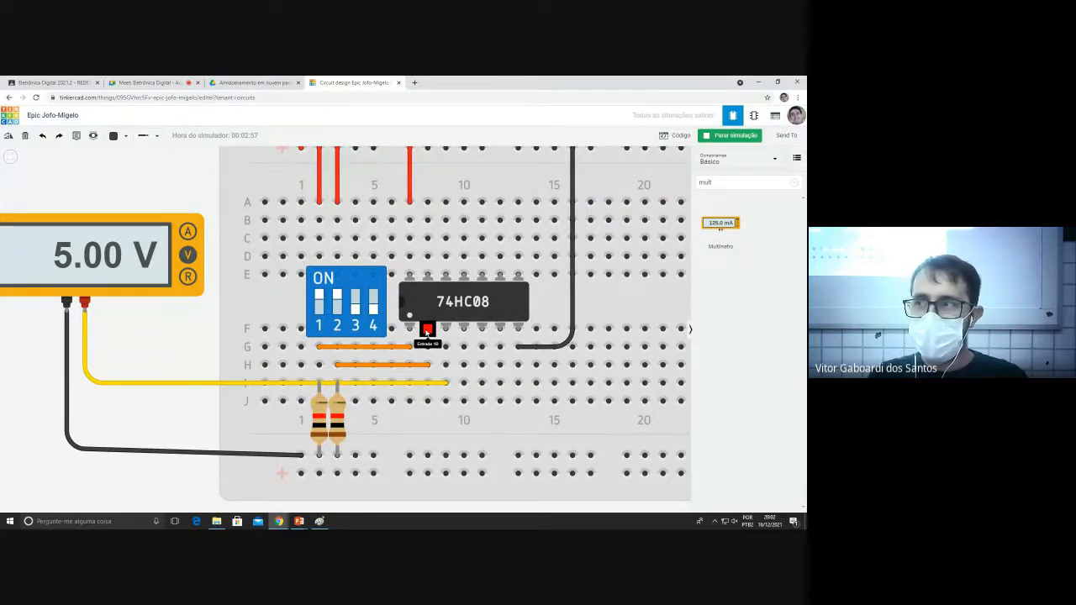
# Check the chat messages in the Google Meet call and return to the Tinkercad circuit.
pyautogui.click(151, 83)
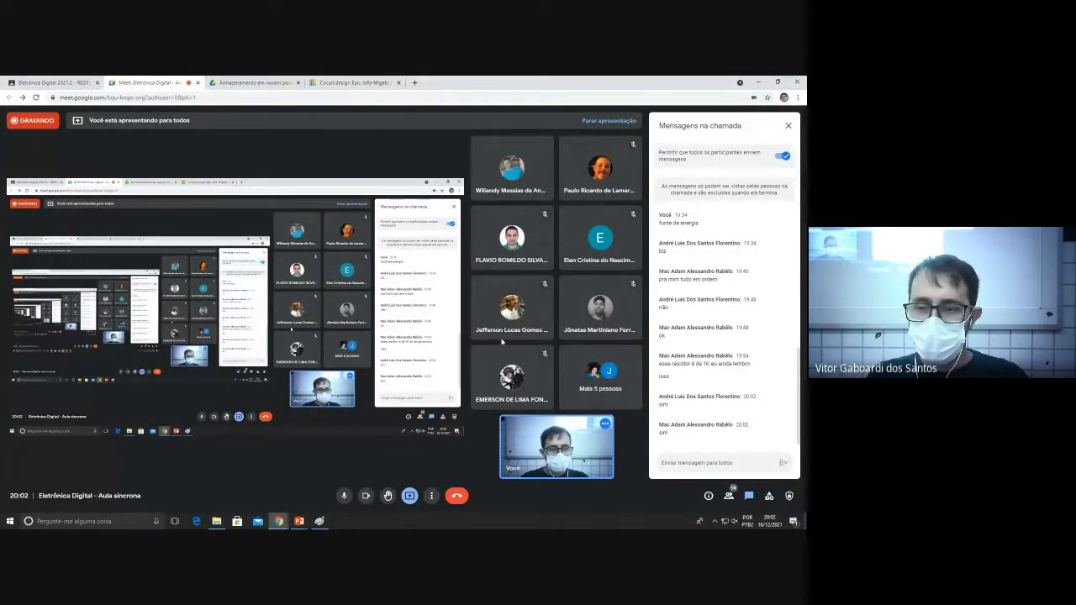
pyautogui.hotkey('alt', 'Tab')
pyautogui.hotkey('alt', 'Tab')
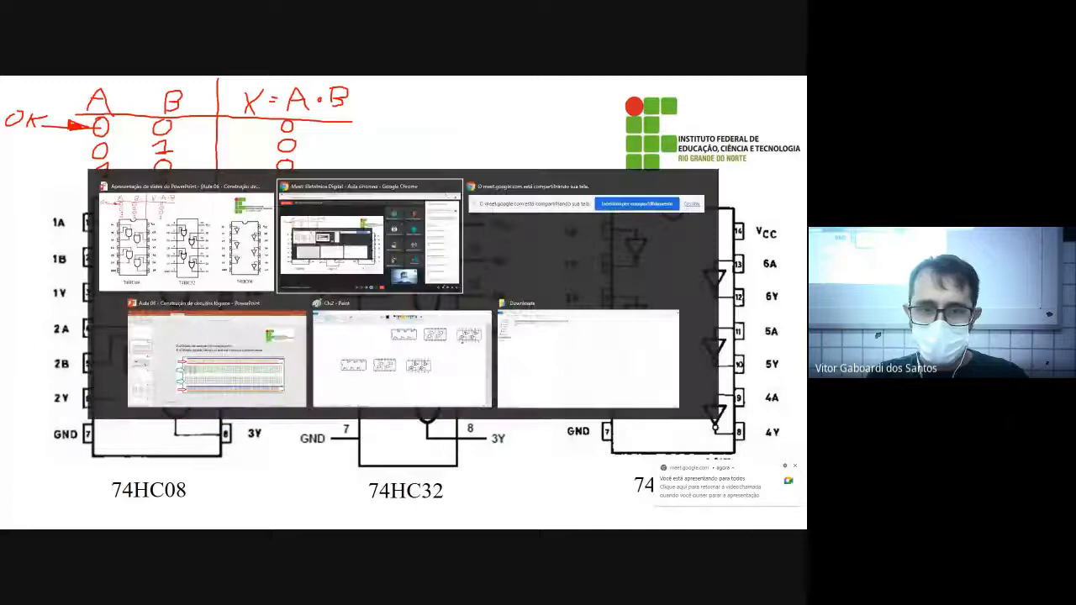
pyautogui.hotkey('alt', 'Tab')
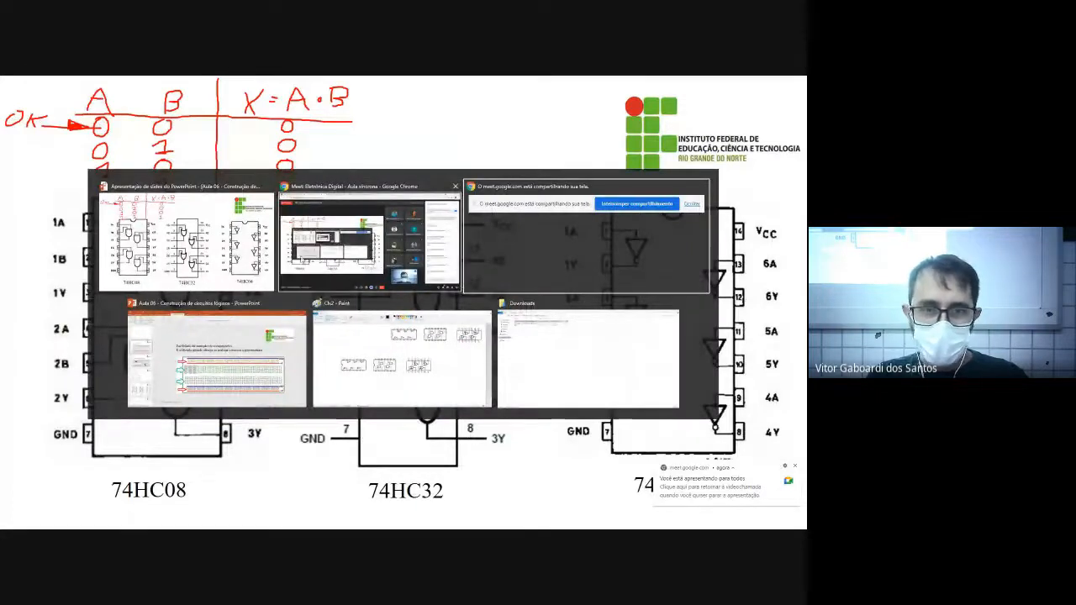
pyautogui.click(370, 224)
pyautogui.click(353, 83)
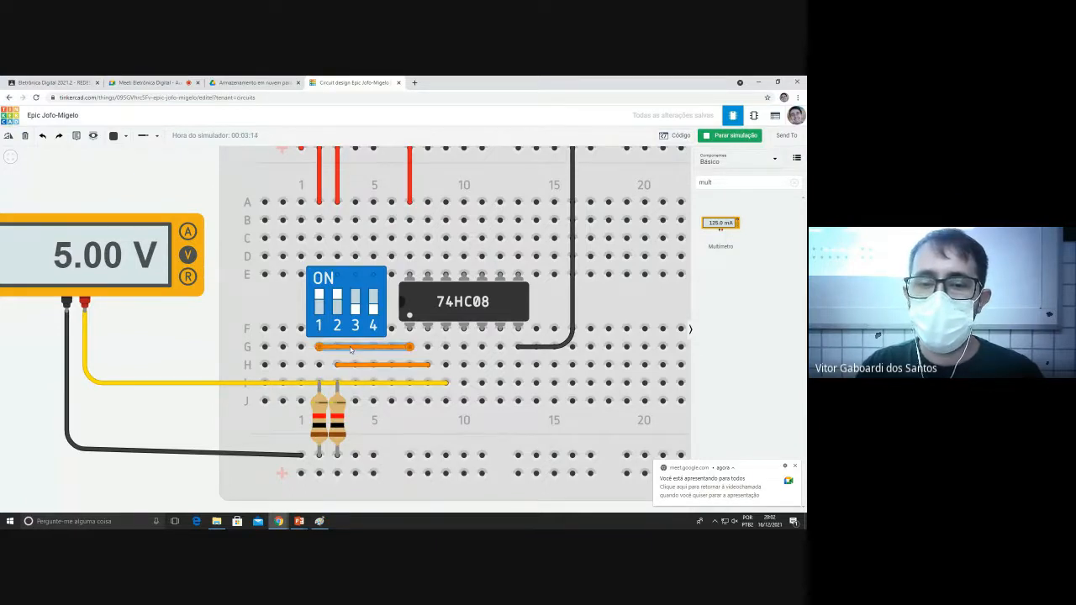
# Inspect the two orange input wires and the red supply wire of DIP switch 2, selecting each in turn.
pyautogui.click(353, 347)
pyautogui.click(354, 364)
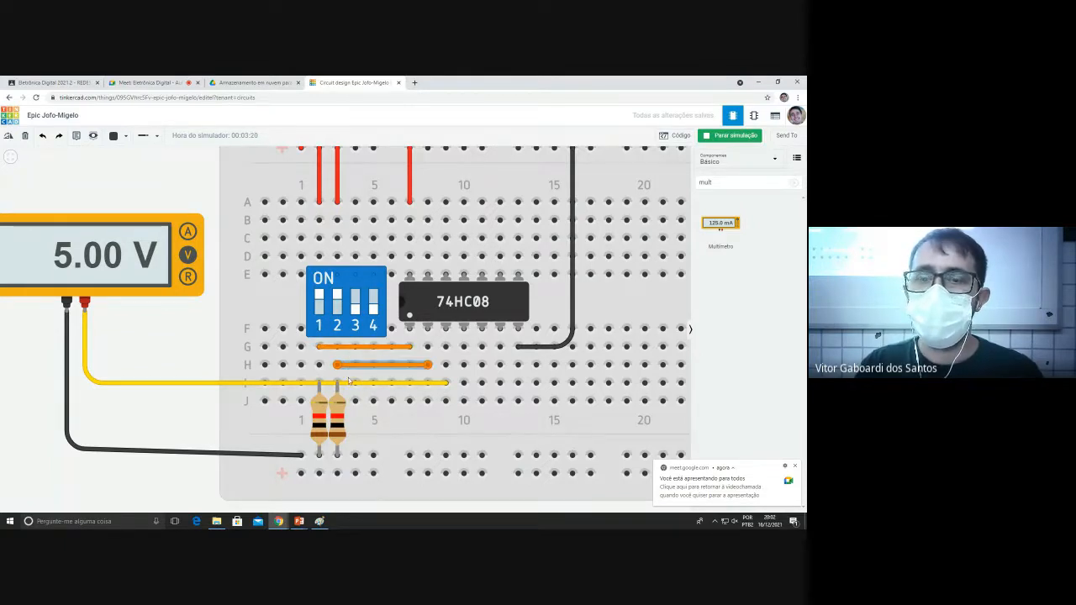
pyautogui.scroll(-2, 387, 393)
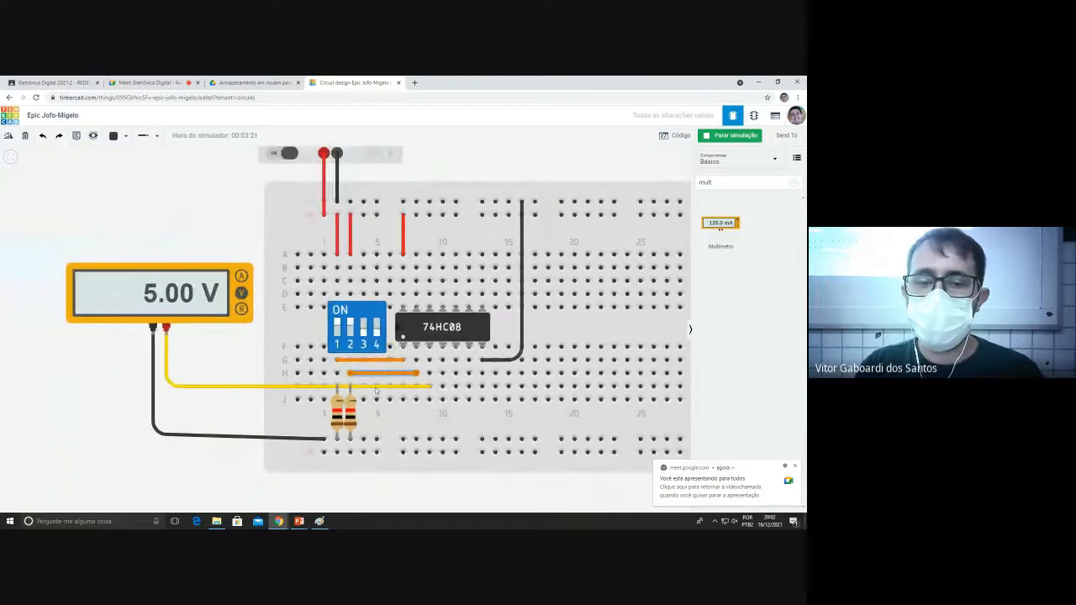
pyautogui.click(350, 245)
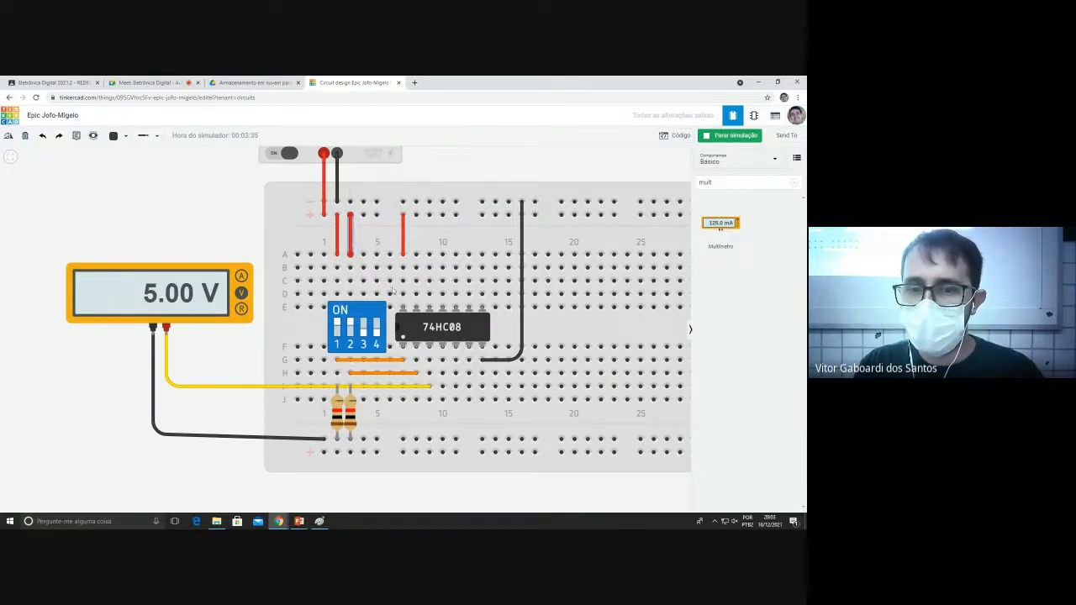
# Inspect the multimeter's yellow output wire, the red supply wire of the 74HC08, and the chip's power pin with its breadboard column.
pyautogui.click(402, 387)
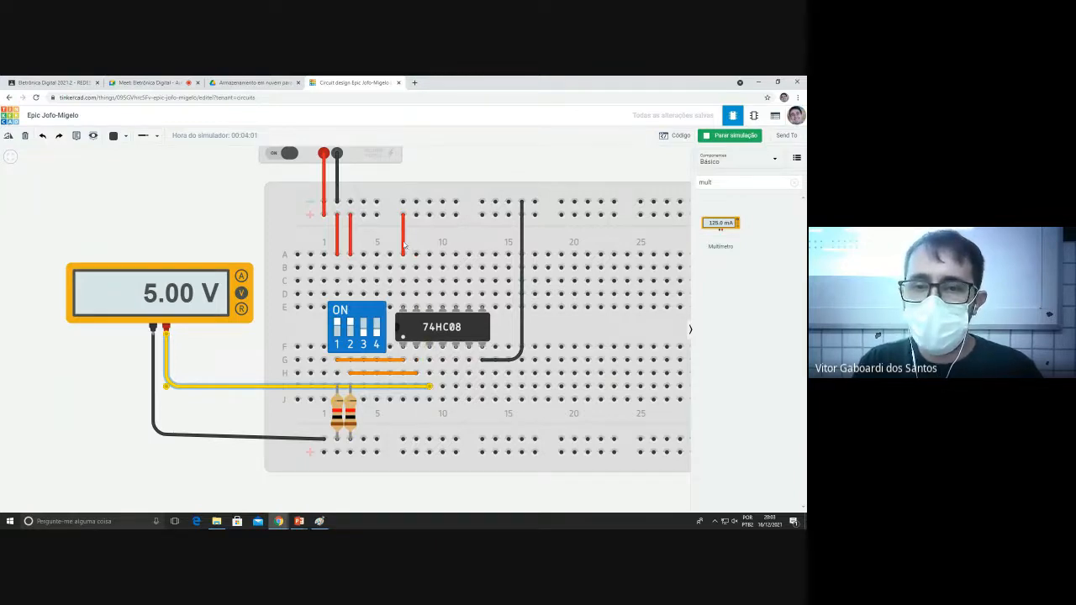
pyautogui.moveTo(404, 244)
pyautogui.mouseDown()
pyautogui.moveTo(403, 264)
pyautogui.moveTo(403, 255)
pyautogui.mouseUp()
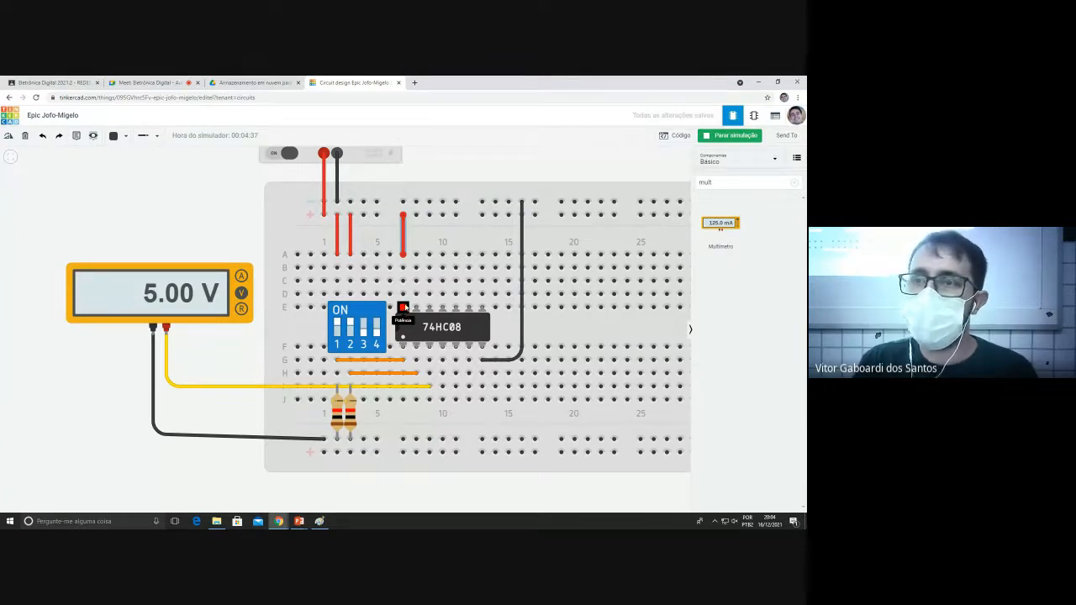
pyautogui.scroll(2, 405, 307)
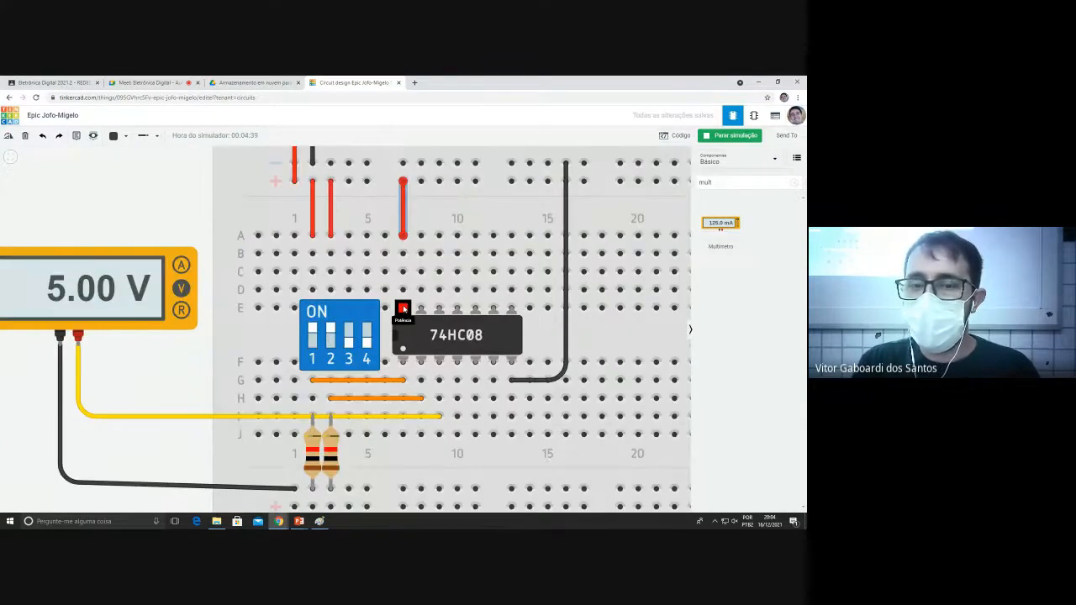
pyautogui.scroll(2, 405, 309)
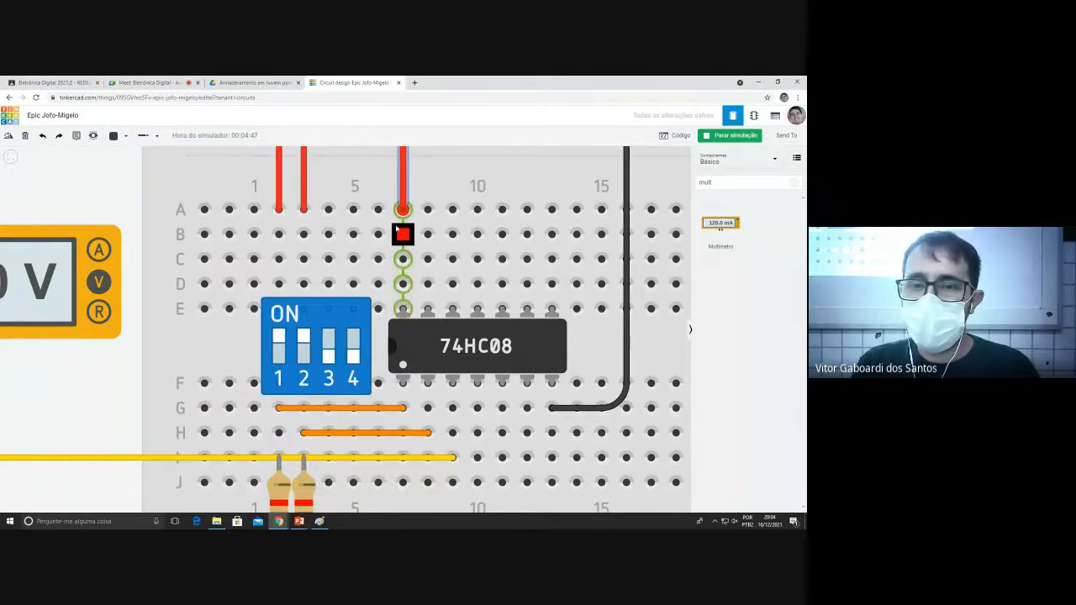
pyautogui.scroll(-2, 408, 334)
pyautogui.scroll(-1, 407, 334)
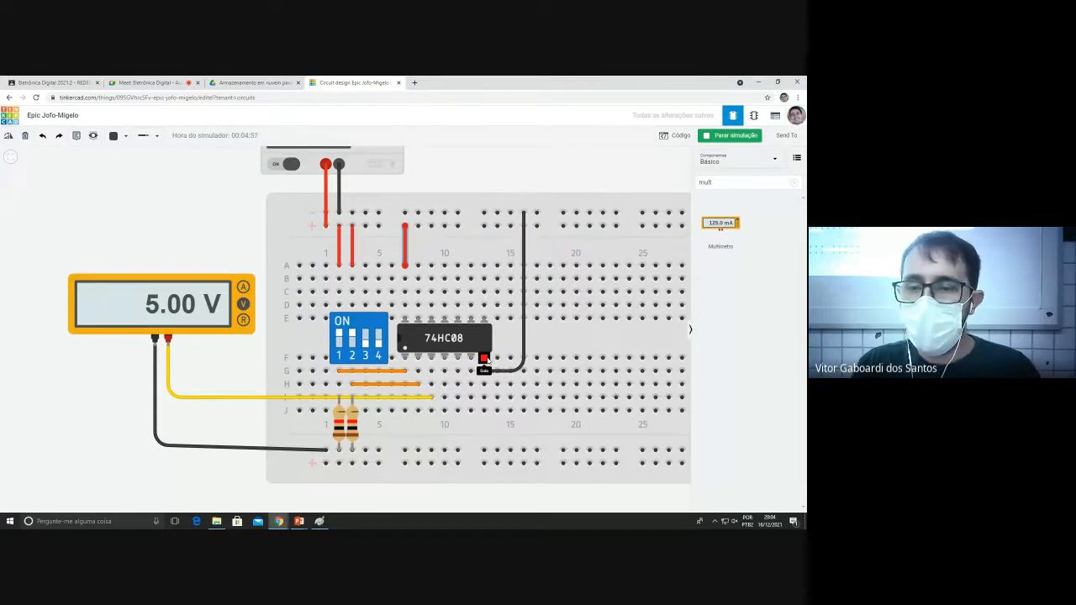
# Inspect the 74HC08's ground pin and black ground wire, and select the two red DIP switch supply wires in turn.
pyautogui.scroll(5, 484, 360)
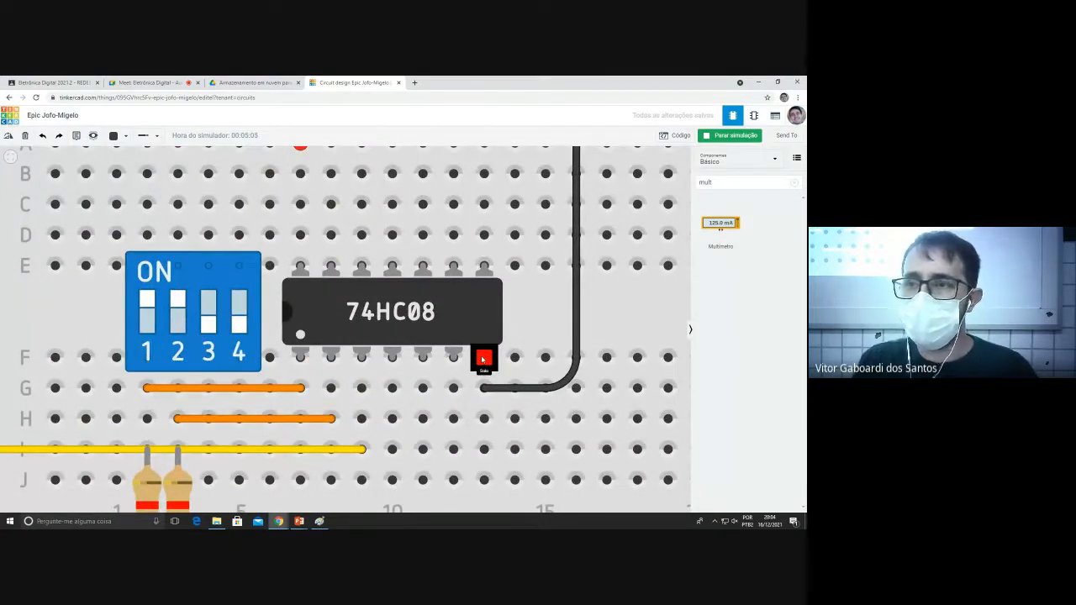
pyautogui.moveTo(482, 359); pyautogui.dragTo(484, 389)
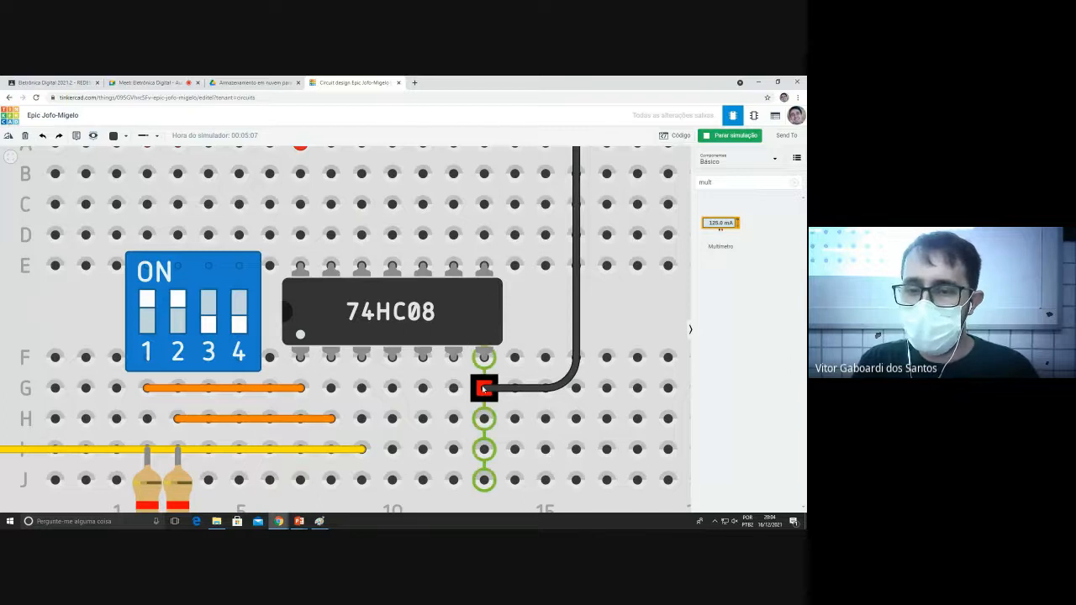
pyautogui.scroll(-2, 484, 390)
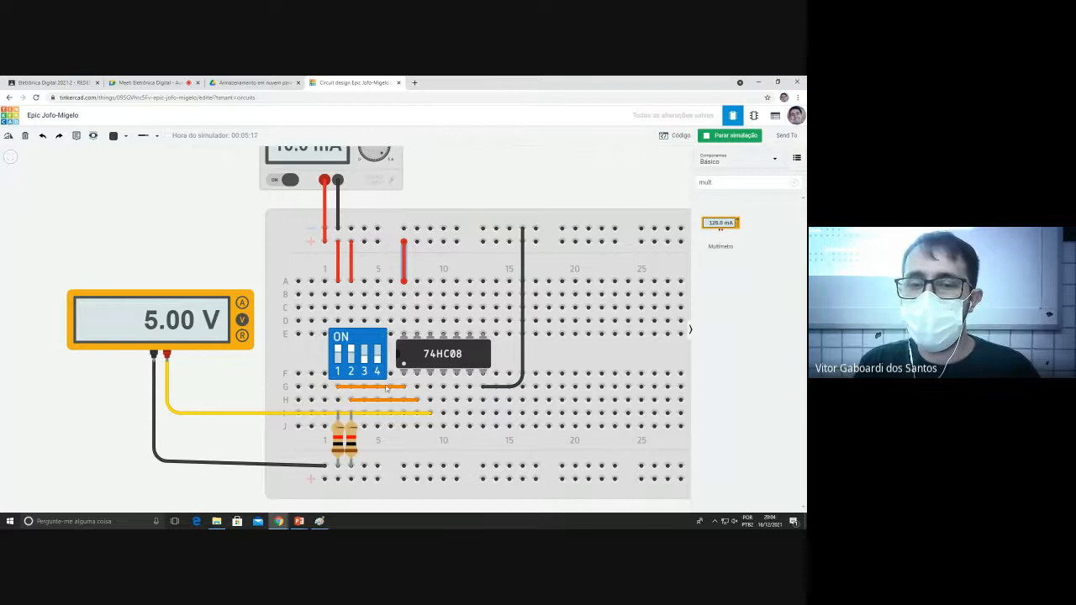
pyautogui.click(521, 267)
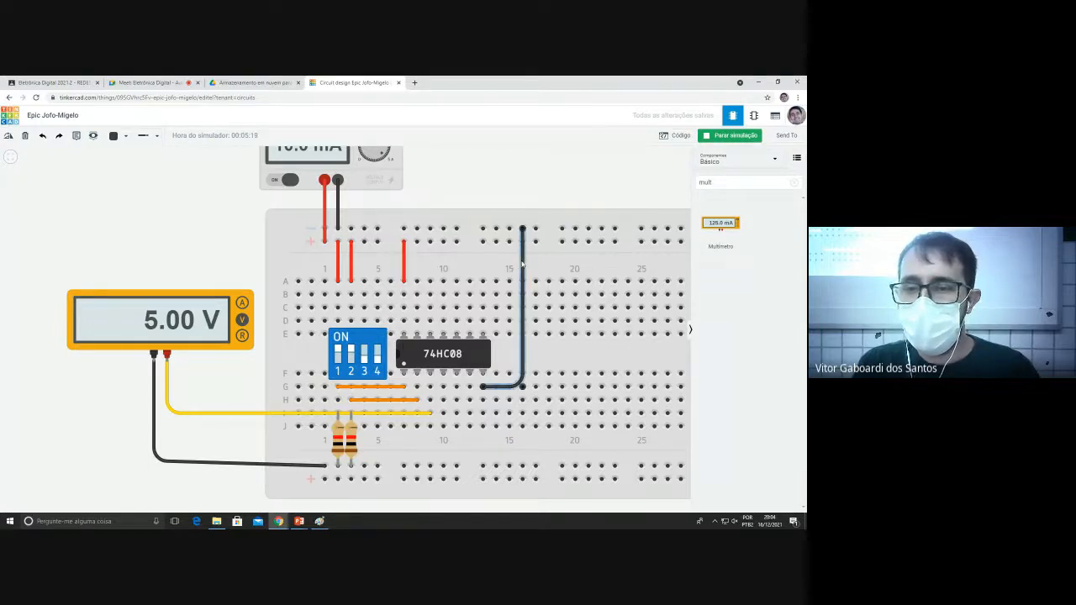
pyautogui.click(339, 262)
pyautogui.click(351, 263)
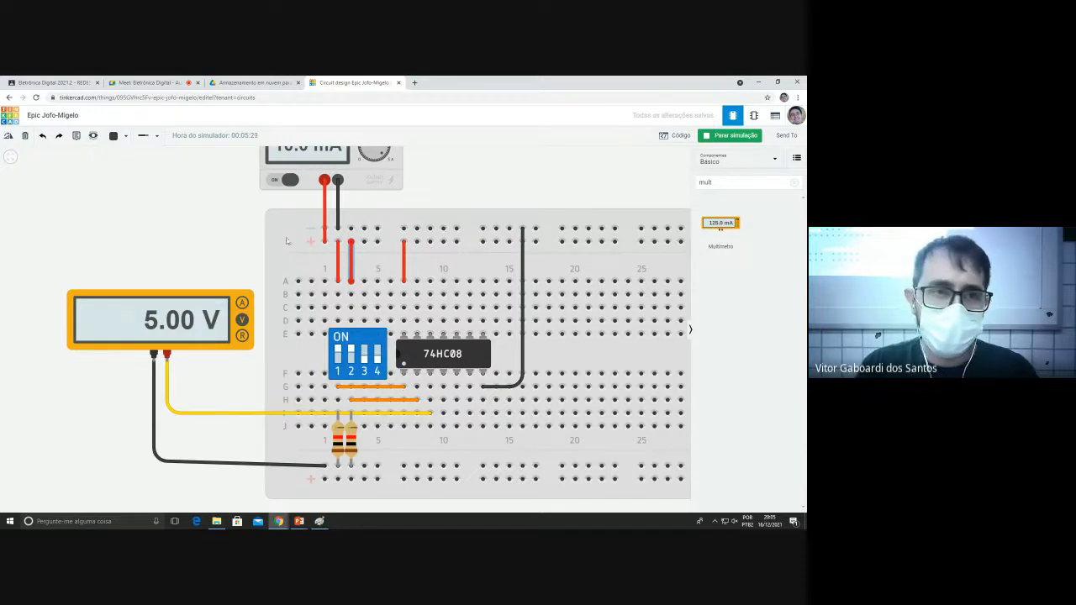
# Check the Google Meet chat and the pinout slide, and return to Tinkercad to examine the 74HC08 up close.
pyautogui.click(145, 82)
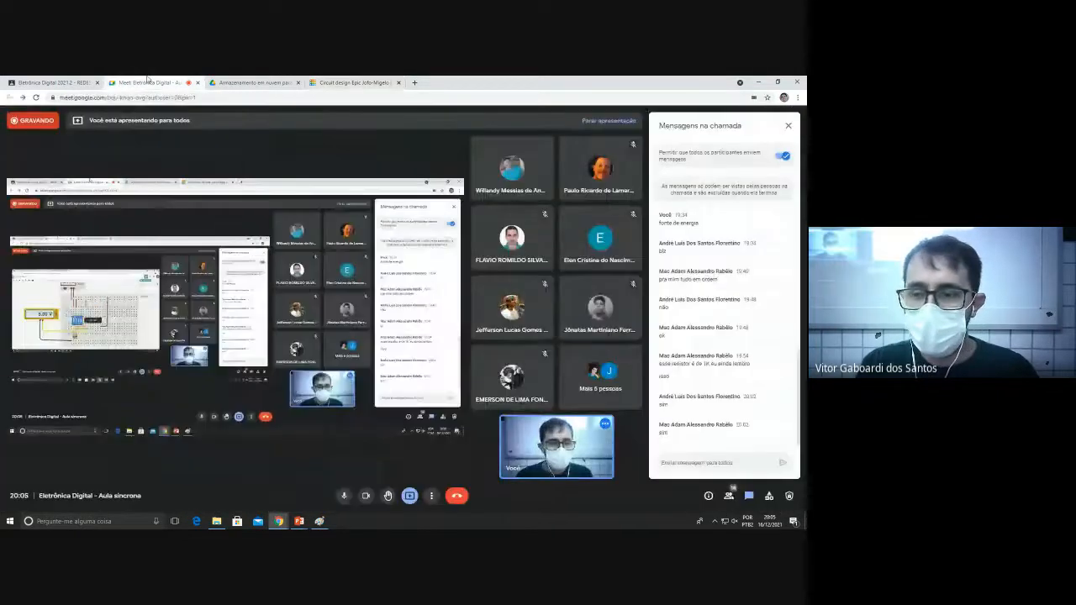
pyautogui.click(352, 83)
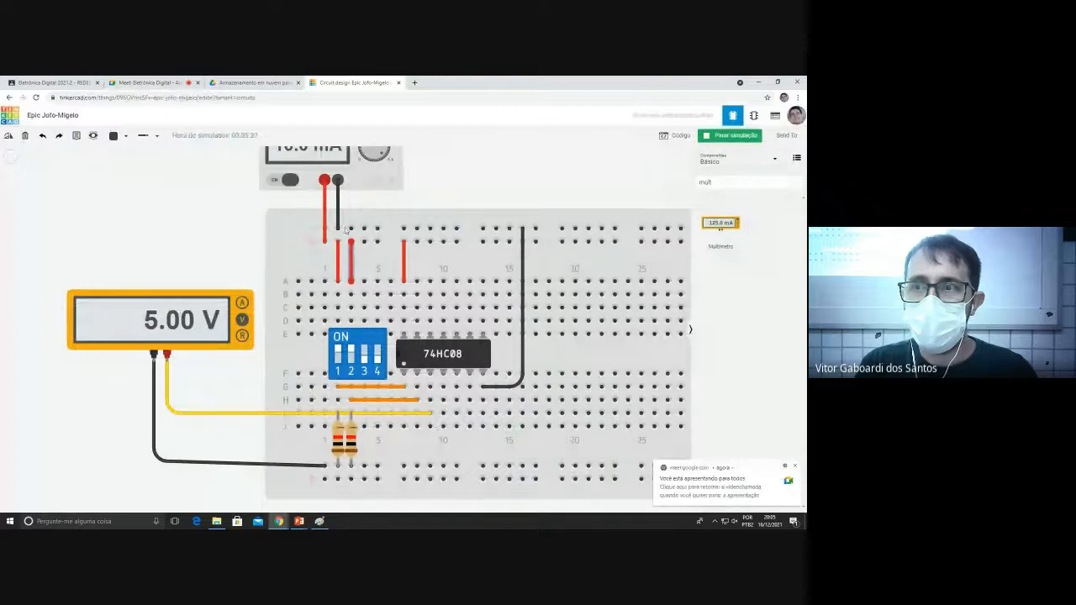
pyautogui.hotkey('alt', 'Tab')
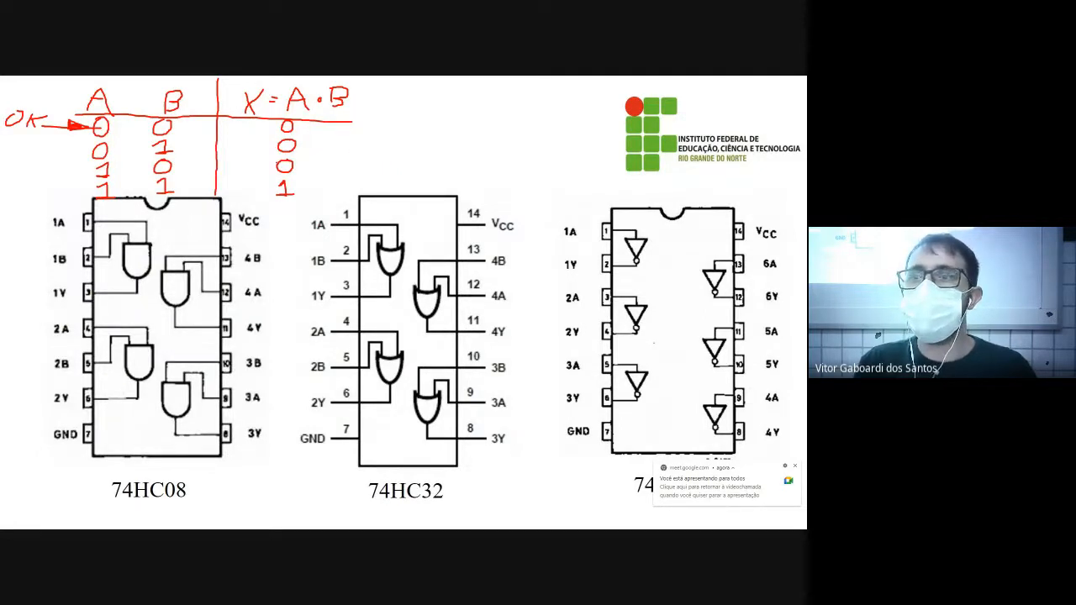
pyautogui.hotkey('alt', 'Tab')
pyautogui.scroll(3, 419, 354)
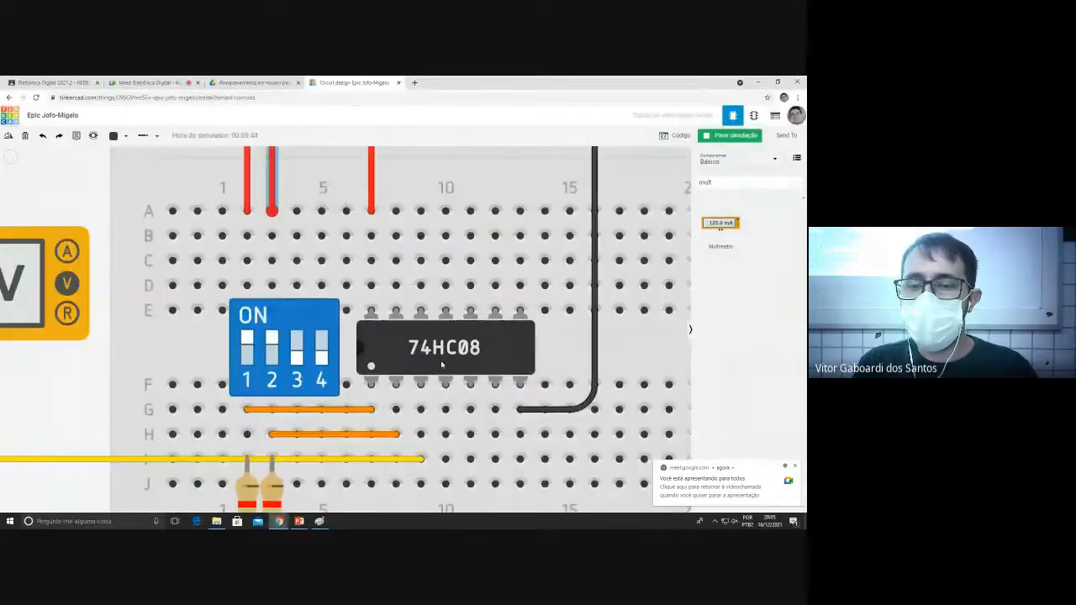
pyautogui.scroll(2, 419, 353)
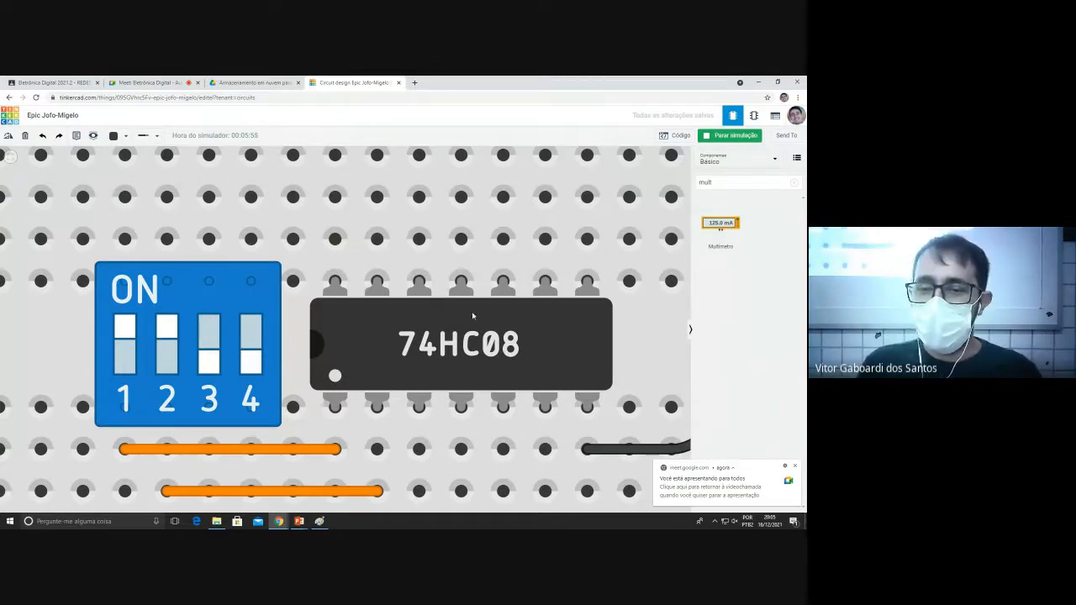
# Search Google Images for "74hc08" in a new browser tab and open the BragitOff.com quad 2-input AND gate pinout.
pyautogui.click(413, 82)
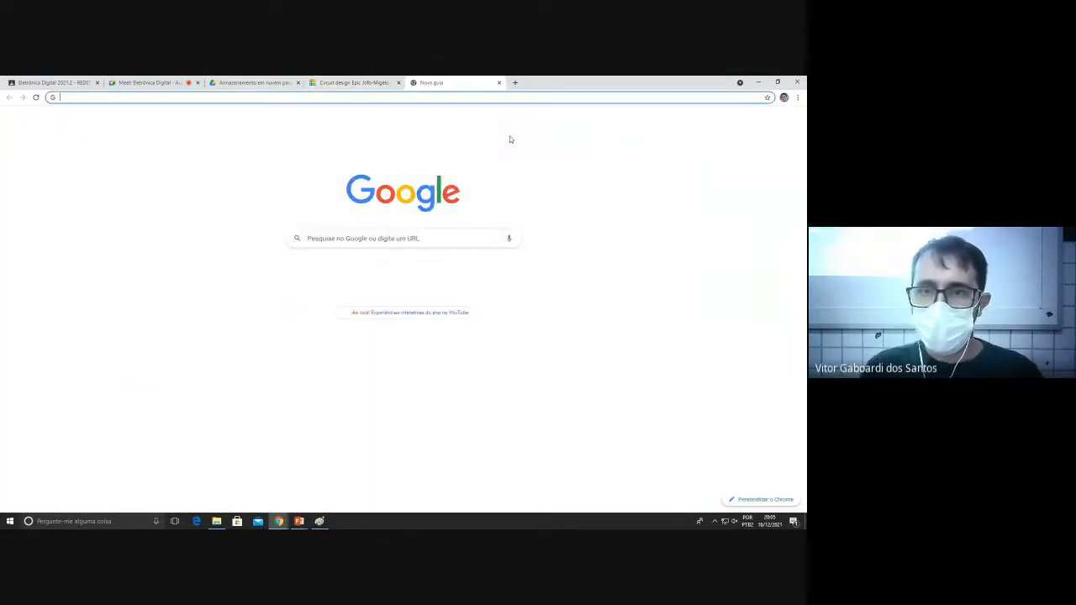
pyautogui.write('74')
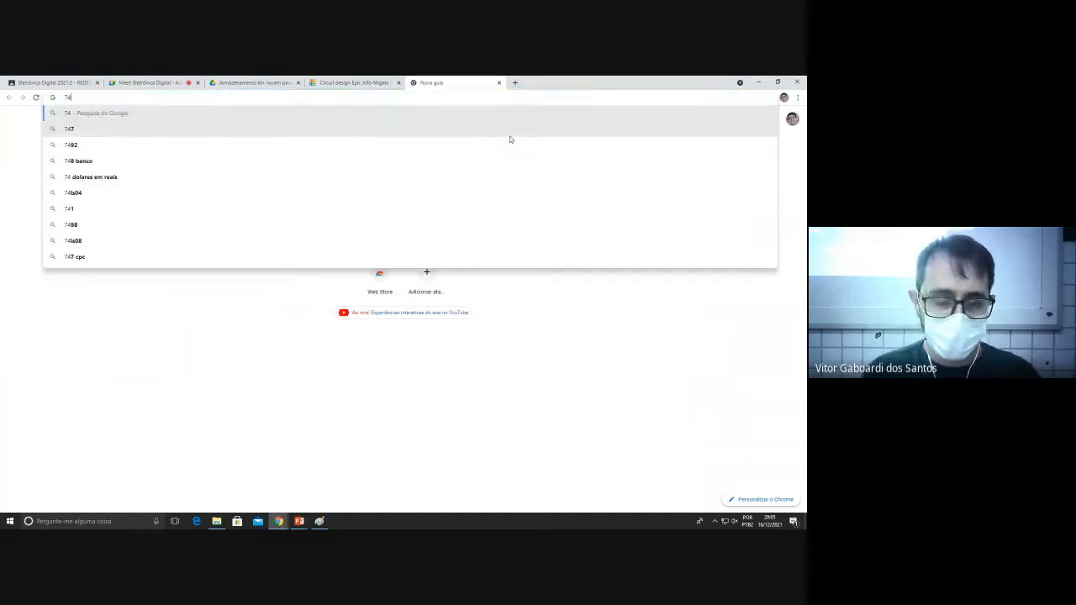
pyautogui.write('hc08')
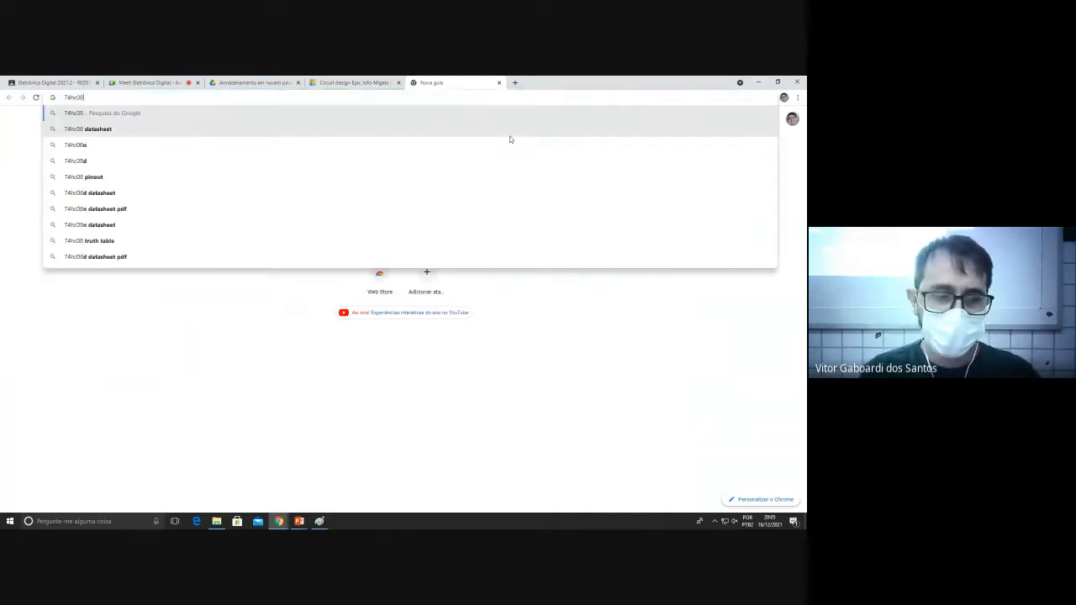
pyautogui.press('Return')
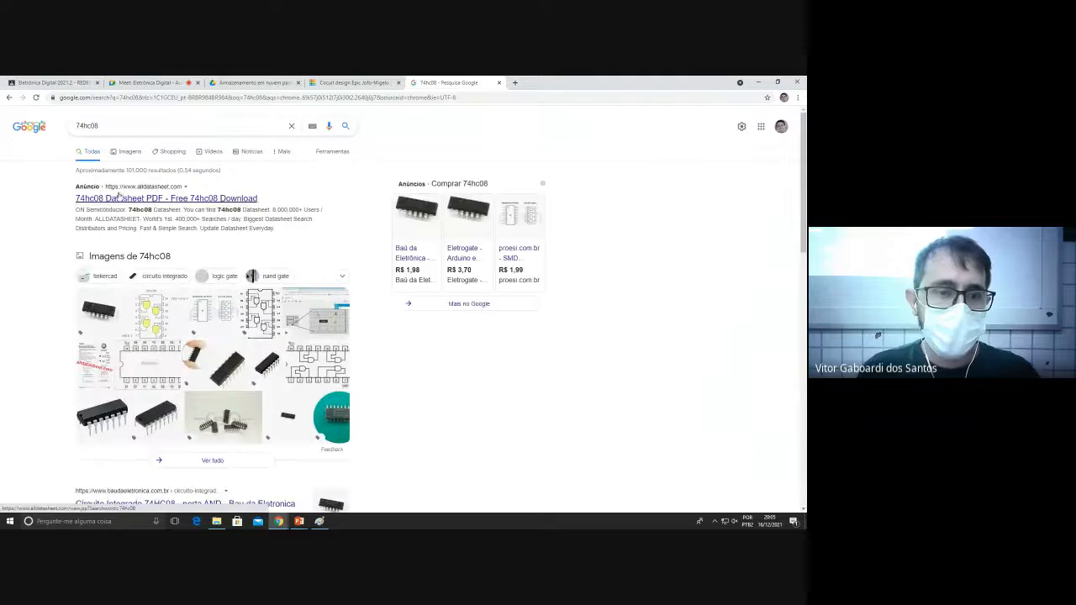
pyautogui.click(128, 152)
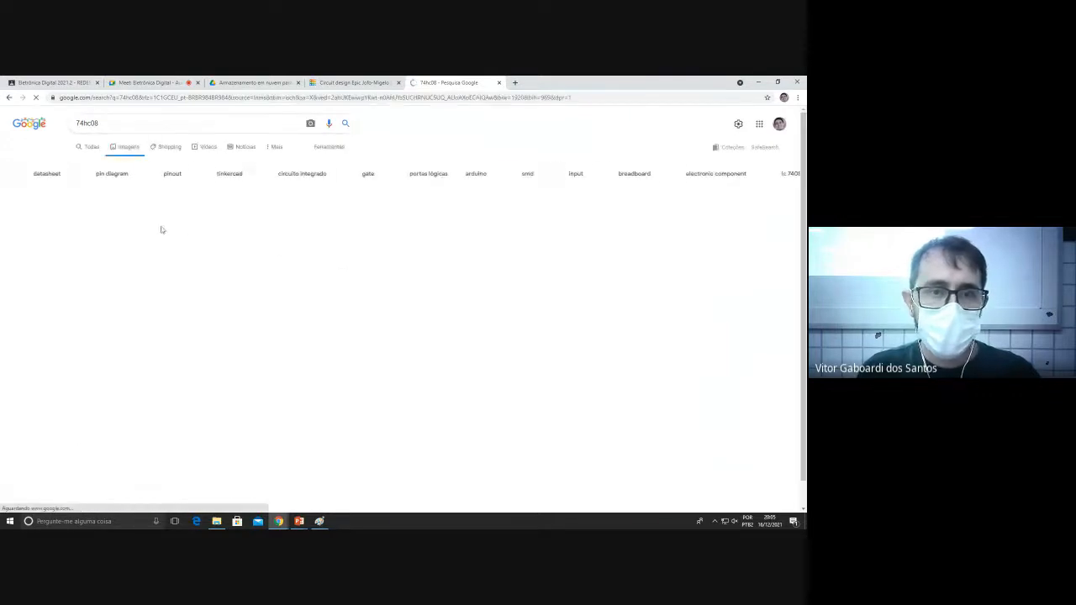
pyautogui.click(209, 233)
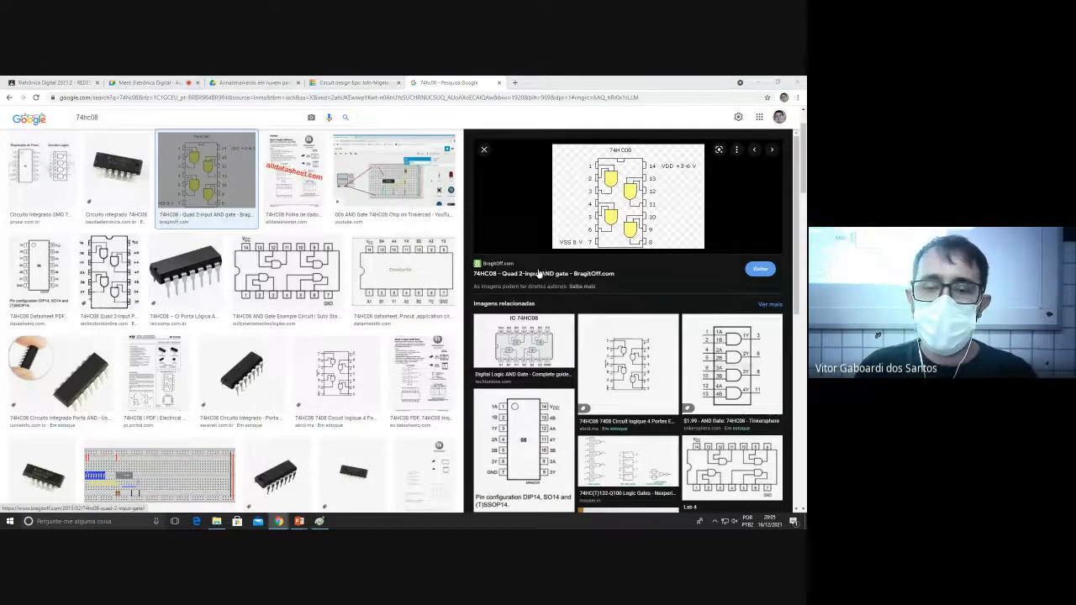
# Underline the 74HC32 label on the pinout slide in red and return to the browser.
pyautogui.hotkey('alt', 'Tab')
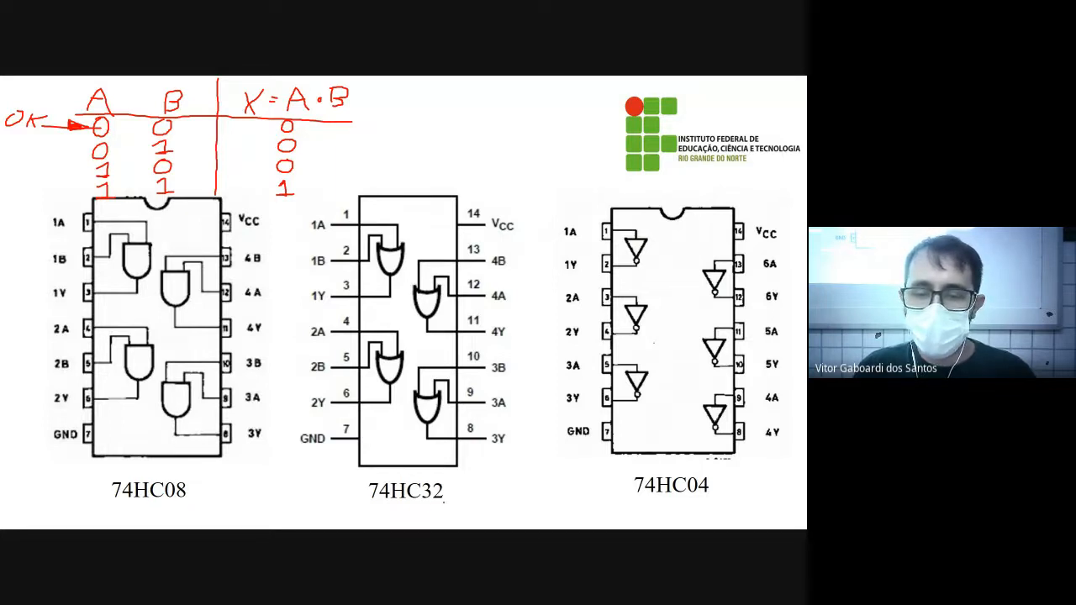
pyautogui.moveTo(443, 502); pyautogui.dragTo(380, 504)
pyautogui.hotkey('alt', 'Tab')
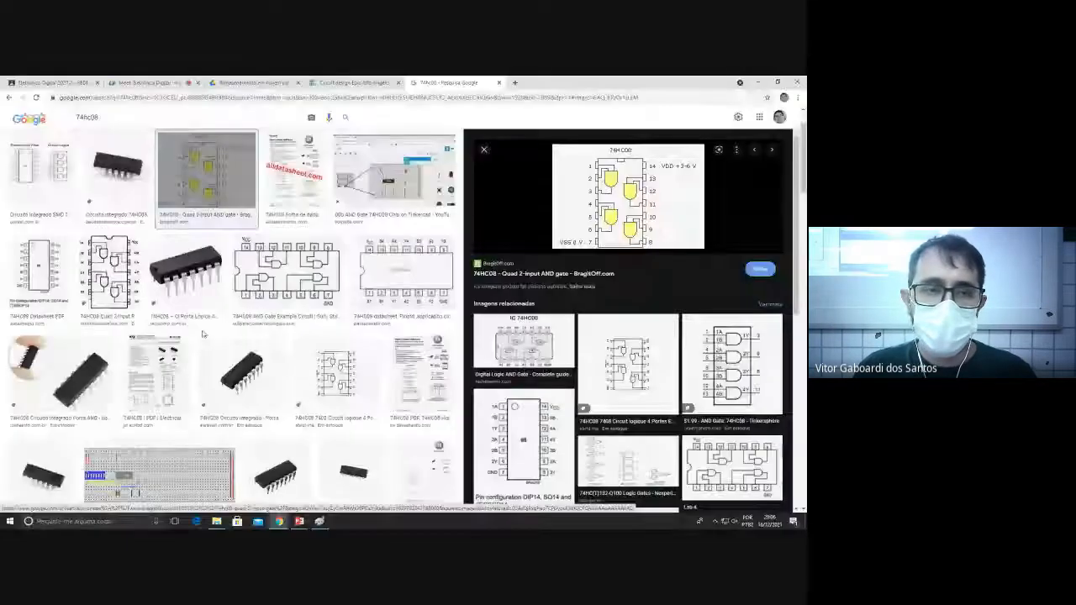
# Search Google Images for "74hc32" and open the AutoCore Robótica OR gate pinout diagram.
pyautogui.click(120, 117)
pyautogui.press('BackSpace')
pyautogui.press('BackSpace')
pyautogui.write('32')
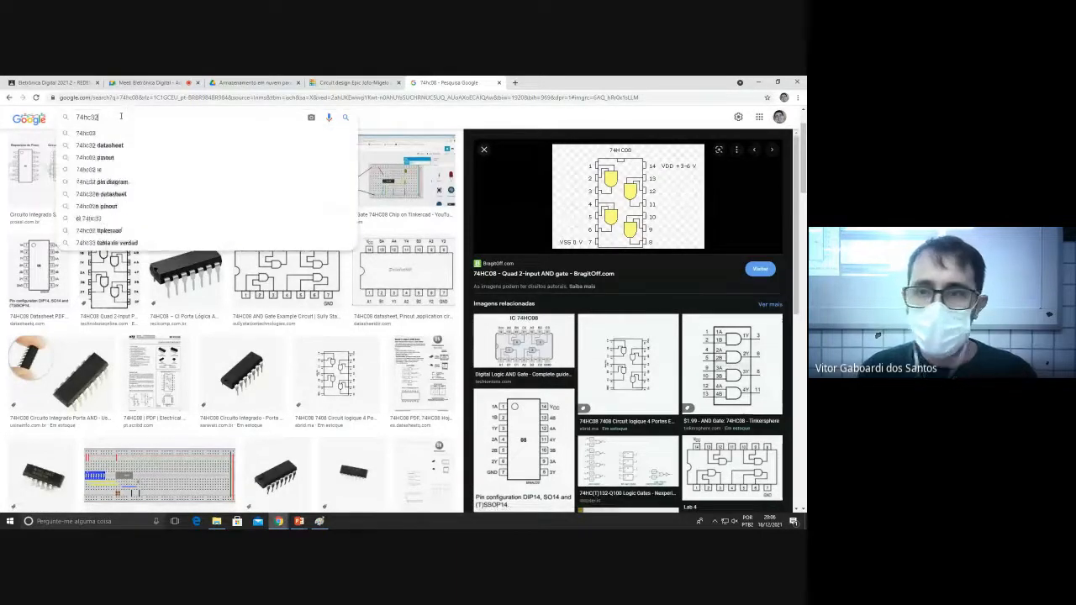
pyautogui.press('Return')
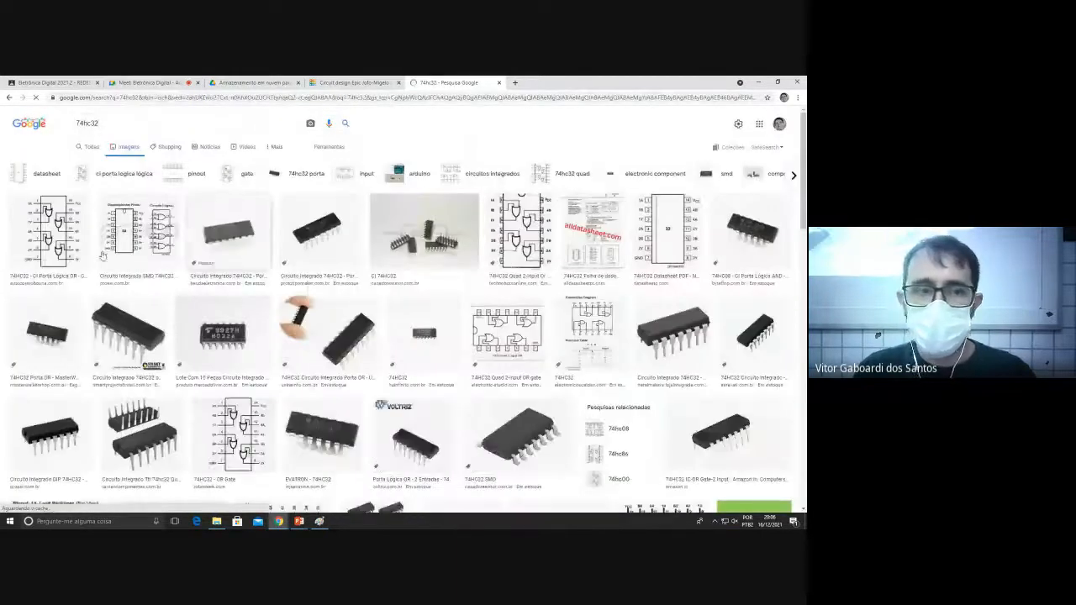
pyautogui.click(66, 246)
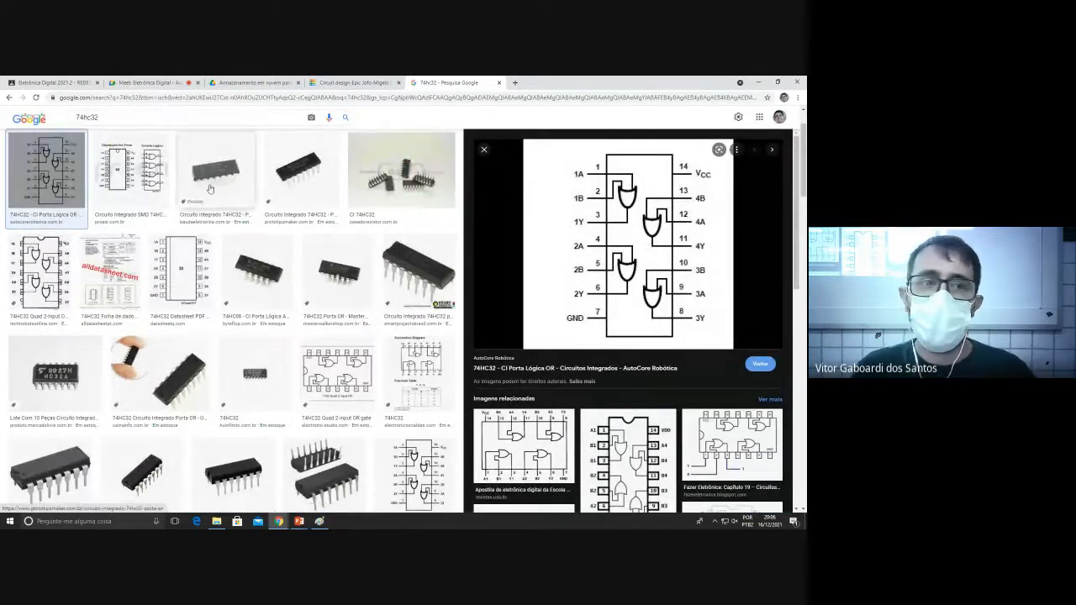
# Return to the Tinkercad circuit and delete the 74HC08 AND gate chip from the breadboard.
pyautogui.click(349, 83)
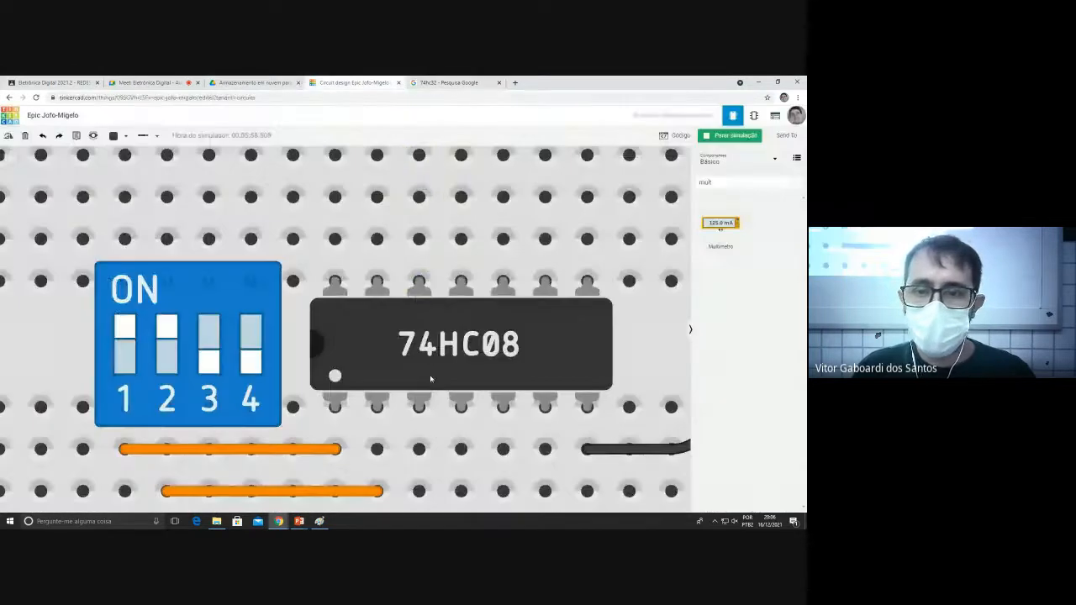
pyautogui.click(430, 379)
pyautogui.scroll(-4, 330, 364)
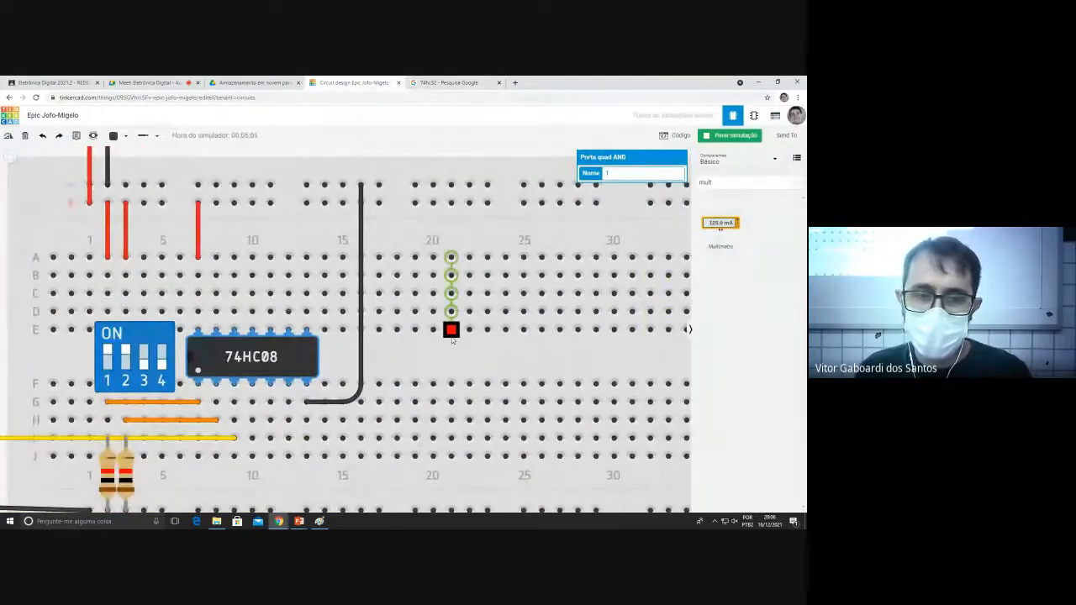
pyautogui.press('Delete')
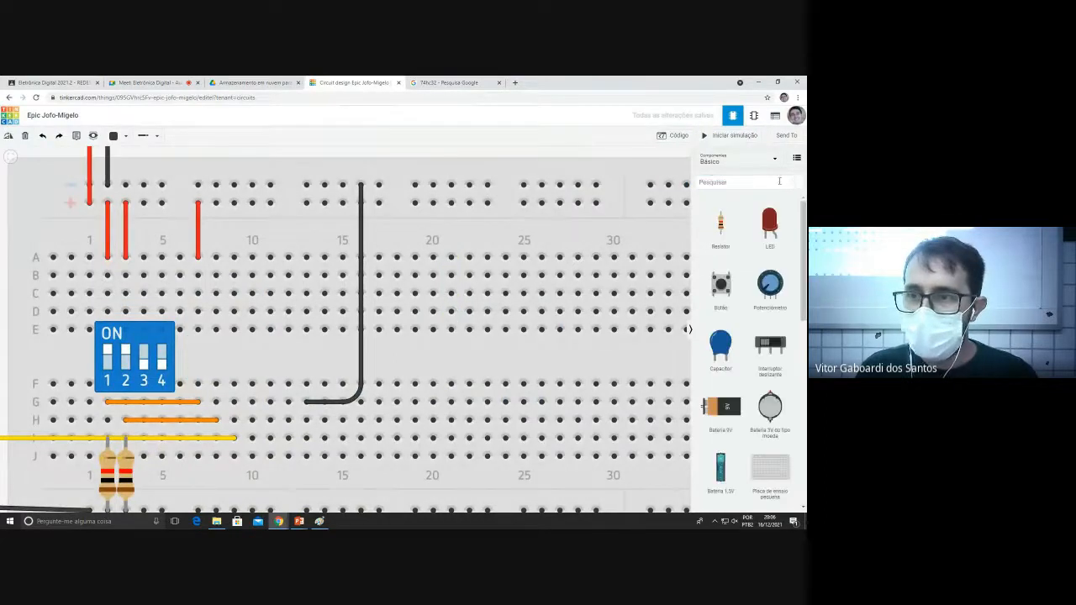
# Find the 74hc32 quad OR gate among the components and place it beside the DIP switch, straddling rows E and F in columns 7 to 13.
pyautogui.click(770, 182)
pyautogui.write('74hc32')
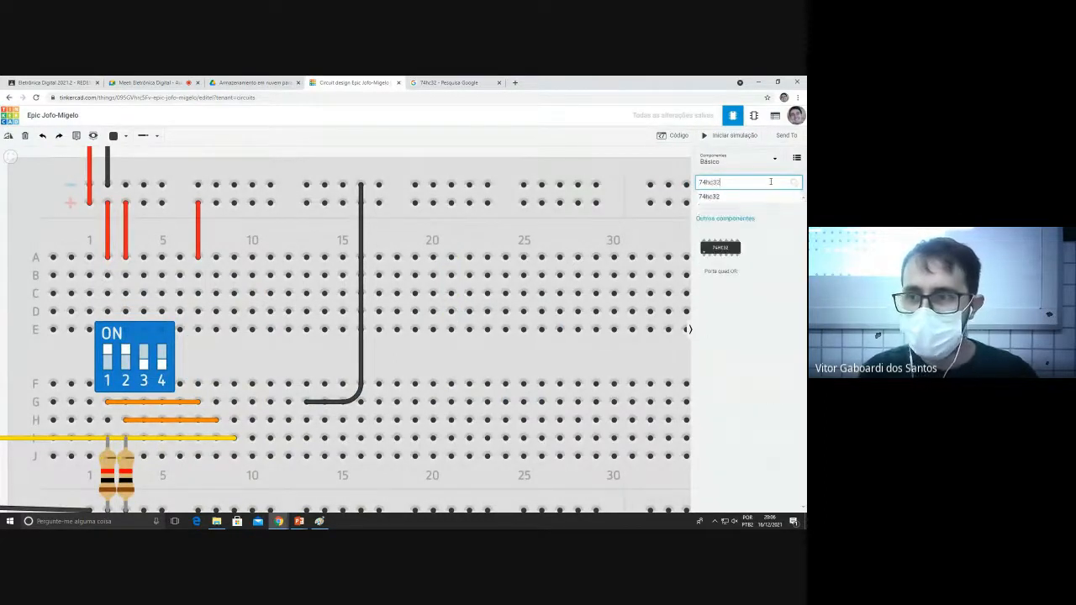
pyautogui.press('Return')
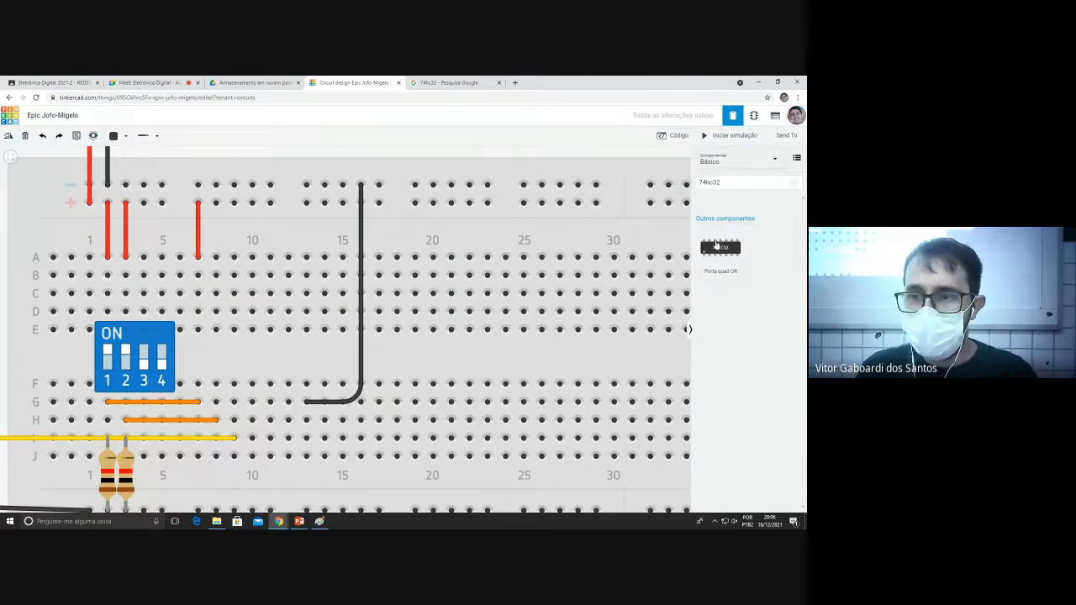
pyautogui.moveTo(720, 248); pyautogui.dragTo(264, 357)
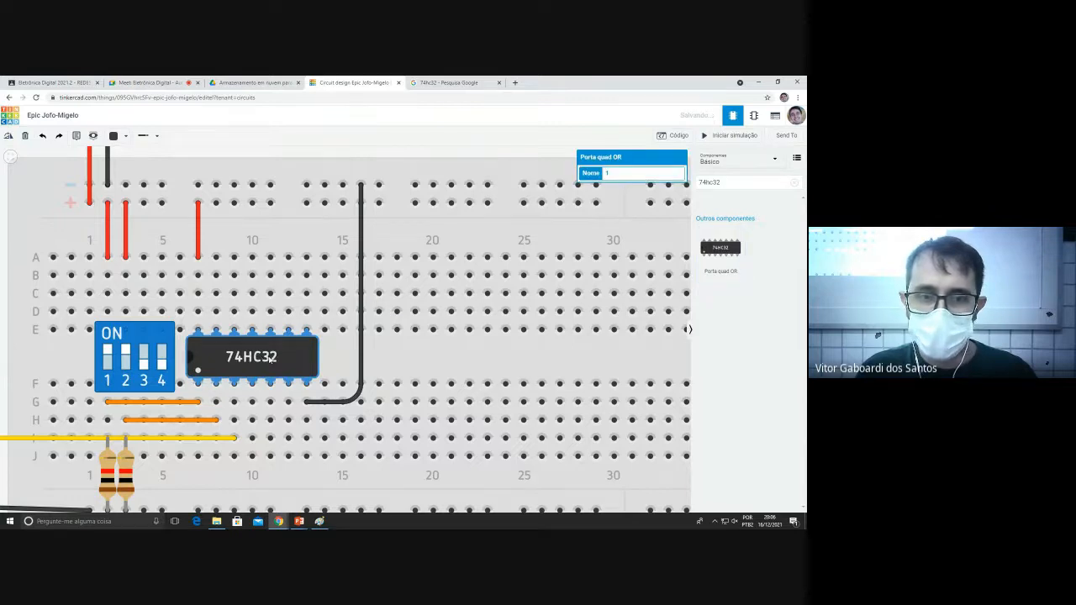
pyautogui.scroll(3, 227, 359)
# On the pinout slide, circle the 74HC32's GND pin 7 and VCC pin 14 in red.
pyautogui.hotkey('alt', 'Tab')
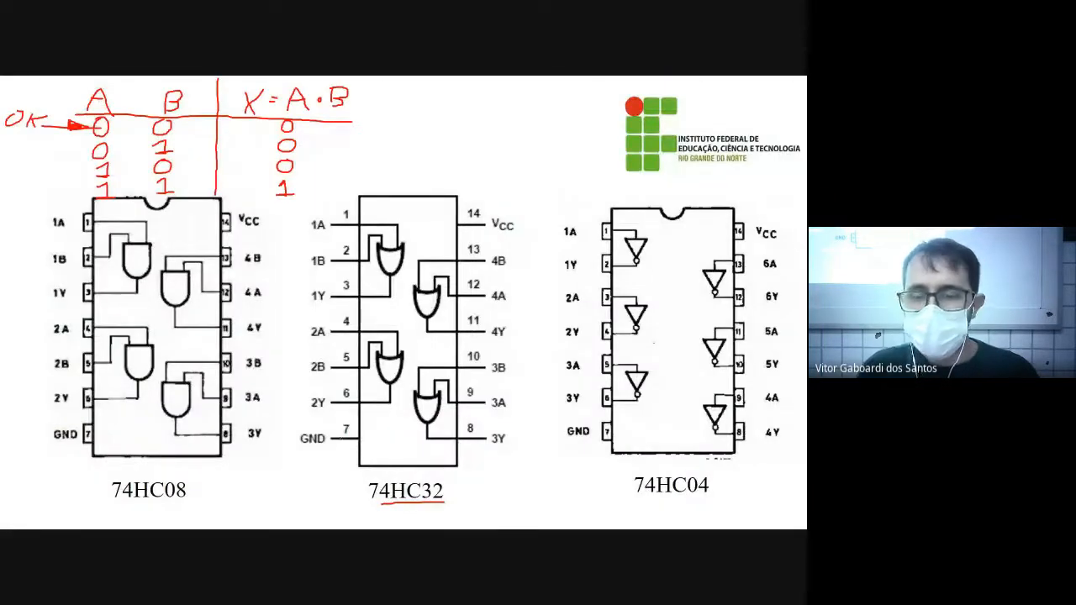
pyautogui.moveTo(359, 419)
pyautogui.mouseDown()
pyautogui.moveTo(286, 444)
pyautogui.moveTo(344, 451)
pyautogui.moveTo(357, 420)
pyautogui.mouseUp()
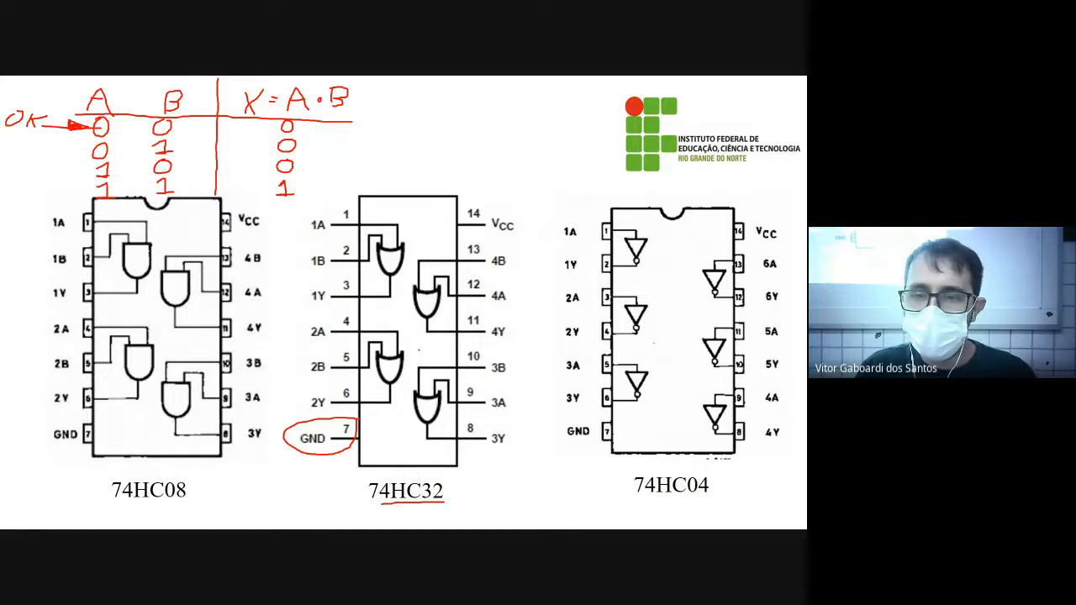
pyautogui.moveTo(515, 200)
pyautogui.mouseDown()
pyautogui.moveTo(454, 220)
pyautogui.moveTo(512, 244)
pyautogui.moveTo(518, 202)
pyautogui.mouseUp()
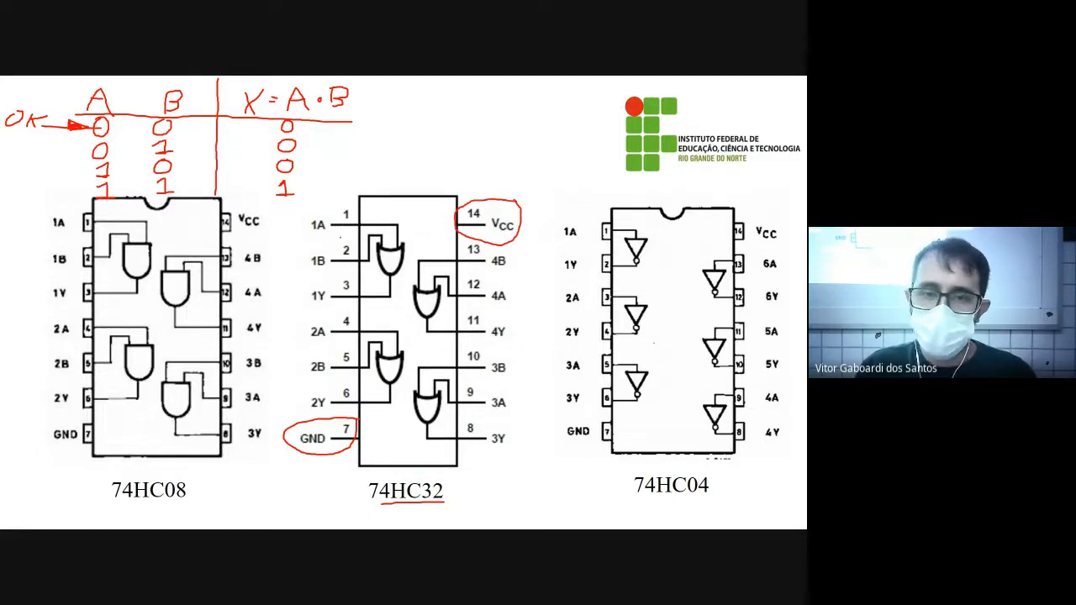
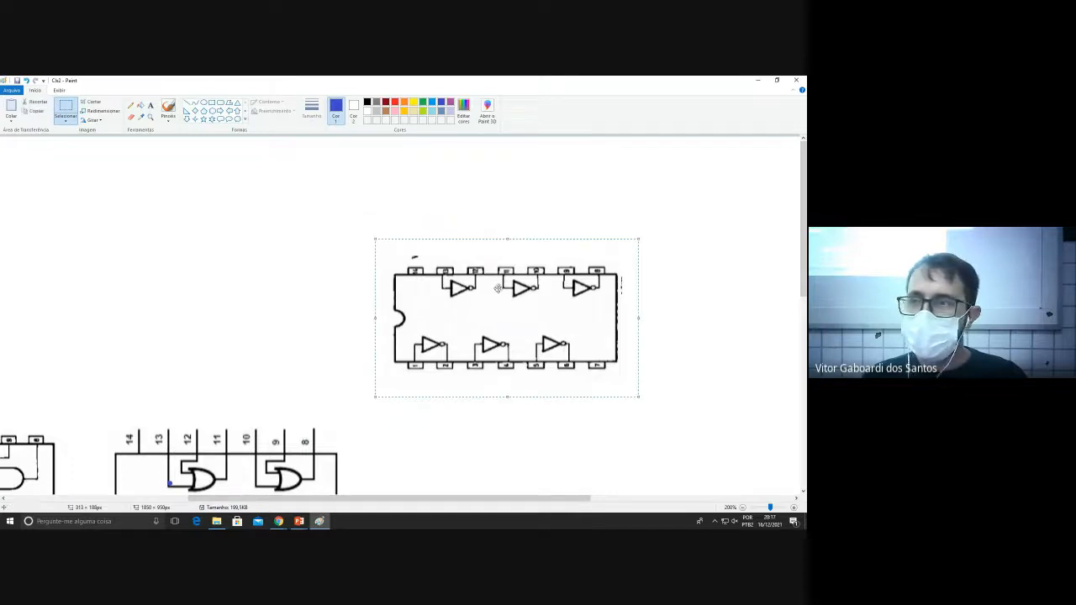
# Position the inverter chip diagram beside the OR gate chip on the Paint canvas, level with it.
pyautogui.scroll(-3, 498, 285)
pyautogui.moveTo(473, 170); pyautogui.dragTo(473, 356)
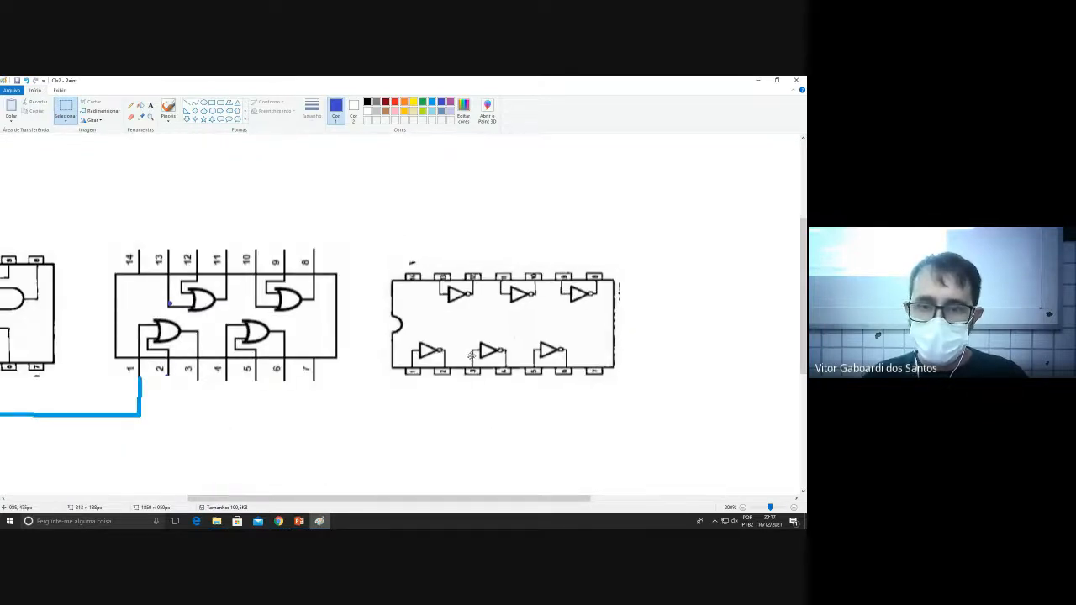
pyautogui.hscroll(-2, 419, 502)
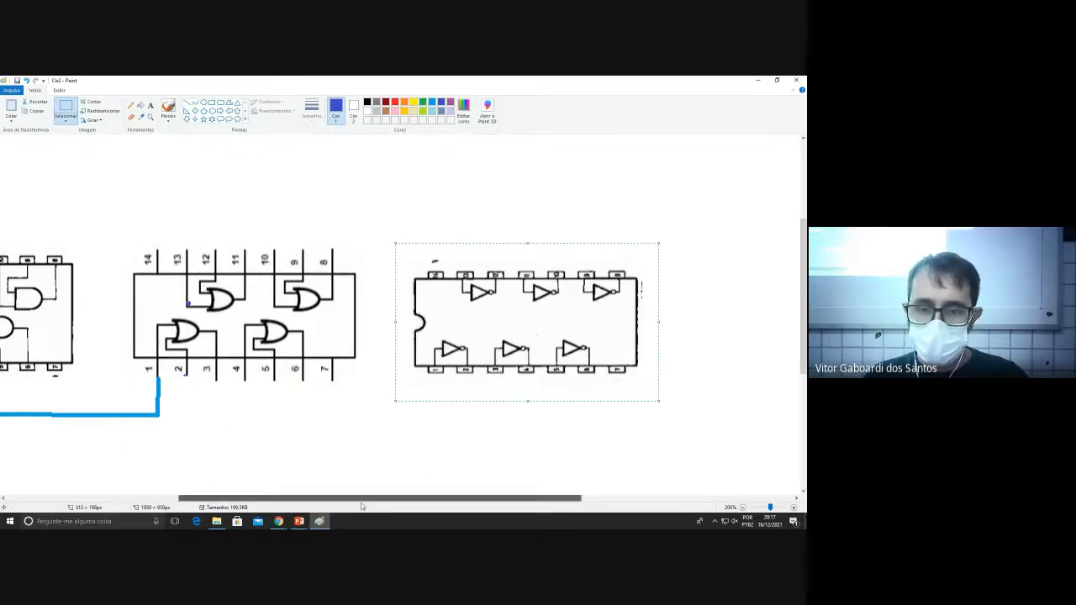
pyautogui.hscroll(-6, 275, 502)
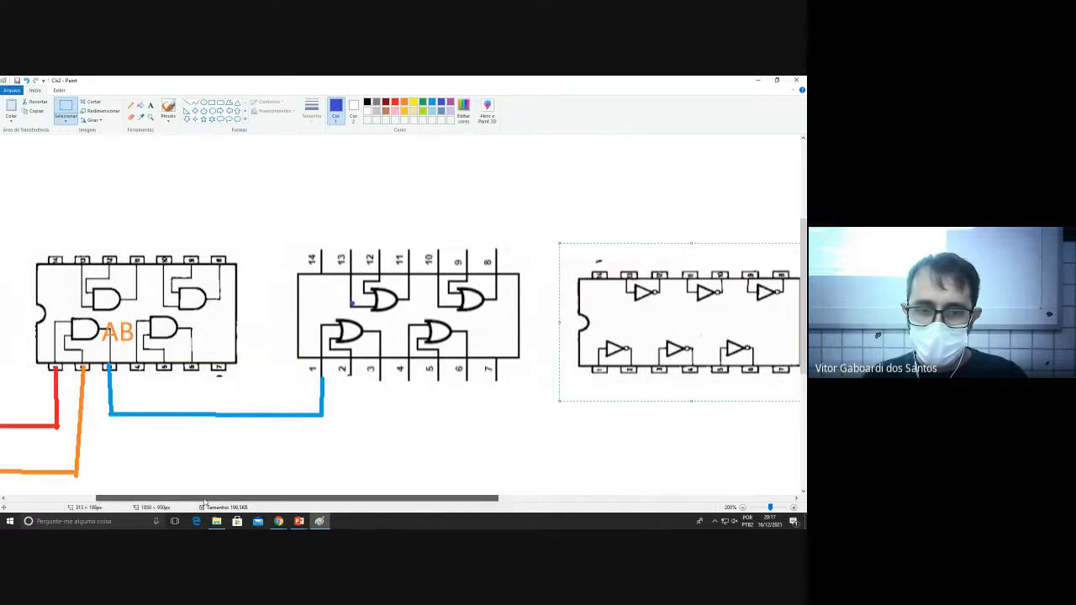
# Extend the blue C line to the inverter's pin 1 and draw blue lines joining inverter pin 2 to OR chip pin 2.
pyautogui.scroll(-4, 294, 320)
pyautogui.scroll(2, 294, 322)
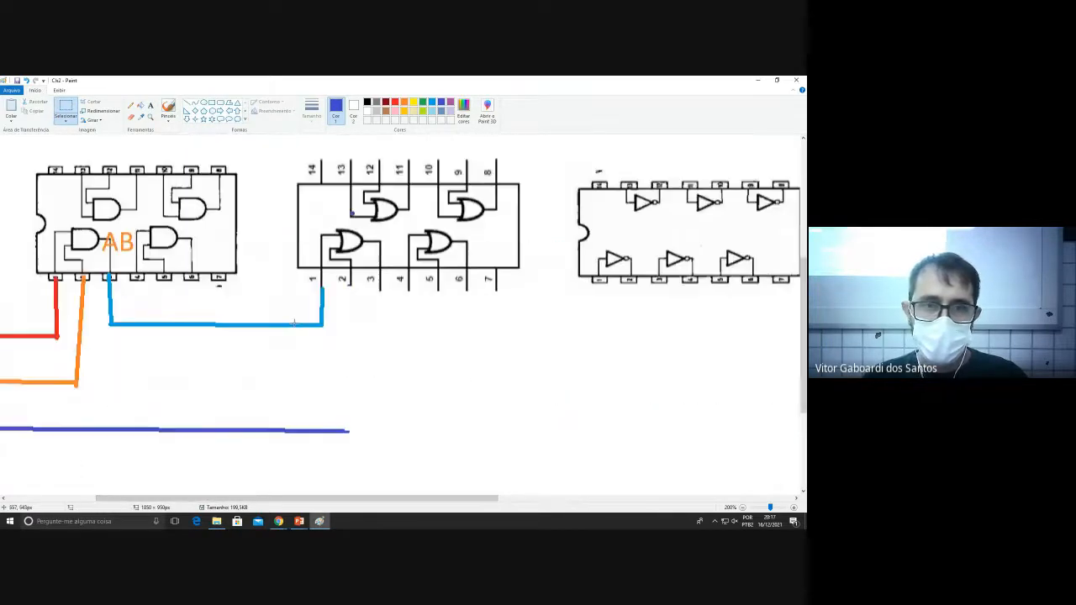
pyautogui.click(187, 102)
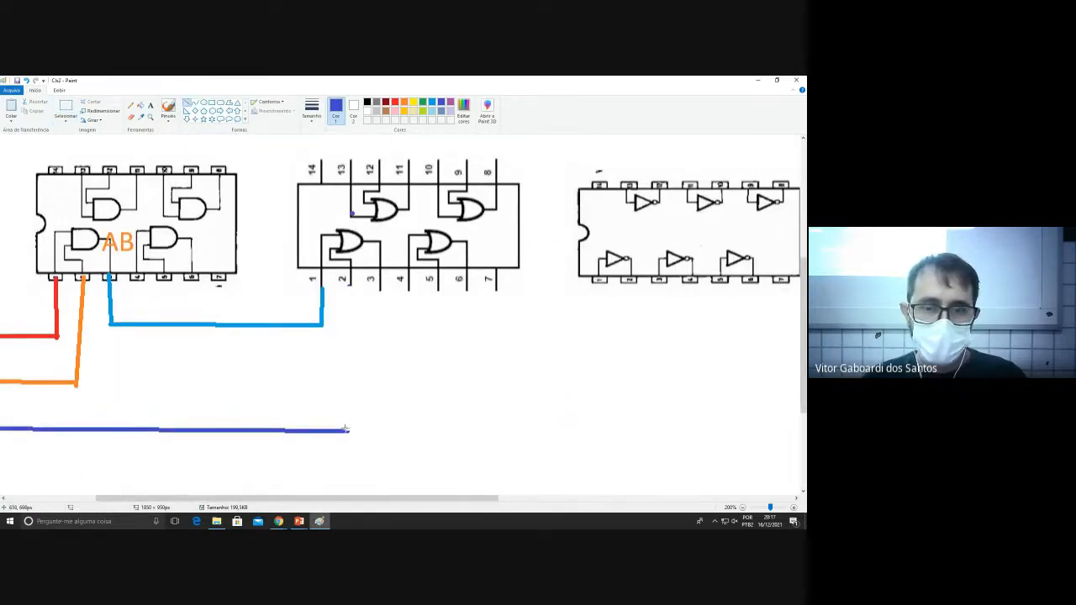
pyautogui.moveTo(345, 430); pyautogui.dragTo(593, 435)
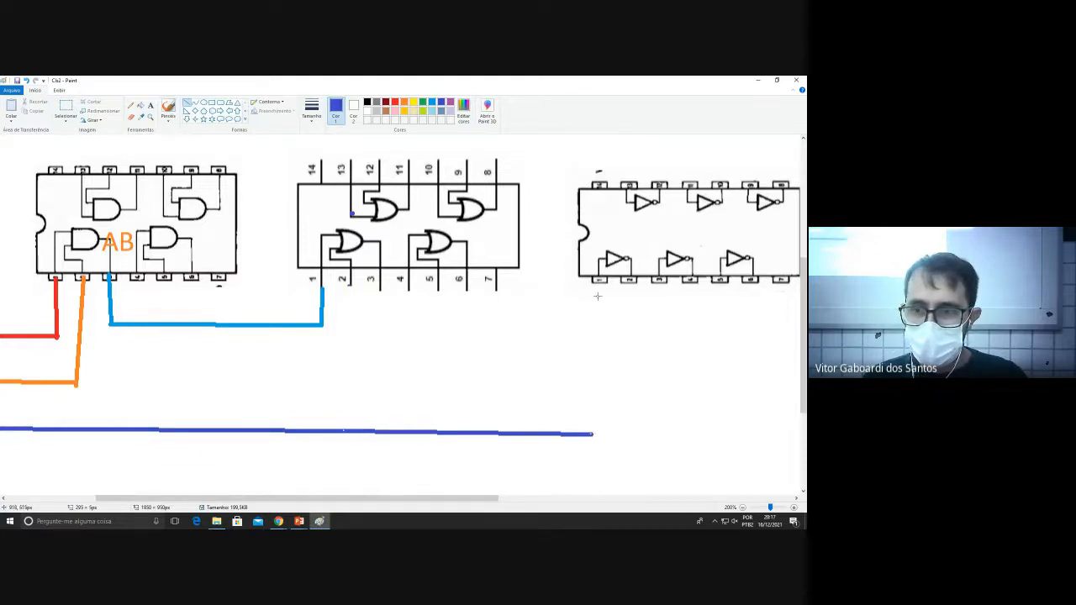
pyautogui.moveTo(600, 280); pyautogui.dragTo(593, 434)
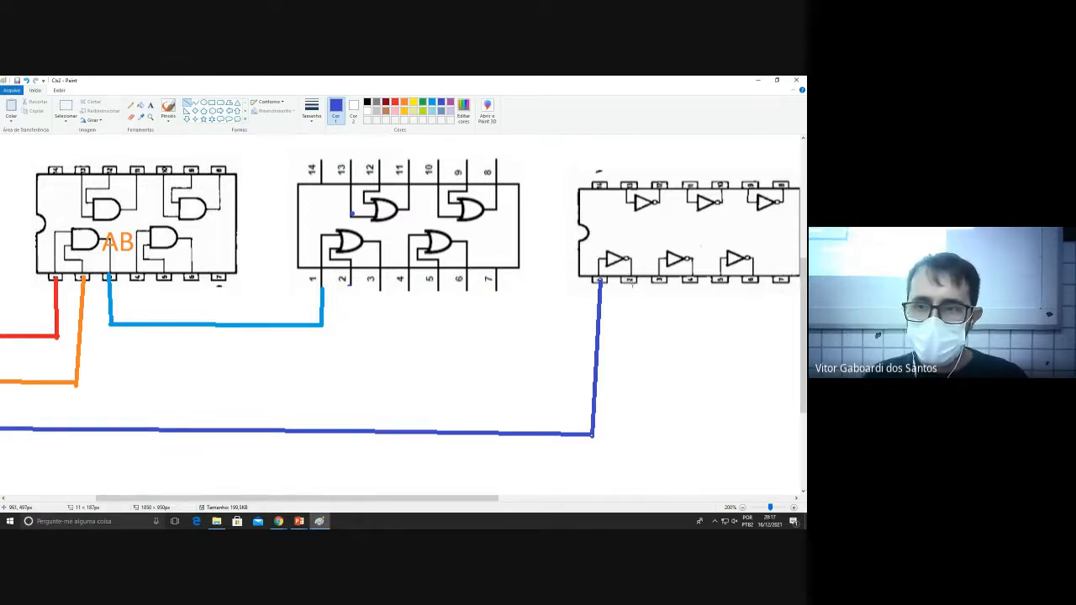
pyautogui.moveTo(626, 282)
pyautogui.mouseDown()
pyautogui.moveTo(631, 321)
pyautogui.moveTo(368, 325)
pyautogui.moveTo(345, 324)
pyautogui.moveTo(348, 285)
pyautogui.mouseUp()
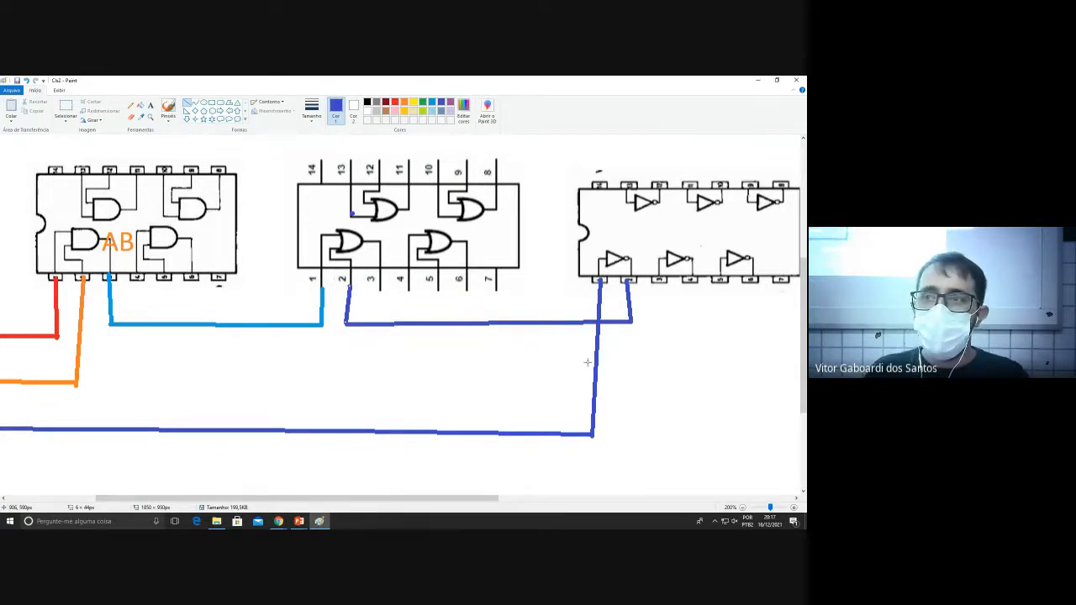
pyautogui.scroll(3, 718, 362)
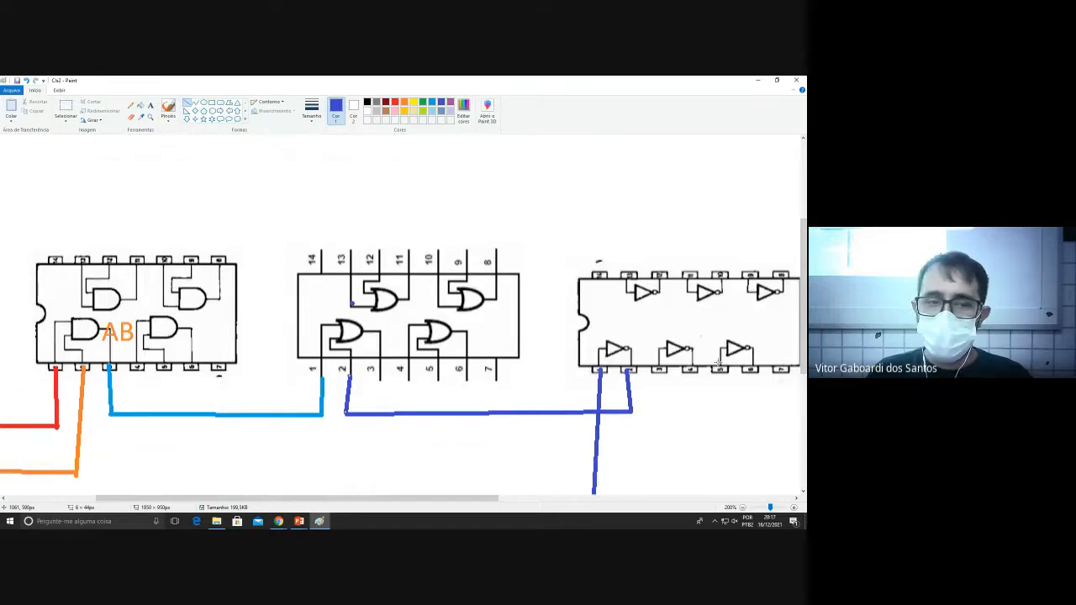
pyautogui.scroll(-3, 451, 374)
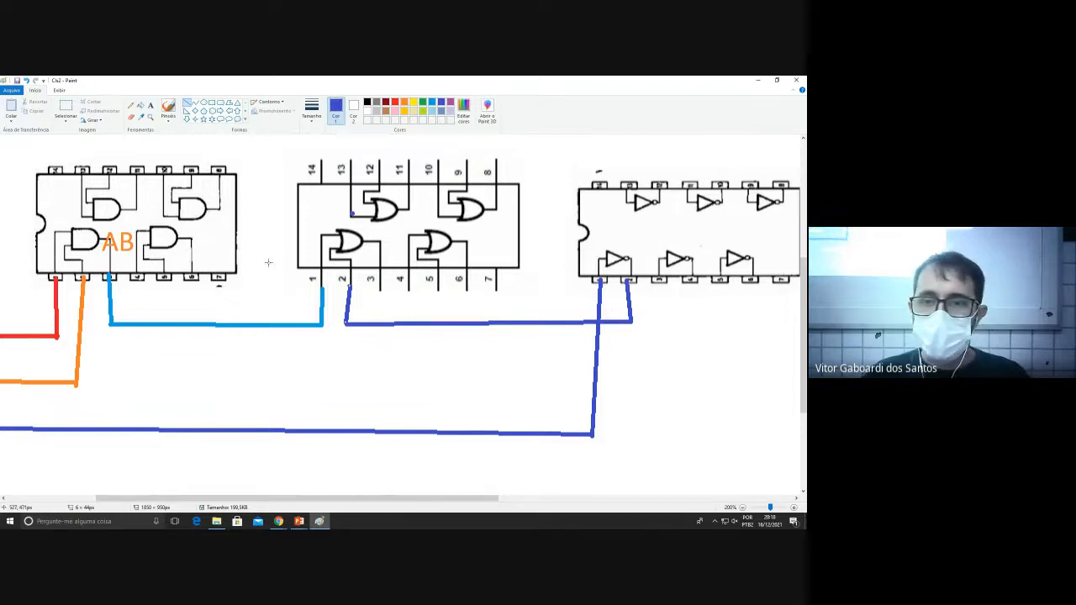
# Undo the inverter chip and its wiring, restoring the direct blue line from C to the OR chip's pin 2.
pyautogui.hotkey('ctrl', 'z')
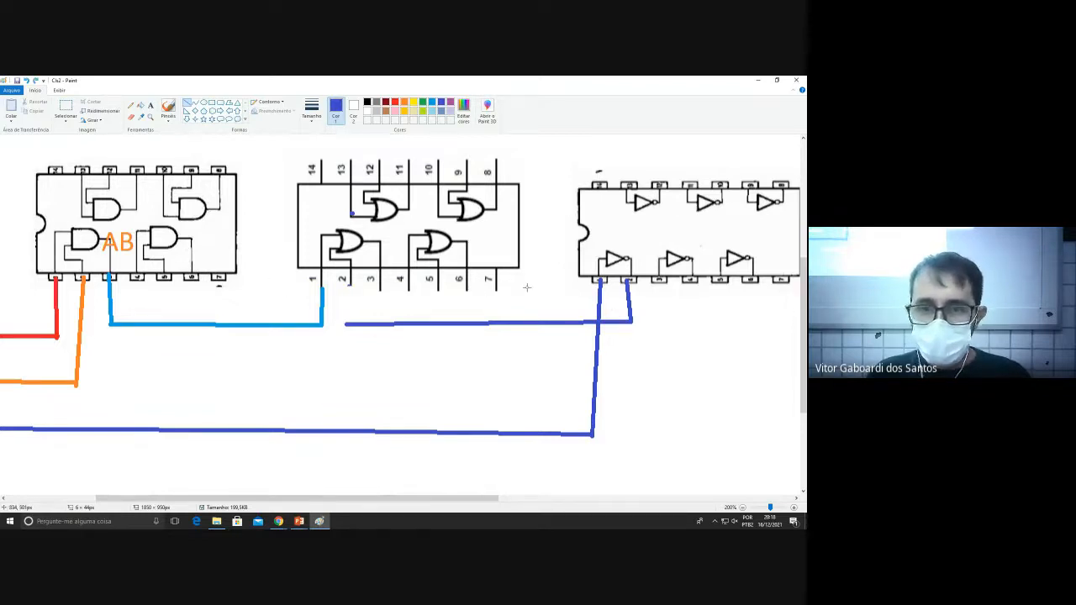
pyautogui.hotkey('ctrl', 'z')
pyautogui.hotkey('ctrl', 'z')
pyautogui.hotkey('ctrl', 'z')
pyautogui.hotkey('ctrl', 'z')
pyautogui.hotkey('ctrl', 'z')
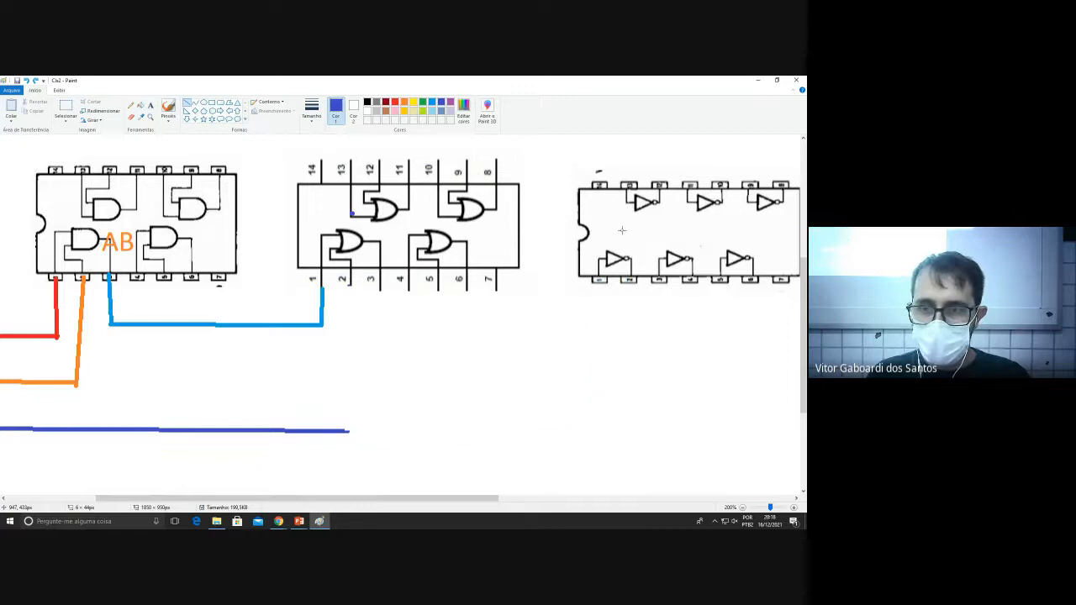
pyautogui.hotkey('ctrl', 'y')
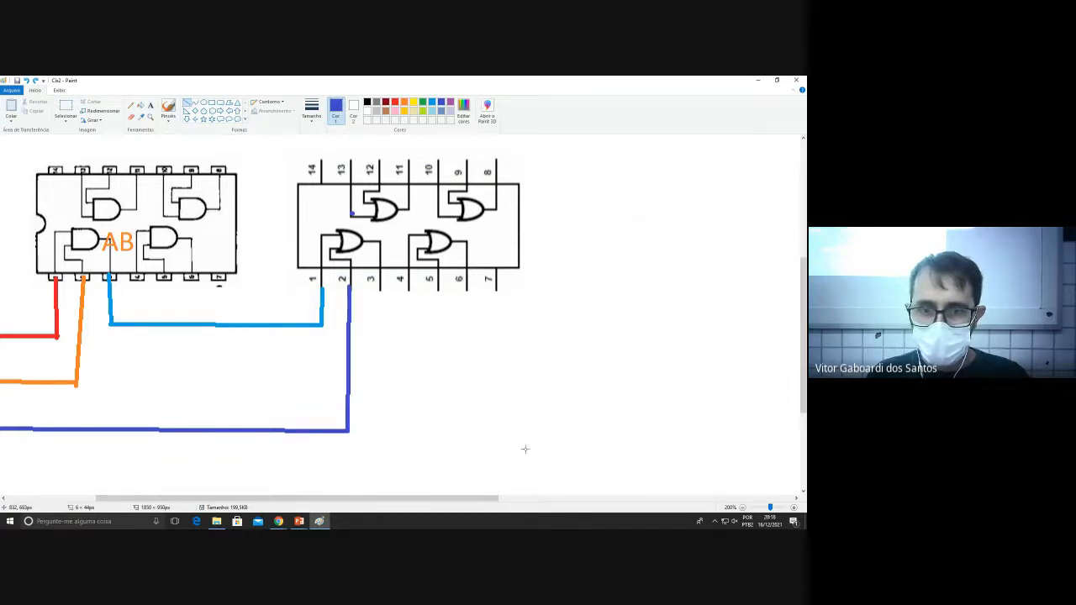
pyautogui.moveTo(400, 499); pyautogui.dragTo(311, 498)
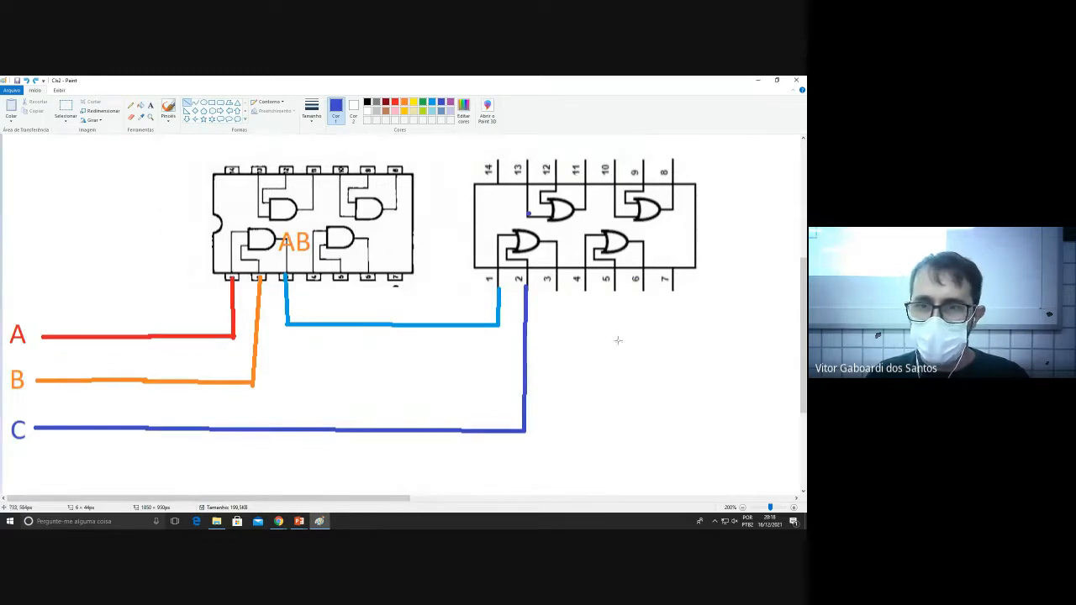
# Switch to the Tinkercad circuit and delete the 74HC32 OR gate chip from the breadboard.
pyautogui.hotkey('alt', 'Tab')
pyautogui.hotkey('alt', 'Tab')
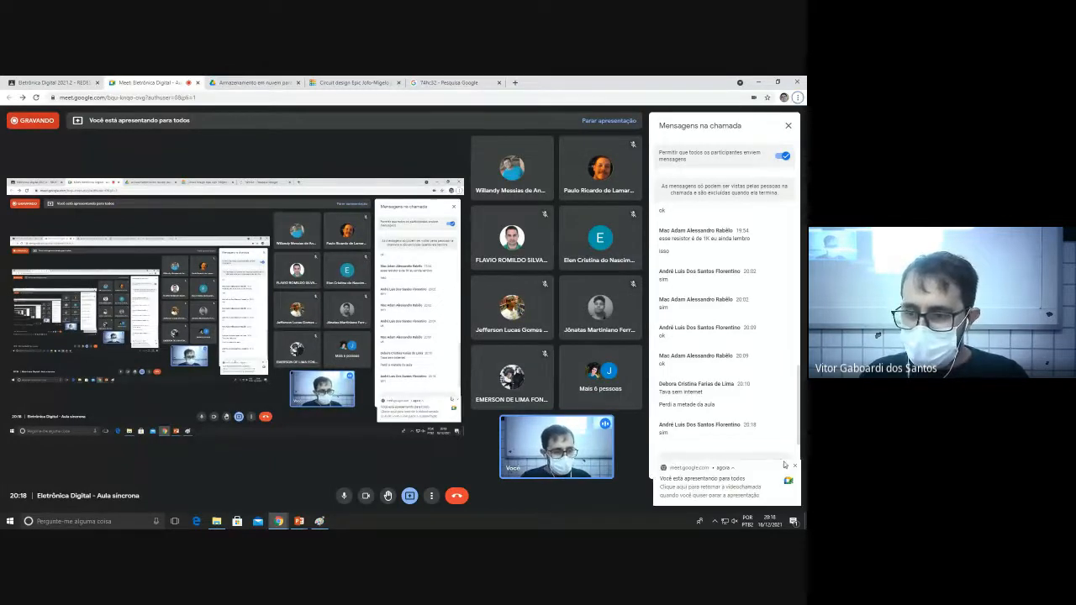
pyautogui.click(793, 465)
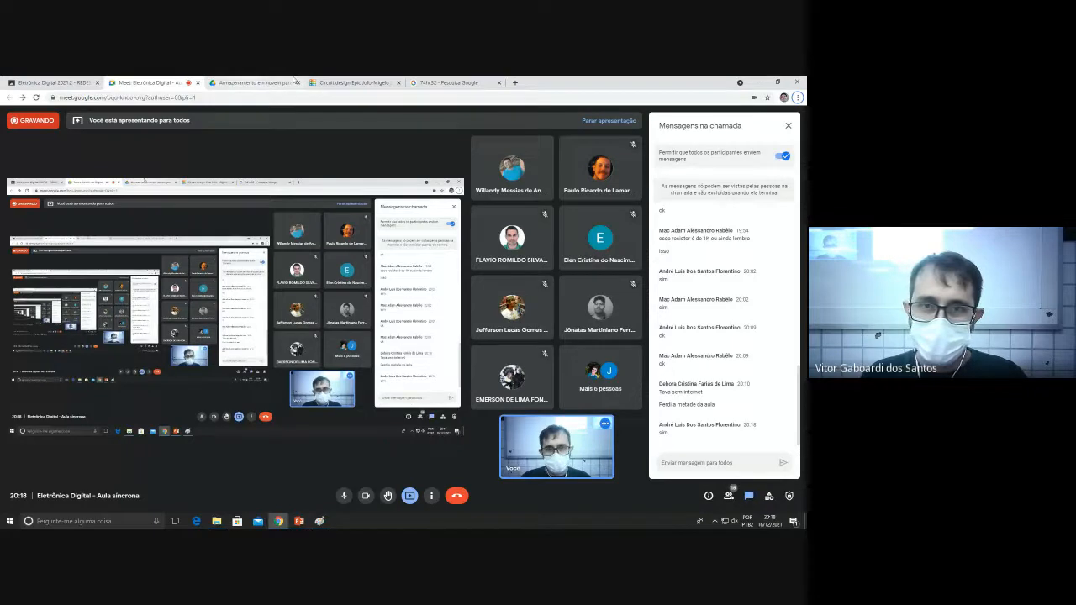
pyautogui.click(352, 83)
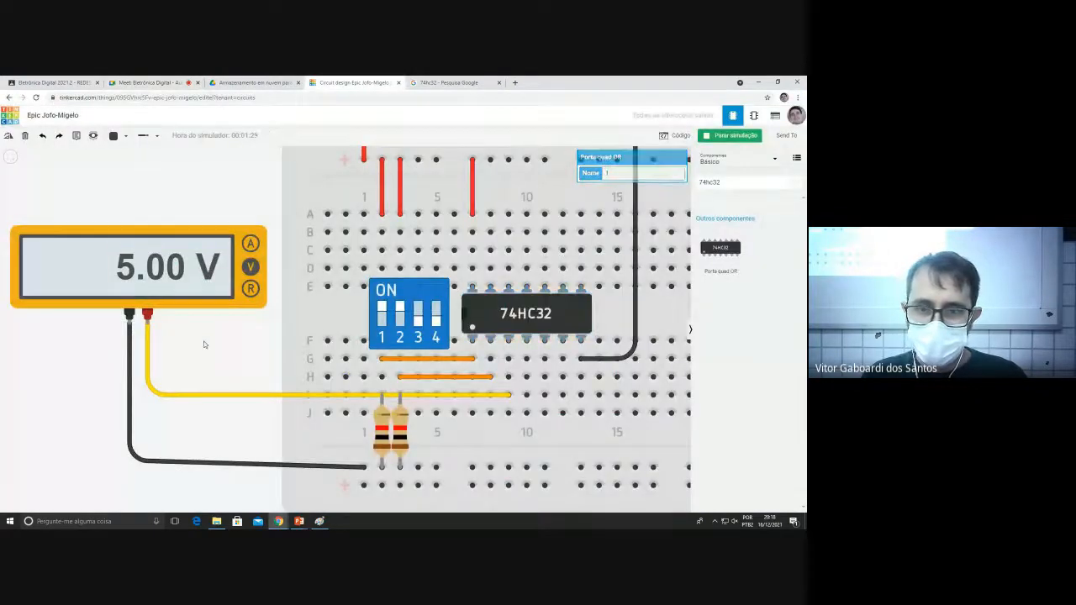
pyautogui.scroll(-5, 120, 372)
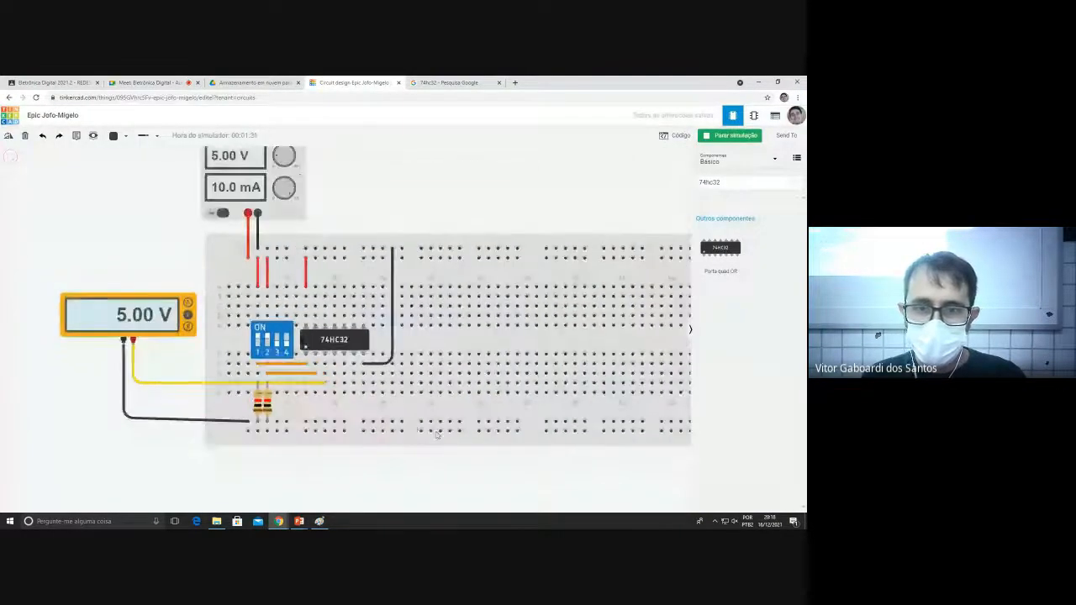
pyautogui.hotkey('alt', 'Tab')
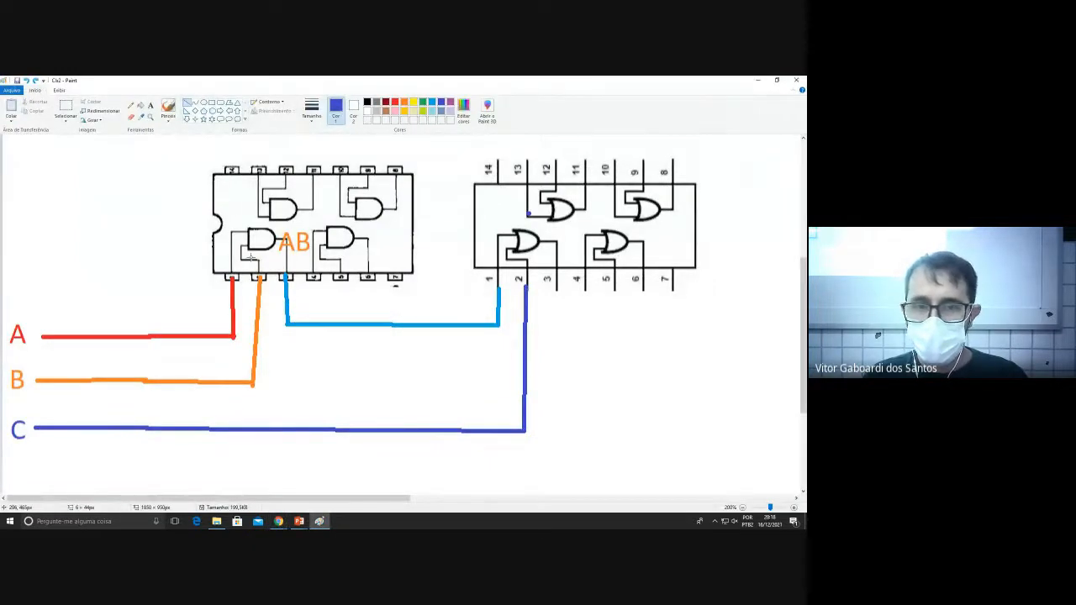
pyautogui.hotkey('alt', 'Tab')
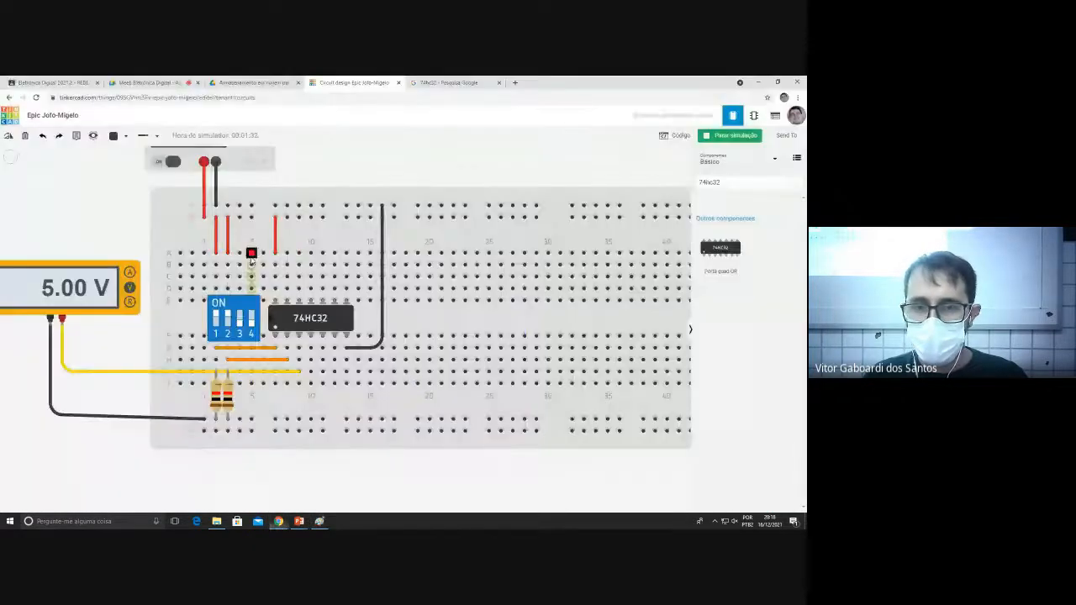
pyautogui.click(346, 326)
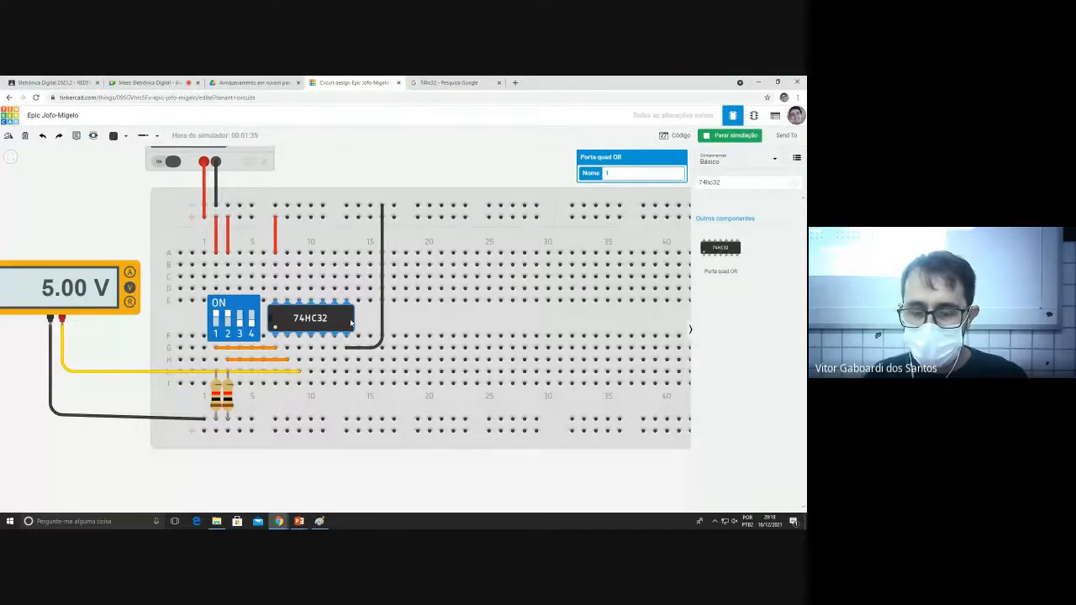
pyautogui.press('Delete')
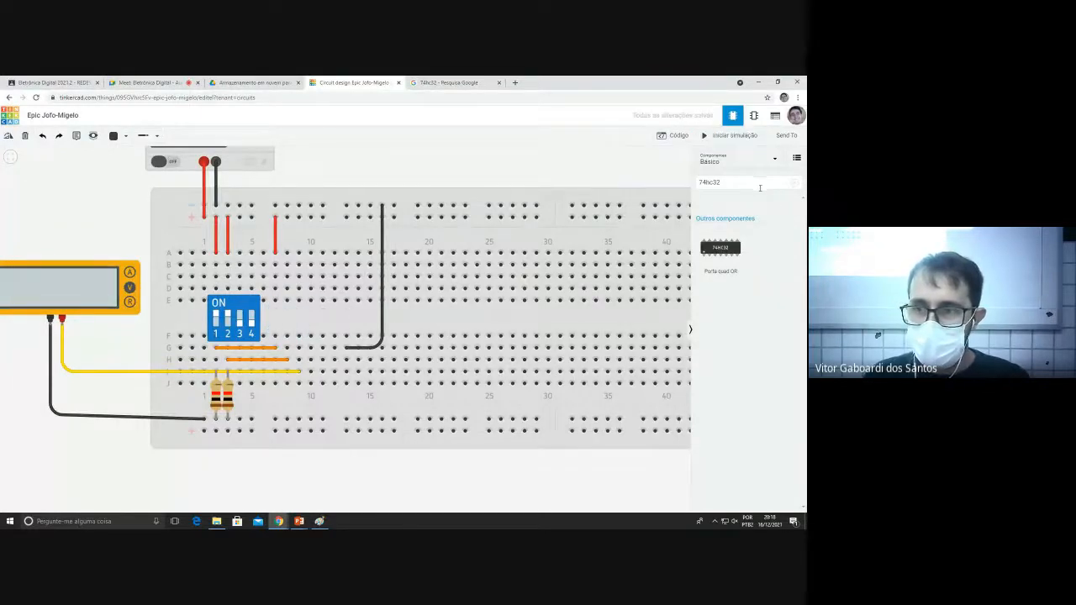
# Find the 74hc08 quad AND gate among the components and place it beside the DIP switch, straddling rows E and F in columns 7 to 13.
pyautogui.click(757, 183)
pyautogui.write('74hc08')
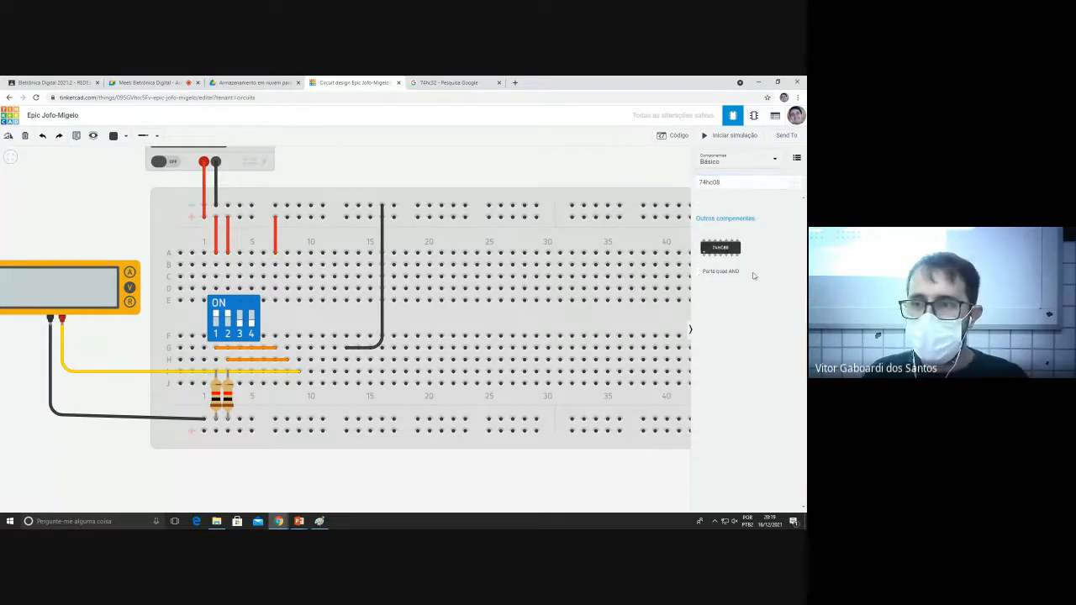
pyautogui.moveTo(716, 256); pyautogui.dragTo(311, 318)
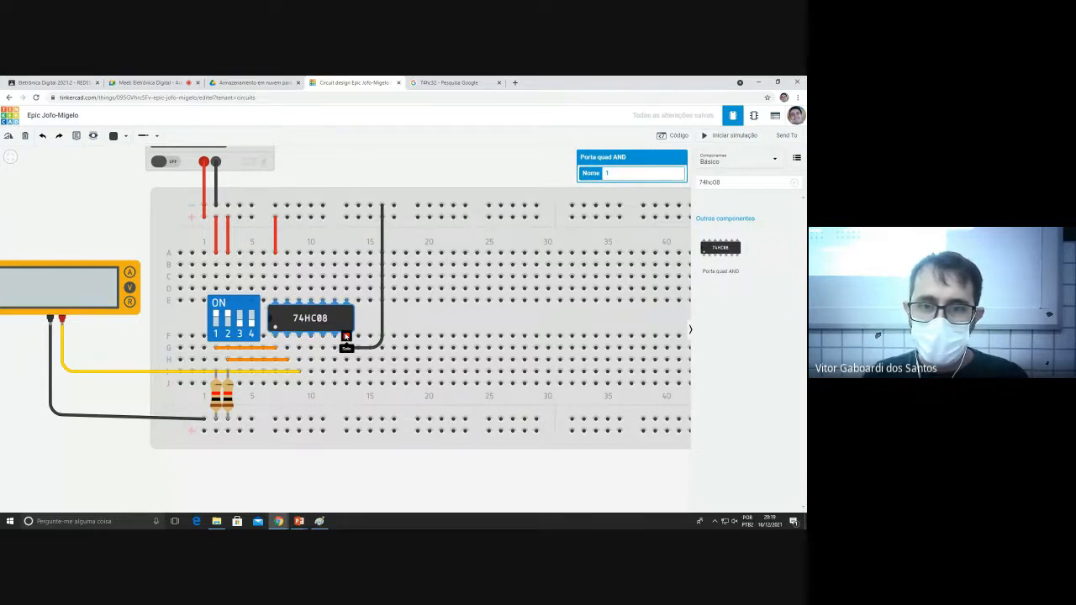
# Replace the chip's long ground wire with a short one from J13 to the lower negative rail, and remove the multimeter's yellow wire.
pyautogui.click(371, 339)
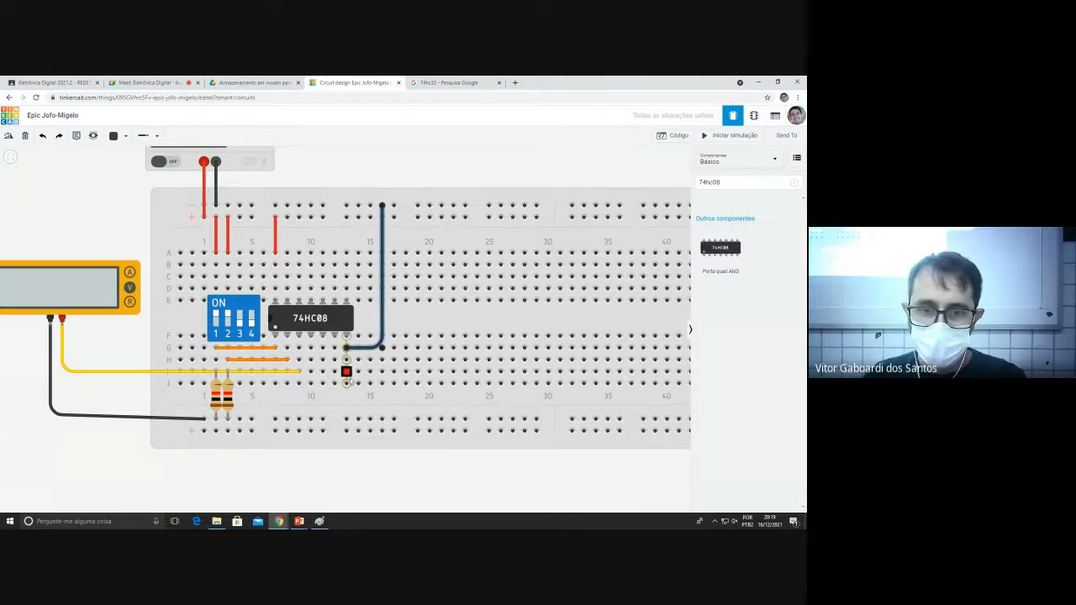
pyautogui.press('Delete')
pyautogui.click(346, 384)
pyautogui.click(347, 419)
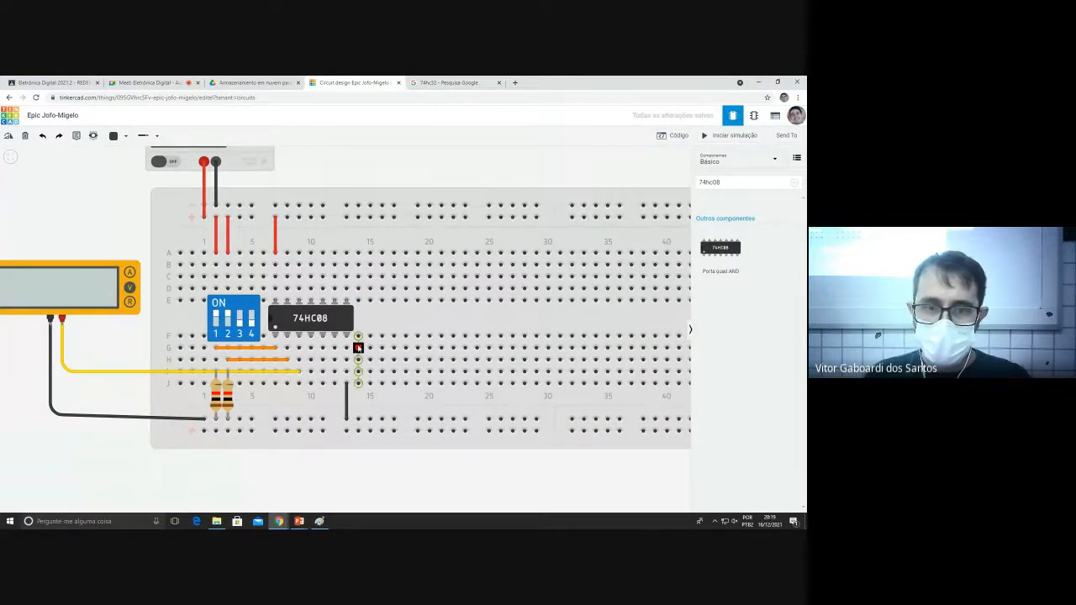
pyautogui.hotkey('alt', 'Tab')
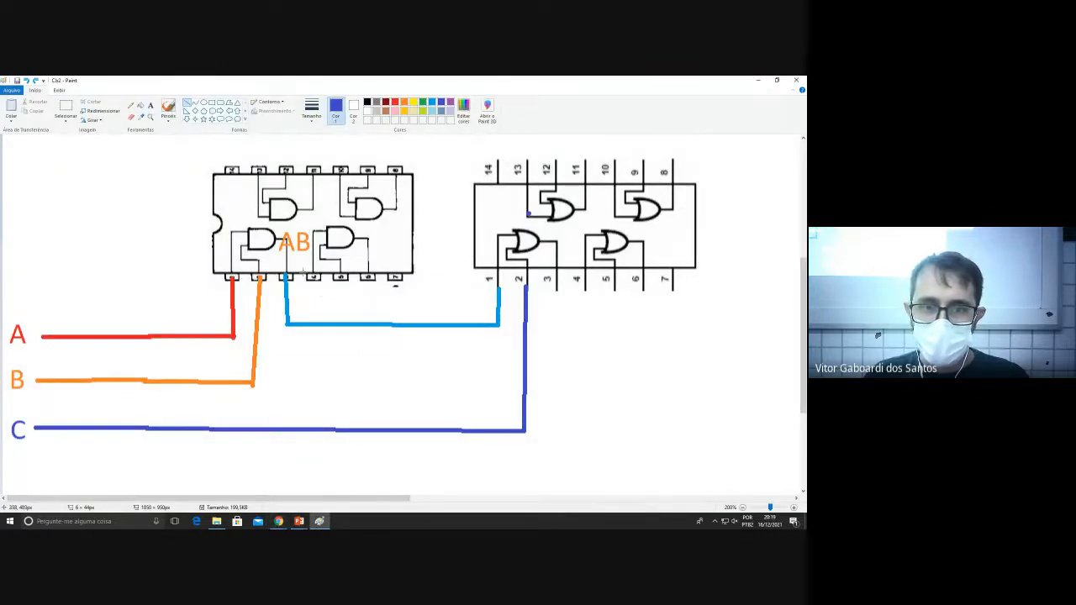
pyautogui.hotkey('alt', 'Tab')
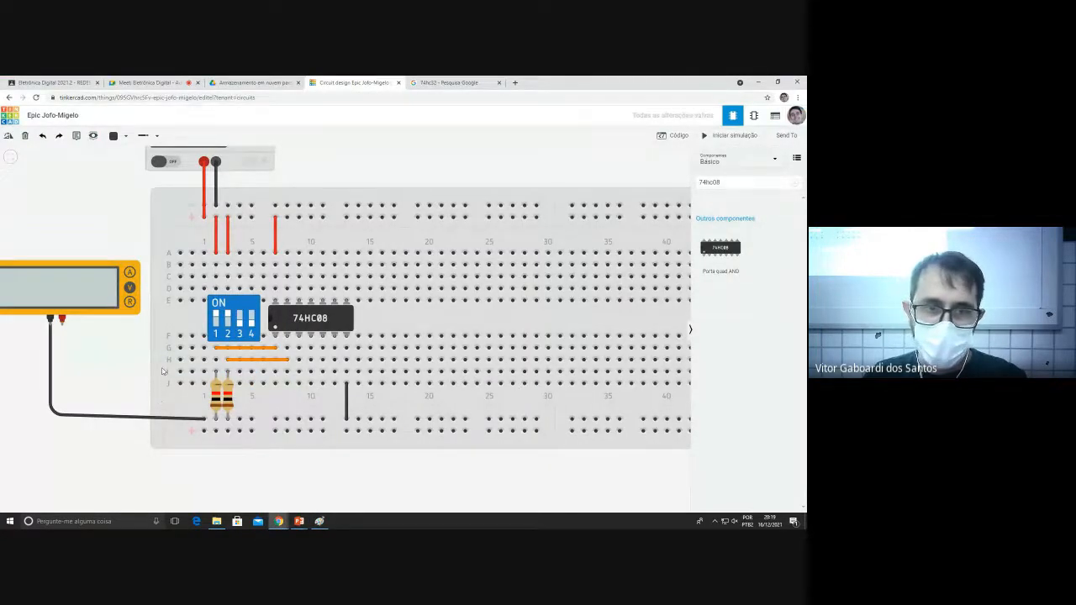
# Check the Paint wiring diagram, then connect DIP switch 3 to the upper positive rail with a red wire from A4.
pyautogui.hotkey('alt', 'Tab')
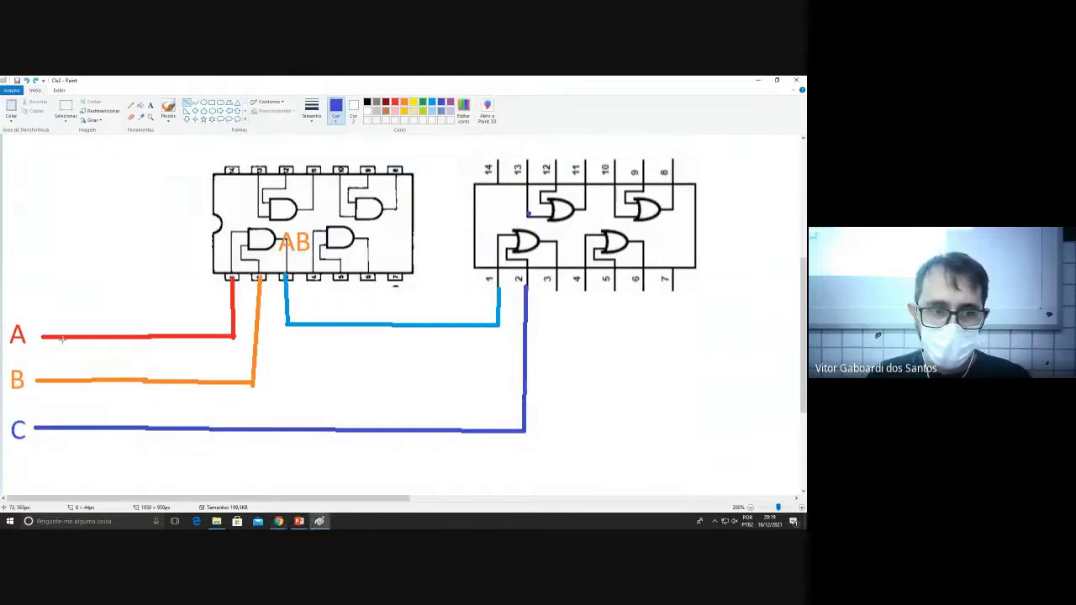
pyautogui.hotkey('alt', 'Tab')
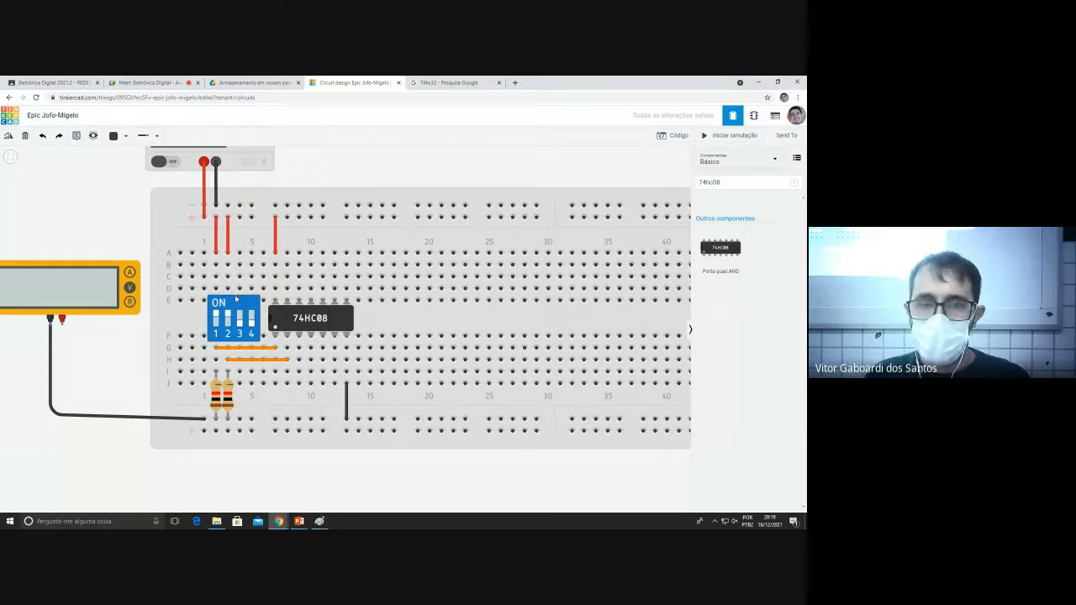
pyautogui.click(237, 299)
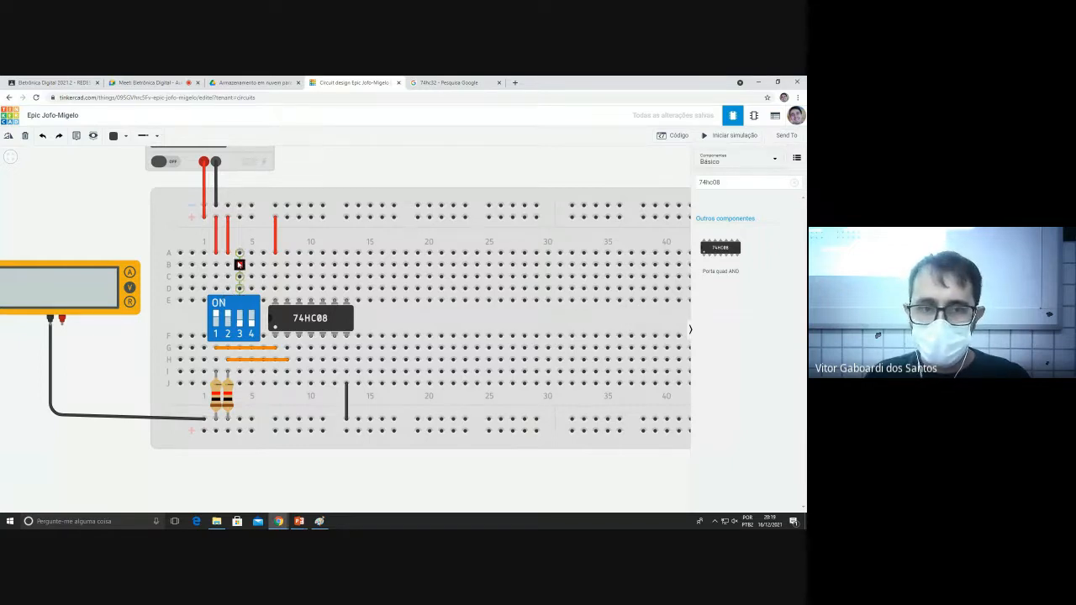
pyautogui.click(240, 218)
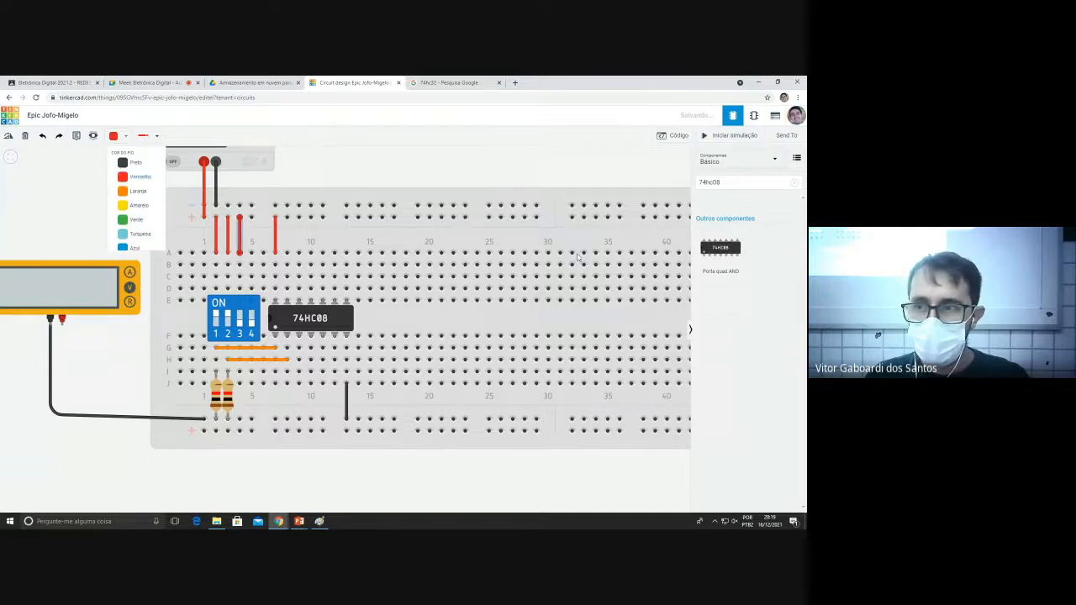
# Add a 1 kΩ resistor in column 4 between DIP switch 3 and the lower negative rail.
pyautogui.click(794, 182)
pyautogui.moveTo(720, 227); pyautogui.dragTo(240, 399)
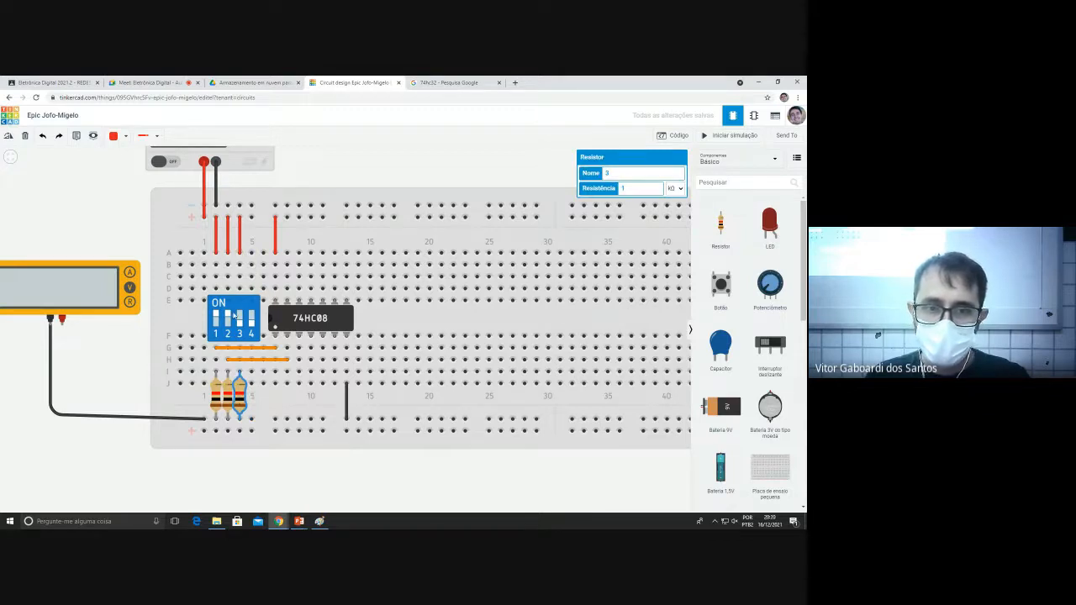
pyautogui.click(132, 357)
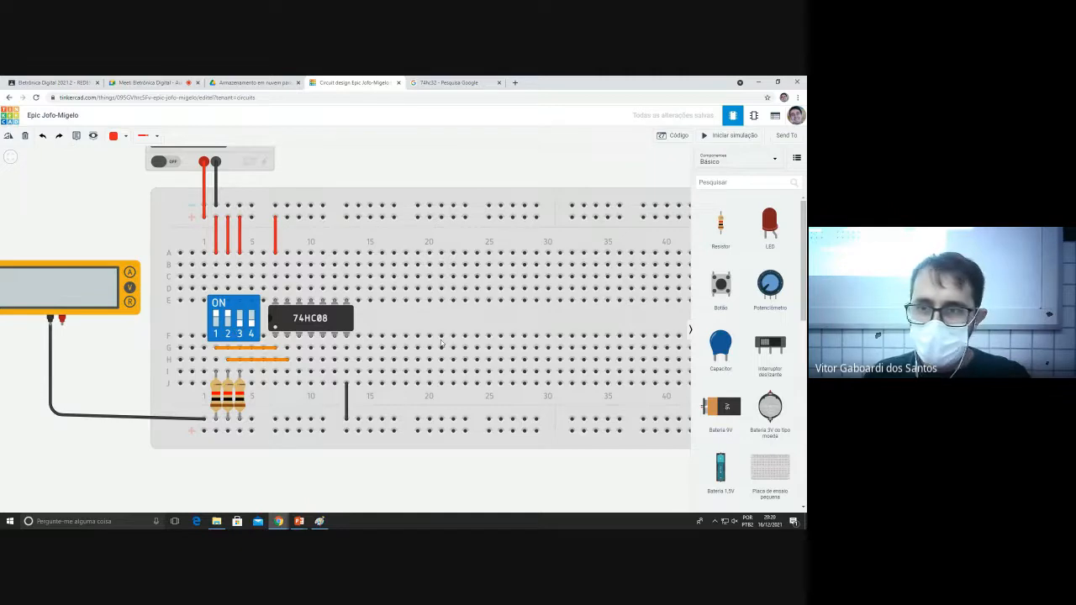
# Find the 74HC32 quad OR gate among the components and place it beside the 74HC08, straddling rows E and F in columns 16 to 22.
pyautogui.click(769, 183)
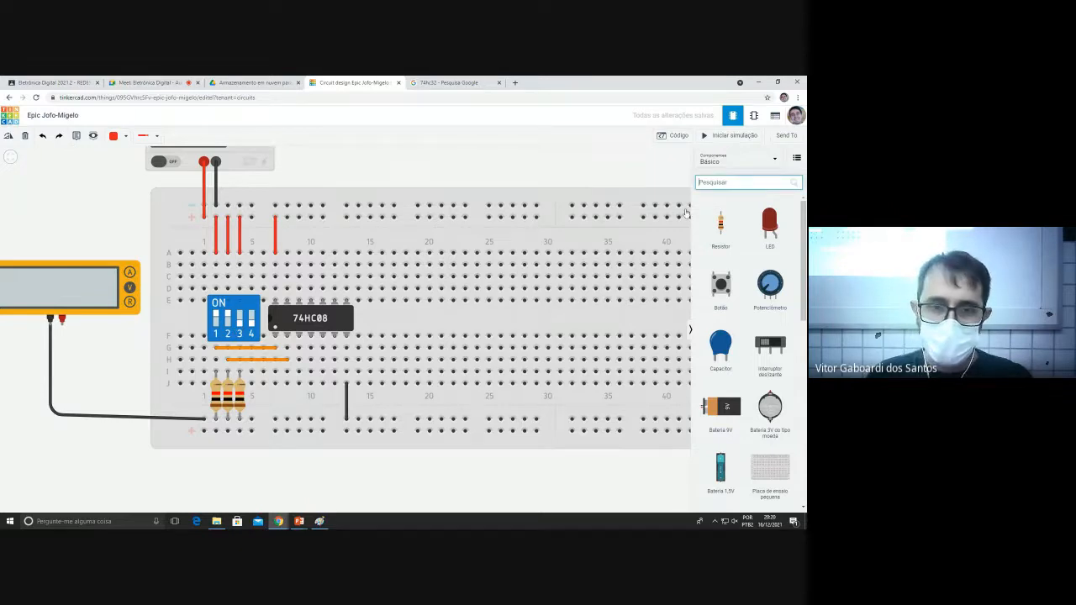
pyautogui.hotkey('alt', 'Tab')
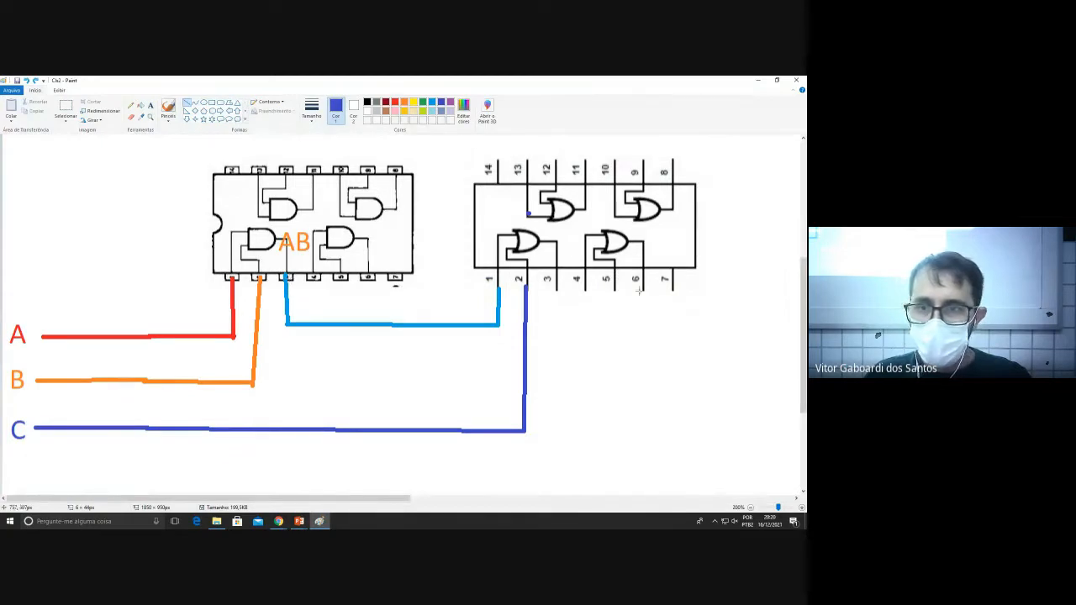
pyautogui.hotkey('alt', 'Tab')
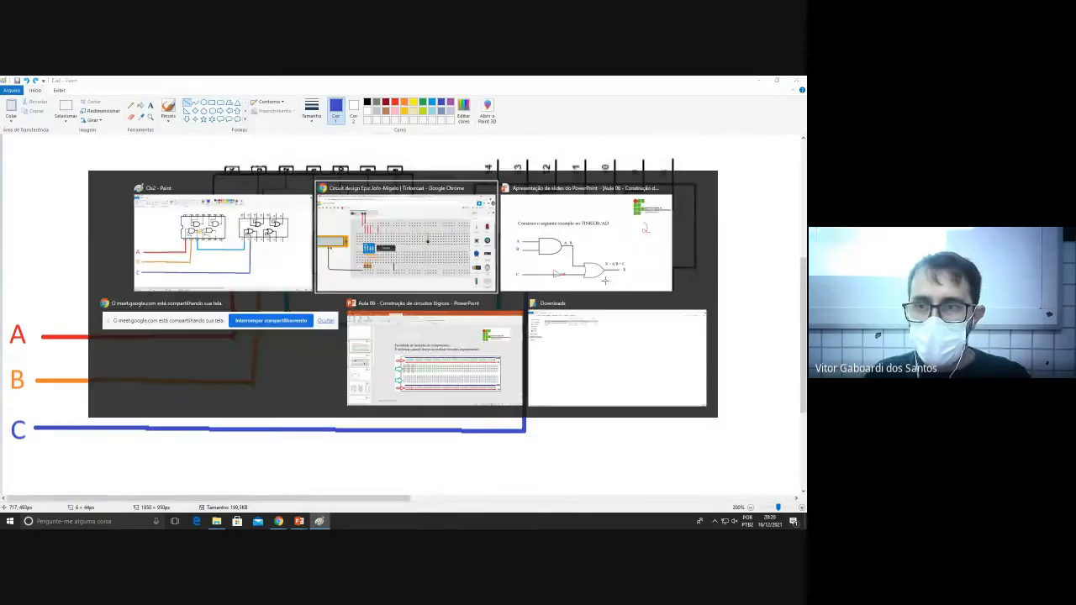
pyautogui.click(720, 183)
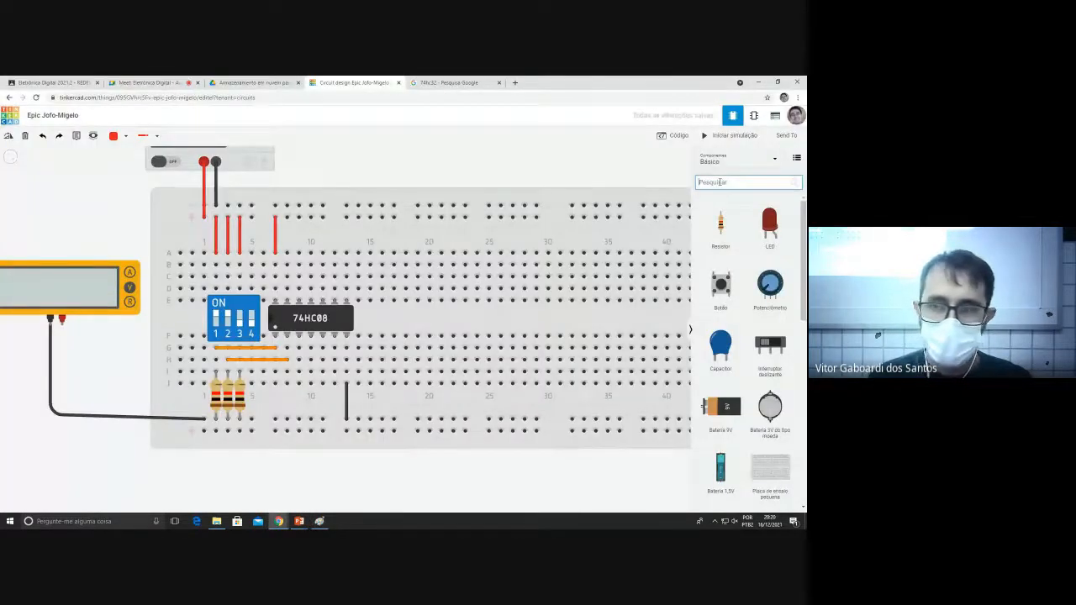
pyautogui.write('74HC32')
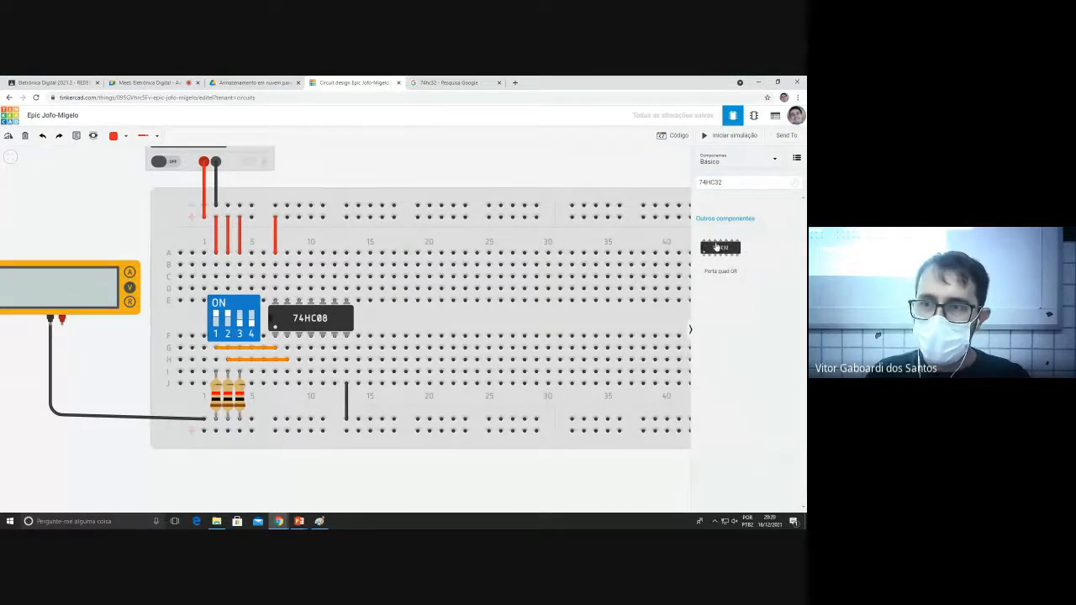
pyautogui.moveTo(688, 262)
pyautogui.mouseDown()
pyautogui.moveTo(417, 318)
pyautogui.moveTo(510, 324)
pyautogui.moveTo(390, 330)
pyautogui.mouseUp()
pyautogui.click(453, 335)
pyautogui.press('Escape')
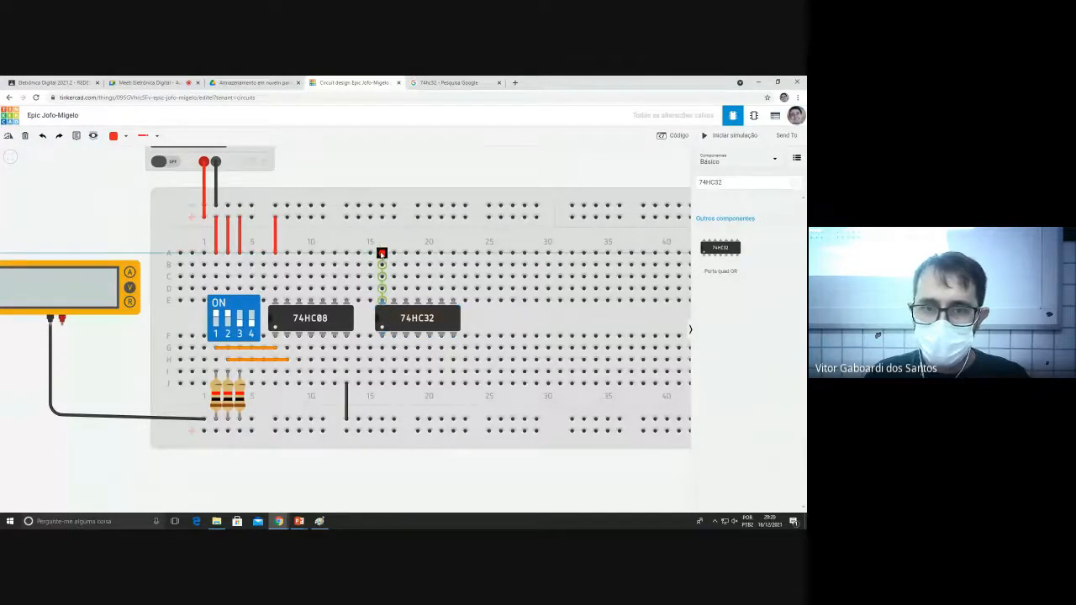
# Power the 74HC32 with a red wire from A16 to the upper positive rail and a black wire from J22 to the lower negative rail.
pyautogui.click(382, 253)
pyautogui.click(382, 217)
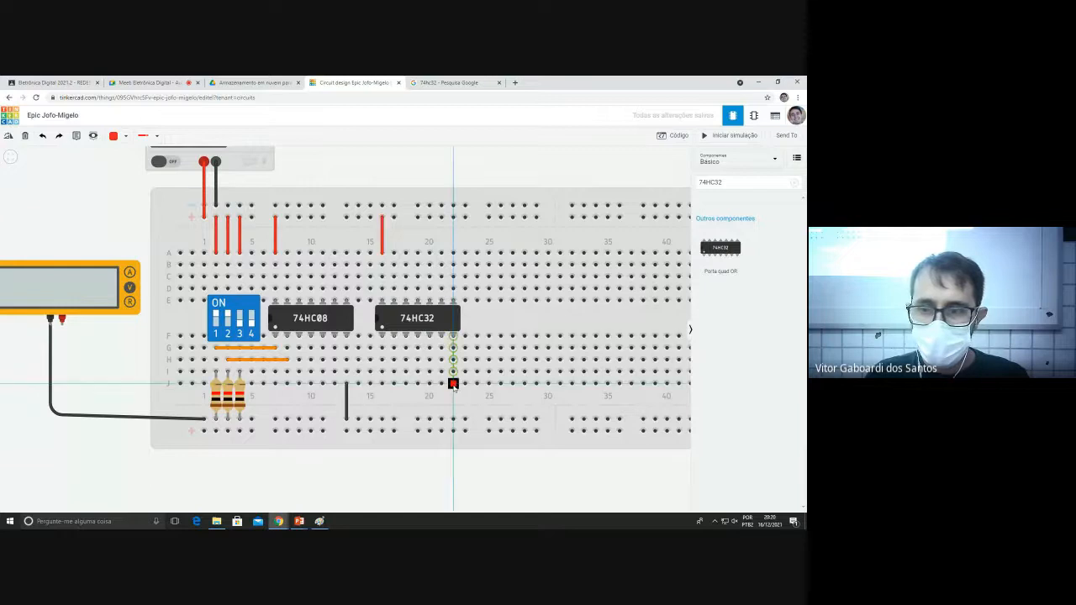
pyautogui.click(453, 384)
pyautogui.click(454, 419)
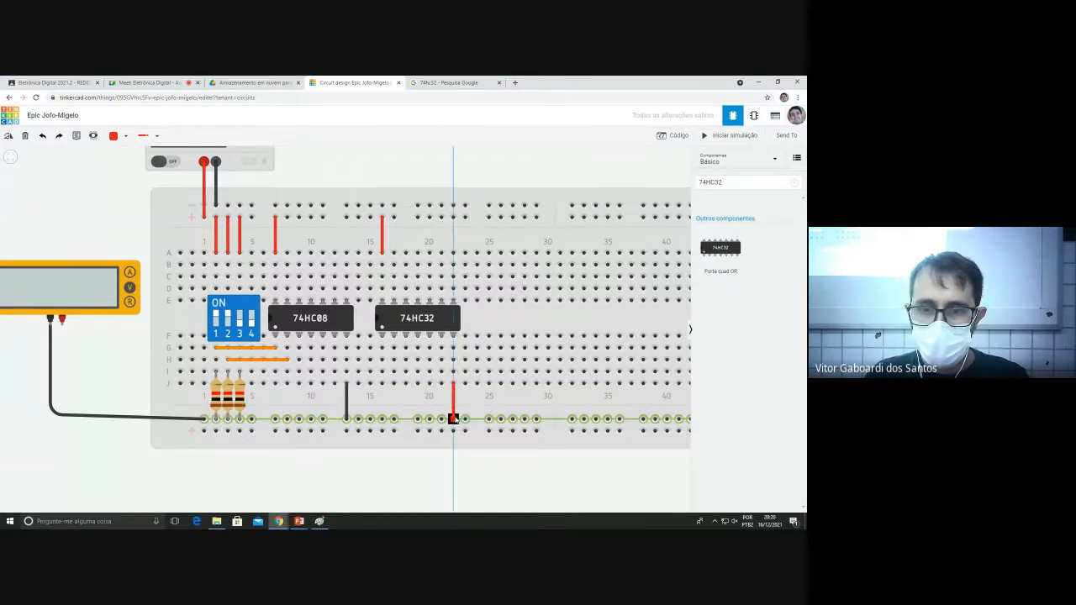
pyautogui.click(112, 136)
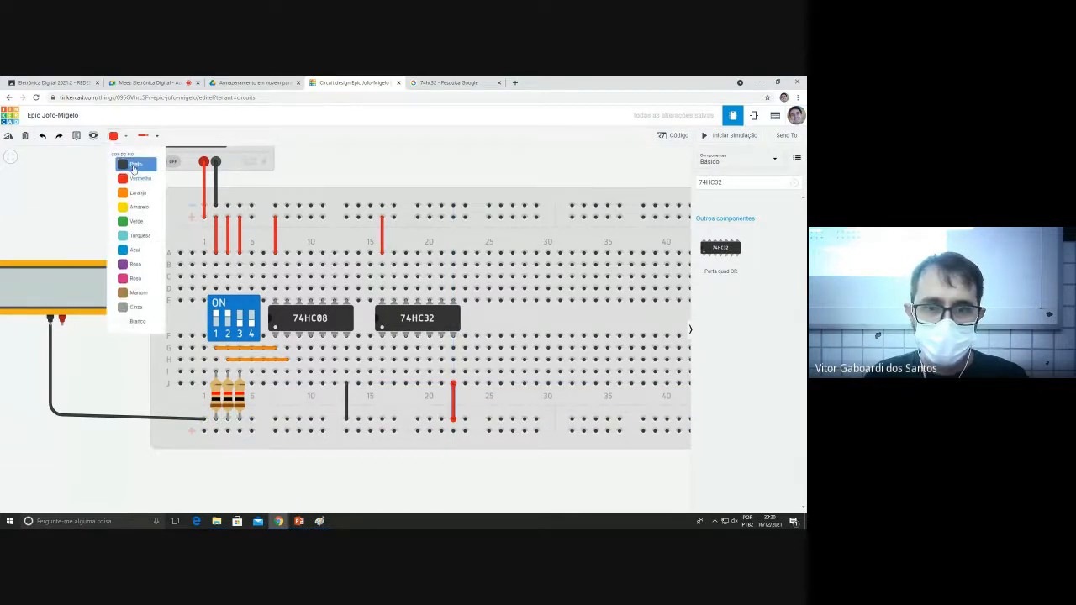
pyautogui.click(126, 164)
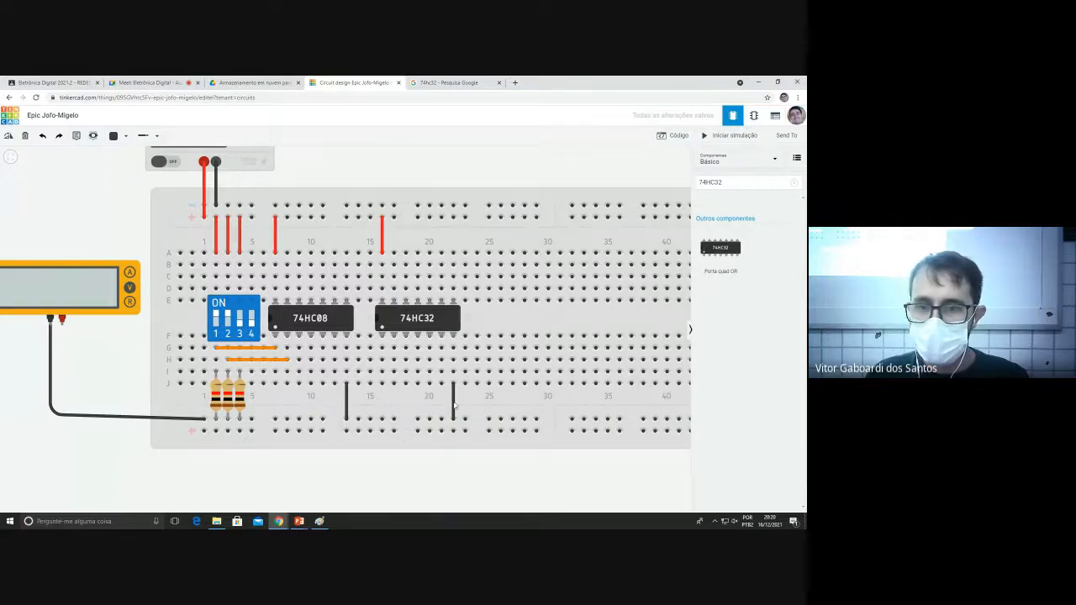
# Check the Paint wiring diagram, then connect the 74HC08's first output to the 74HC32's first input with a green wire from G9 to G16.
pyautogui.scroll(1, 398, 334)
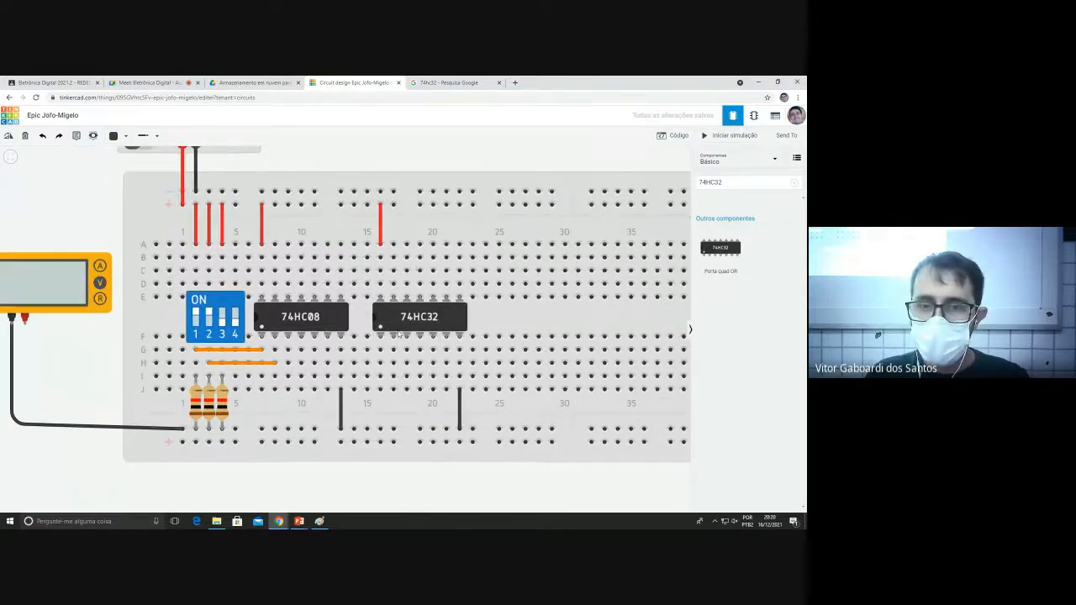
pyautogui.hotkey('alt', 'Tab')
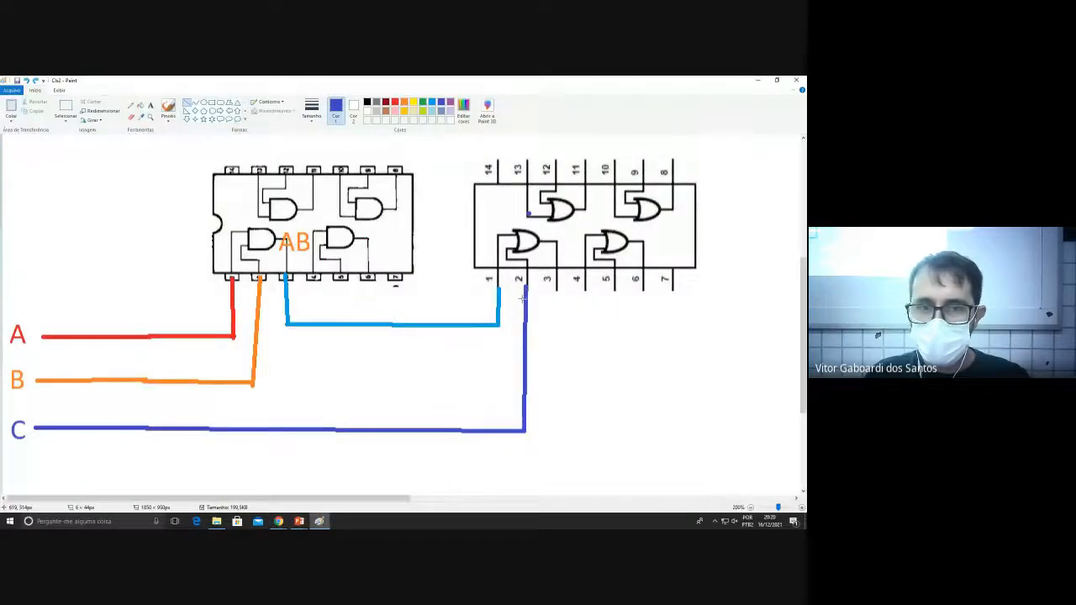
pyautogui.hotkey('alt', 'Tab')
pyautogui.hotkey('alt', 'Tab')
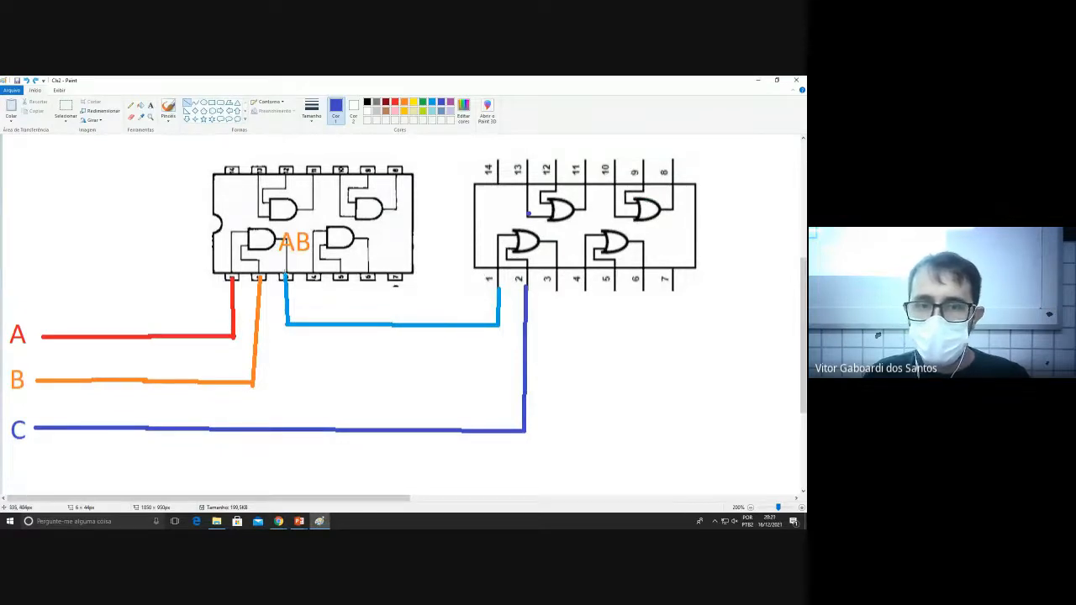
pyautogui.hotkey('alt', 'Tab')
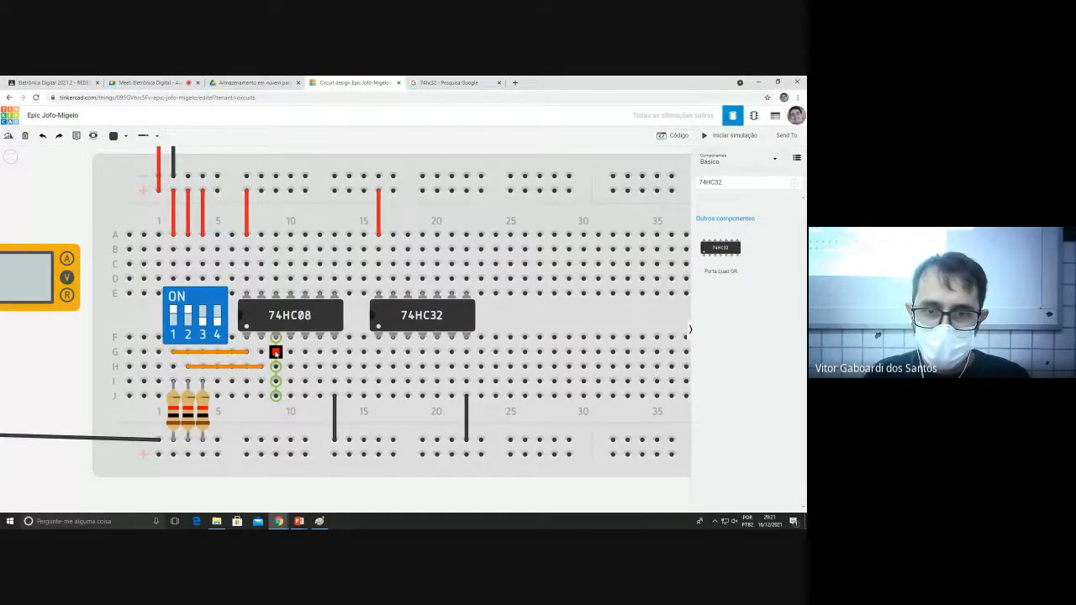
pyautogui.click(276, 352)
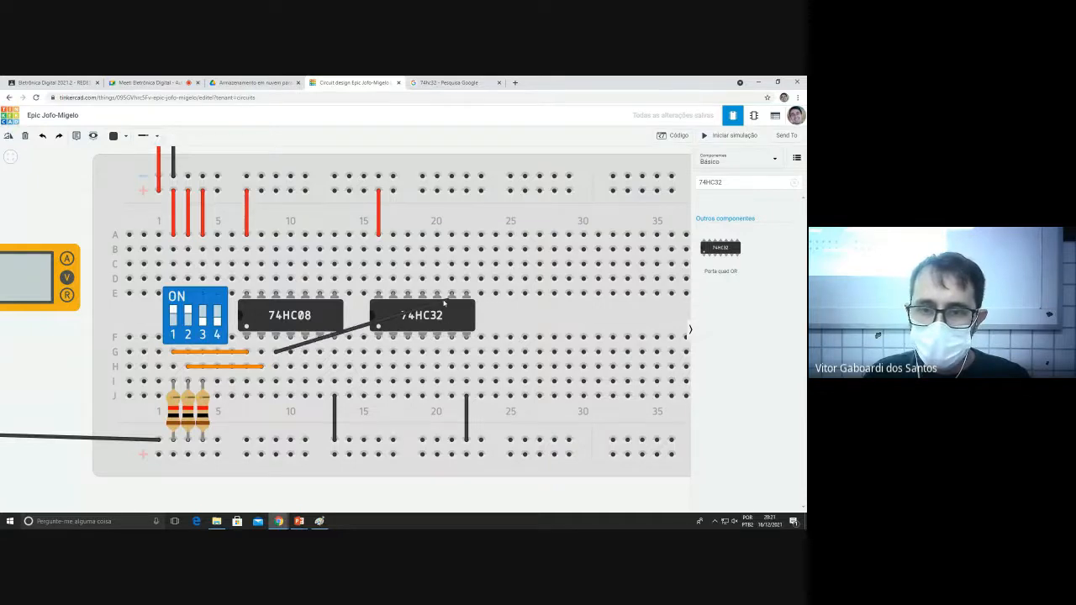
pyautogui.click(379, 351)
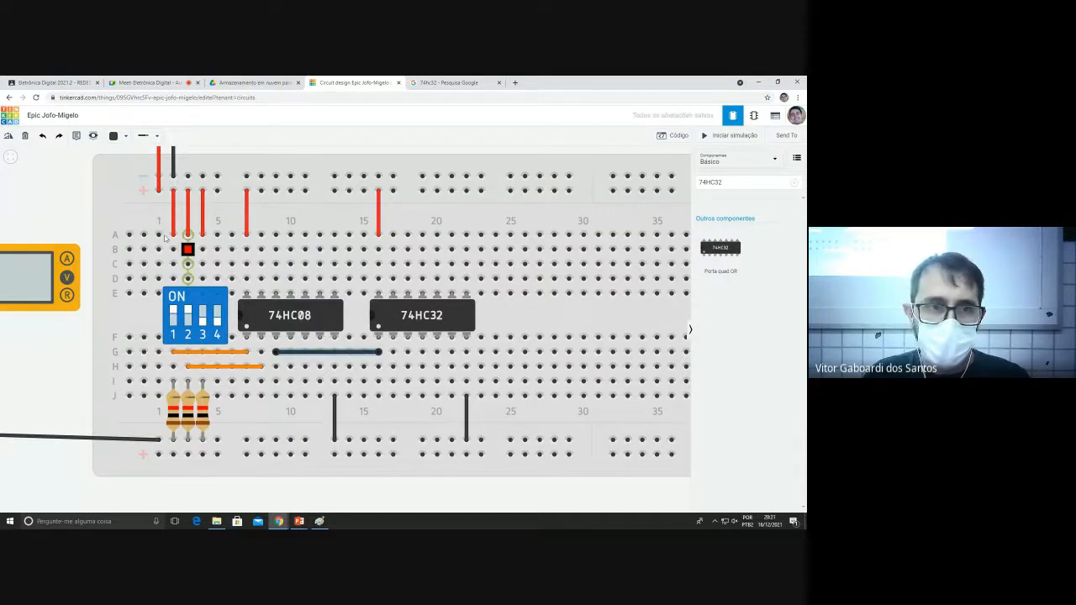
pyautogui.click(117, 136)
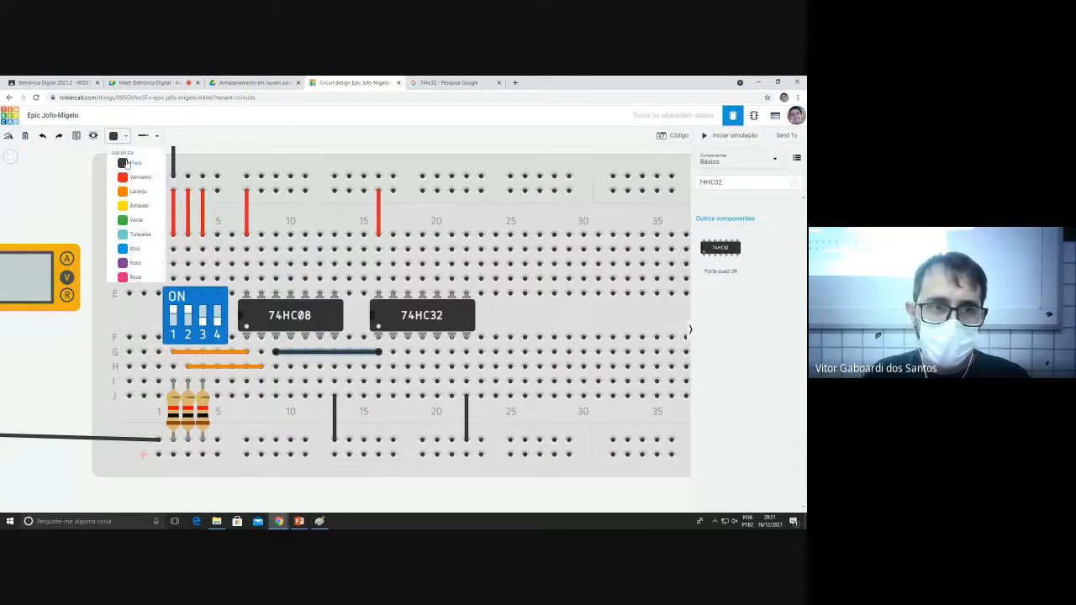
pyautogui.click(135, 221)
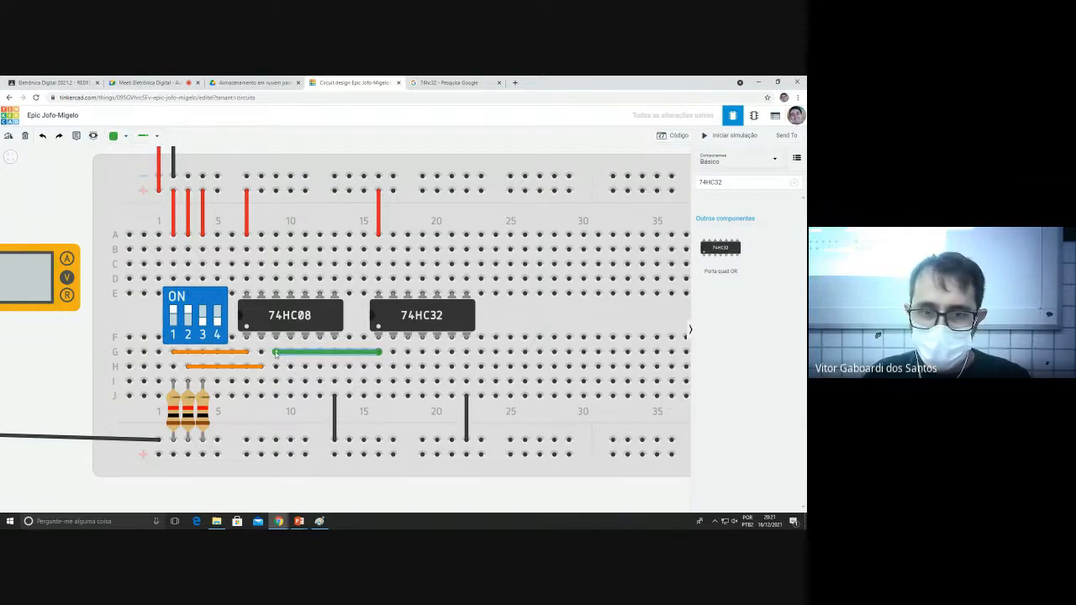
# Review the blue connection from the AND output to OR pin 1 in the Paint diagram, framing it with a temporary selection.
pyautogui.hotkey('alt', 'Tab')
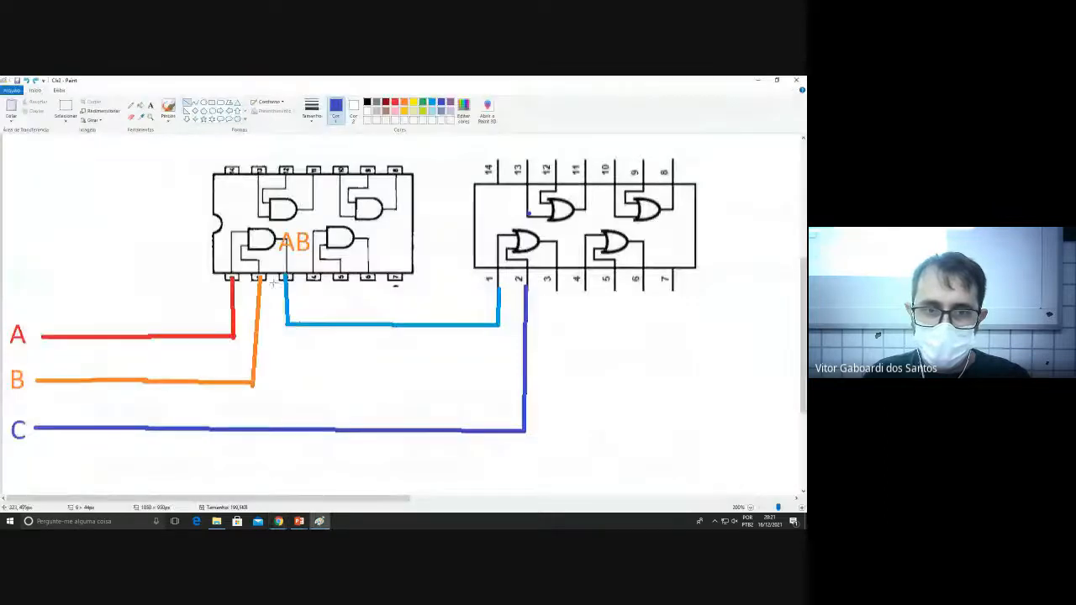
pyautogui.moveTo(273, 262)
pyautogui.mouseDown()
pyautogui.moveTo(385, 316)
pyautogui.moveTo(506, 331)
pyautogui.mouseUp()
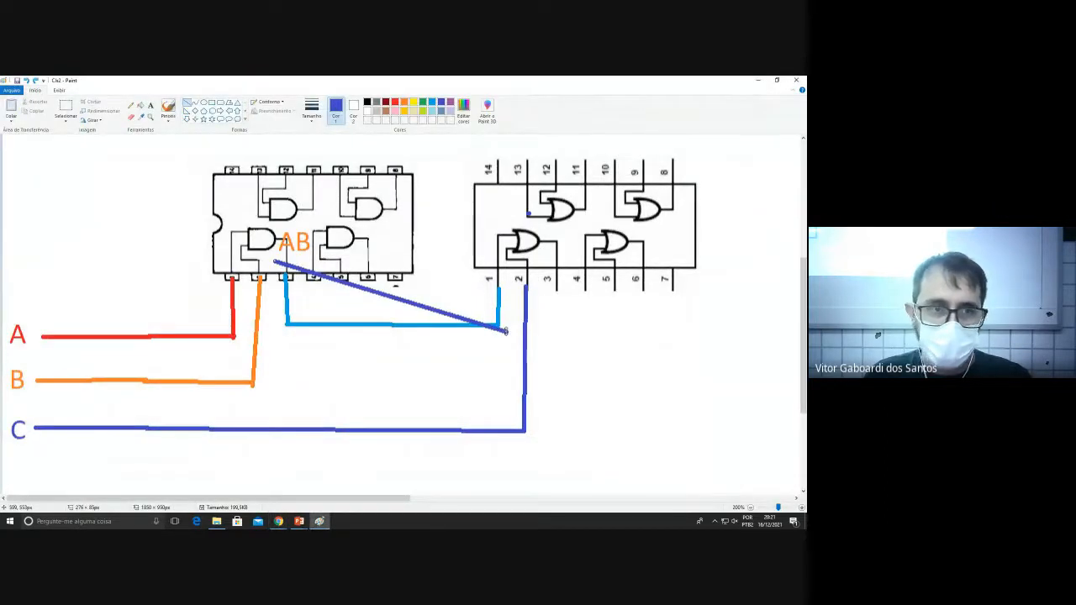
pyautogui.hotkey('ctrl', 'z')
pyautogui.click(66, 108)
pyautogui.moveTo(277, 261); pyautogui.dragTo(507, 340)
pyautogui.press('super+Tab')
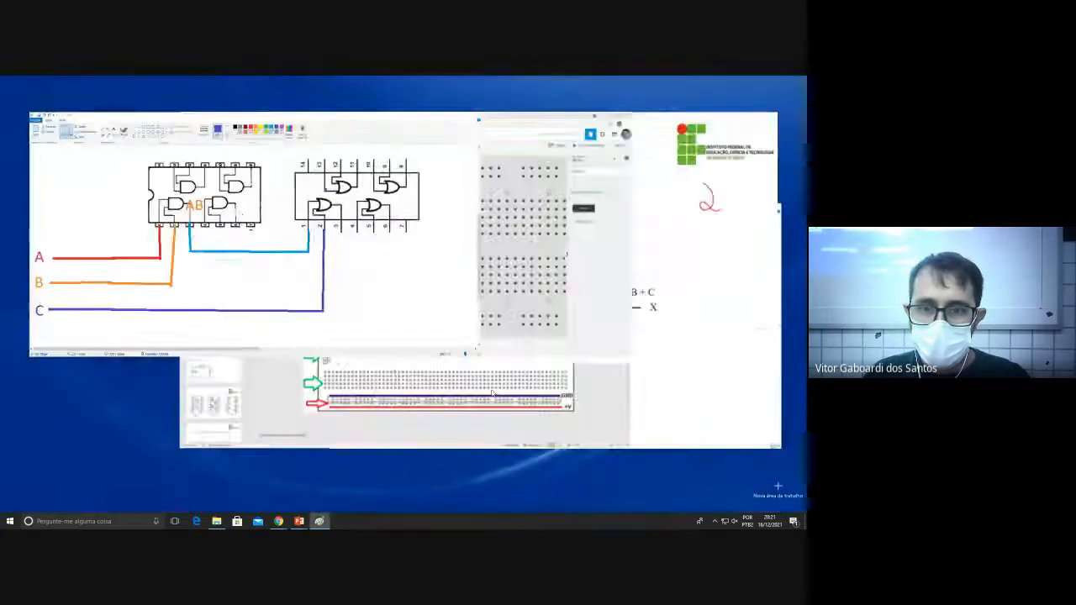
pyautogui.press('super+Tab')
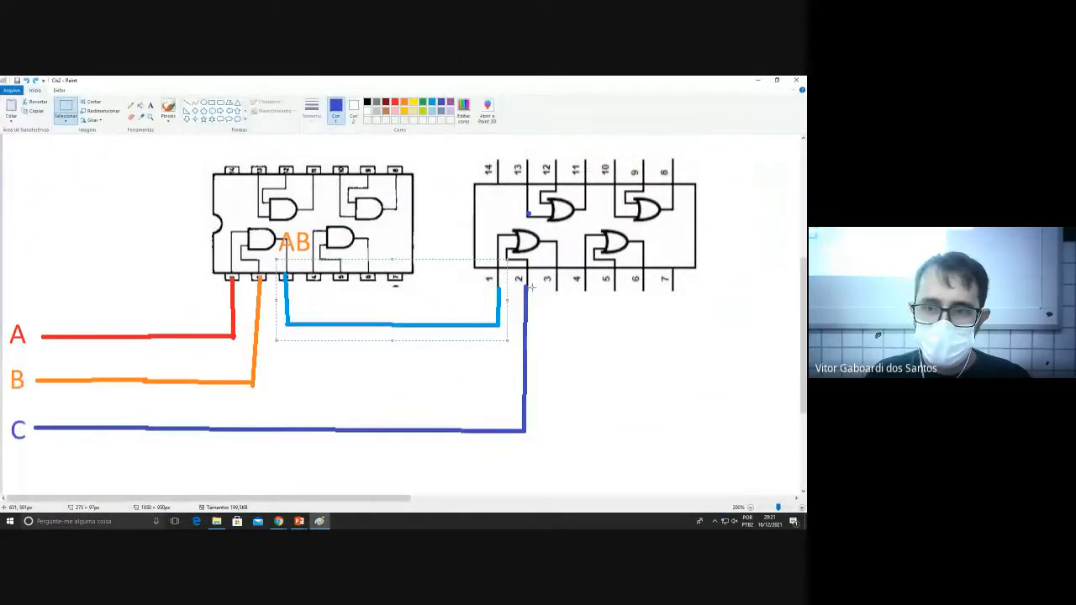
pyautogui.click(519, 325)
# Back in Tinkercad, connect DIP switch 3 to the 74HC32's second input with a green wire from I4 to I17.
pyautogui.hotkey('alt', 'Tab')
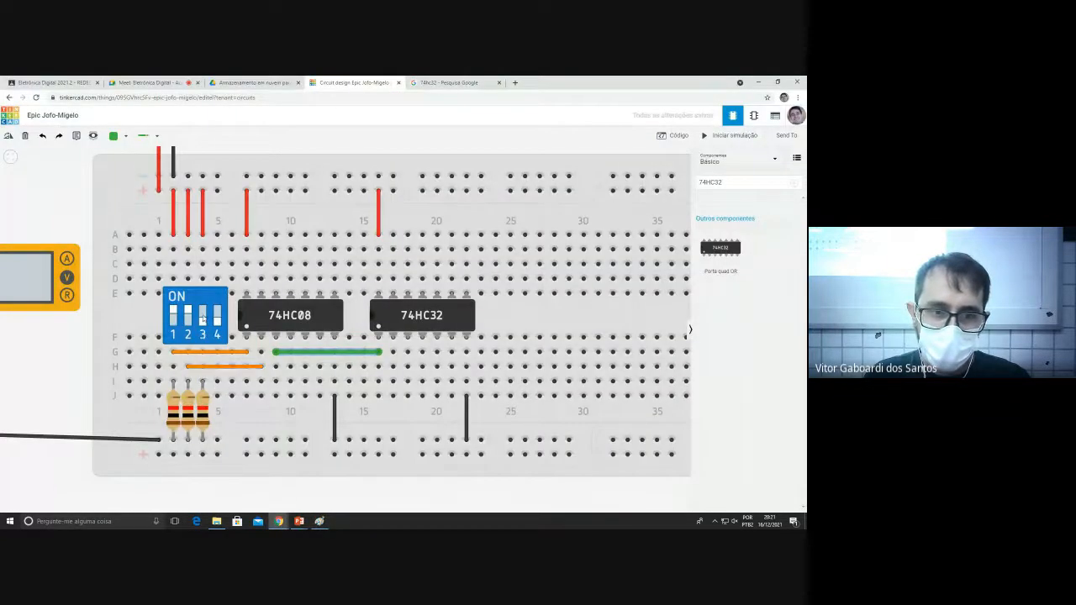
pyautogui.click(202, 382)
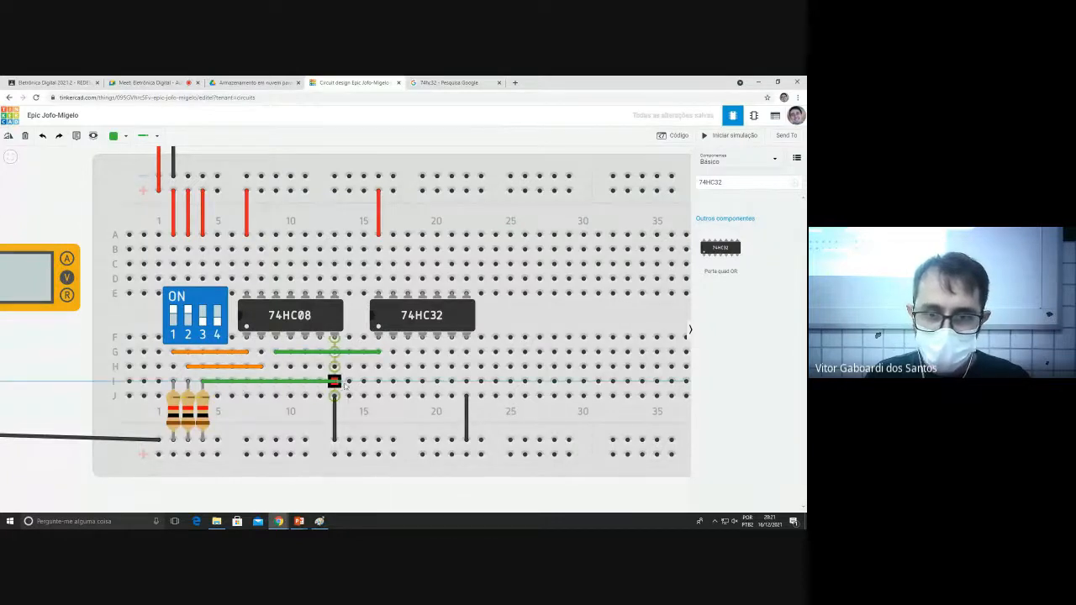
pyautogui.click(392, 382)
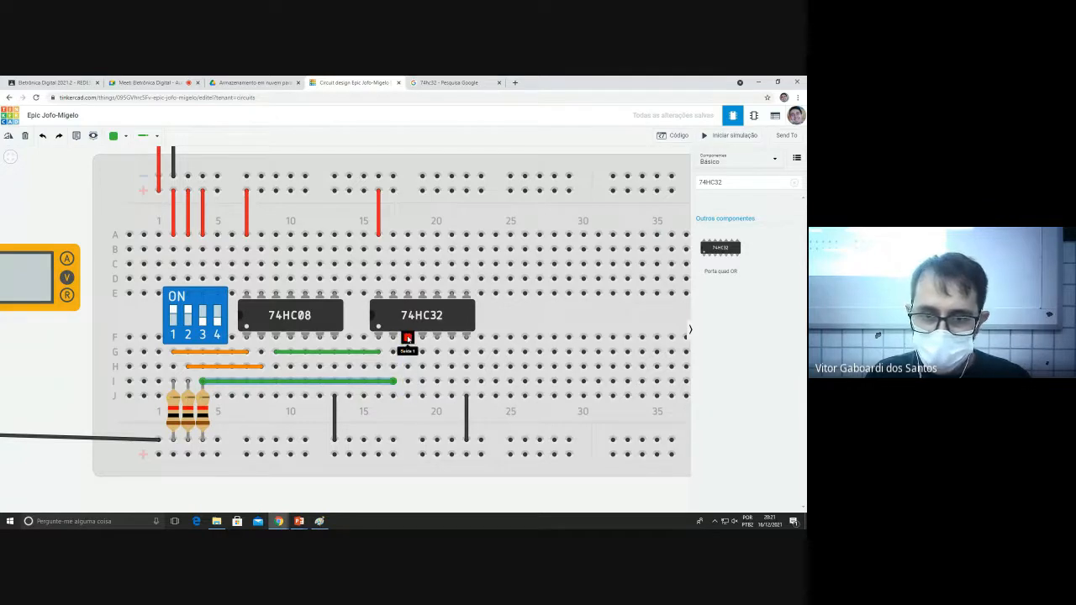
# Check the Paint wiring diagram, then switch to the PowerPoint slide with the X = A.B + C circuit and choose a pointer option.
pyautogui.hotkey('alt', 'Tab')
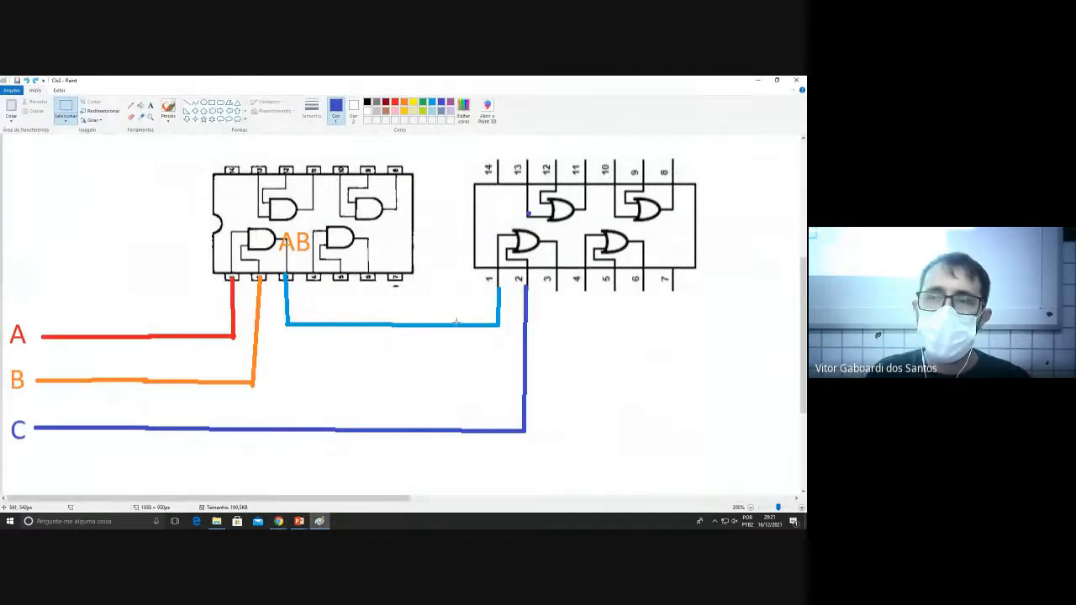
pyautogui.hotkey('alt', 'Tab')
pyautogui.hotkey('alt', 'Tab')
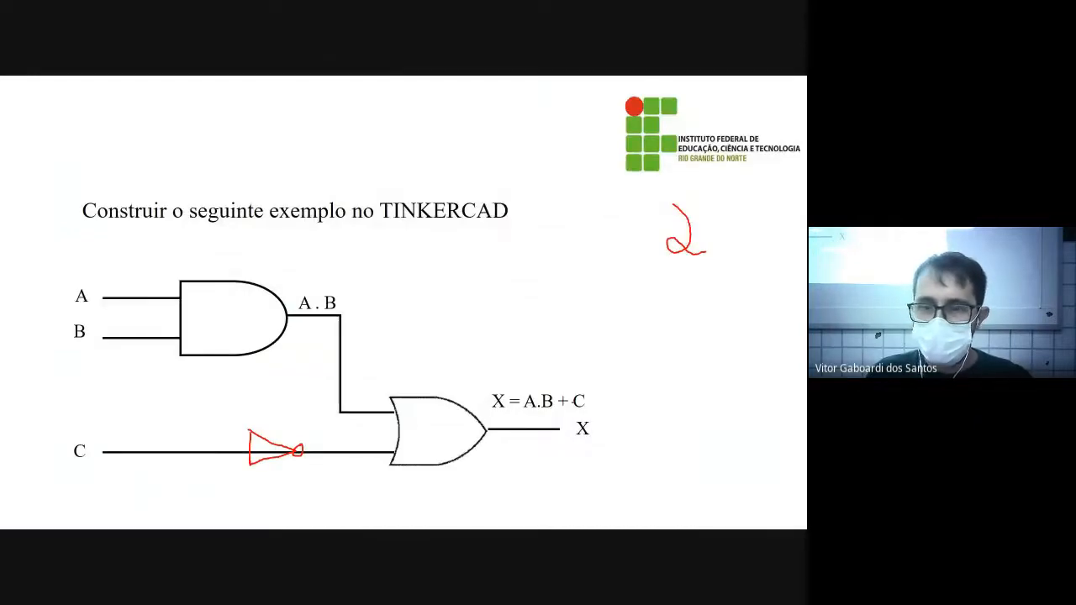
pyautogui.rightClick(397, 319)
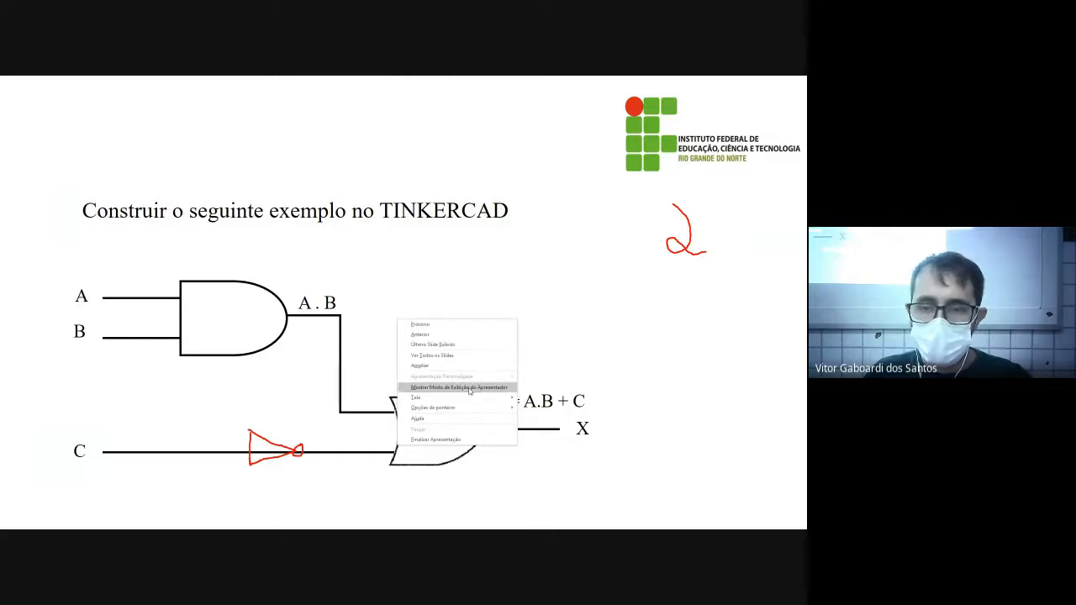
pyautogui.moveTo(454, 398)
pyautogui.click(523, 362)
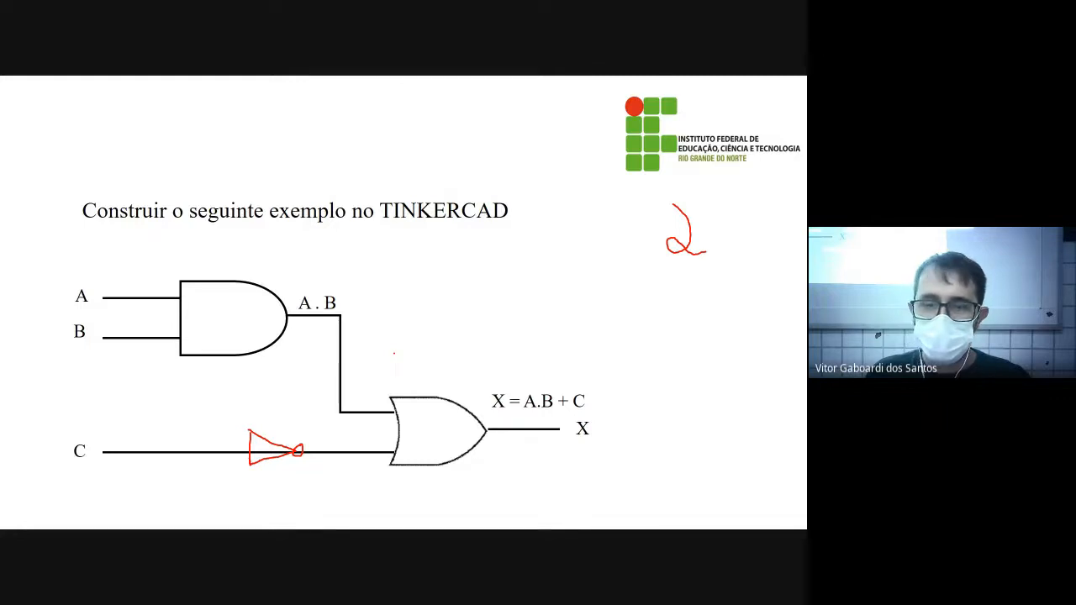
# Switch to the Google Meet call in Chrome and check the participants' chat messages.
pyautogui.hotkey('alt', 'Tab')
pyautogui.hotkey('alt', 'Tab')
pyautogui.hotkey('alt', 'Tab')
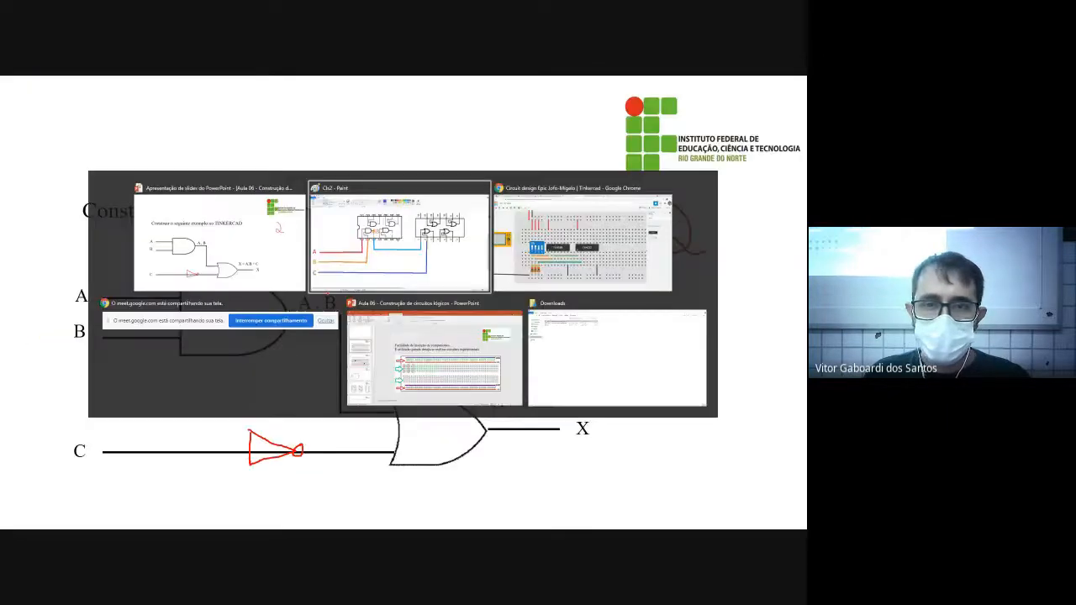
pyautogui.hotkey('alt', 'Tab')
pyautogui.hotkey('ctrl', 'shift', 'Tab')
pyautogui.hotkey('ctrl', 'shift', 'Tab')
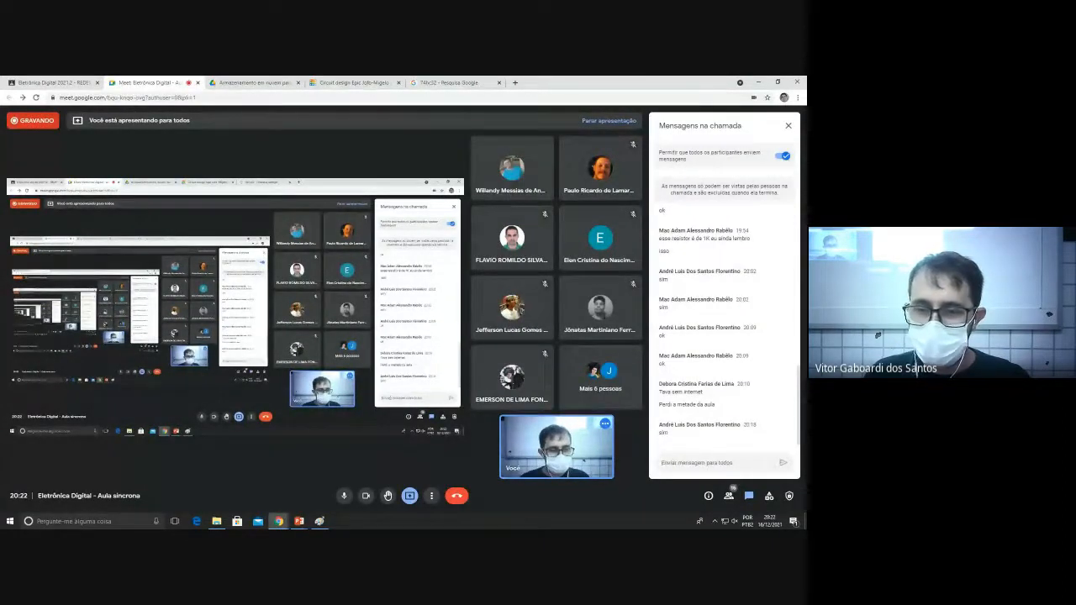
# Switch to the PowerPoint slideshow and erase the handwritten 2 under the institute logo.
pyautogui.hotkey('alt', 'Tab')
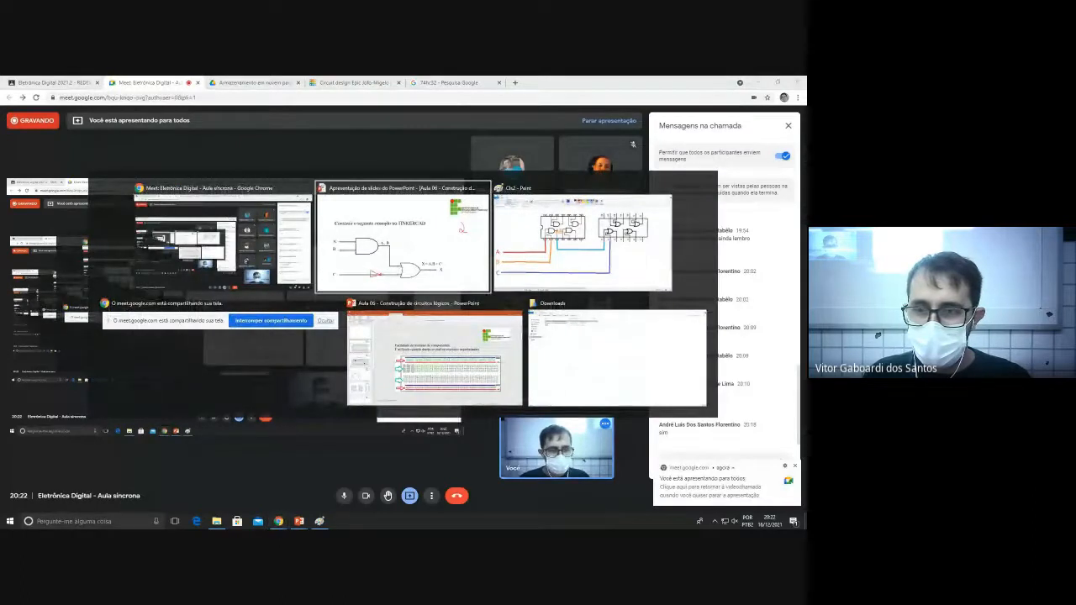
pyautogui.hotkey('alt', 'Tab')
pyautogui.hotkey('alt', 'shift', 'Tab')
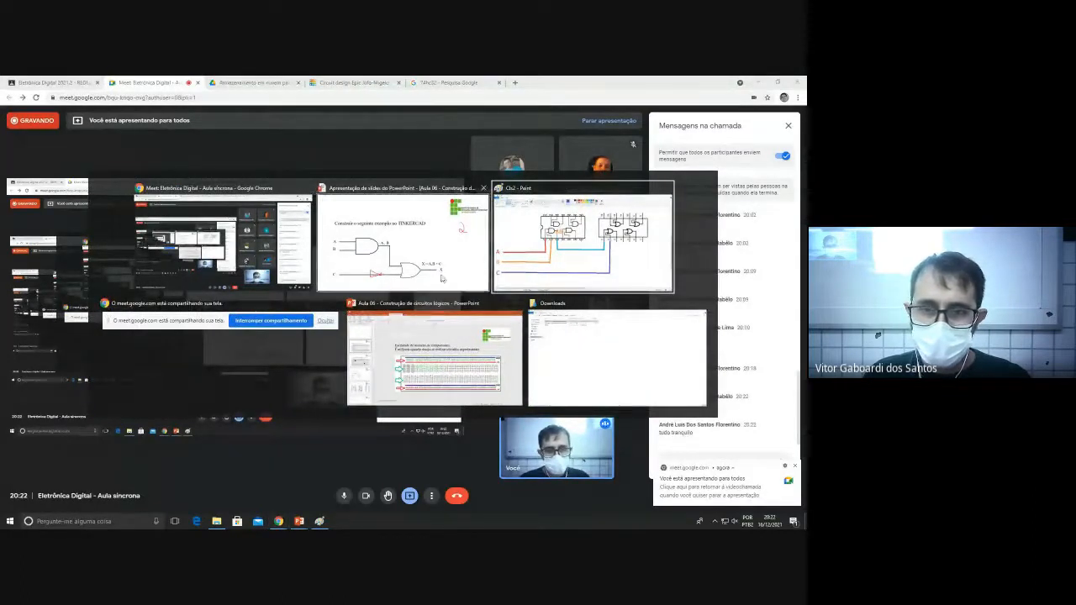
pyautogui.rightClick(664, 310)
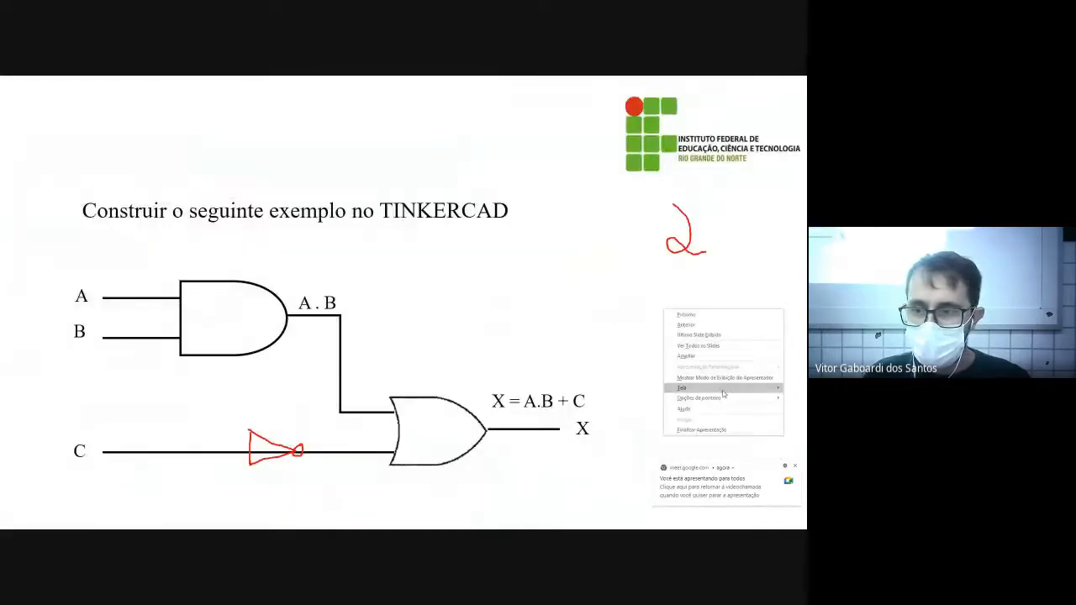
pyautogui.moveTo(725, 389)
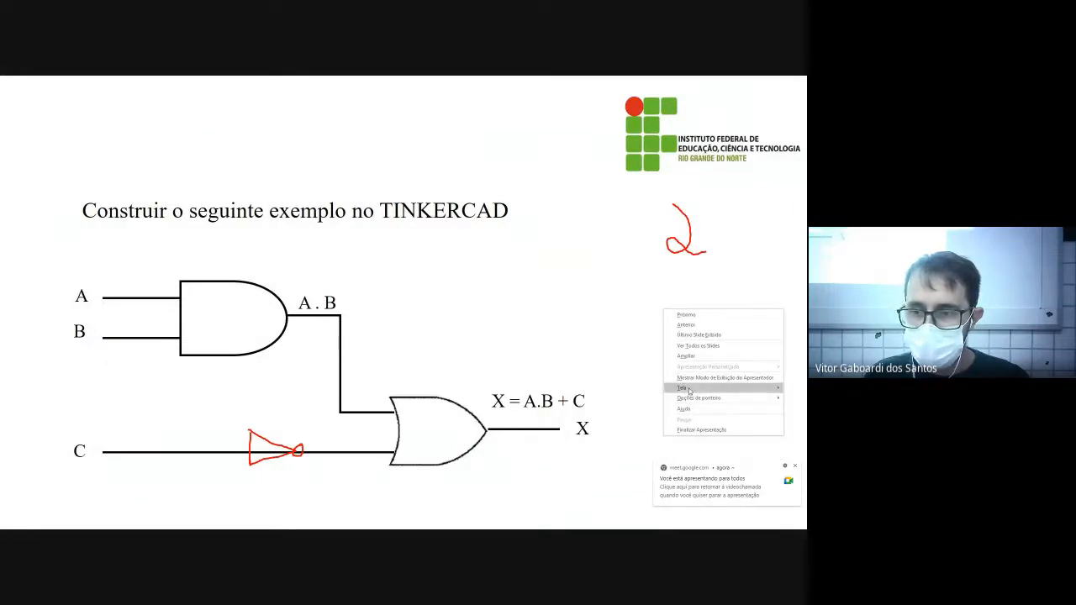
pyautogui.moveTo(703, 405)
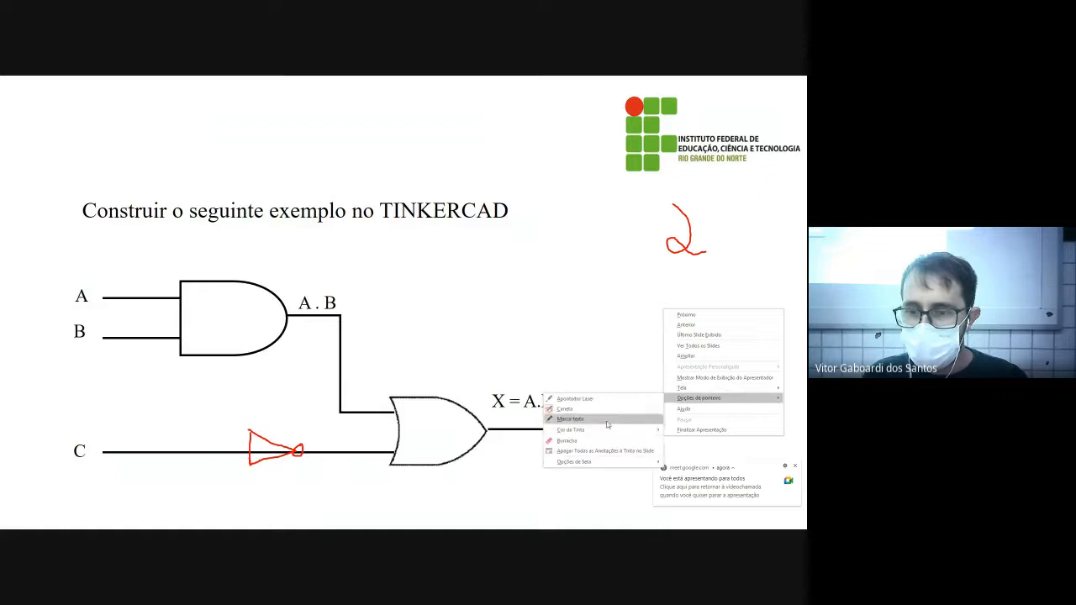
pyautogui.click(587, 440)
pyautogui.click(669, 242)
# Change the slideshow pointer to a drawing tool and handwrite an A in red beside the slide's title.
pyautogui.rightClick(609, 282)
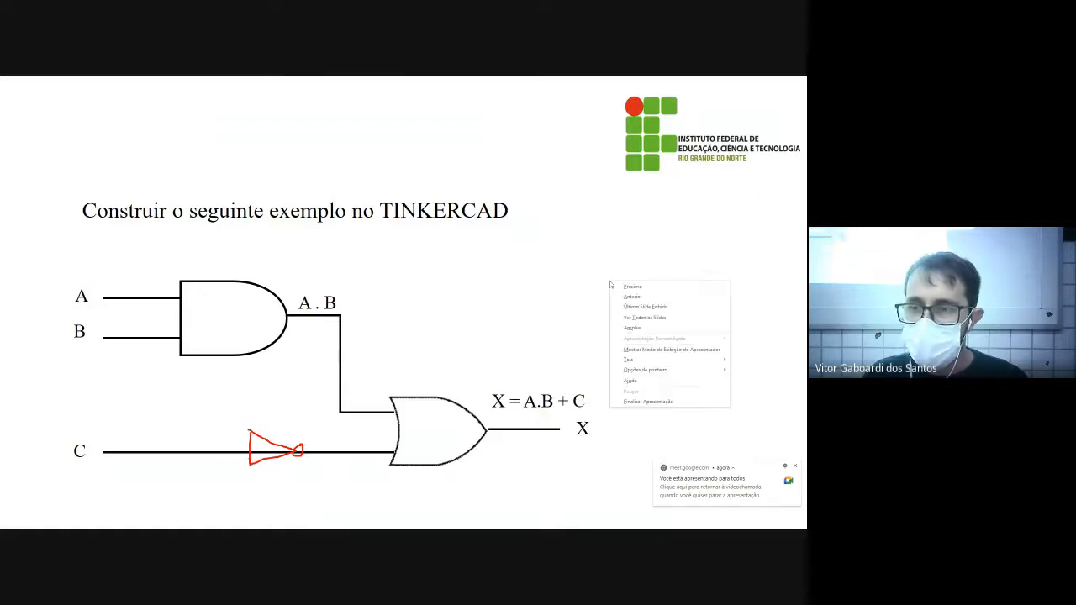
pyautogui.moveTo(626, 361)
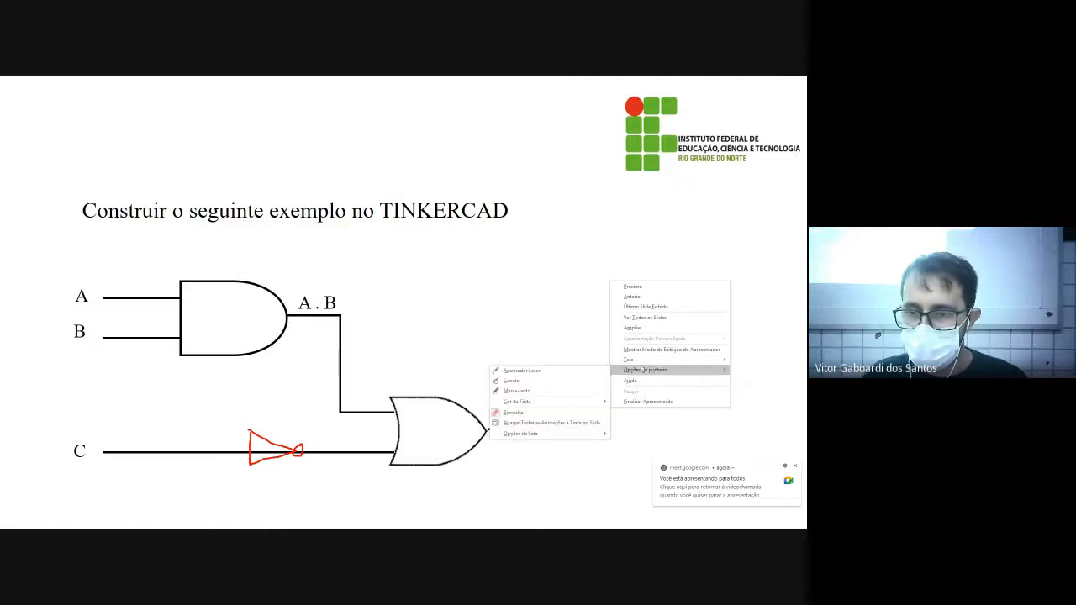
pyautogui.click(570, 372)
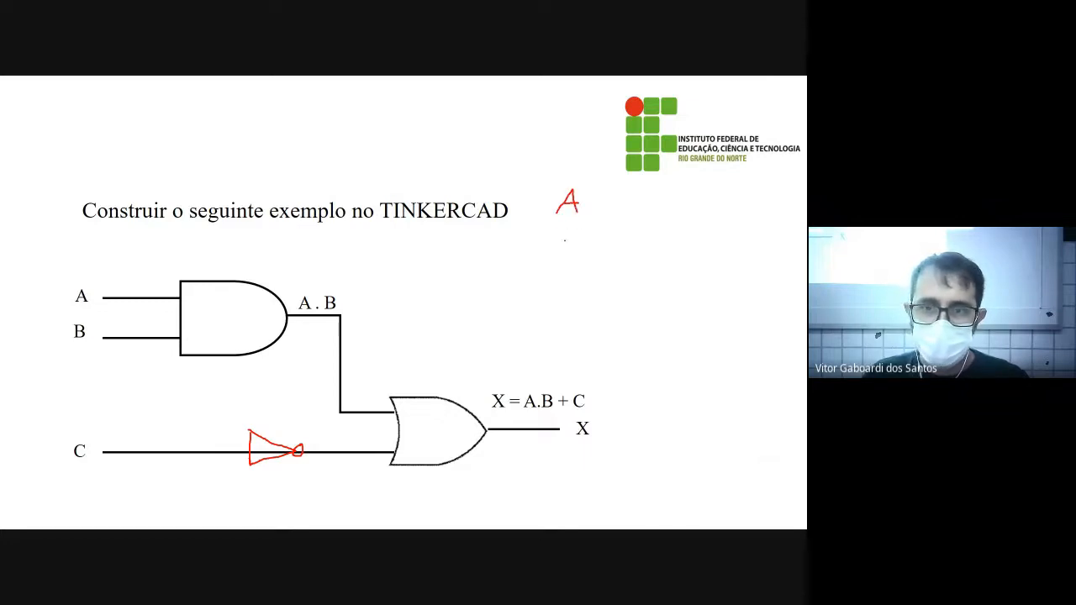
# Leave the slideshow, launch Excel 2016, decline the default-program offer, and create a blank workbook.
pyautogui.hotkey('alt', 'Tab')
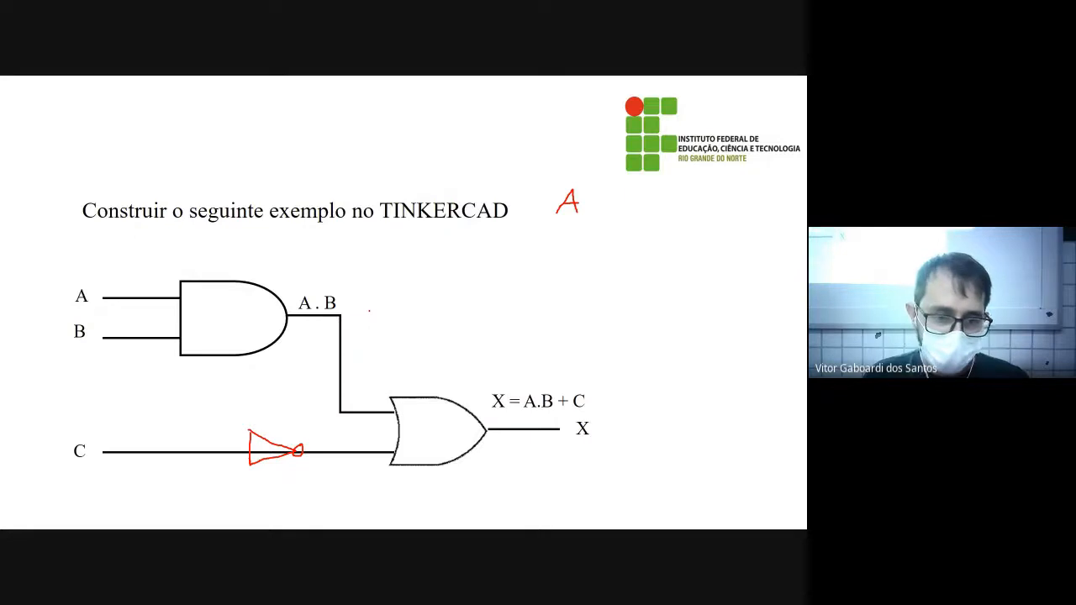
pyautogui.hotkey('alt', 'Tab')
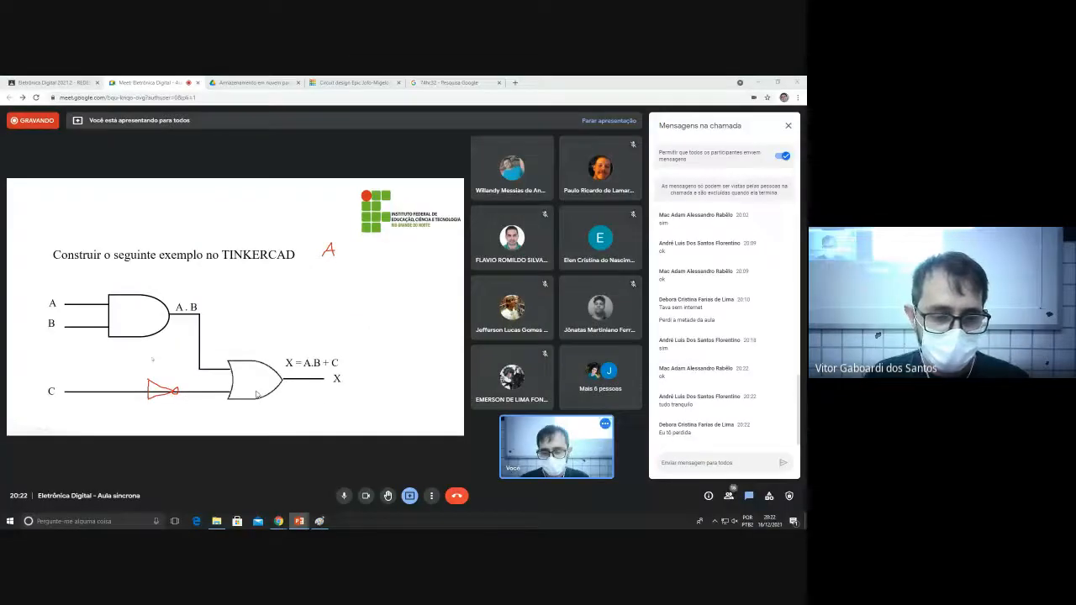
pyautogui.press('super')
pyautogui.write('exce')
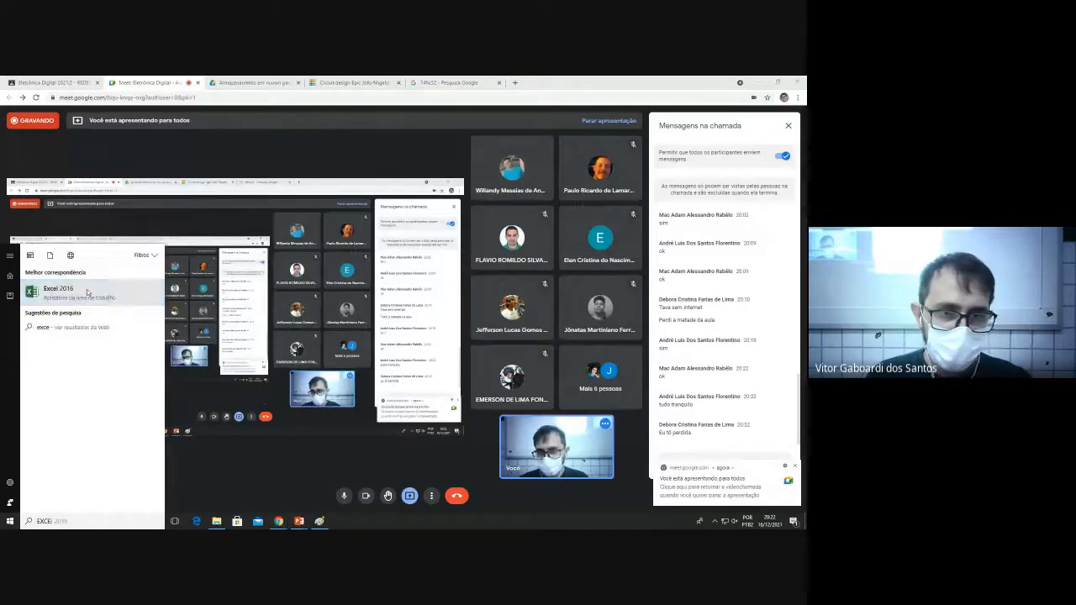
pyautogui.click(84, 288)
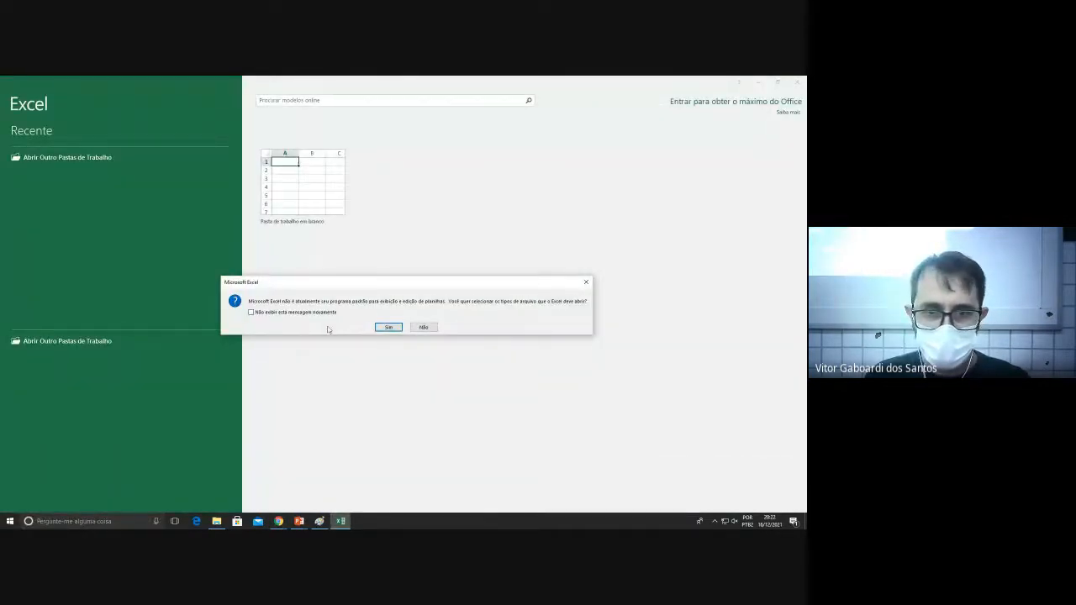
pyautogui.click(425, 328)
pyautogui.click(319, 180)
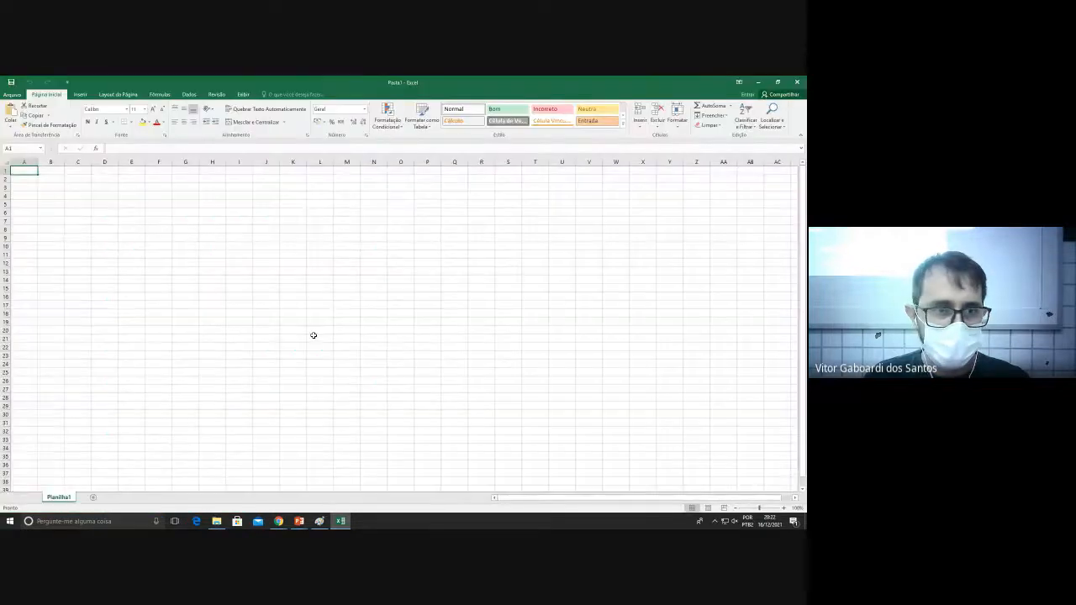
pyautogui.click(104, 205)
pyautogui.scroll(8, 50, 195)
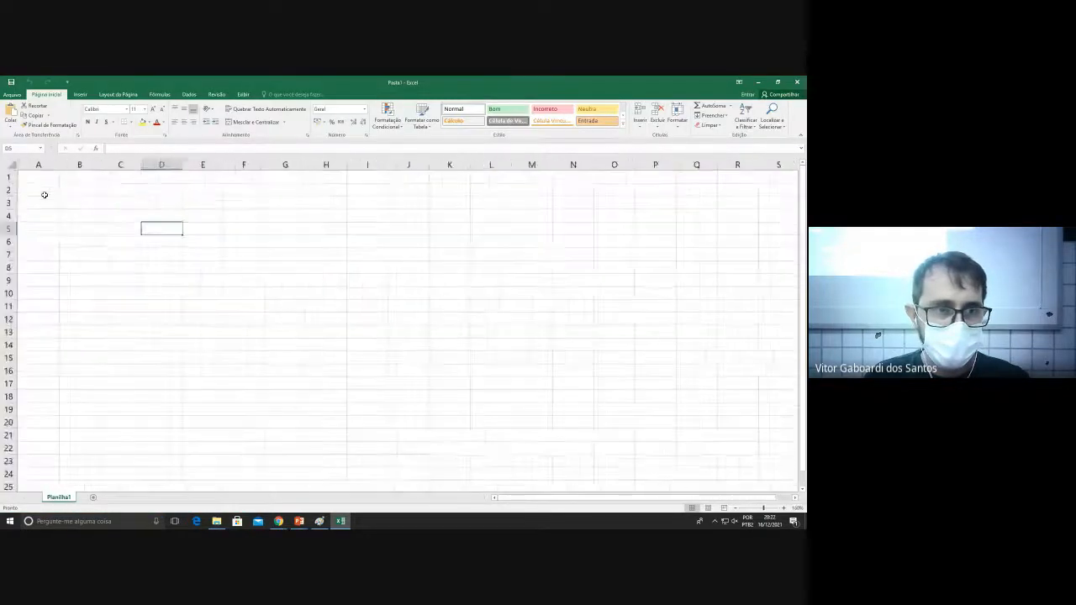
# Switch to the Google Meet call and read the participants' latest chat messages.
pyautogui.hotkey('alt', 'Tab')
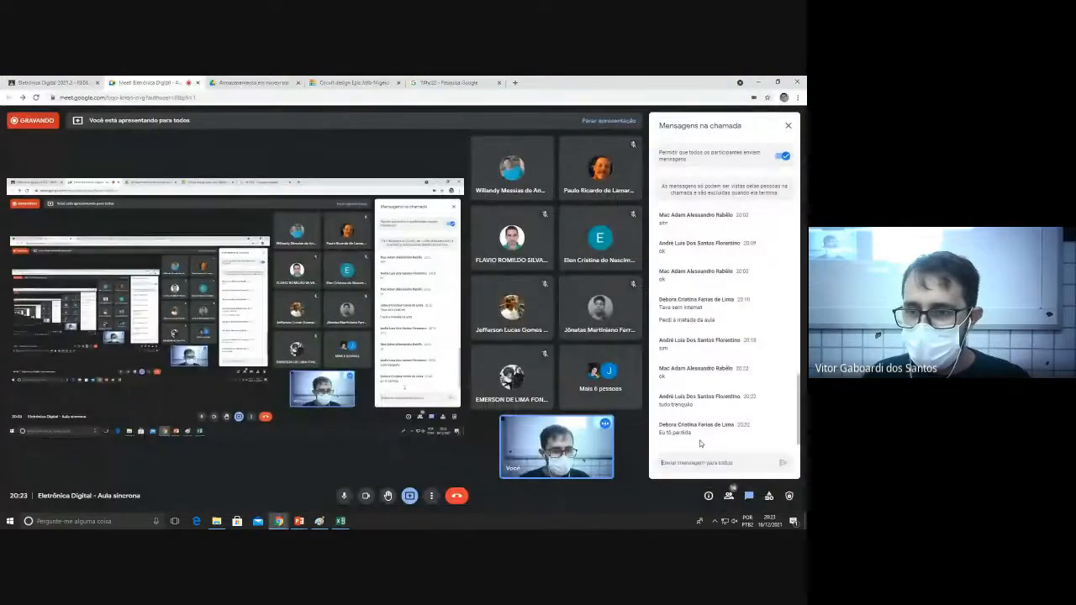
pyautogui.tripleClick(688, 319)
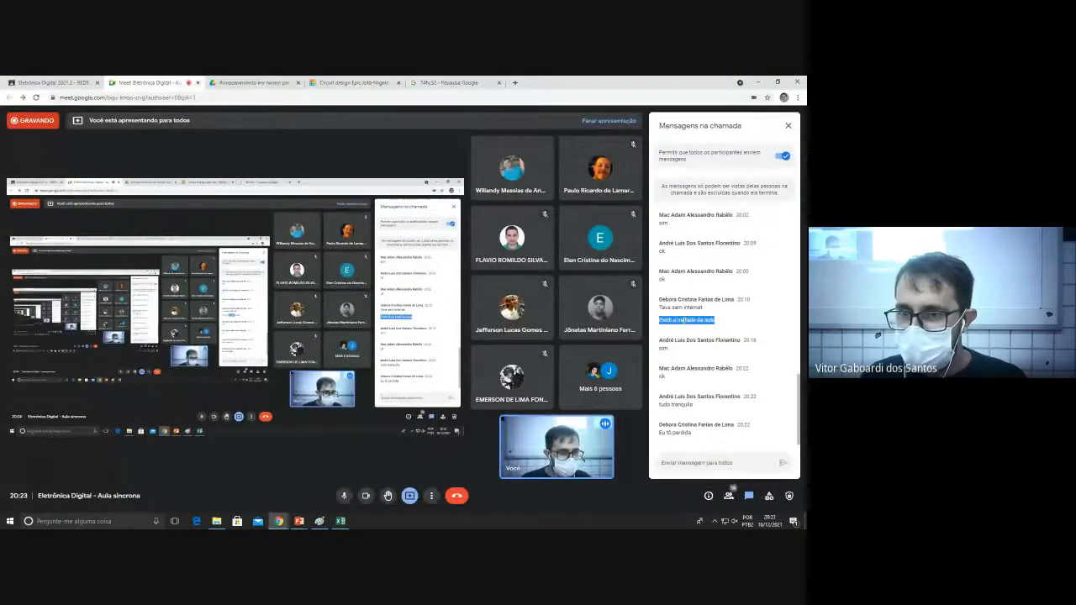
pyautogui.tripleClick(672, 432)
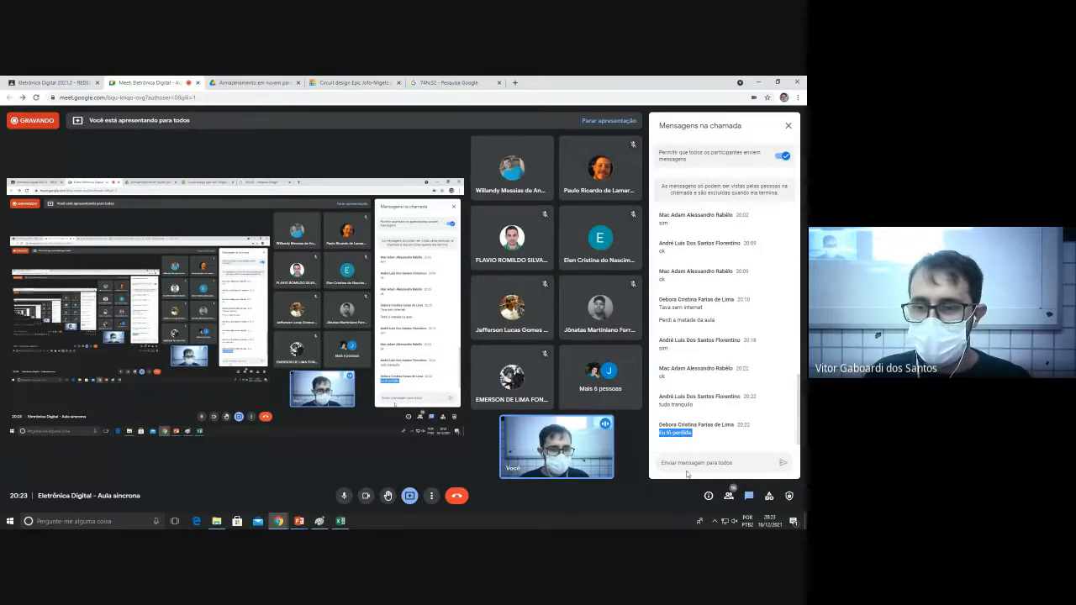
pyautogui.click(679, 466)
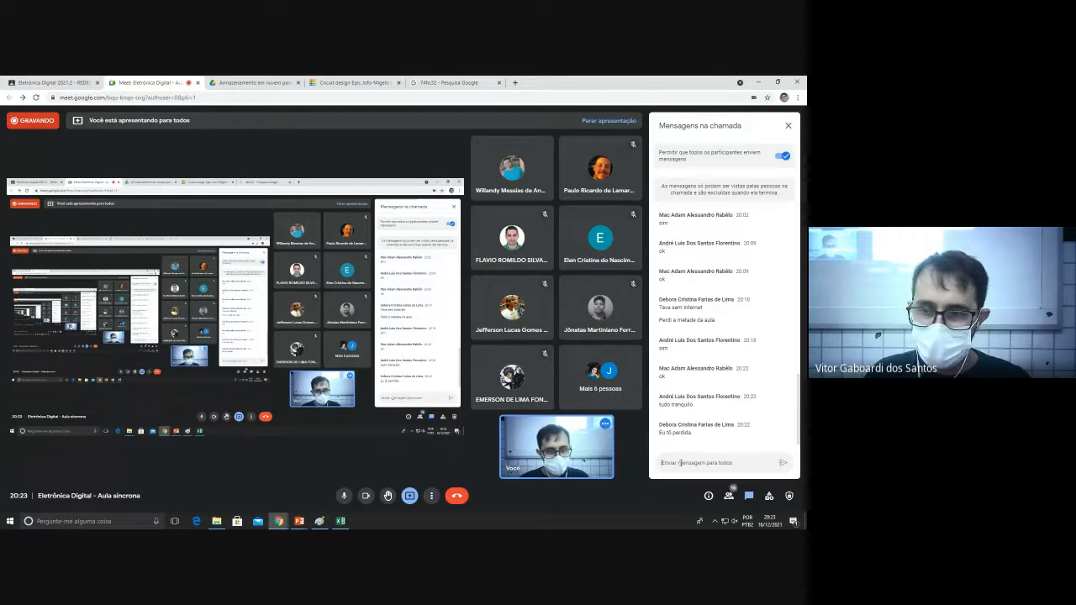
pyautogui.hotkey('alt', 'Tab')
pyautogui.click(777, 464)
# Return to the blank Excel workbook and enter 0, 0, 0 in cells A1 to C1.
pyautogui.hotkey('alt', 'Tab')
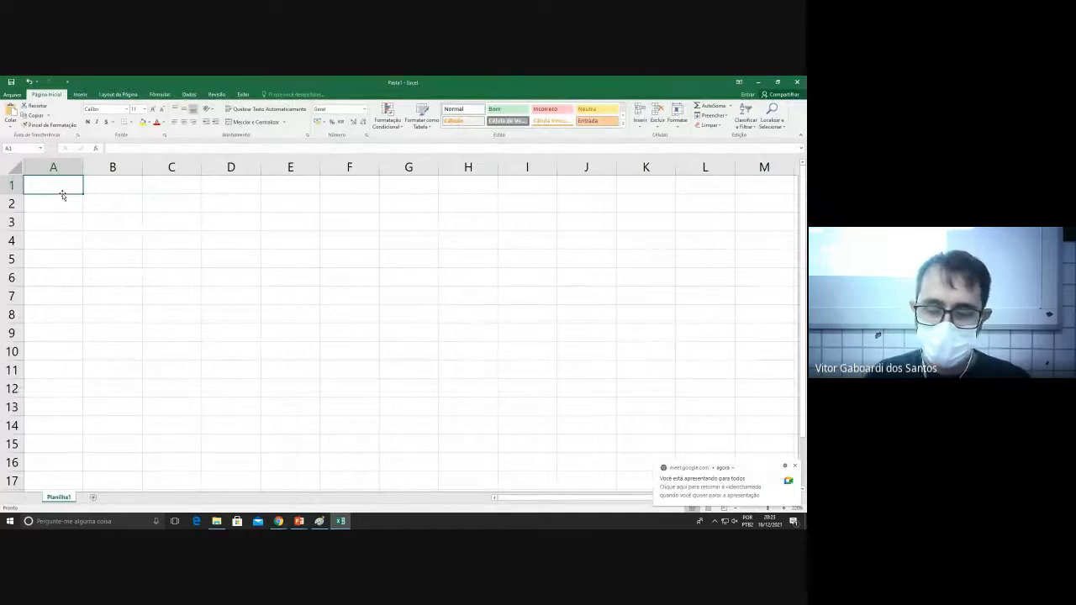
pyautogui.write('0')
pyautogui.press('Tab')
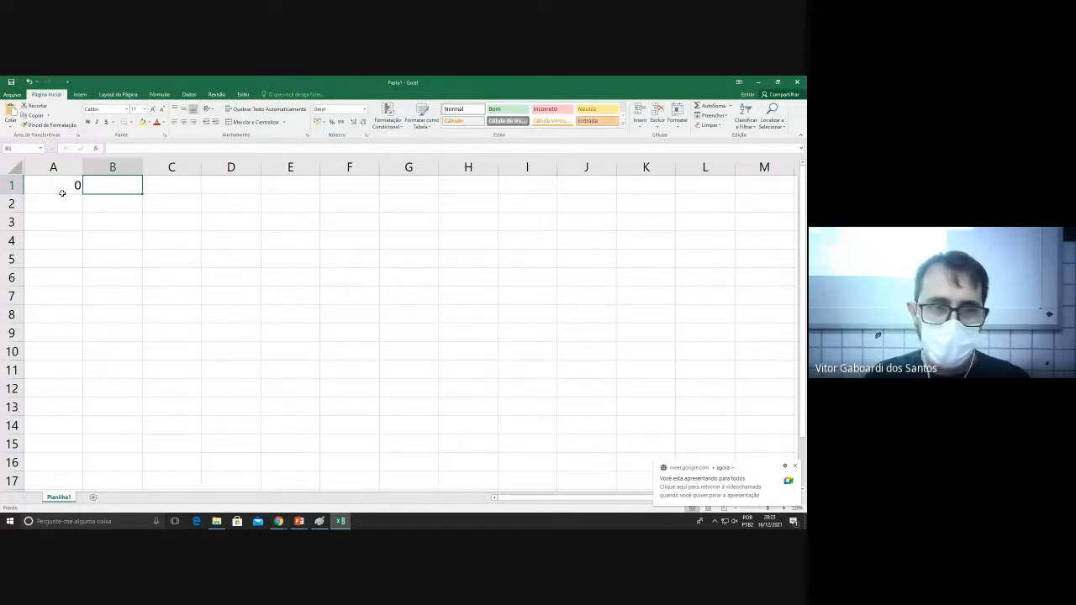
pyautogui.write('0')
pyautogui.press('Tab')
pyautogui.write('0')
pyautogui.press('Return')
# Fill C2 to C8 with the alternating truth-table values 1, 0, 1, 0, 1, 0, 1.
pyautogui.click(63, 195)
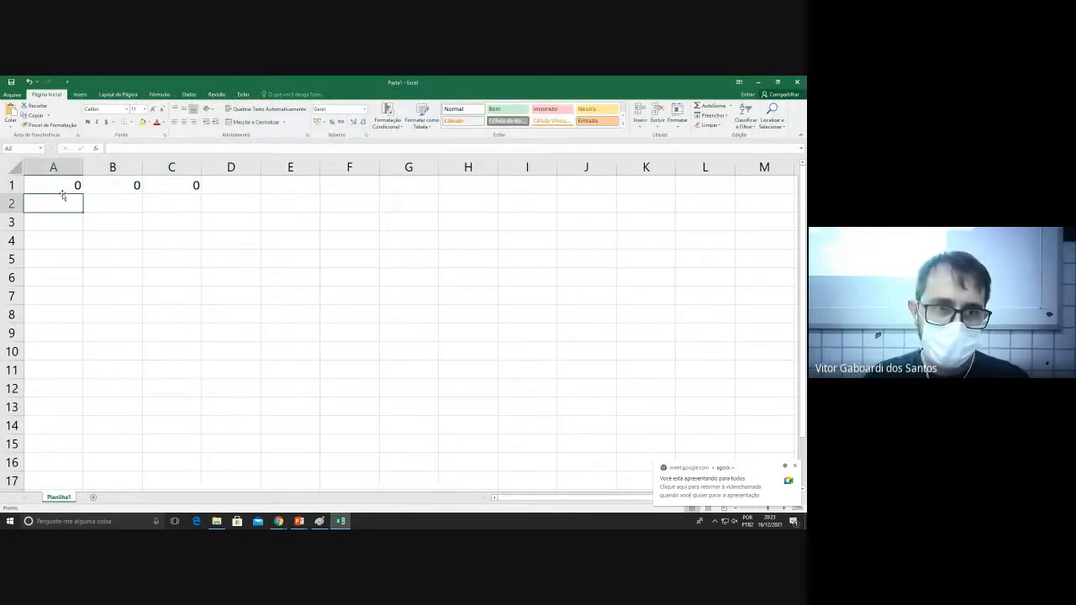
pyautogui.press('Right')
pyautogui.press('Right')
pyautogui.write('1')
pyautogui.press('Return')
pyautogui.write('0')
pyautogui.press('Return')
pyautogui.write('1')
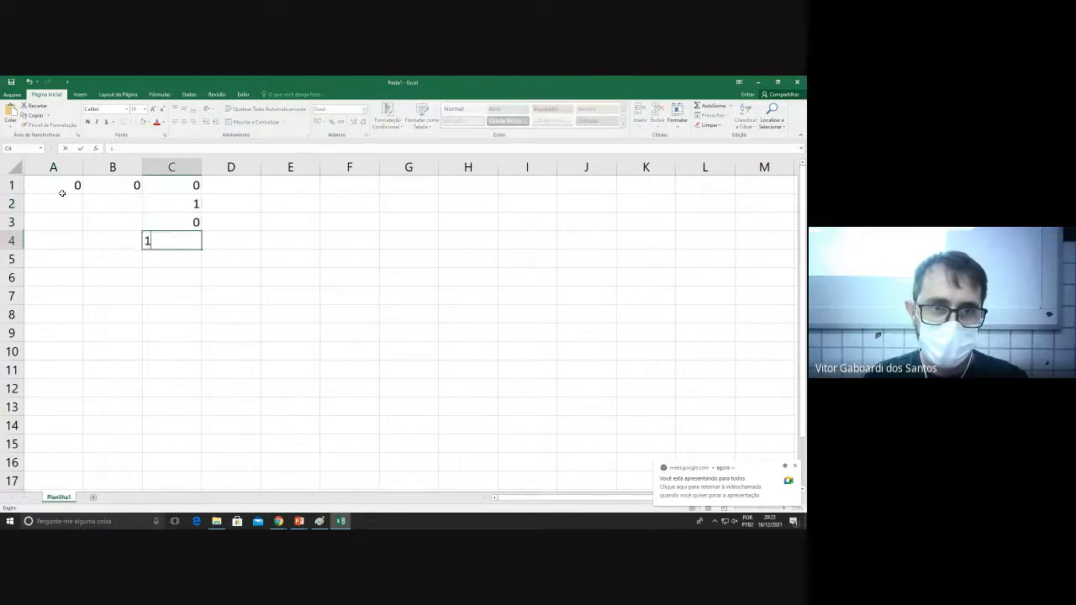
pyautogui.press('Return')
pyautogui.write('0')
pyautogui.press('Return')
pyautogui.write('1')
pyautogui.press('Return')
pyautogui.write('0')
pyautogui.press('Return')
pyautogui.write('1')
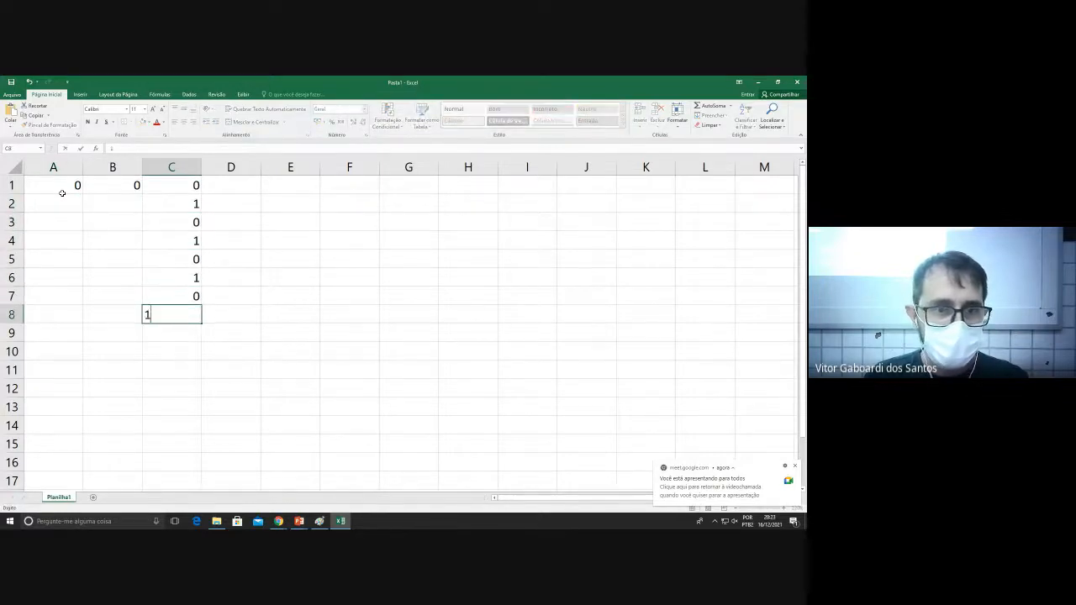
# Fill B2 to B8 with the truth-table values 0, 1, 1, 0, 0, 1, 1.
pyautogui.press('Left')
pyautogui.press('Up')
pyautogui.press('Up')
pyautogui.press('Up')
pyautogui.press('Up')
pyautogui.press('Up')
pyautogui.press('Up')
pyautogui.write('0')
pyautogui.press('Return')
pyautogui.write('1')
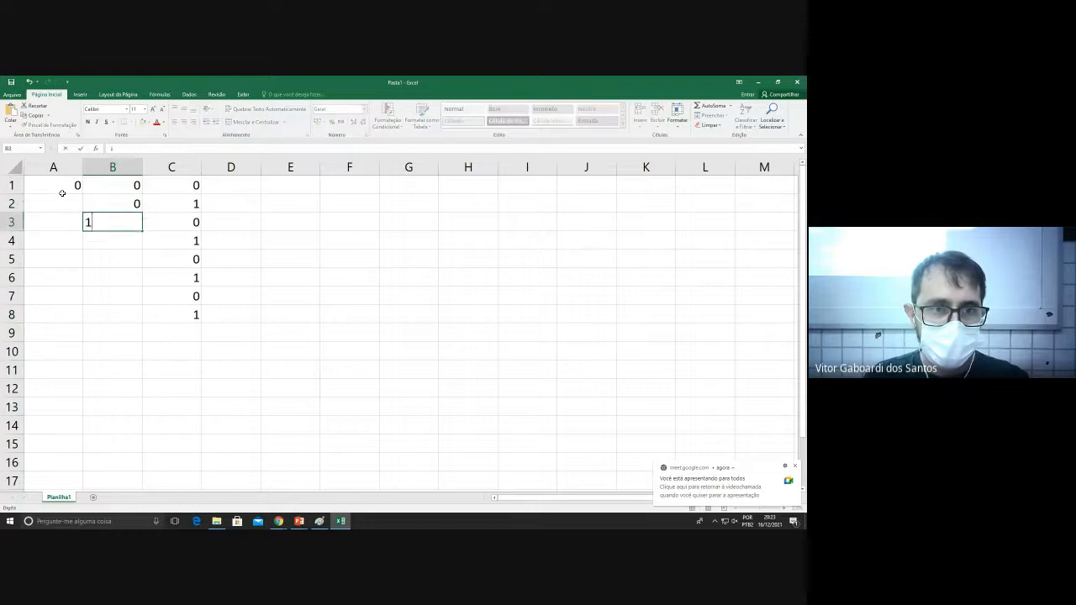
pyautogui.press('Return')
pyautogui.write('1')
pyautogui.press('Return')
pyautogui.write('0 0')
pyautogui.press('Return')
pyautogui.write('1 1')
pyautogui.press('Left')
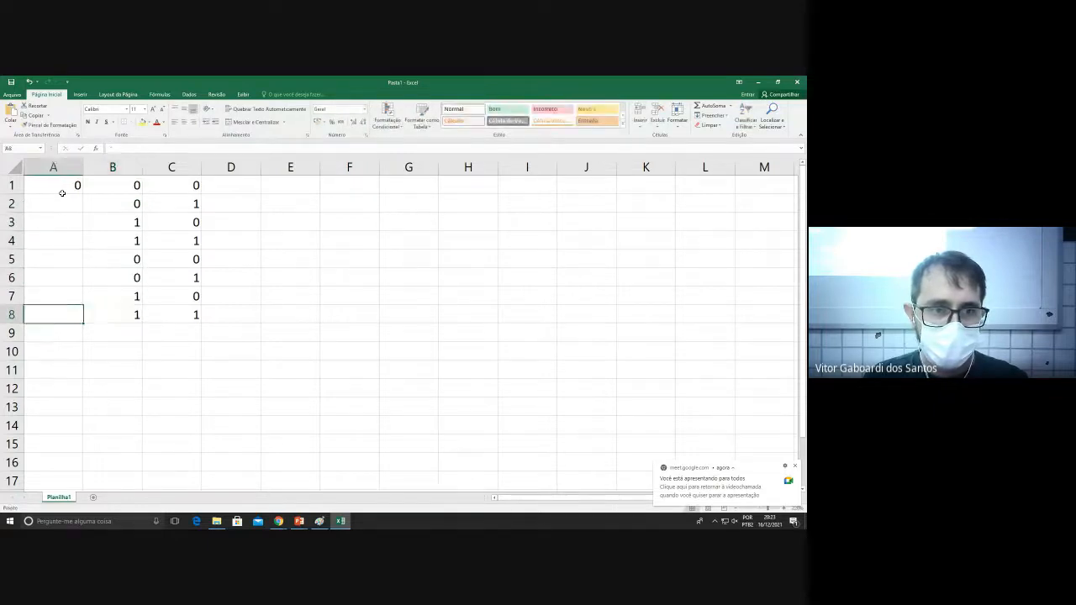
# Fill A2 to A8 with the truth-table values 0, 0, 0, 1, 1, 1, 1.
pyautogui.press('Up')
pyautogui.press('Up')
pyautogui.press('Up')
pyautogui.press('Up')
pyautogui.press('Up')
pyautogui.press('Up')
pyautogui.write('0')
pyautogui.press('Return')
pyautogui.write('0')
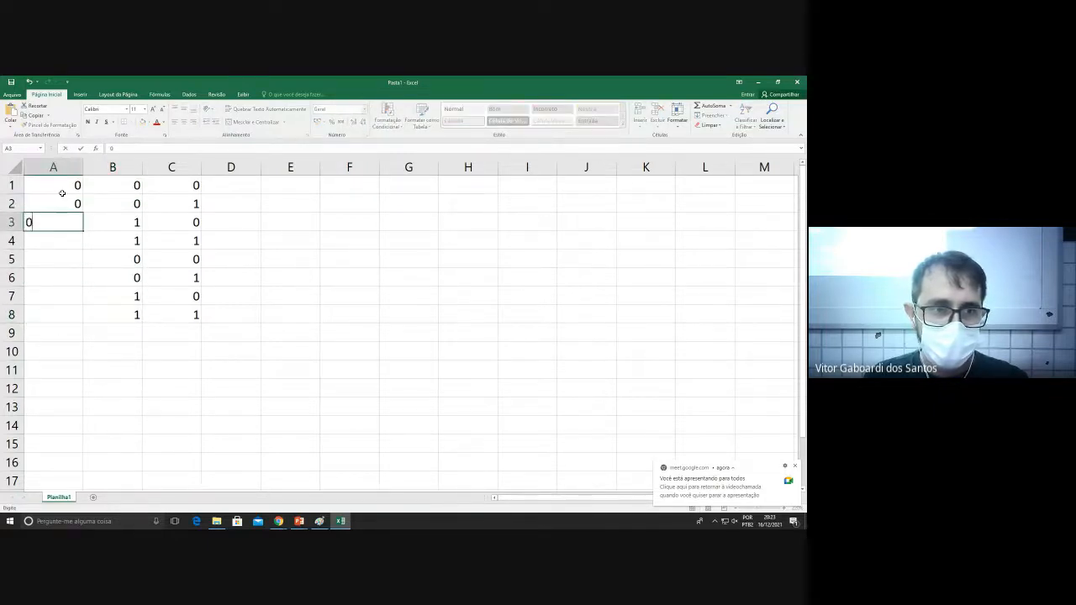
pyautogui.press('Return')
pyautogui.write('0')
pyautogui.press('Return')
pyautogui.write('1')
pyautogui.hotkey('ctrl', 'Return')
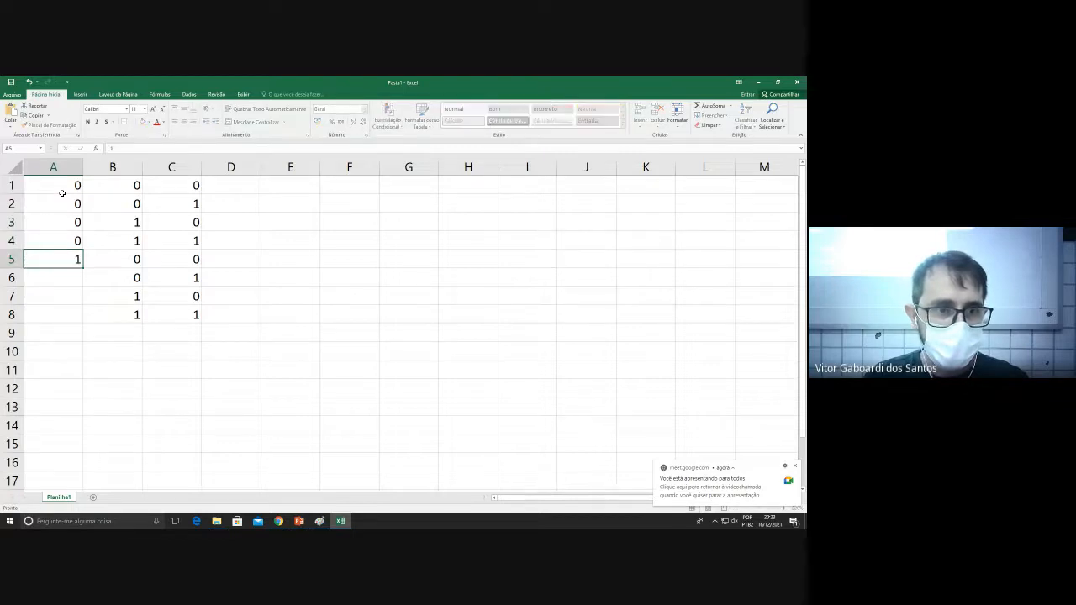
pyautogui.press('Return')
pyautogui.write('1')
pyautogui.press('Return')
pyautogui.write('1')
pyautogui.press('Return')
pyautogui.write('1')
pyautogui.press('Return')
pyautogui.press('Right')
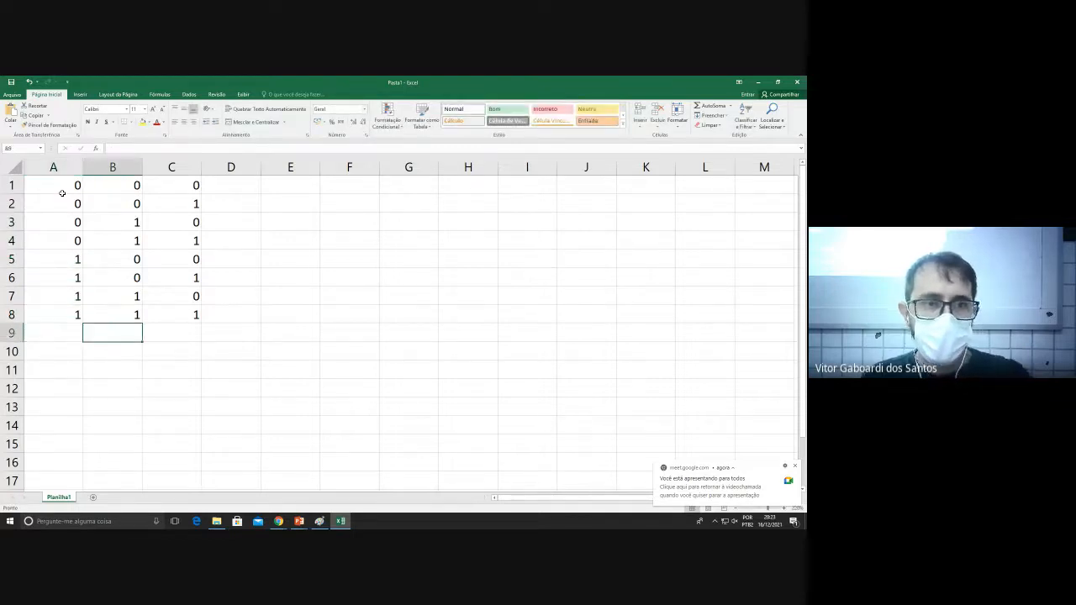
# Center the truth-table values in A1 to C8 horizontally.
pyautogui.press('Up')
pyautogui.press('Left')
pyautogui.hotkey('shift', 'Right')
pyautogui.hotkey('shift', 'Right')
pyautogui.hotkey('shift', 'Up')
pyautogui.hotkey('shift', 'Up')
pyautogui.hotkey('shift', 'Up')
pyautogui.hotkey('shift', 'Up')
pyautogui.hotkey('shift', 'Up')
pyautogui.hotkey('shift', 'Up')
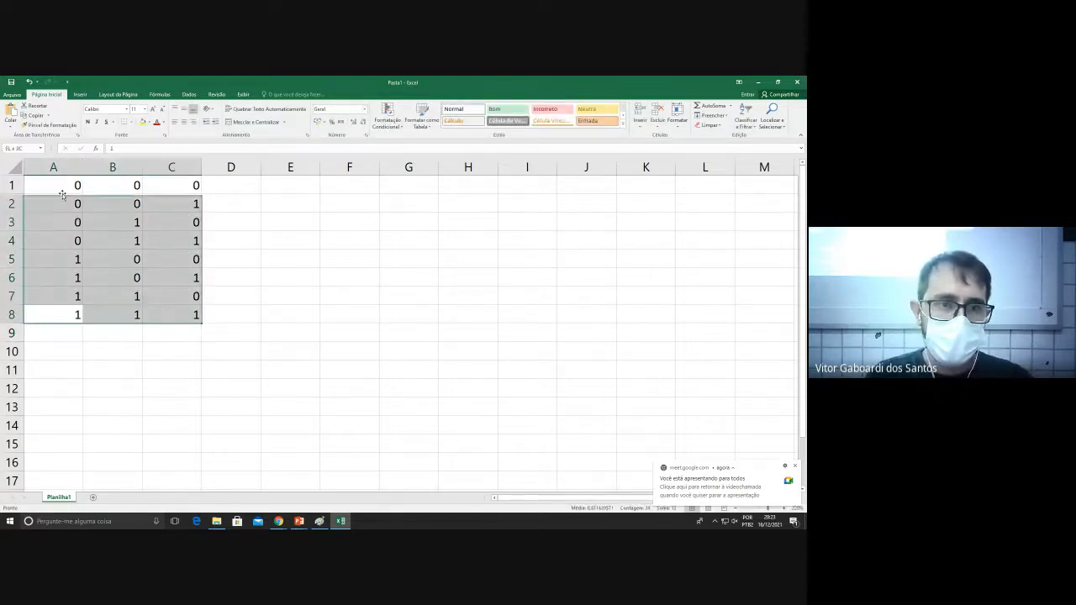
pyautogui.hotkey('shift', 'Up')
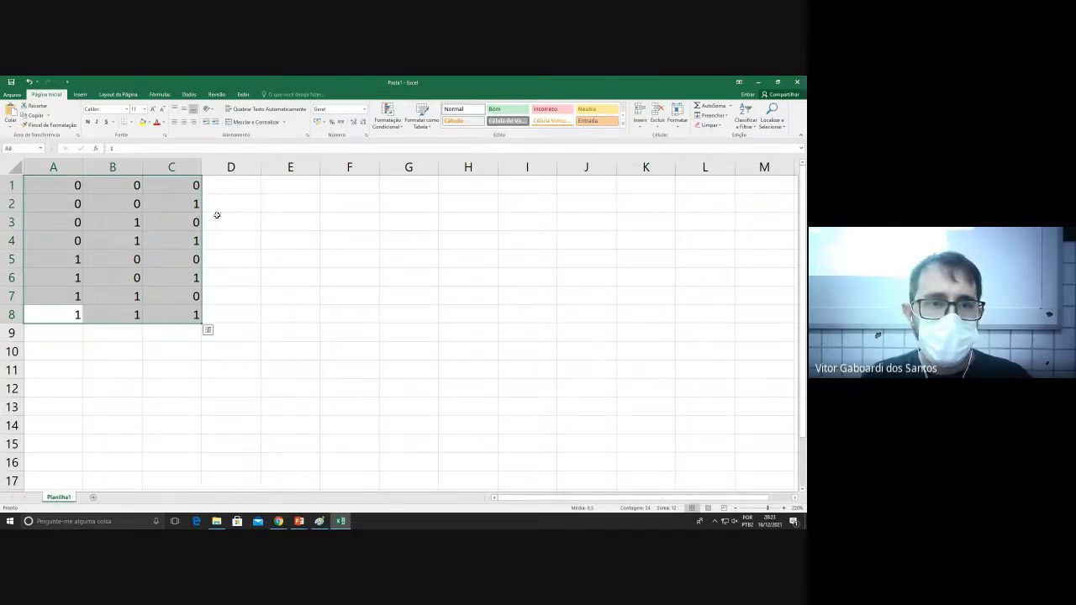
pyautogui.click(184, 122)
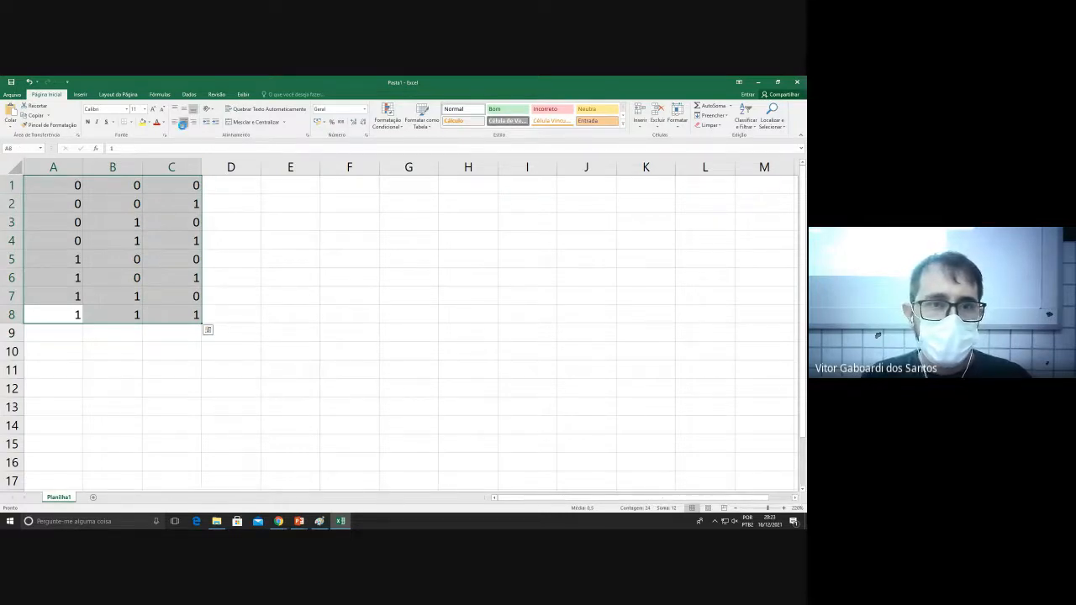
pyautogui.click(233, 191)
# Enter the circuit expression X = AB+C as text in cell B10 below the truth table.
pyautogui.click(128, 353)
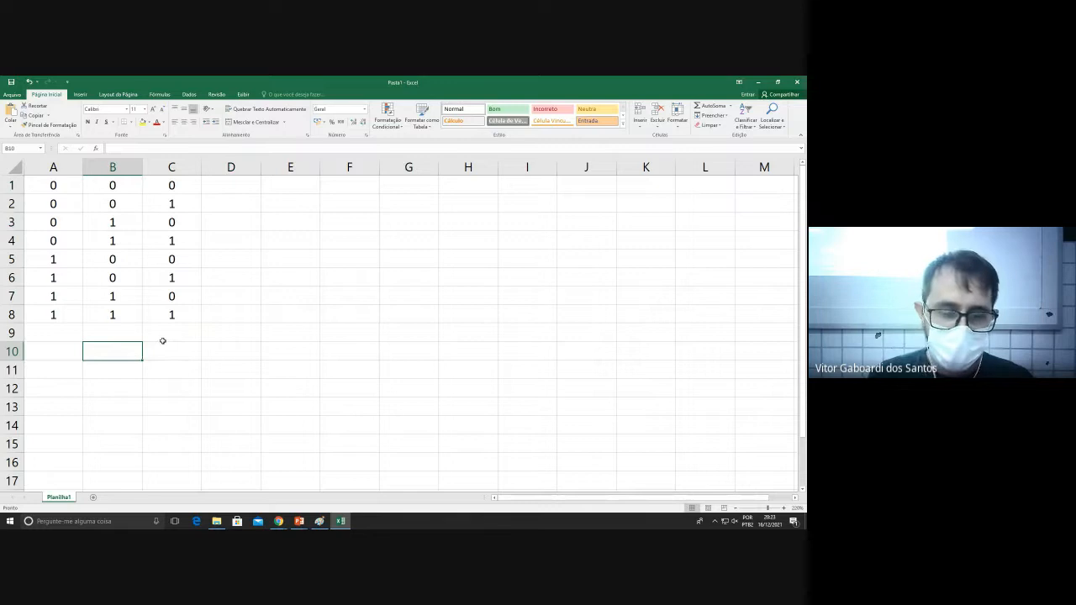
pyautogui.write('X')
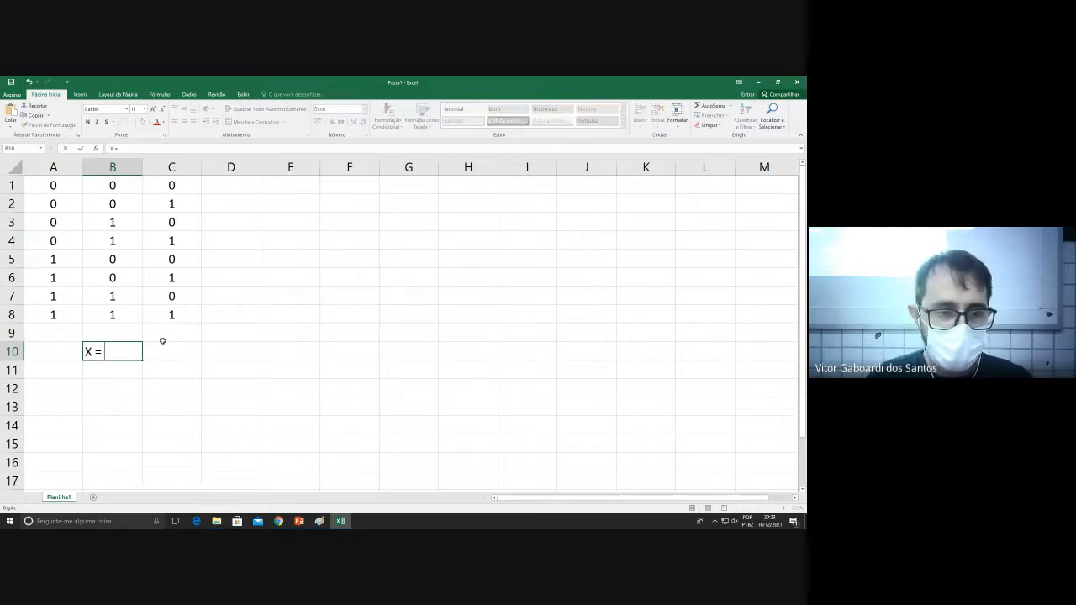
pyautogui.write(' = a')
pyautogui.press('BackSpace')
pyautogui.write('AB')
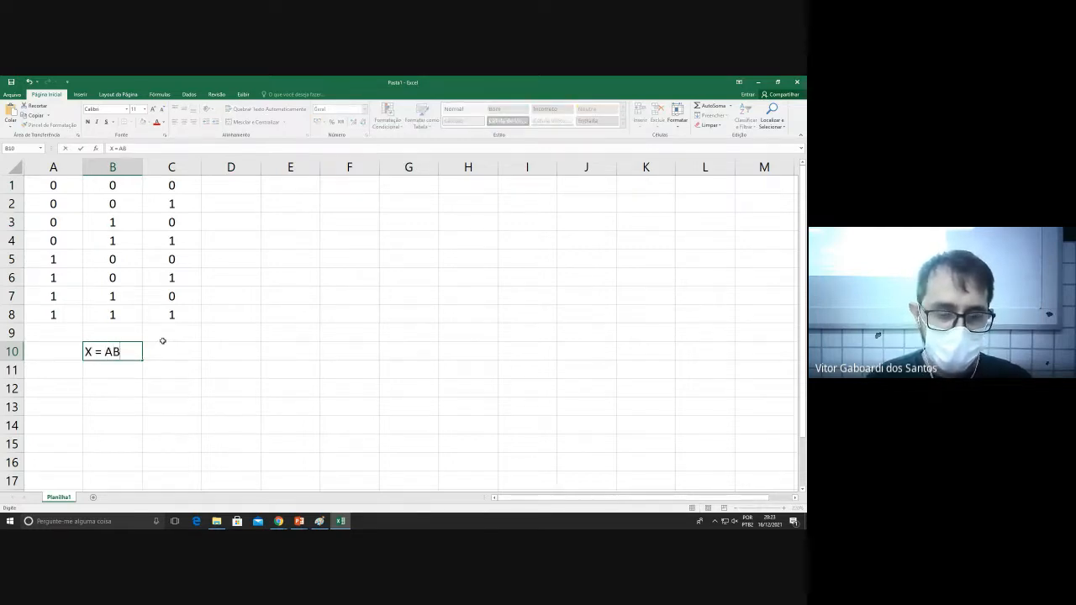
pyautogui.write('+C')
pyautogui.hotkey('ctrl', 'Return')
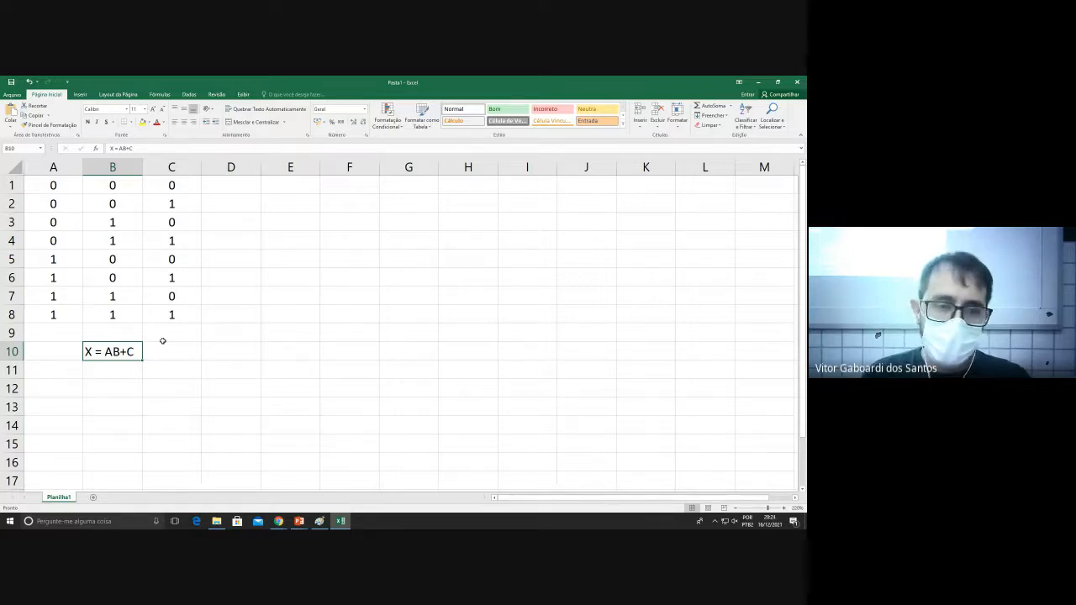
# Enter 1 in output cells D7 and D8, the truth-table rows where A and B are both 1.
pyautogui.doubleClick(119, 352)
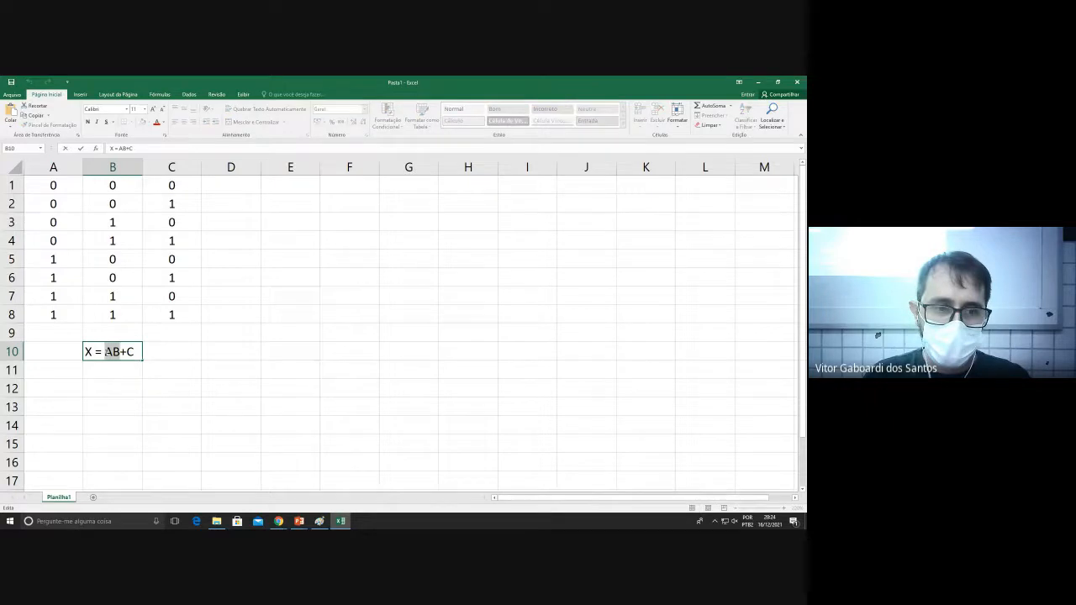
pyautogui.moveTo(135, 351); pyautogui.dragTo(105, 351)
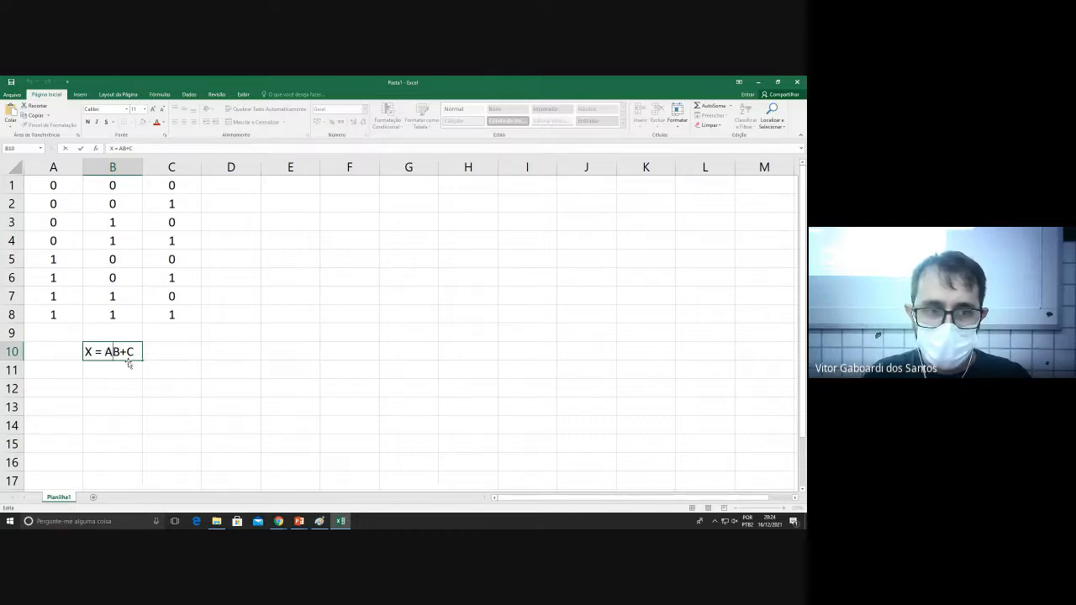
pyautogui.click(67, 298)
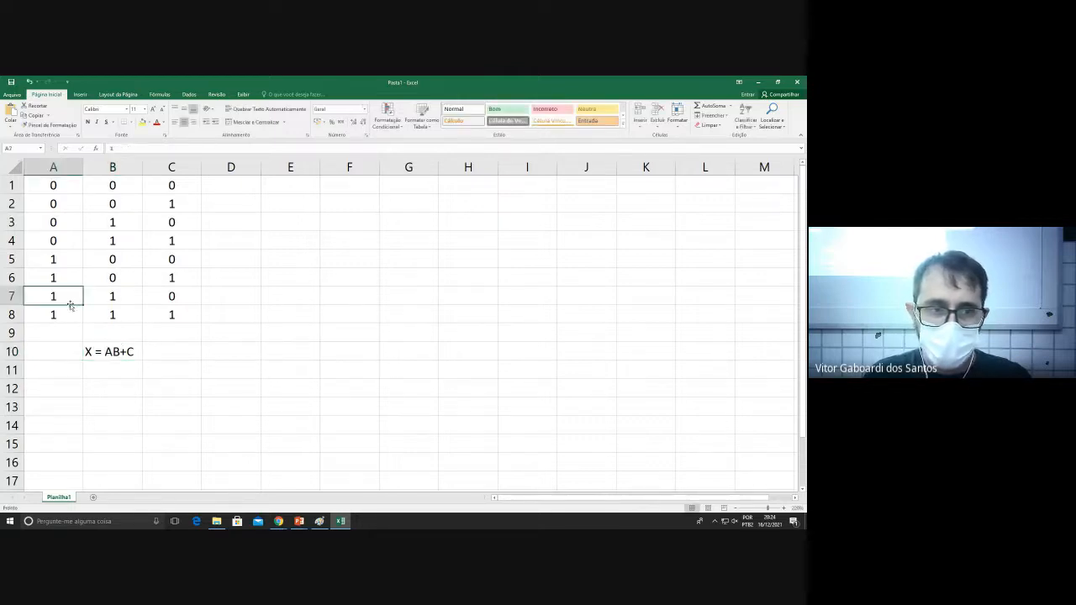
pyautogui.moveTo(53, 294); pyautogui.dragTo(152, 317)
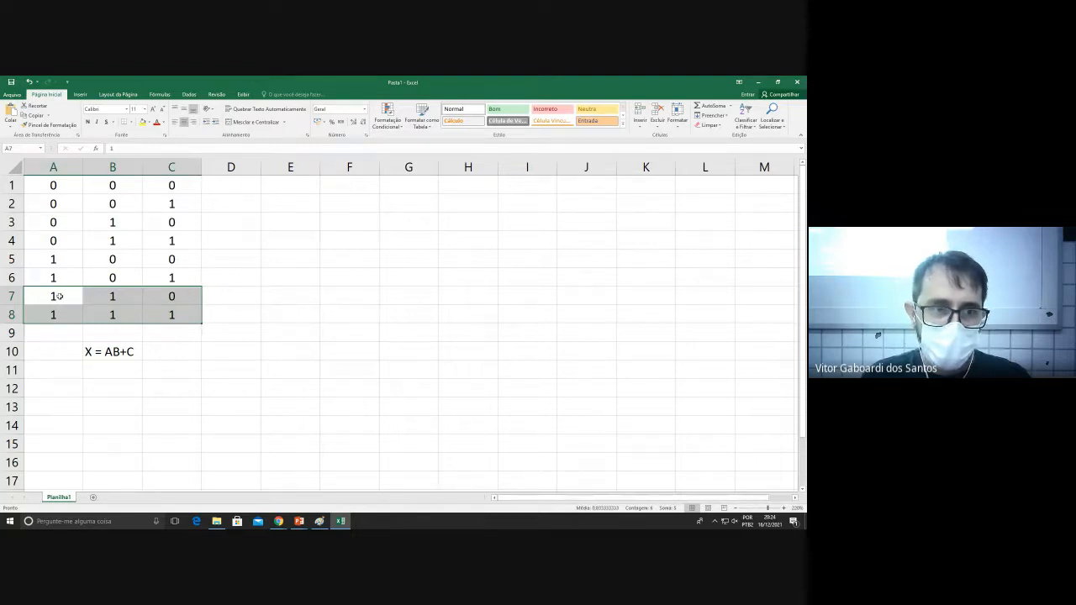
pyautogui.click(58, 296)
pyautogui.click(120, 296)
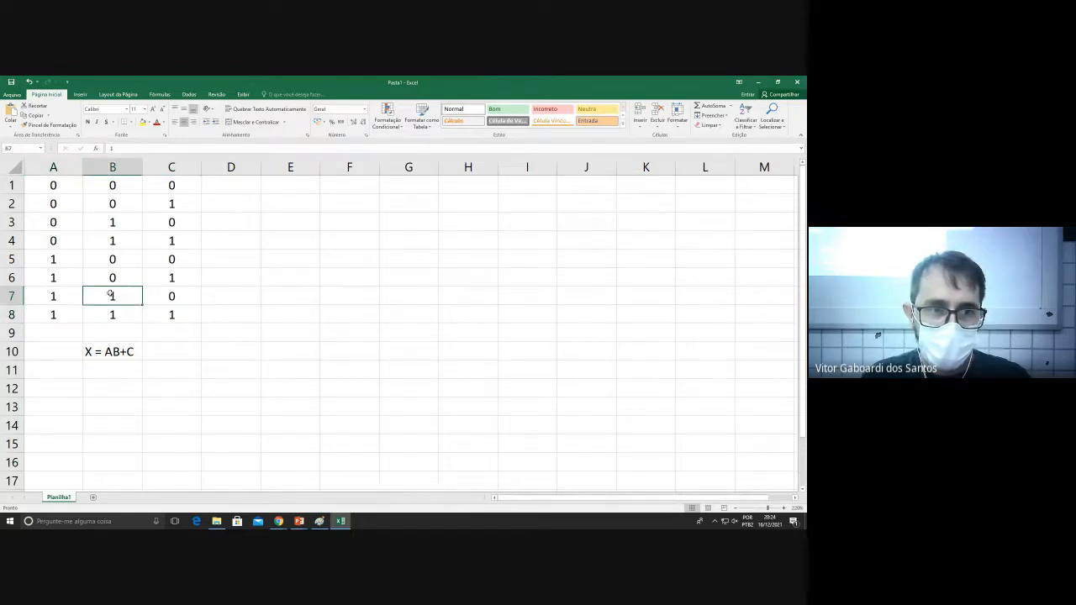
pyautogui.moveTo(76, 299); pyautogui.dragTo(103, 317)
pyautogui.click(224, 297)
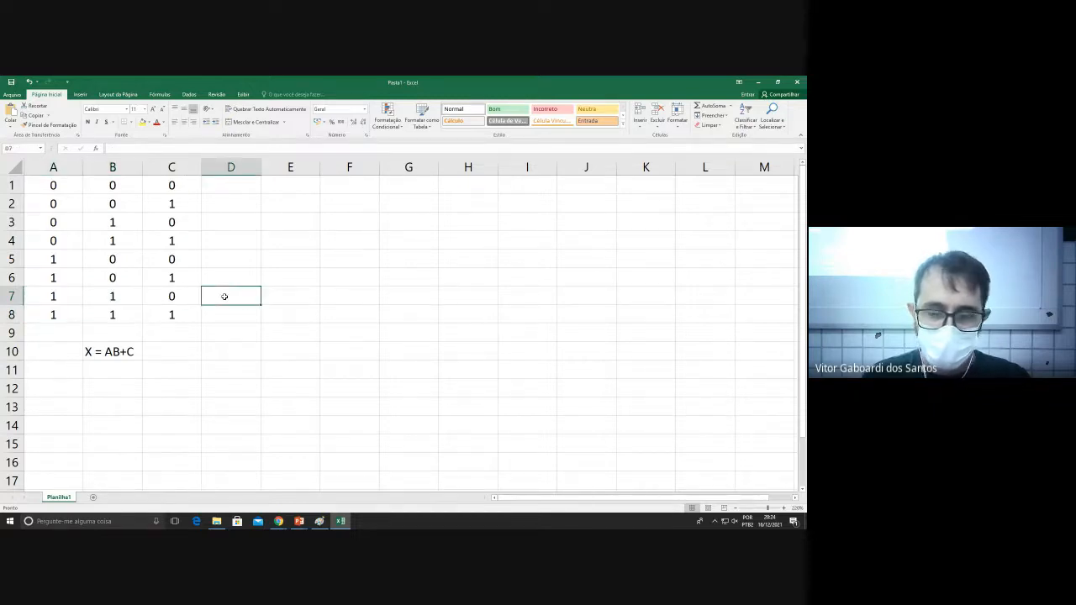
pyautogui.write('1')
pyautogui.press('Return')
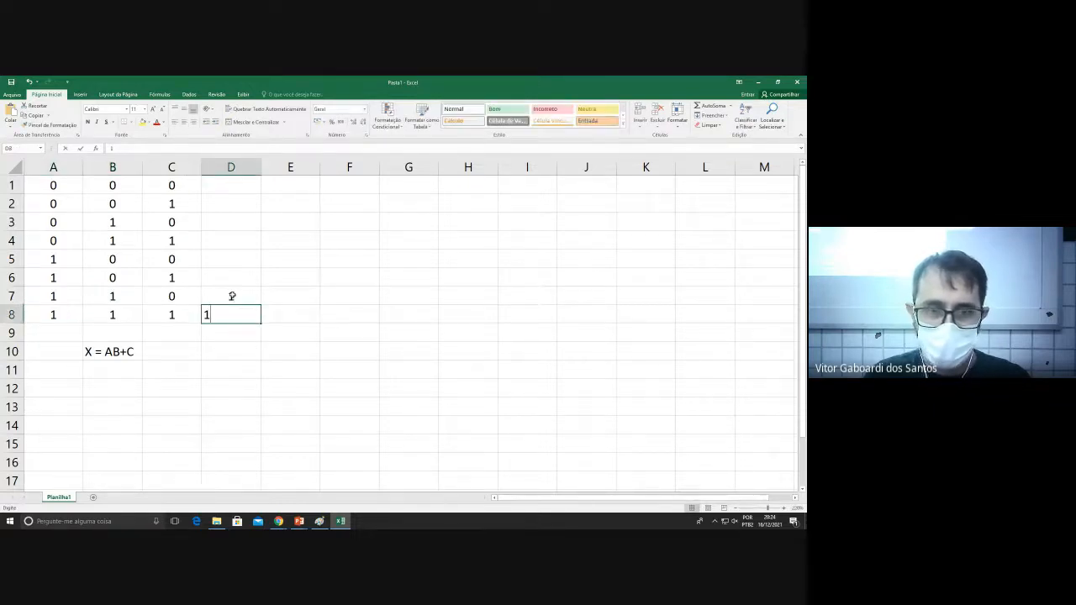
pyautogui.hotkey('ctrl', 'Return')
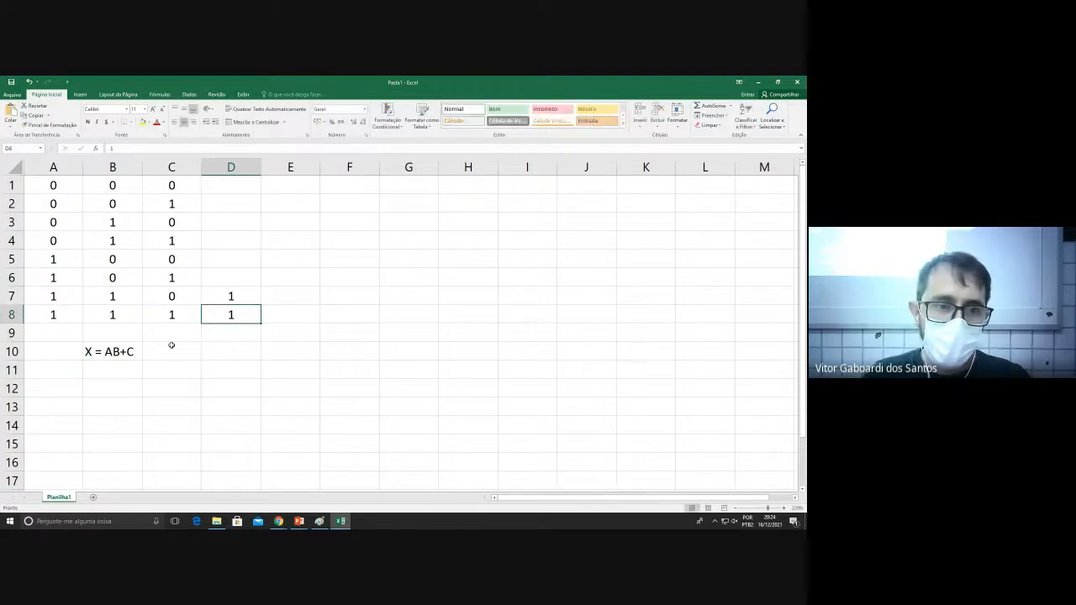
# Enter 1 in output cells D2, D4 and D6, the remaining truth-table rows where C is 1.
pyautogui.doubleClick(121, 352)
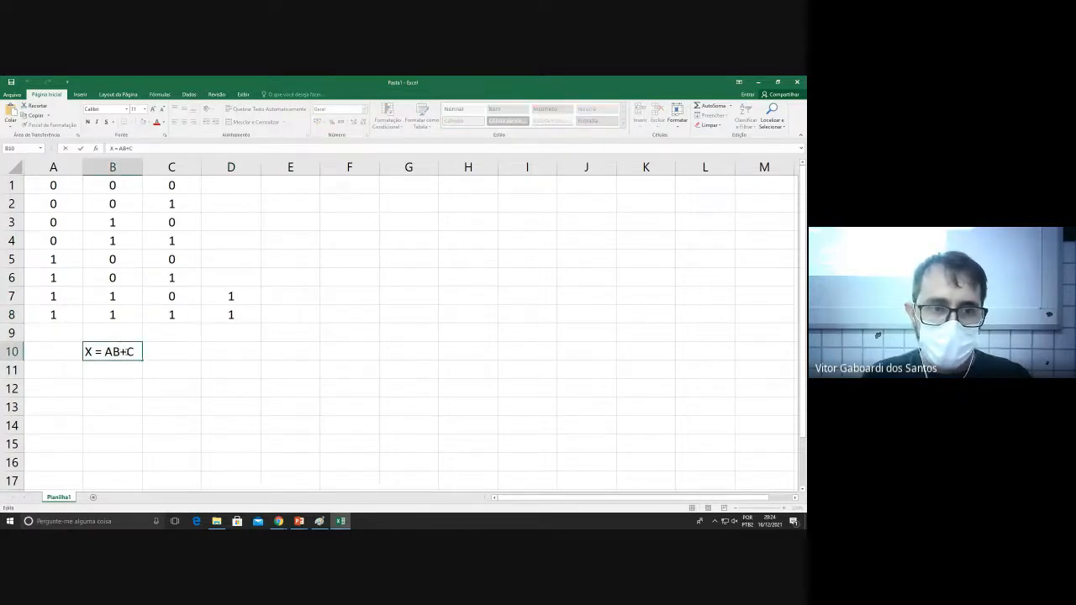
pyautogui.doubleClick(130, 352)
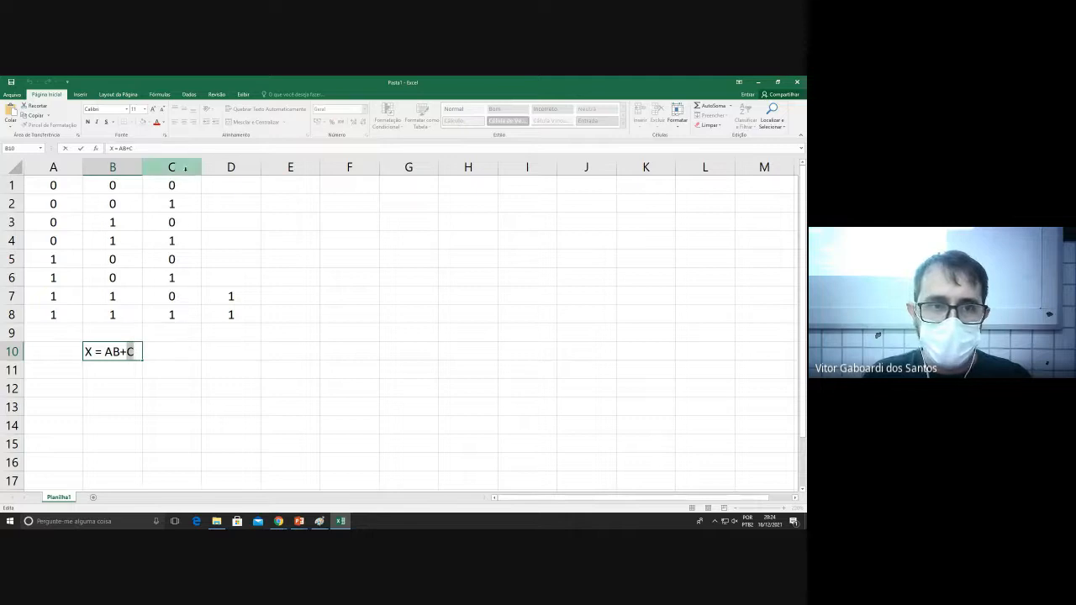
pyautogui.click(152, 165)
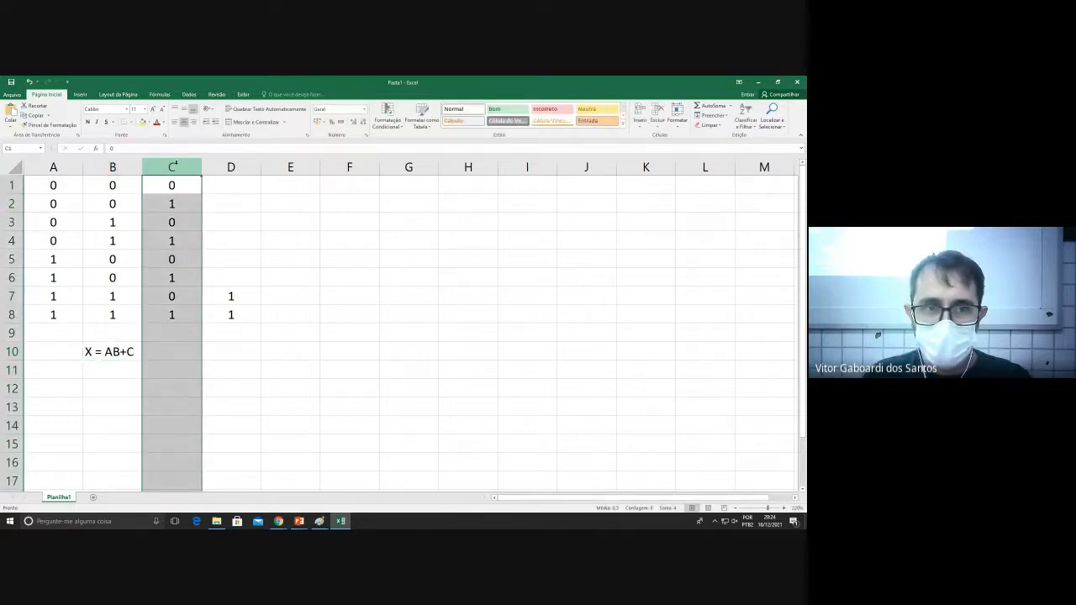
pyautogui.click(181, 204)
pyautogui.click(211, 203)
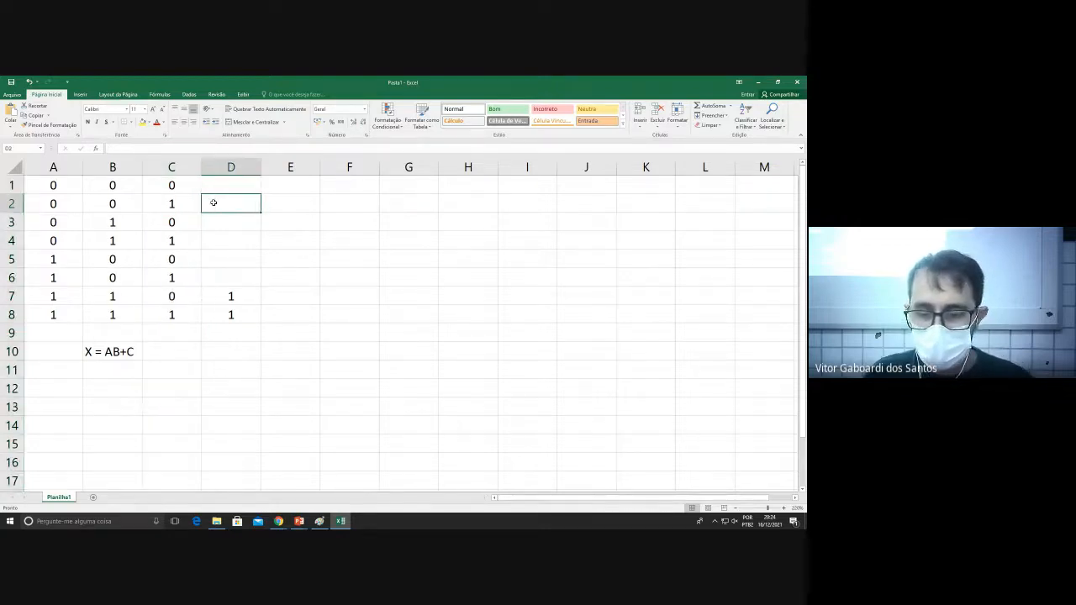
pyautogui.write('1')
pyautogui.click(185, 243)
pyautogui.click(216, 242)
pyautogui.write('1')
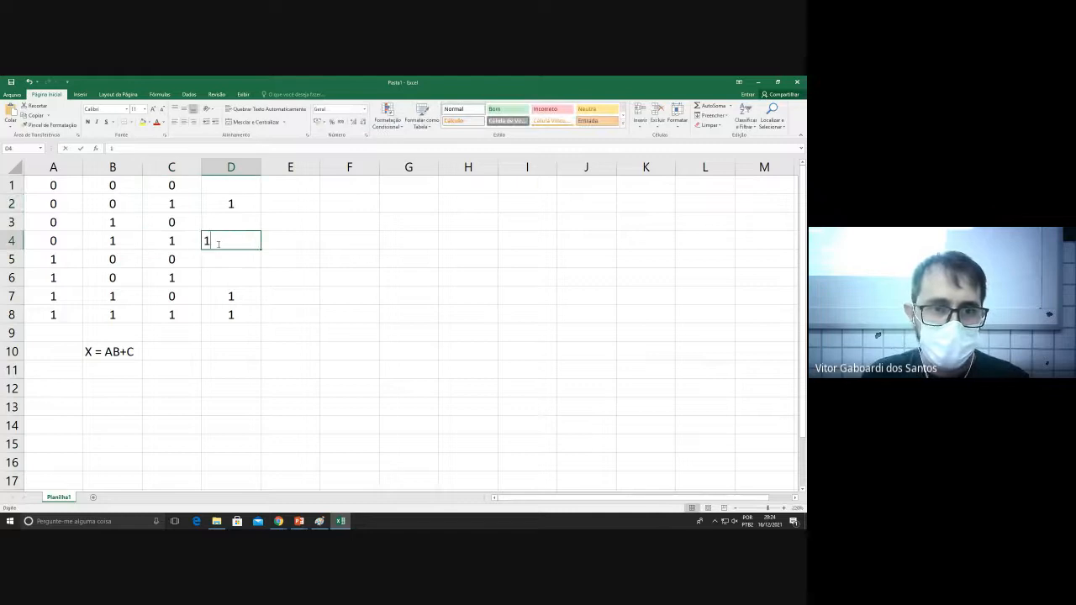
pyautogui.click(220, 278)
pyautogui.write('1')
pyautogui.click(221, 295)
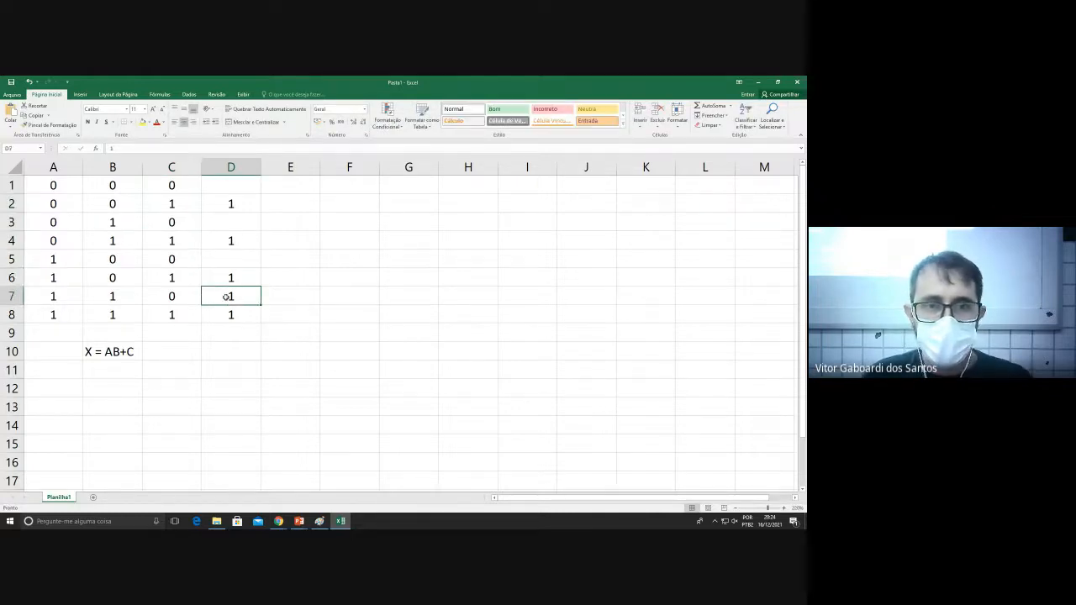
# Enter 0 in output cells D1, D3 and D5, and review the output column against the input combinations.
pyautogui.click(232, 199)
pyautogui.click(231, 185)
pyautogui.write('0')
pyautogui.click(227, 222)
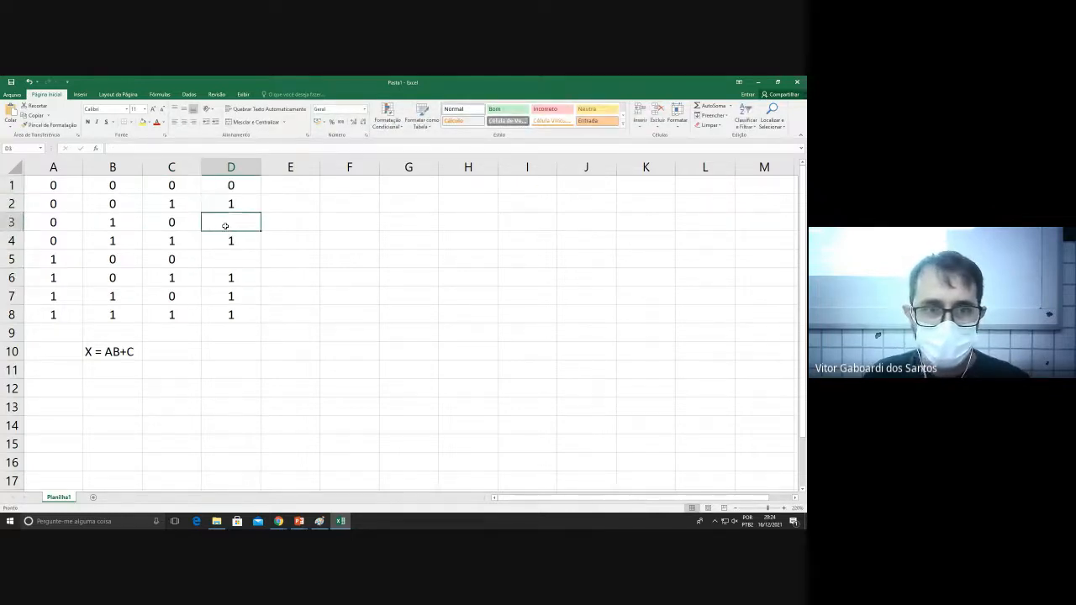
pyautogui.write('0')
pyautogui.click(224, 254)
pyautogui.write('0')
pyautogui.click(217, 284)
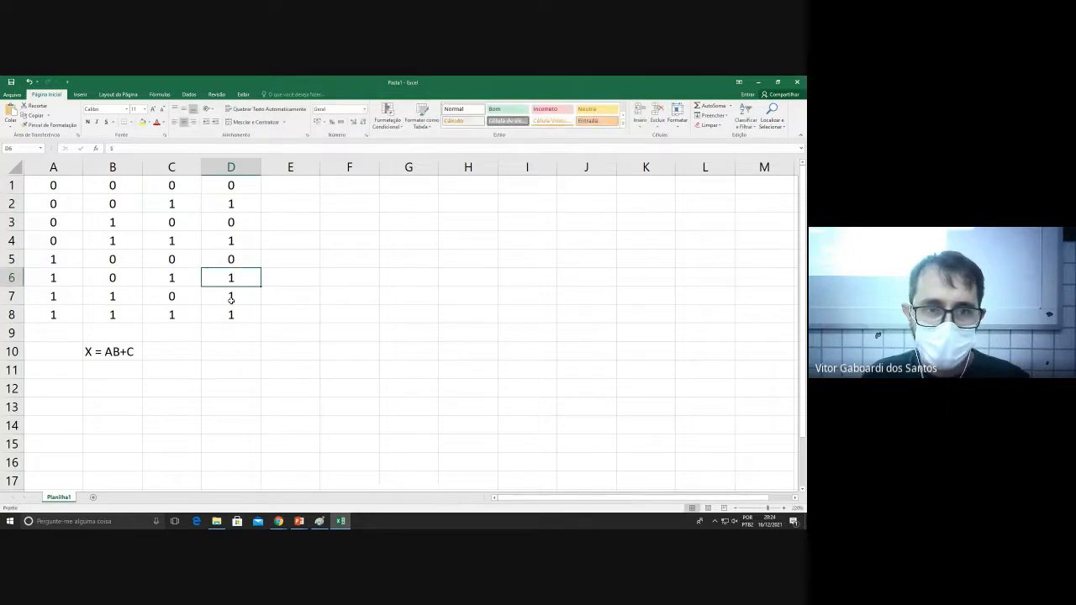
pyautogui.click(231, 316)
pyautogui.click(186, 313)
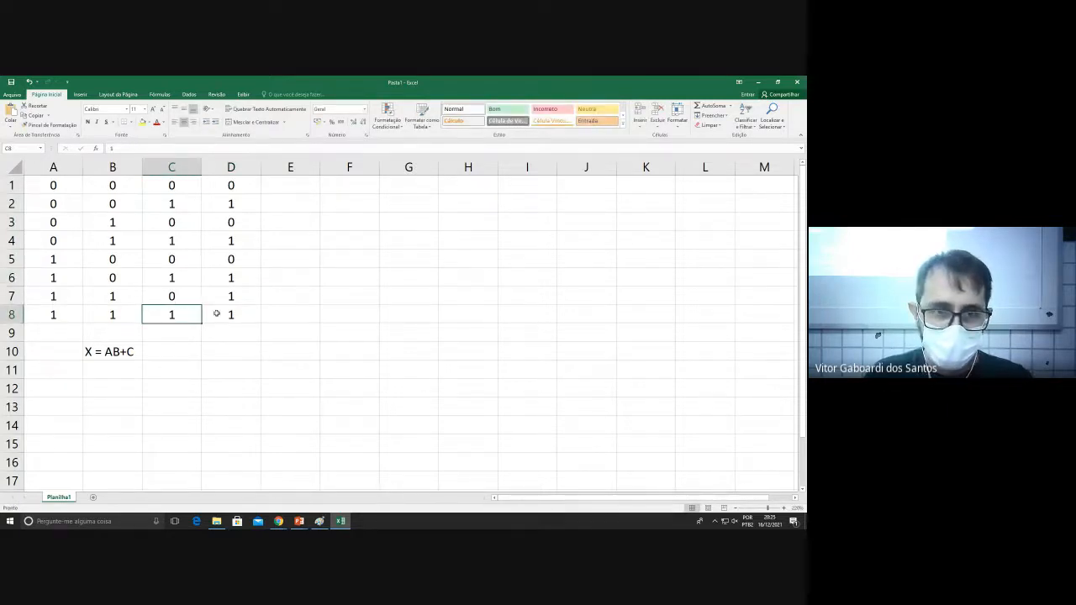
pyautogui.click(217, 314)
pyautogui.moveTo(182, 312); pyautogui.dragTo(48, 181)
pyautogui.moveTo(232, 184); pyautogui.dragTo(239, 314)
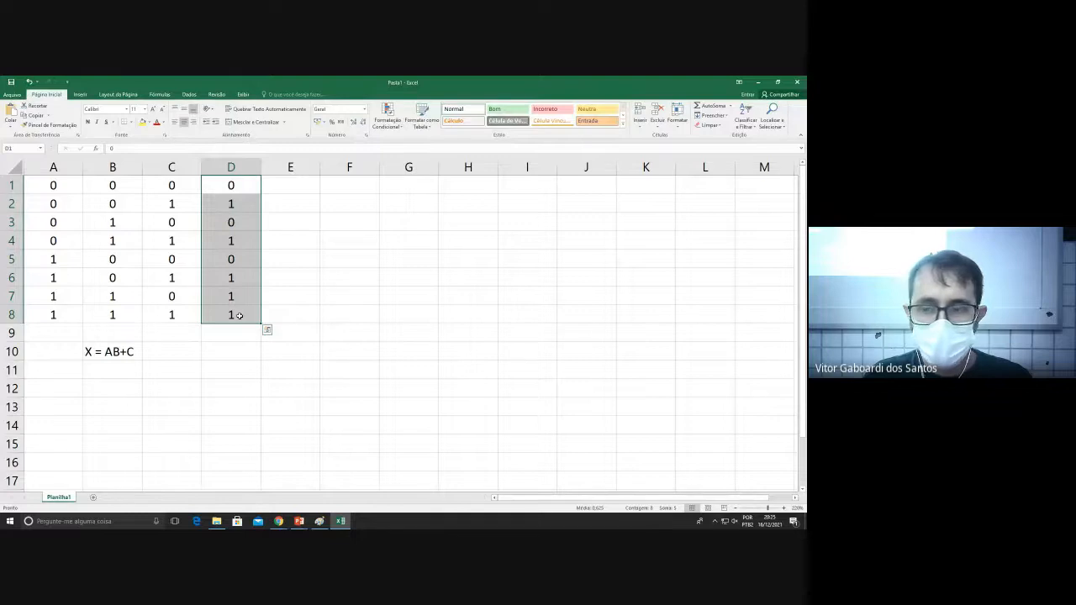
# Switch to the Tinkercad circuit and wire the multimeter's red terminal to breadboard hole J18, in line with the 74HC32's first output.
pyautogui.hotkey('alt', 'Tab')
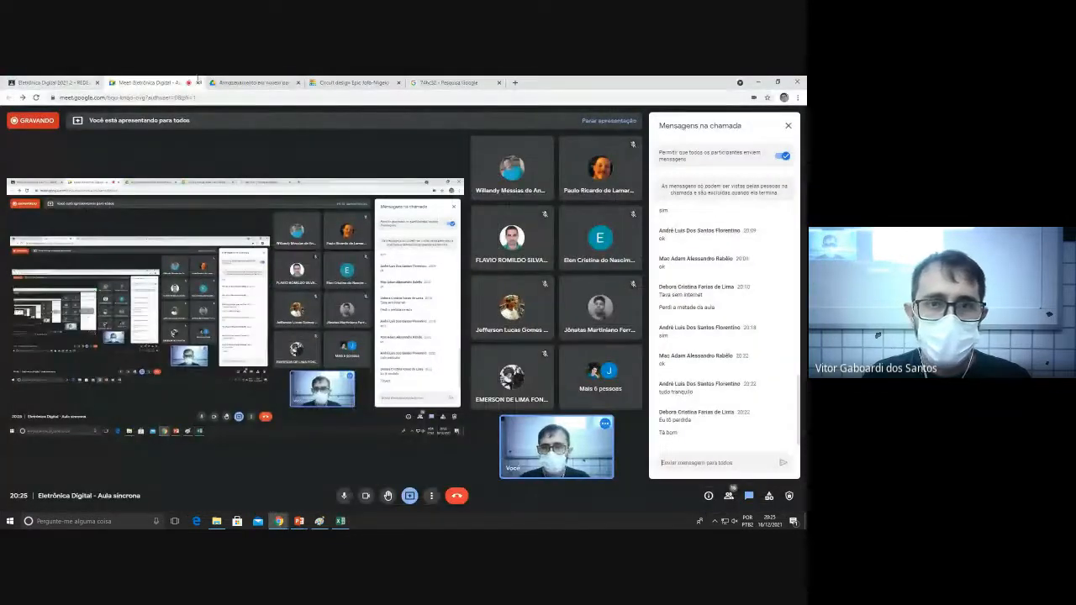
pyautogui.click(349, 82)
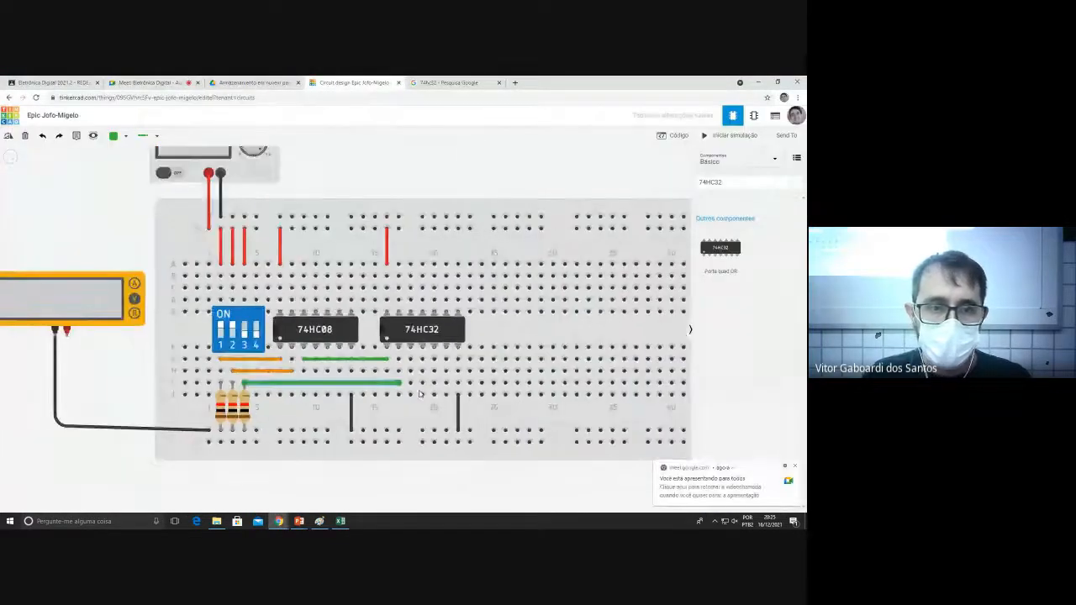
pyautogui.click(67, 331)
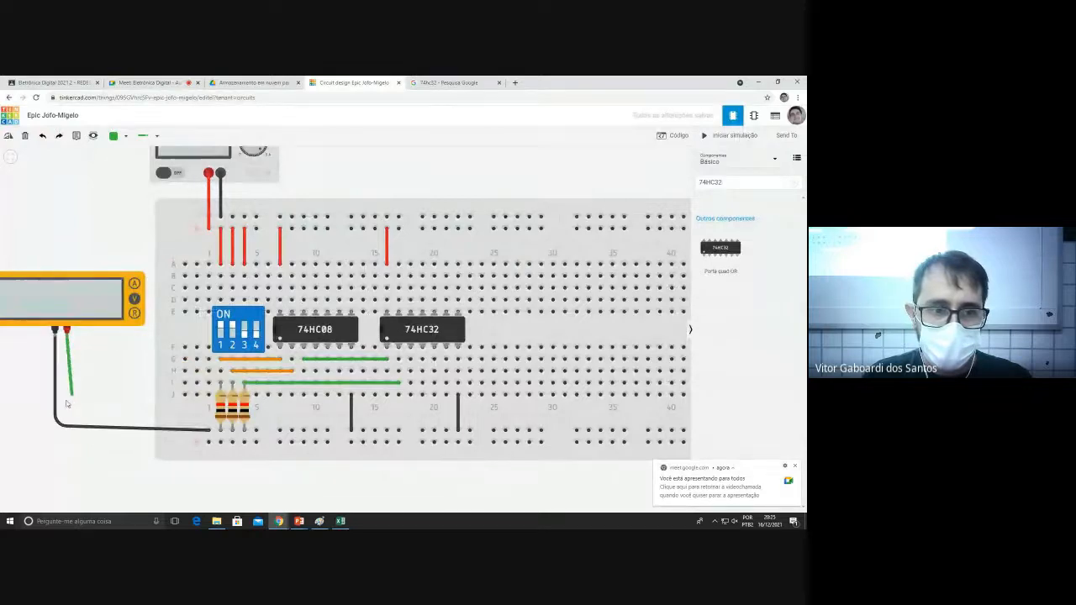
pyautogui.click(68, 467)
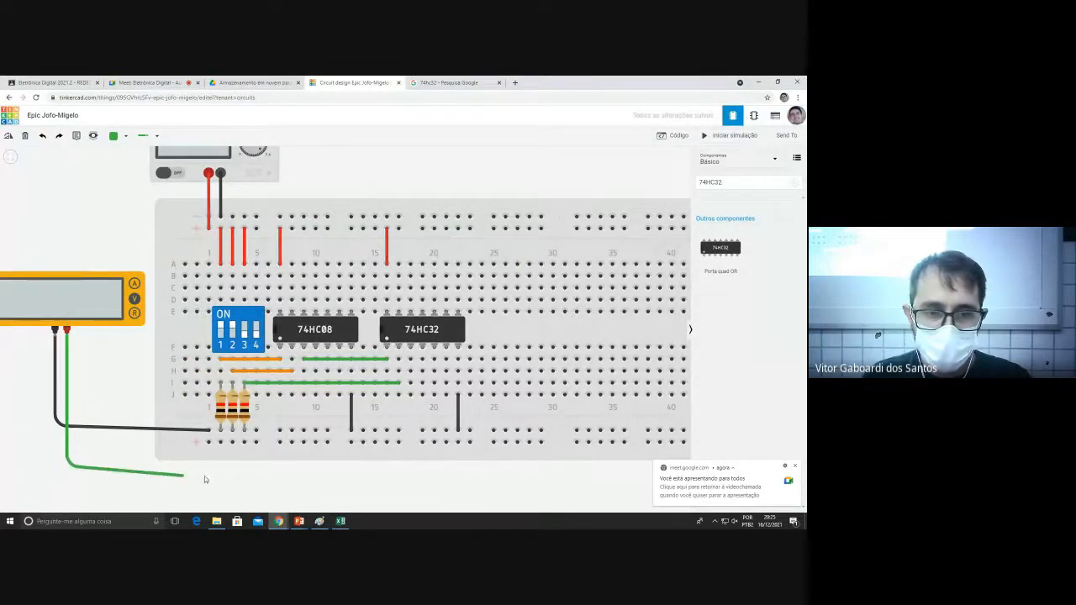
pyautogui.click(411, 465)
pyautogui.click(409, 347)
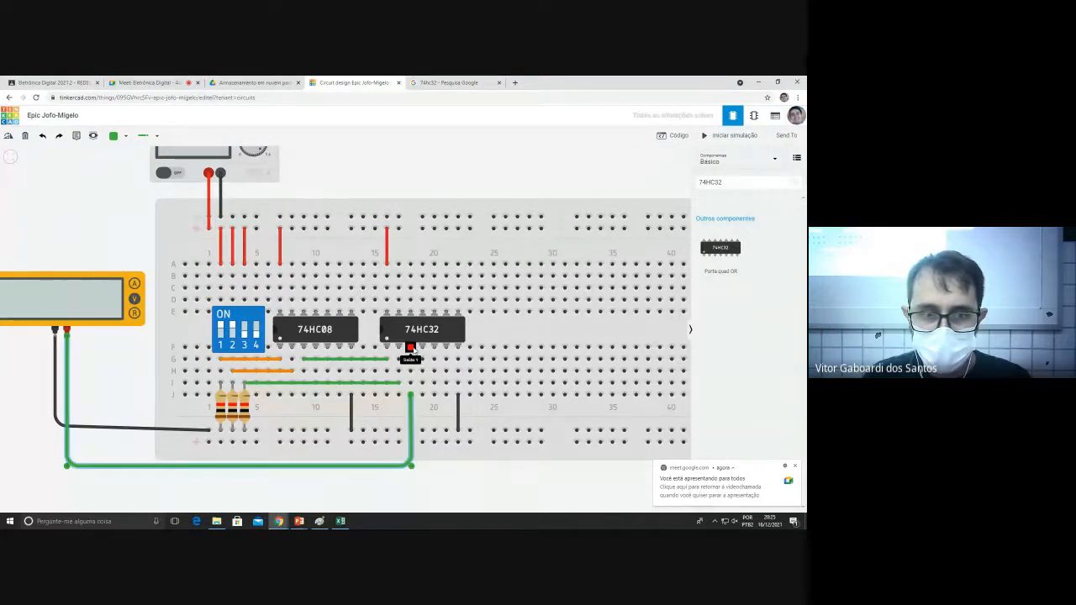
pyautogui.scroll(-2, 504, 349)
pyautogui.scroll(1, 546, 252)
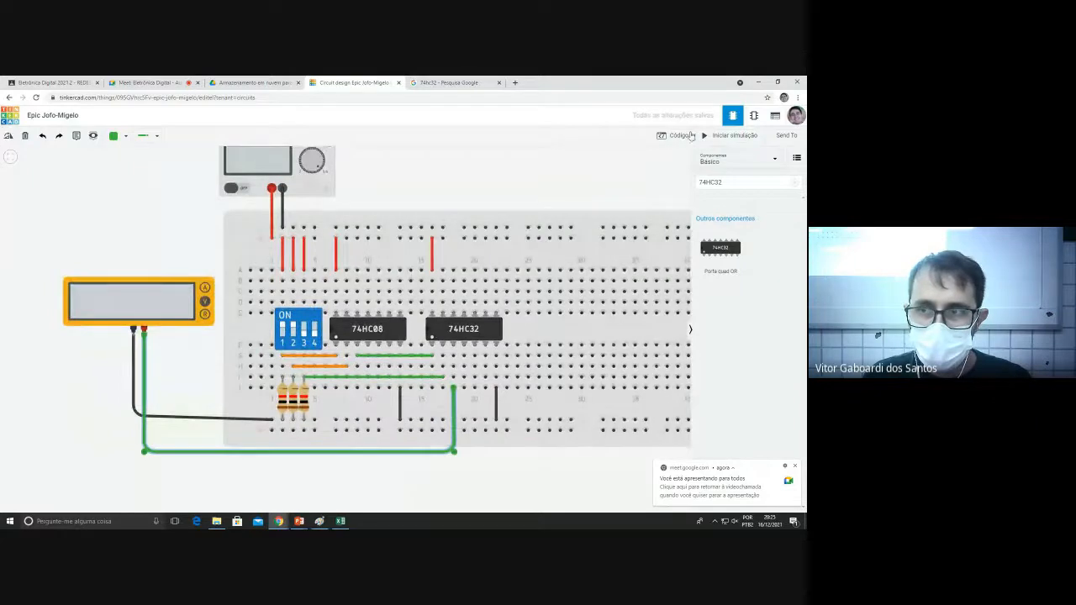
# Start the simulation and turn off DIP switches 1 and 2 to test the all-zero input combination on the multimeter.
pyautogui.click(727, 135)
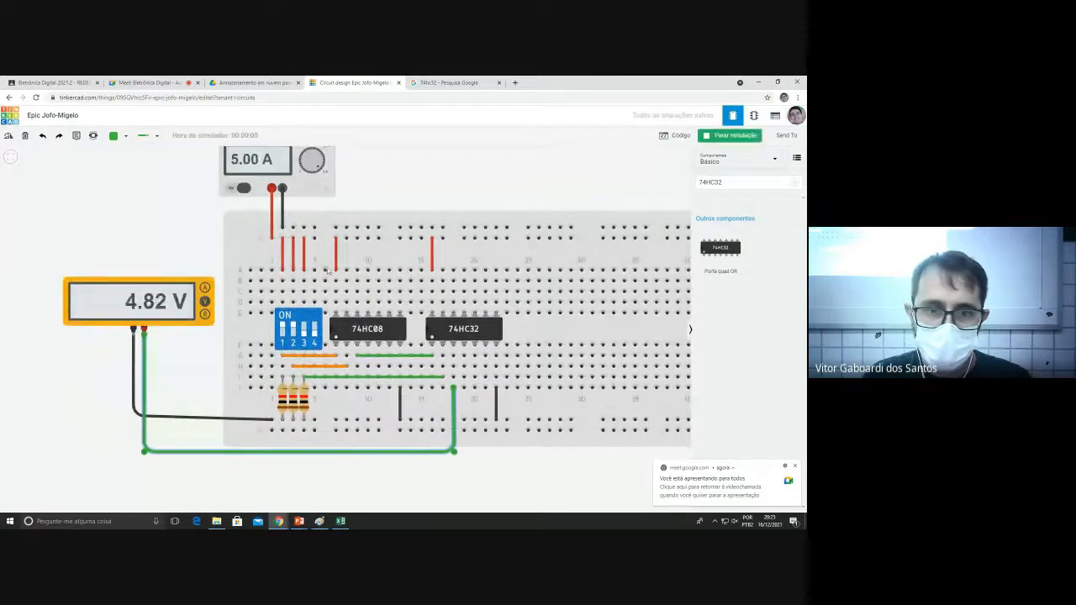
pyautogui.click(285, 335)
pyautogui.scroll(2, 125, 328)
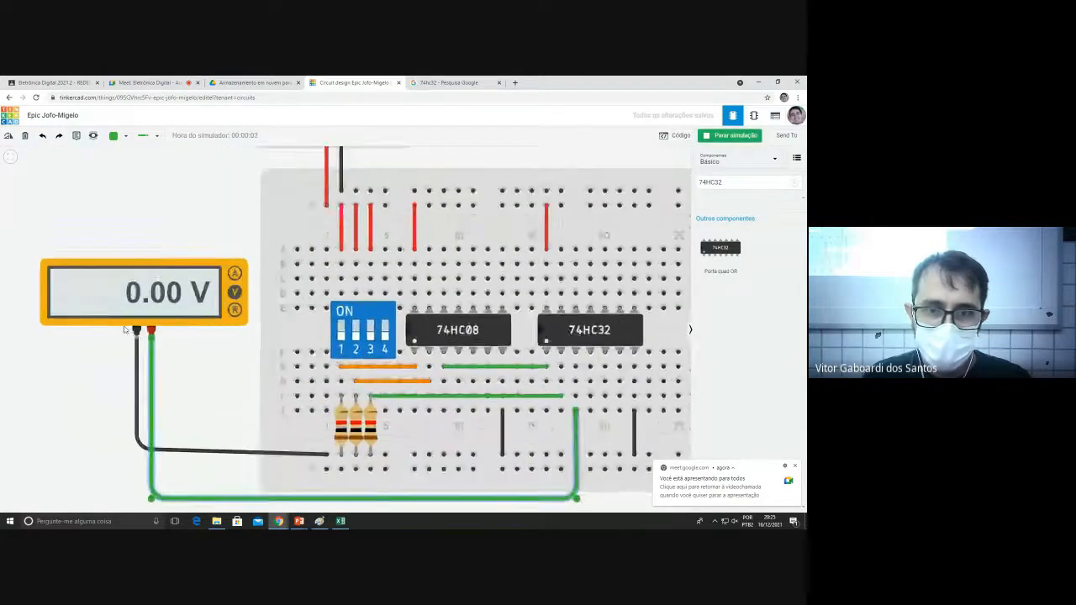
pyautogui.scroll(2, 124, 329)
pyautogui.scroll(1, 252, 345)
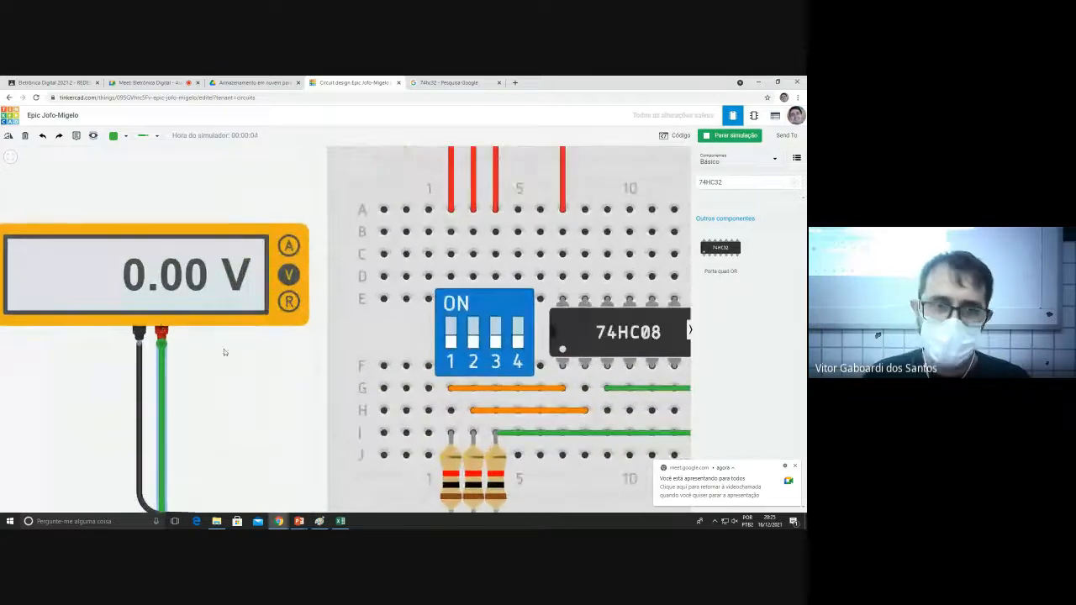
# Compare the multimeter reading with the first truth-table row in Excel and fill cells A1 to D1 with yellow.
pyautogui.hotkey('alt', 'Tab')
pyautogui.click(218, 193)
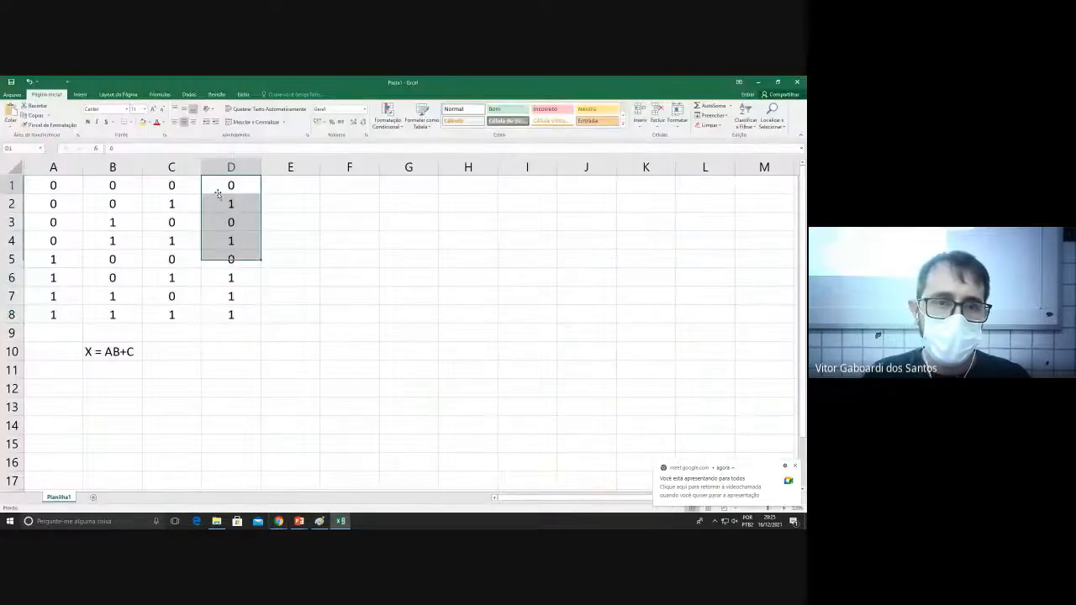
pyautogui.click(68, 183)
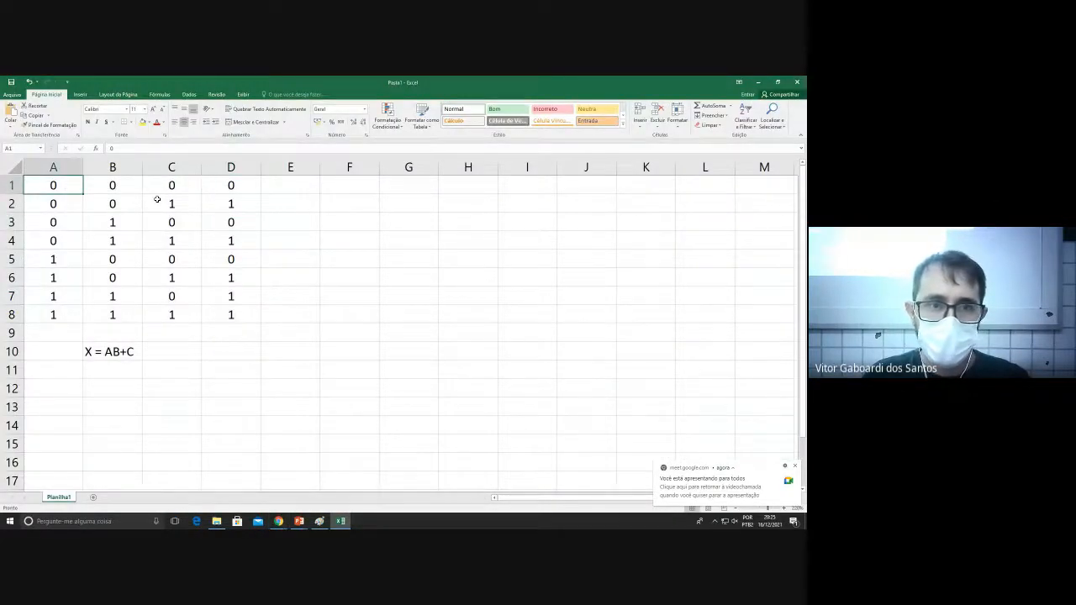
pyautogui.hotkey('alt', 'Tab')
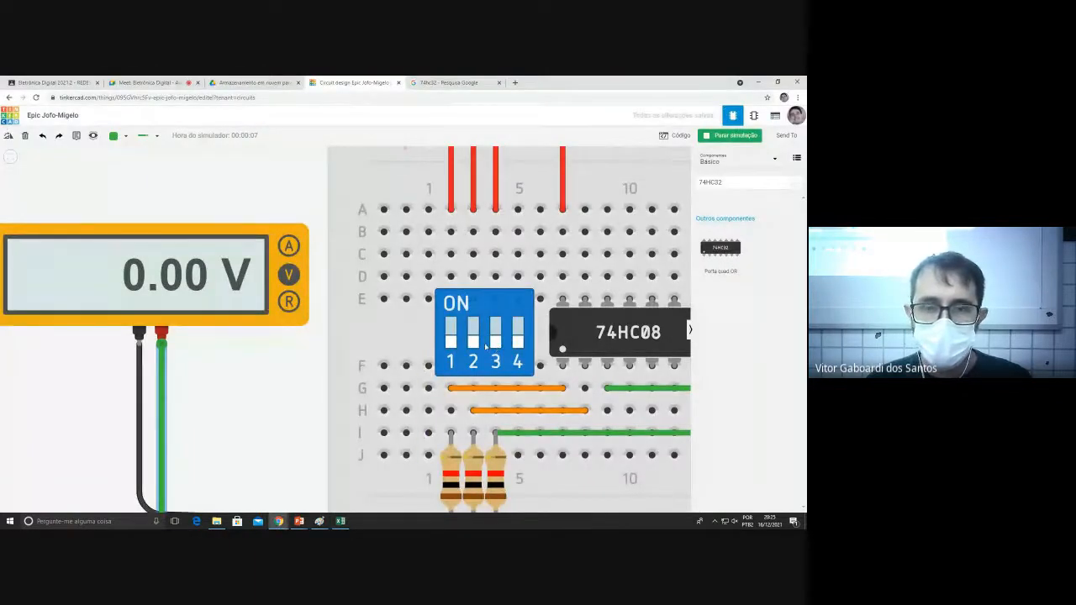
pyautogui.hotkey('alt', 'Tab')
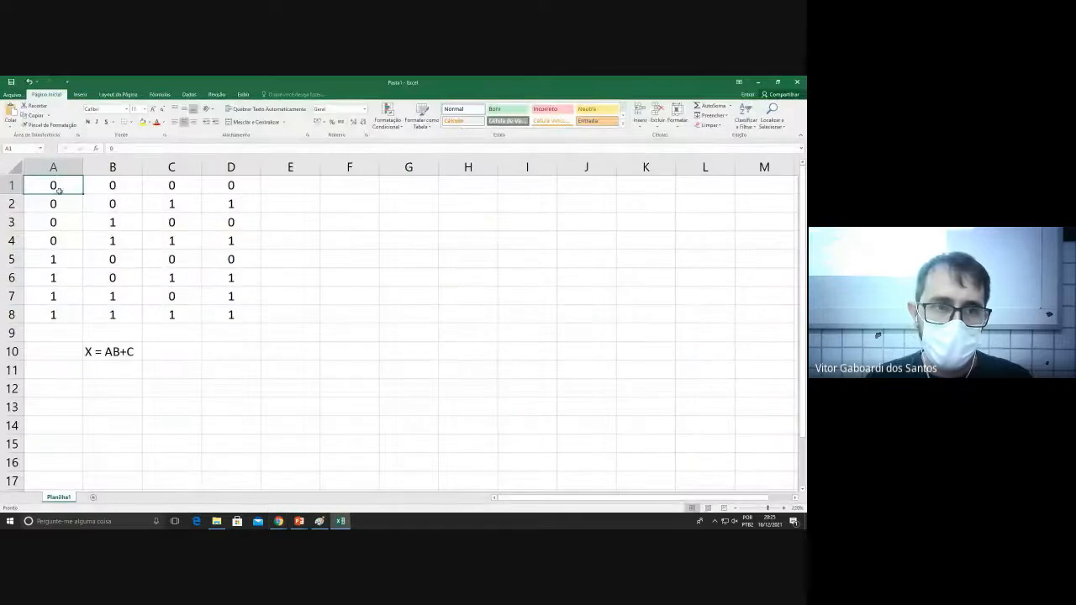
pyautogui.moveTo(84, 186); pyautogui.dragTo(233, 185)
pyautogui.hotkey('alt', 'Tab')
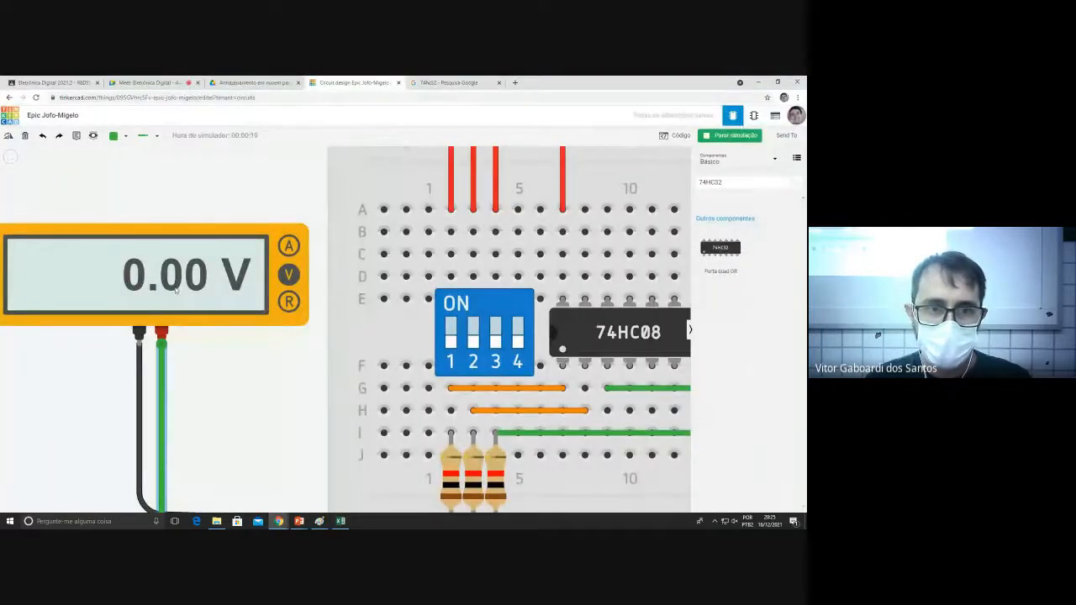
pyautogui.hotkey('alt', 'Tab')
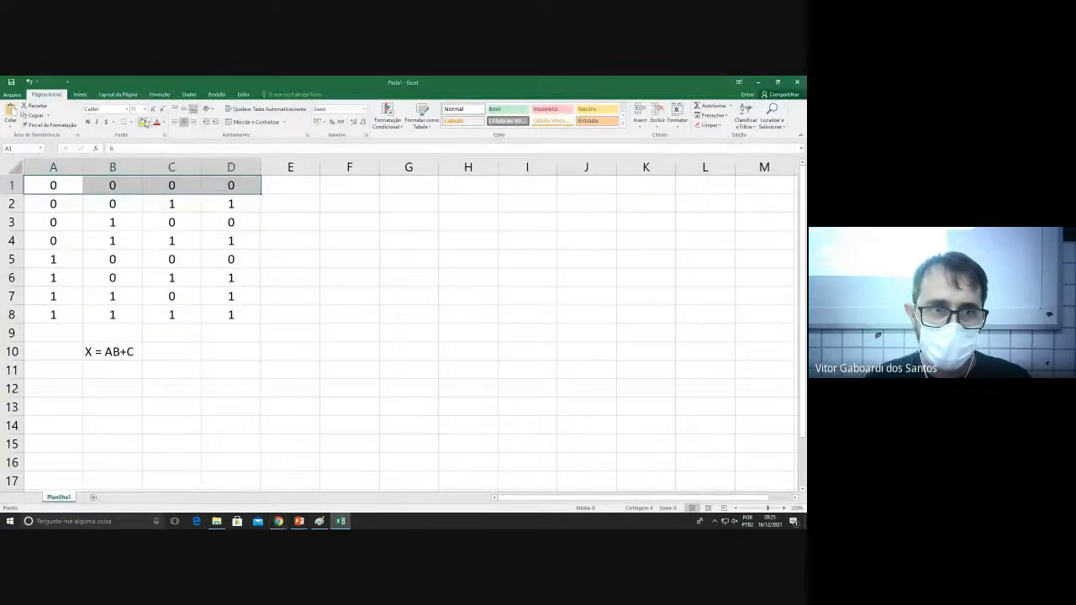
pyautogui.click(143, 122)
pyautogui.click(236, 192)
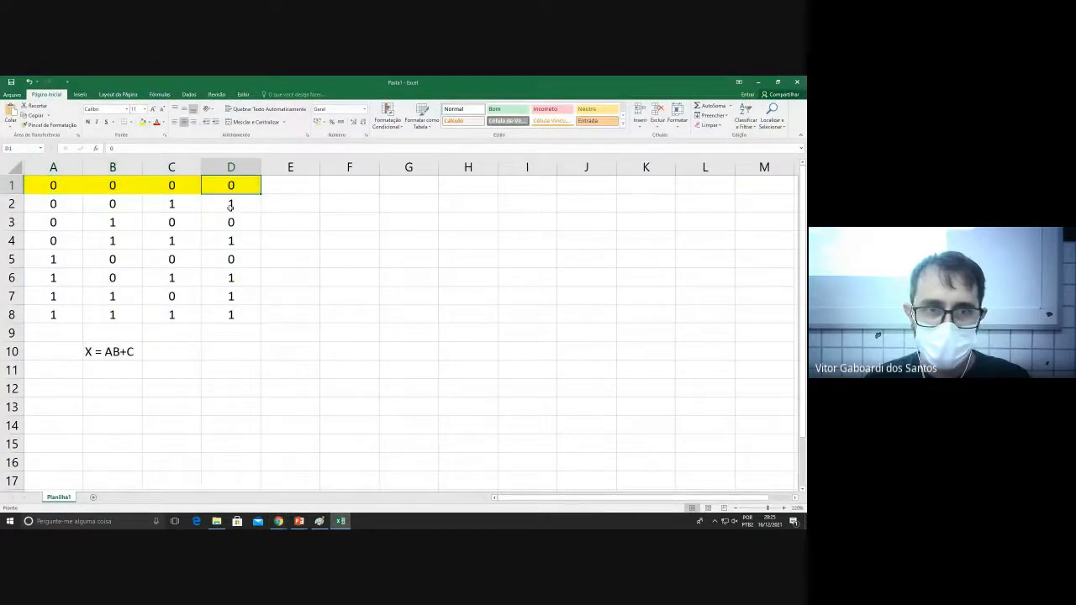
# Check the inputs of truth-table row 2, switch to Tinkercad, and turn on DIP switch 3 to test combination 0-0-1.
pyautogui.click(230, 206)
pyautogui.moveTo(61, 209); pyautogui.dragTo(154, 209)
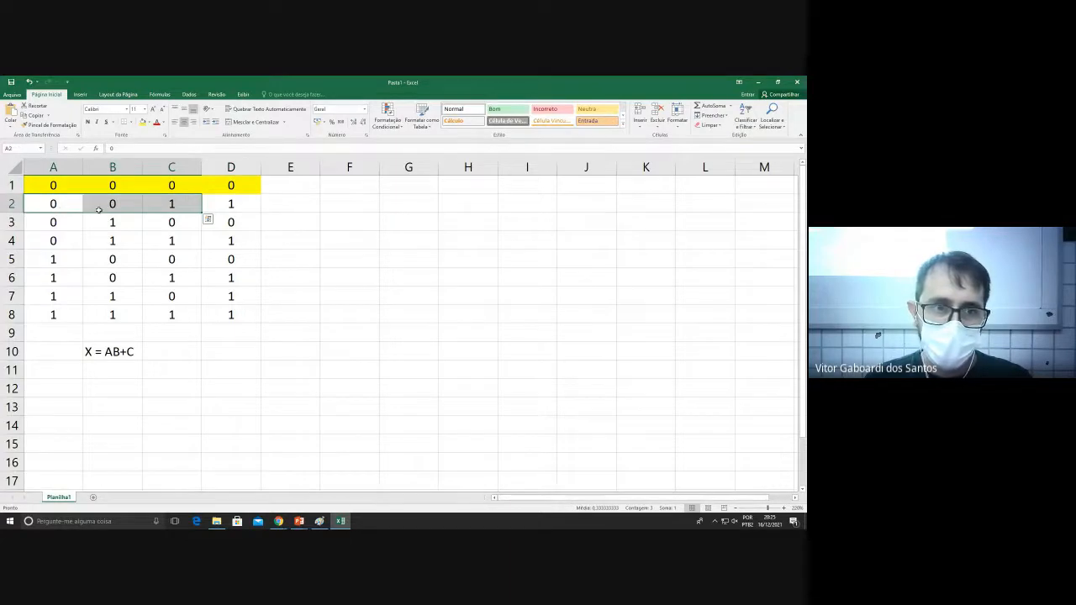
pyautogui.hotkey('alt', 'Tab')
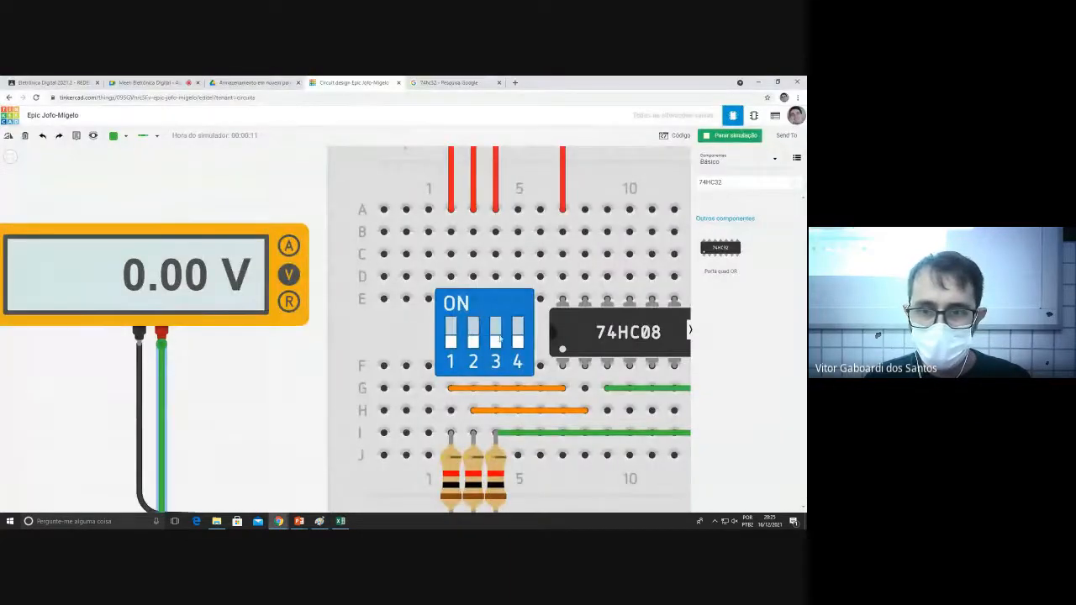
pyautogui.click(496, 333)
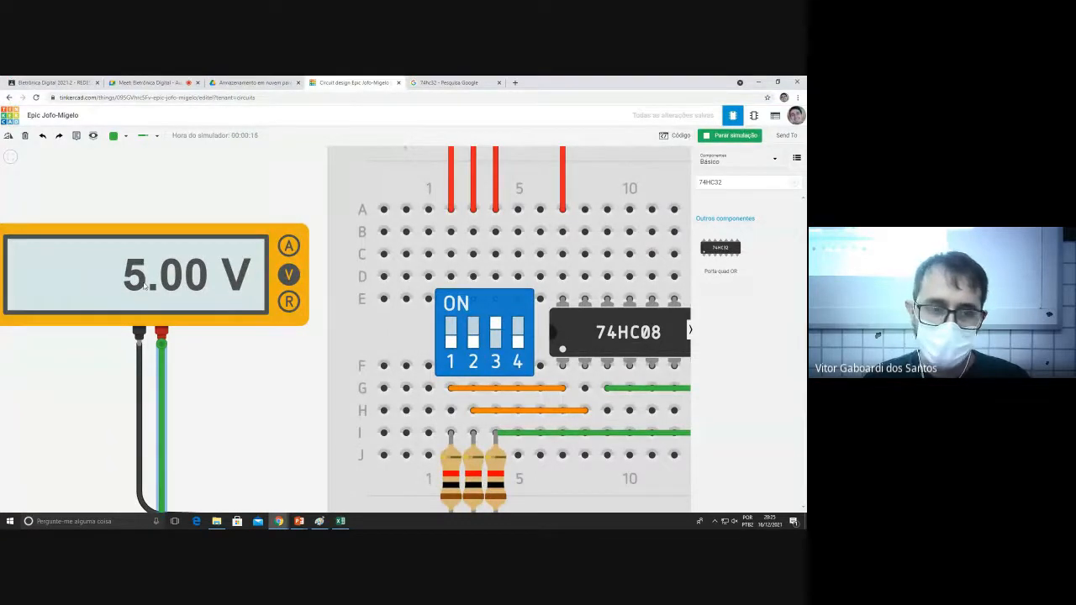
# Switch to Excel, compare the multimeter reading with output D2, and fill cells A2 to D2 with yellow.
pyautogui.hotkey('alt', 'Tab')
pyautogui.click(249, 204)
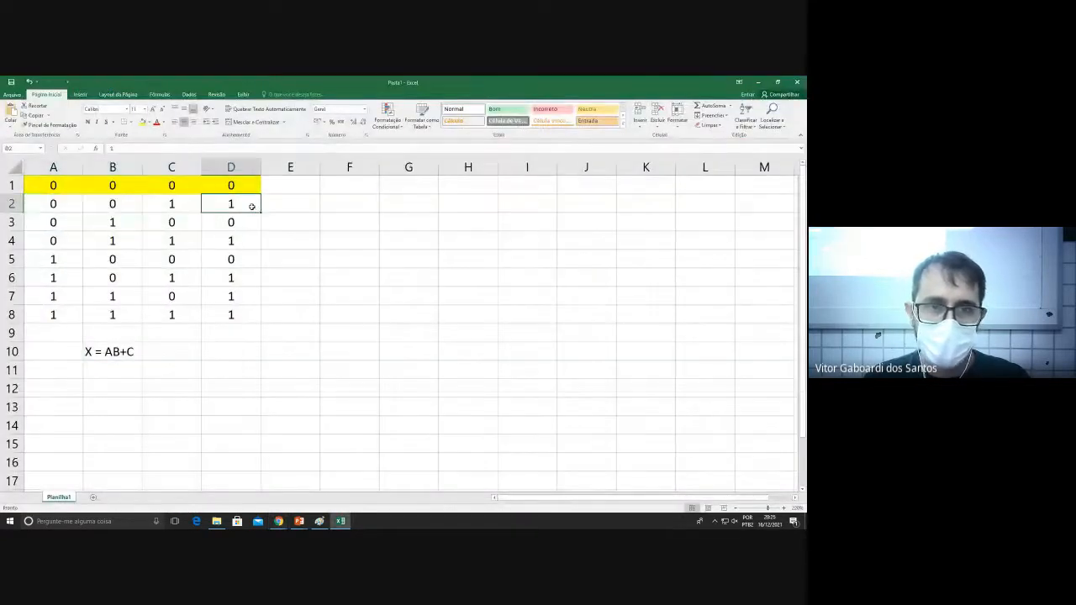
pyautogui.moveTo(254, 205); pyautogui.dragTo(42, 204)
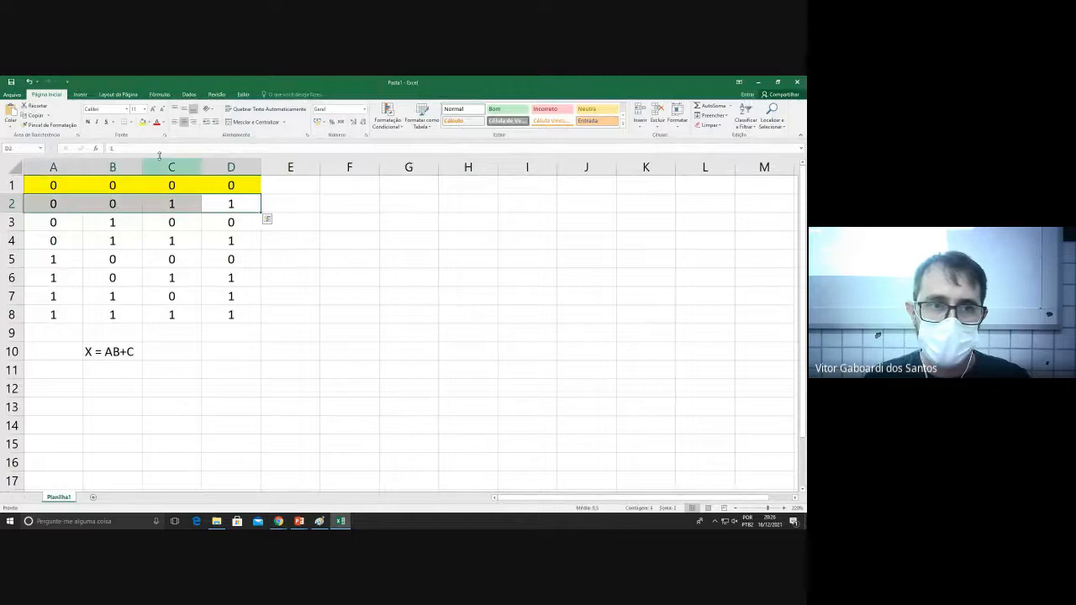
pyautogui.click(143, 122)
# Check truth-table row 3, switch to Tinkercad, and turn DIP switch 3 off and switch 2 on to test combination 0-1-0.
pyautogui.click(169, 218)
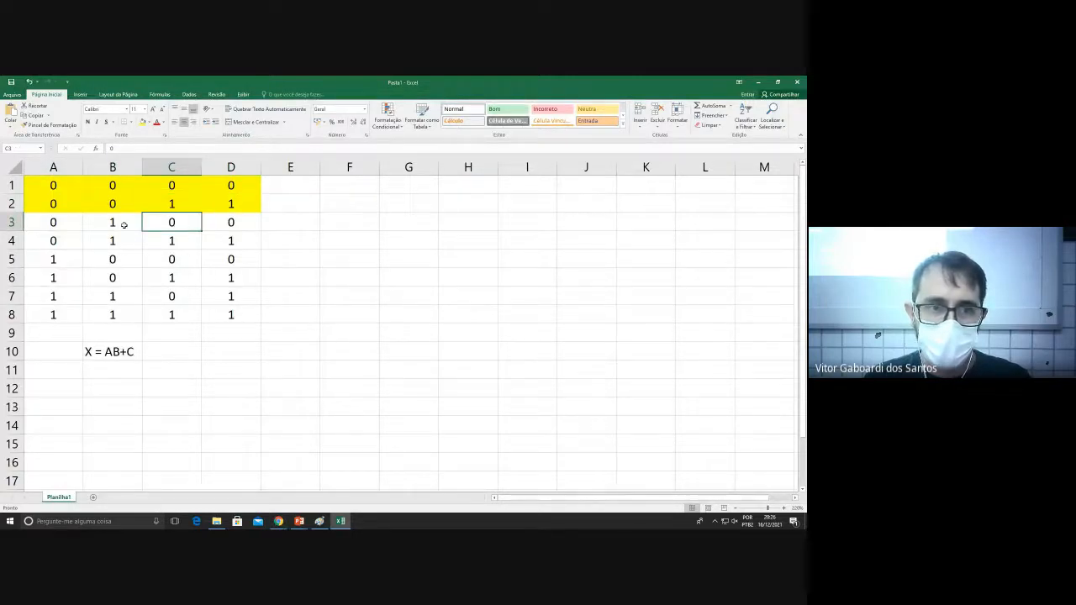
pyautogui.hotkey('alt', 'Tab')
pyautogui.click(496, 338)
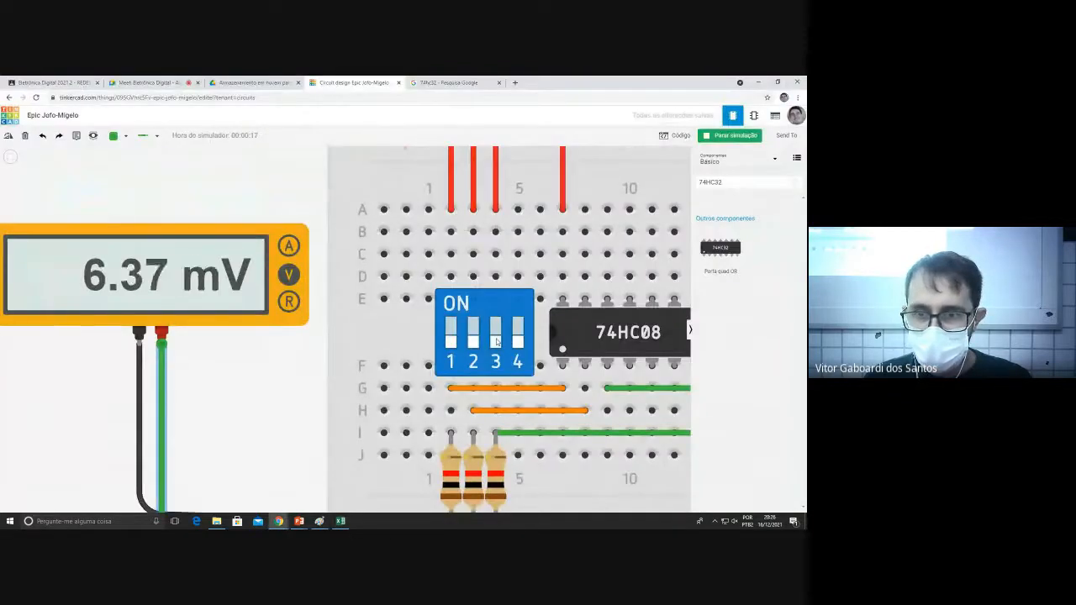
pyautogui.click(475, 328)
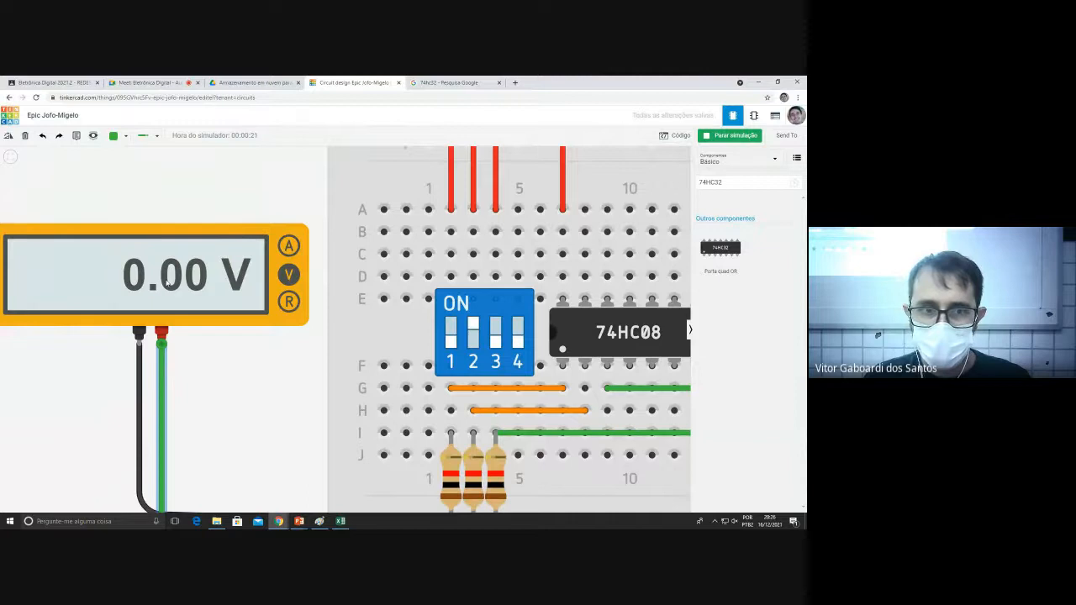
# Switch to Excel, compare the multimeter reading with output D3, and fill cells A3 to D3 with yellow.
pyautogui.hotkey('alt', 'Tab')
pyautogui.click(229, 225)
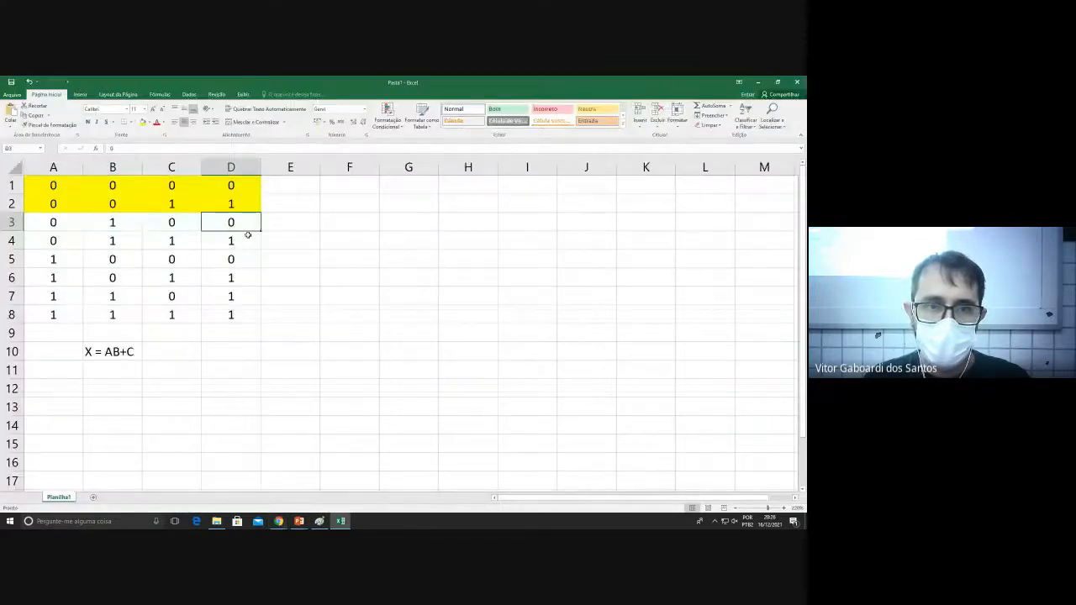
pyautogui.moveTo(240, 223); pyautogui.dragTo(42, 221)
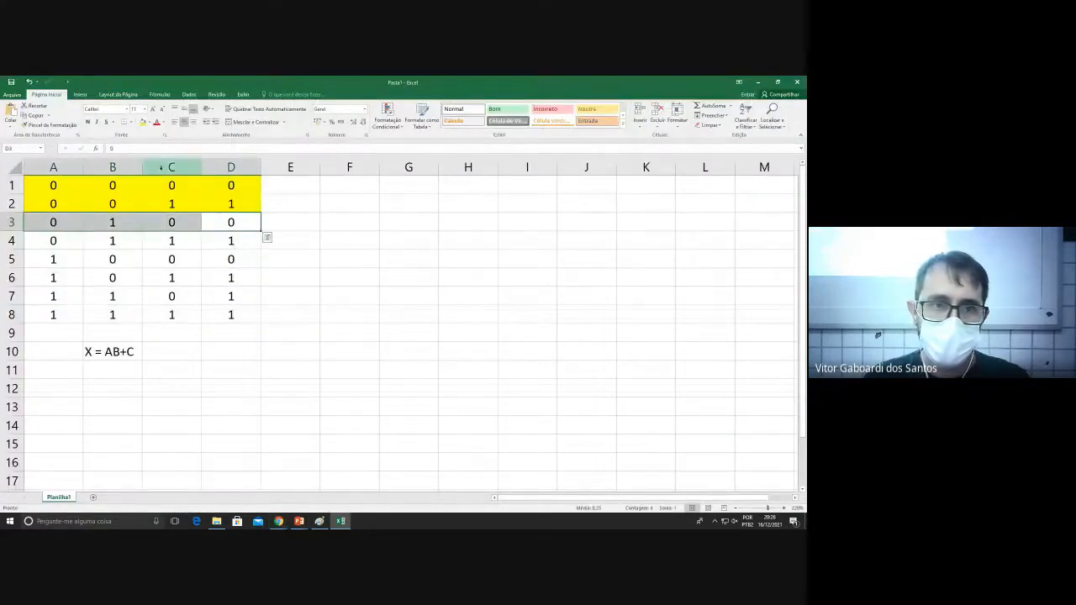
pyautogui.click(143, 123)
# Review the values in truth-table row 4, switch to Tinkercad, and turn on DIP switch 3 to test combination 0-1-1.
pyautogui.click(229, 242)
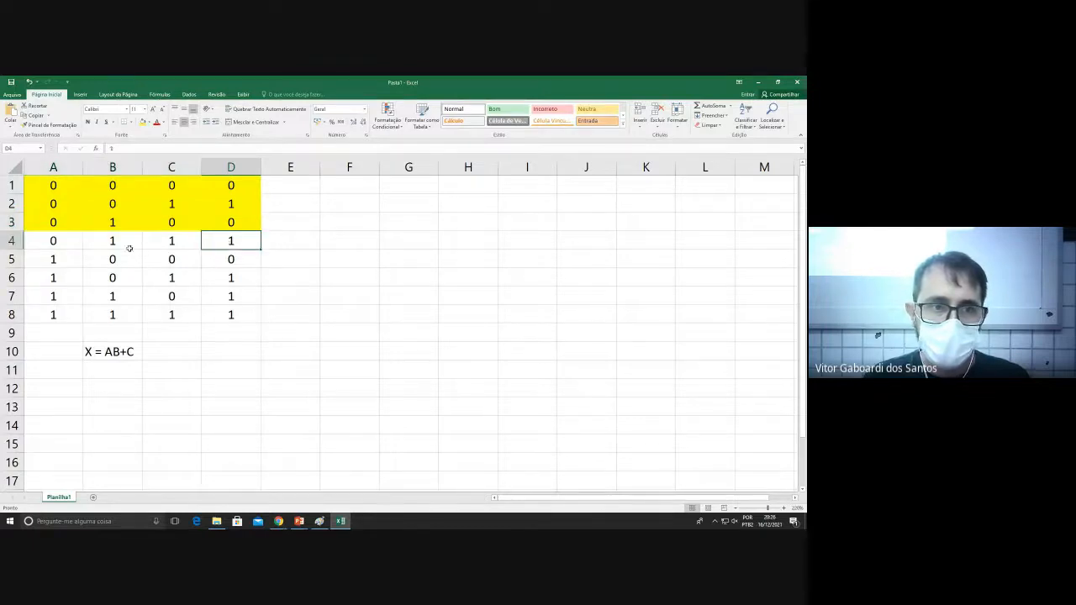
pyautogui.click(73, 243)
pyautogui.click(123, 244)
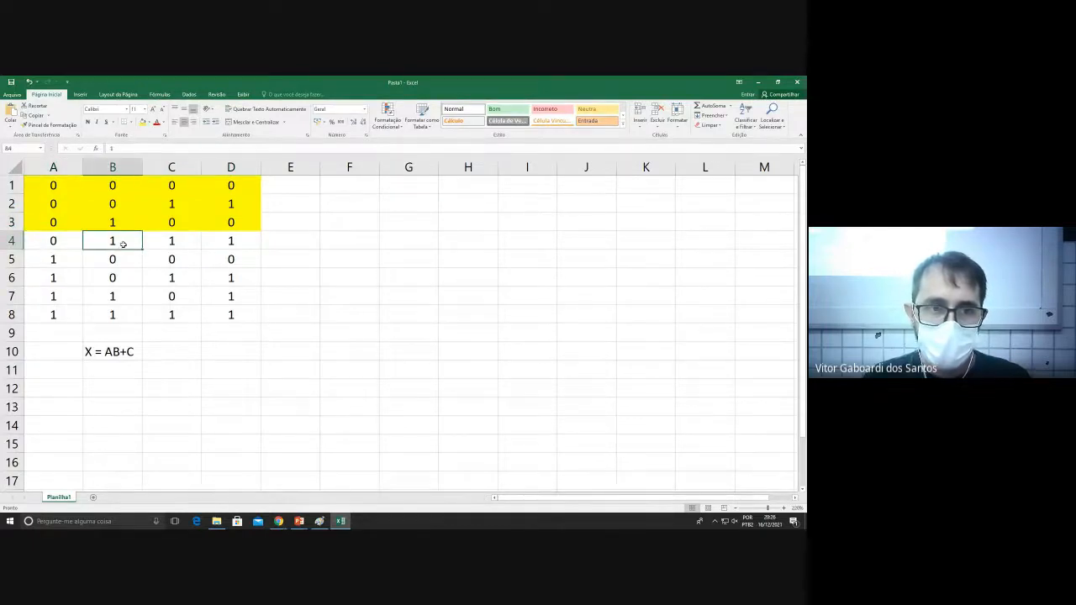
pyautogui.click(160, 243)
pyautogui.hotkey('alt', 'Tab')
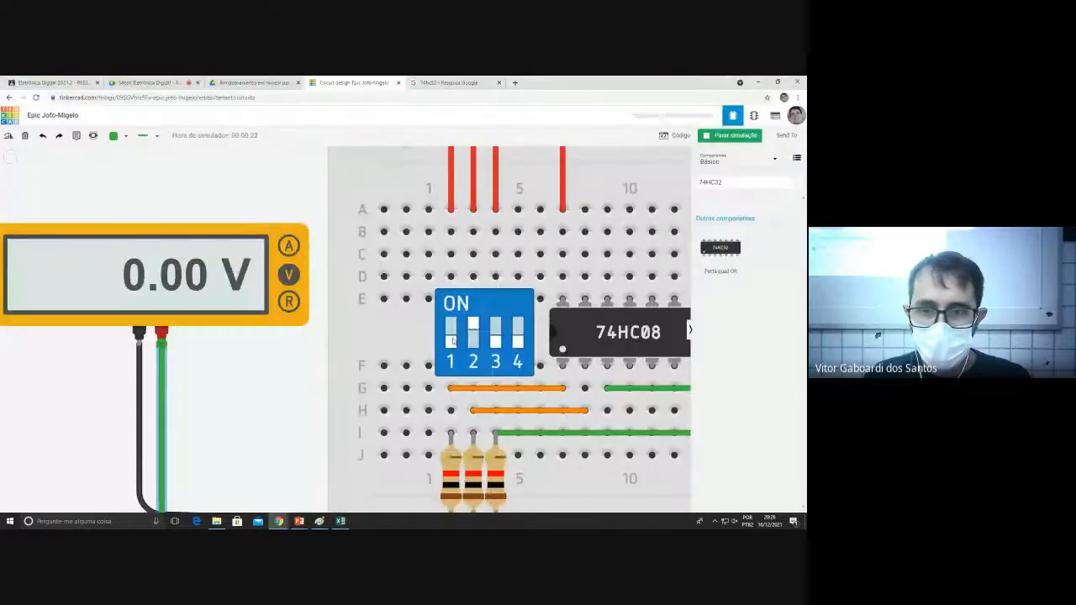
pyautogui.click(496, 328)
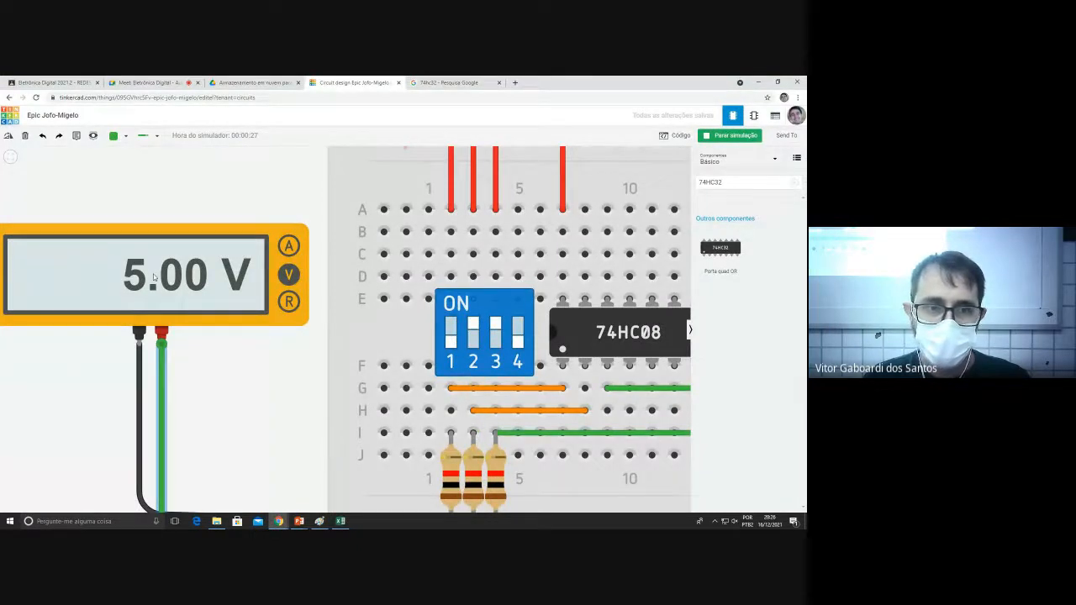
# Switch to Excel and fill the tested truth-table row, cells A4 to D4, with yellow.
pyautogui.hotkey('alt', 'Tab')
pyautogui.moveTo(214, 242); pyautogui.dragTo(51, 242)
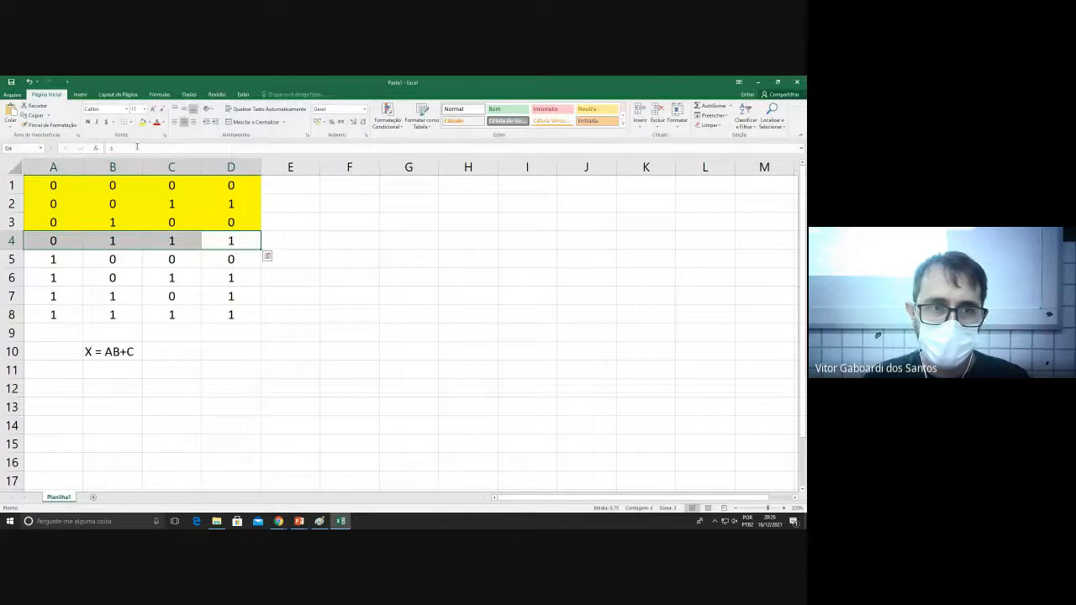
pyautogui.click(143, 122)
# Check truth-table row 5, switch to Tinkercad, and turn DIP switches 3 and 2 off and switch 1 on to test combination 1-0-0.
pyautogui.click(70, 262)
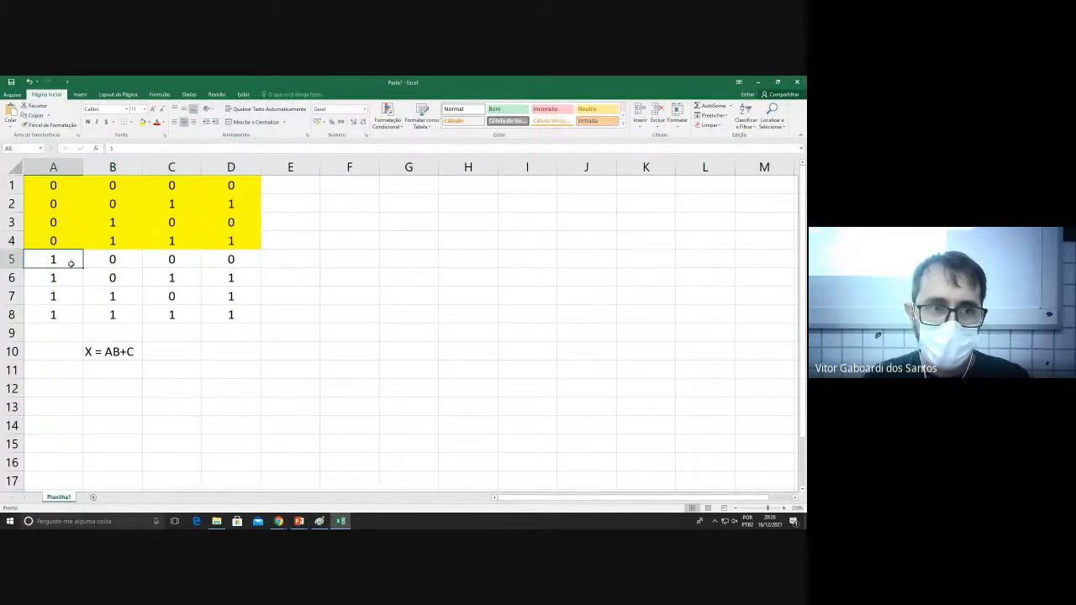
pyautogui.hotkey('alt', 'Tab')
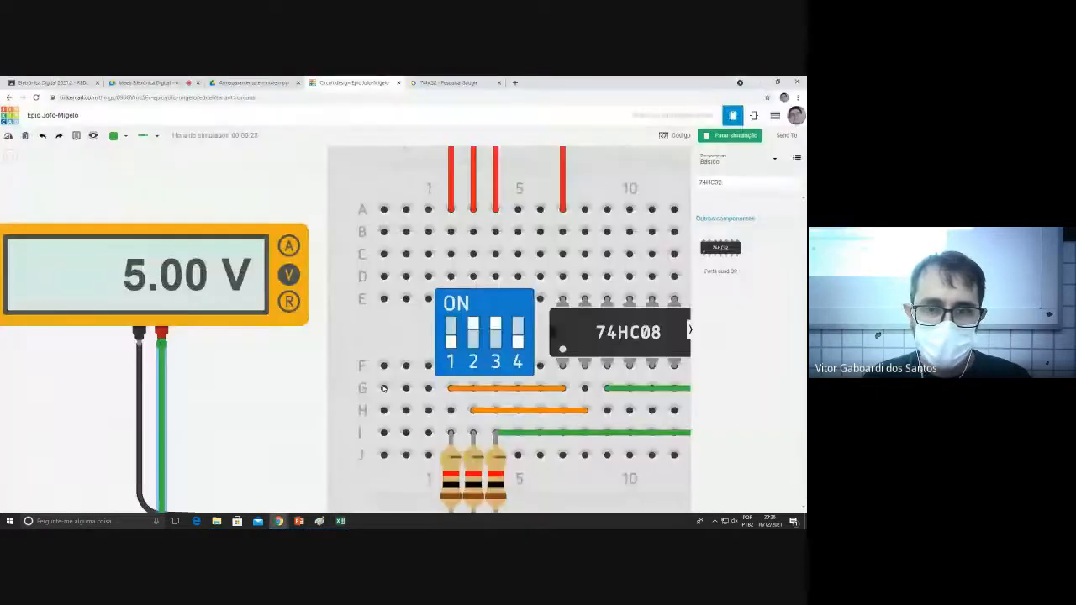
pyautogui.click(488, 340)
pyautogui.click(474, 336)
pyautogui.click(451, 324)
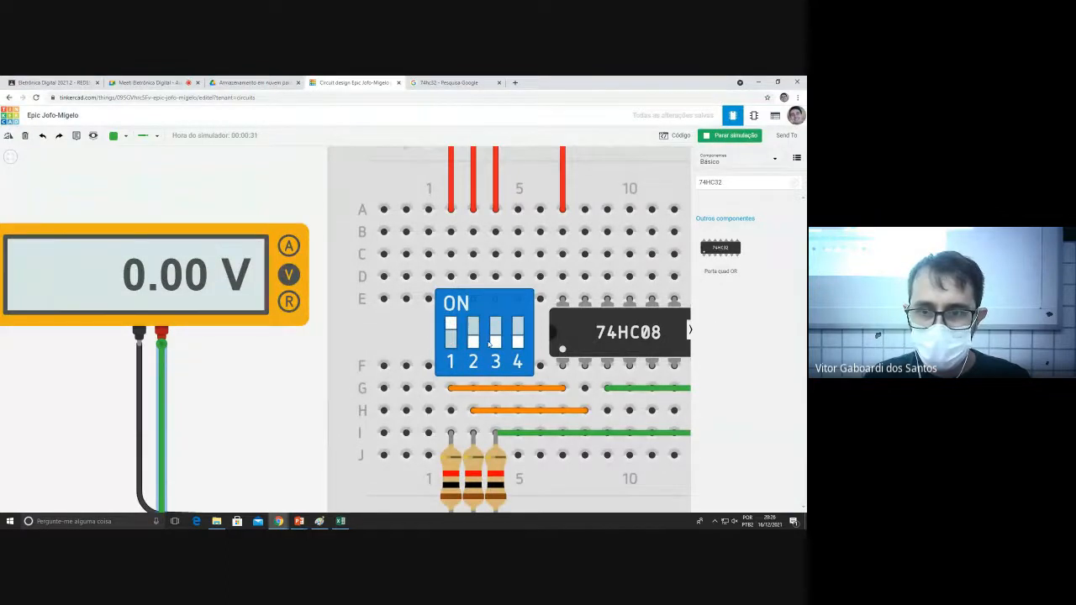
# Switch to Excel and fill the tested truth-table row, cells A5 to D5, with yellow.
pyautogui.hotkey('alt', 'Tab')
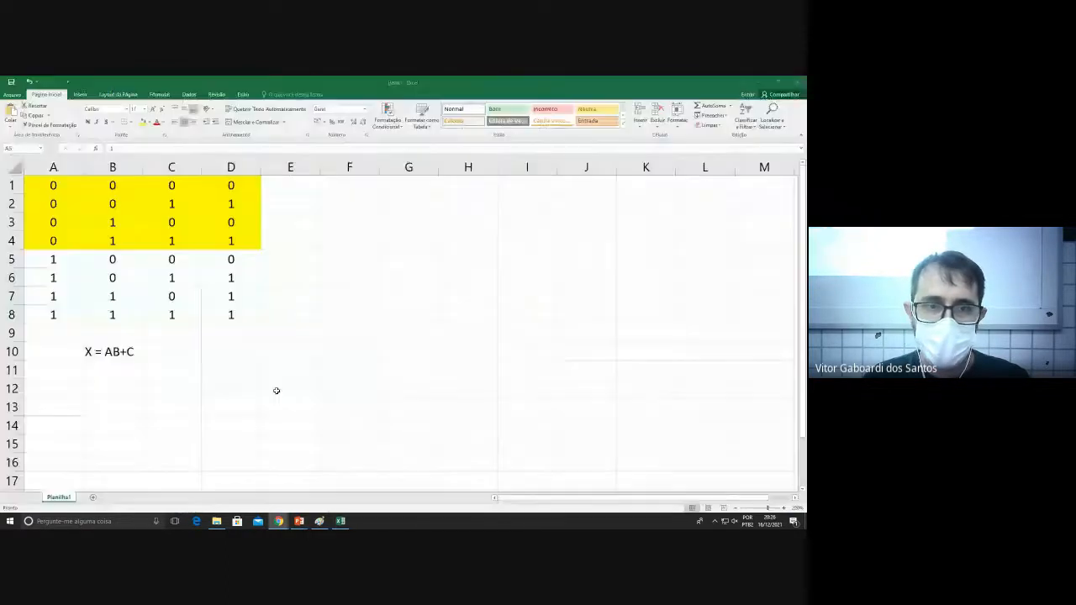
pyautogui.moveTo(246, 257); pyautogui.dragTo(53, 259)
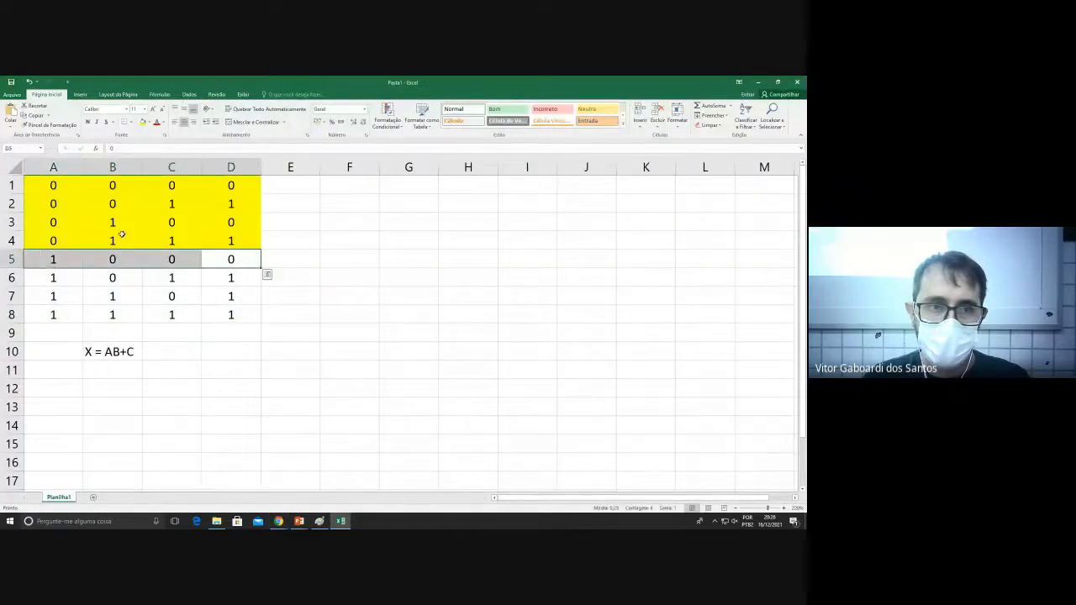
pyautogui.click(143, 122)
# Review the values in truth-table row 6, switch to Tinkercad, and turn on DIP switch 3 to test combination 1-0-1.
pyautogui.click(188, 270)
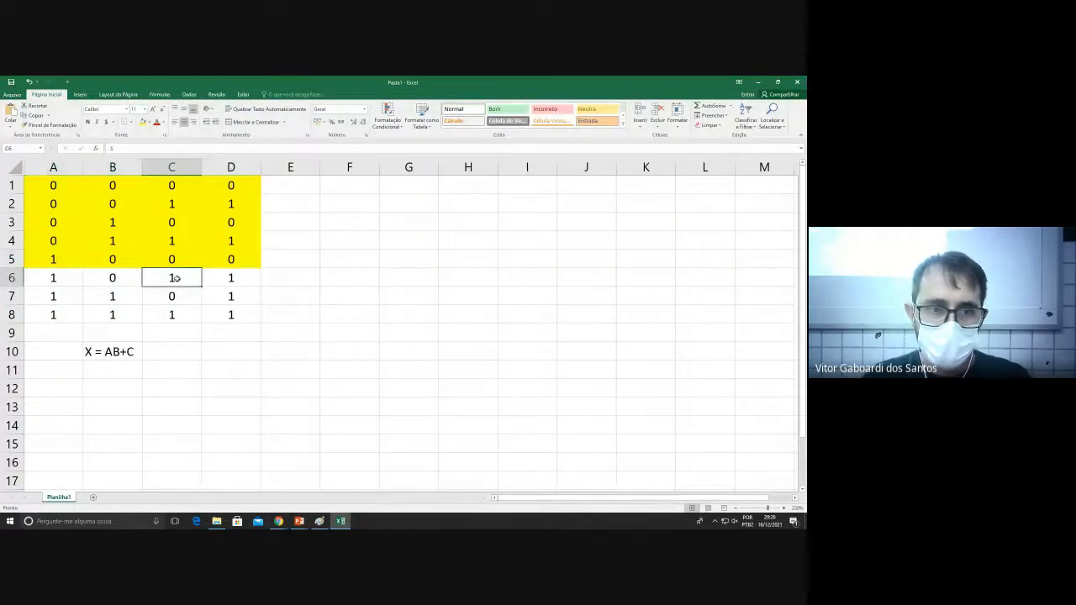
pyautogui.moveTo(68, 276); pyautogui.dragTo(255, 279)
pyautogui.click(122, 281)
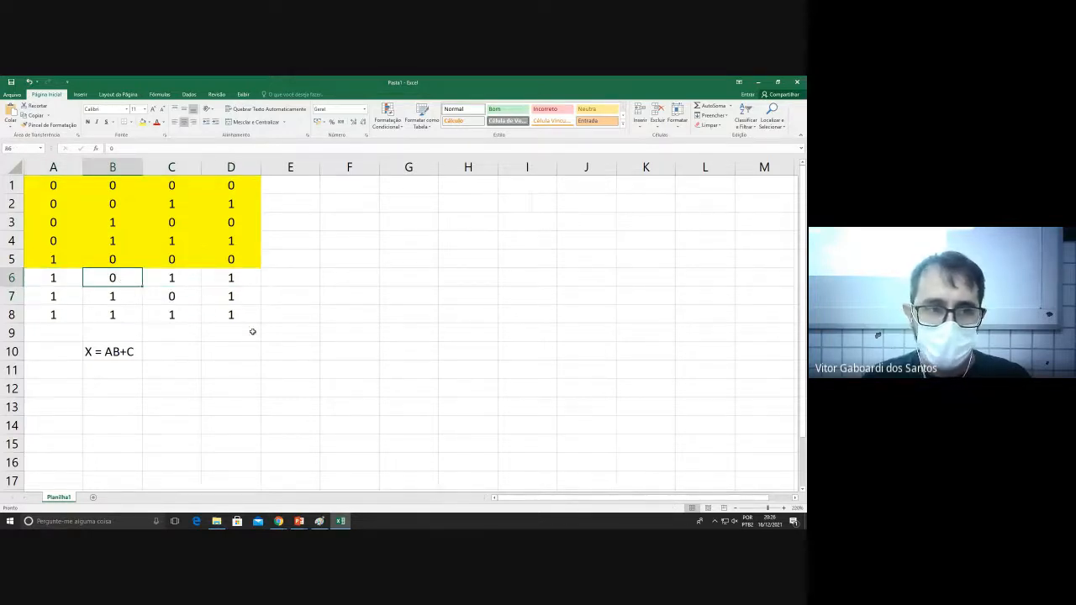
pyautogui.hotkey('alt', 'Tab')
pyautogui.hotkey('alt', 'Tab')
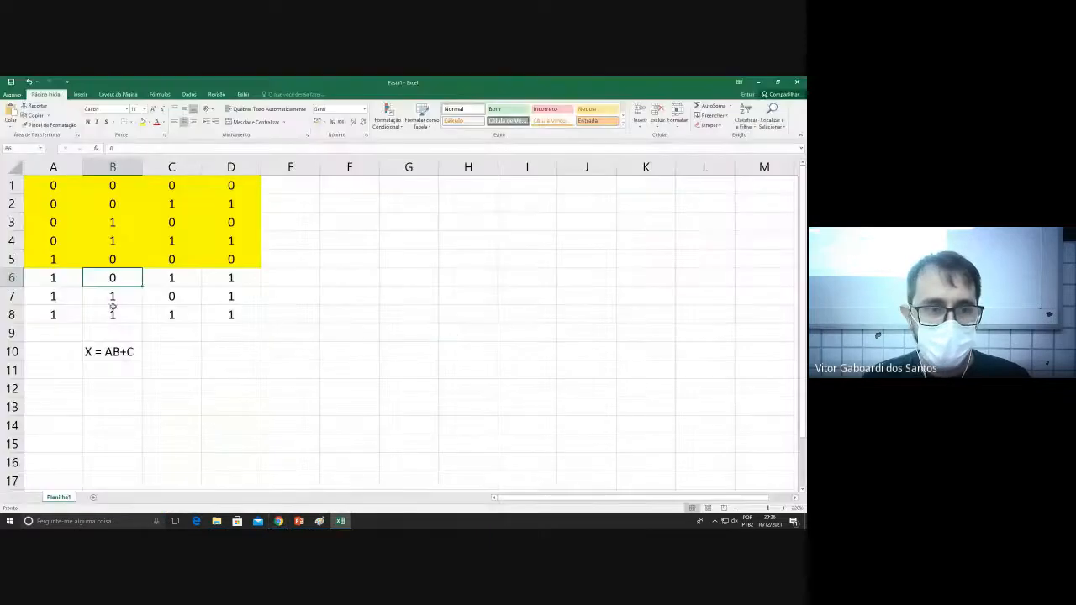
pyautogui.hotkey('alt', 'Tab')
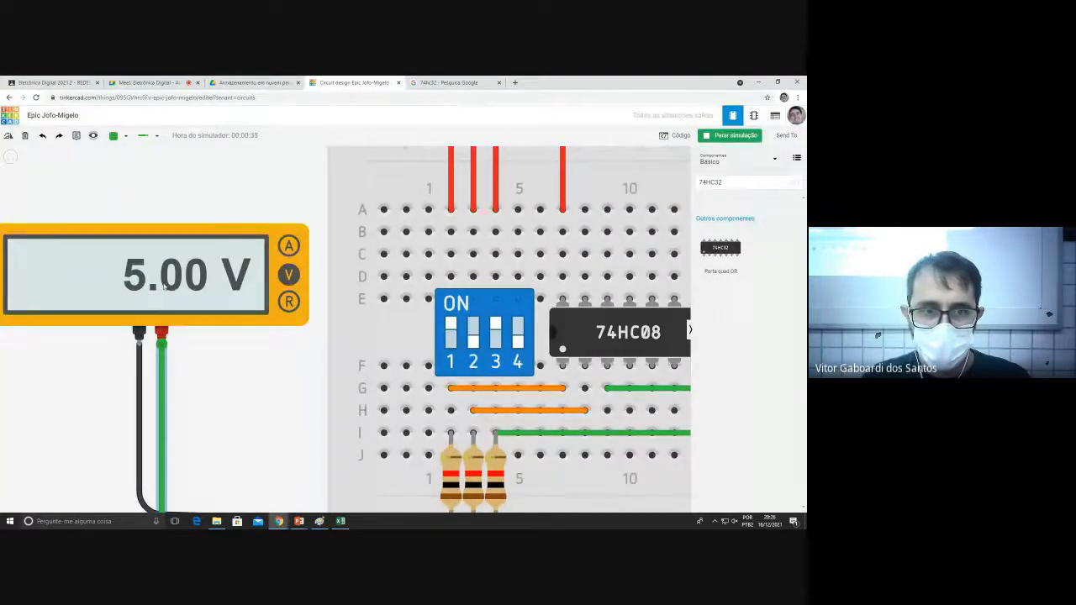
# Switch to Excel and fill the tested truth-table row, cells A6 to D6, with yellow.
pyautogui.hotkey('alt', 'Tab')
pyautogui.moveTo(233, 278); pyautogui.dragTo(50, 277)
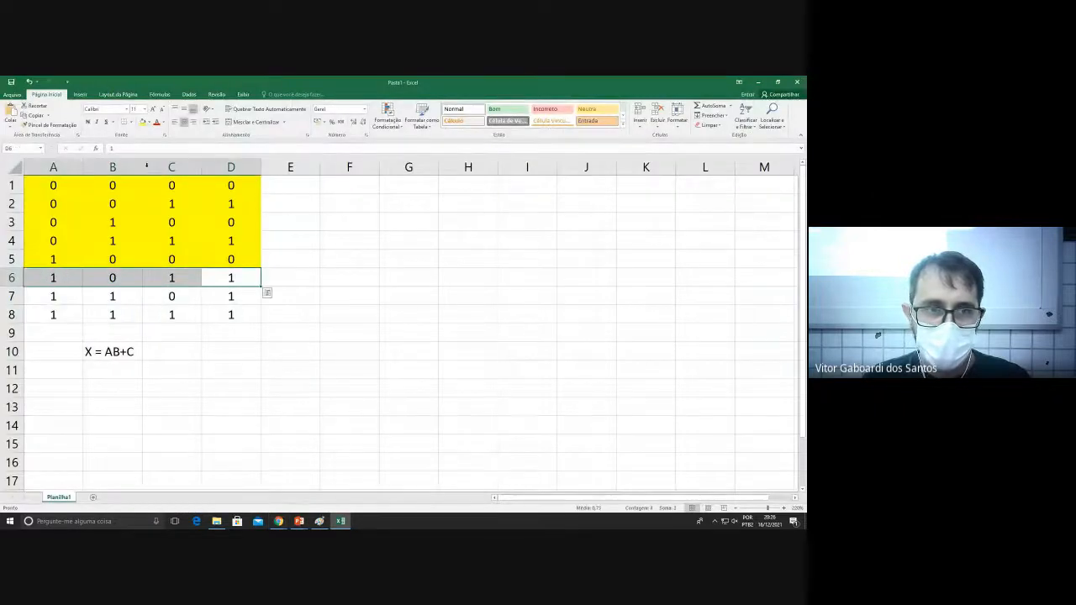
pyautogui.click(142, 122)
# Check truth-table row 7, switch to Tinkercad, and turn DIP switch 3 off and switch 2 on to test combination 1-1-0.
pyautogui.click(75, 294)
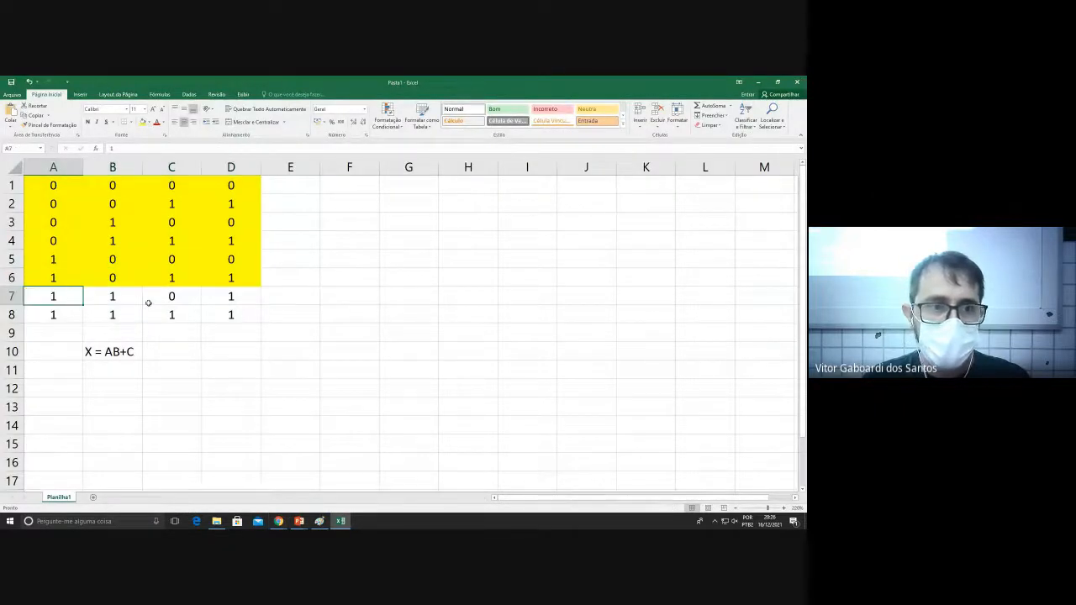
pyautogui.hotkey('alt', 'Tab')
pyautogui.click(495, 340)
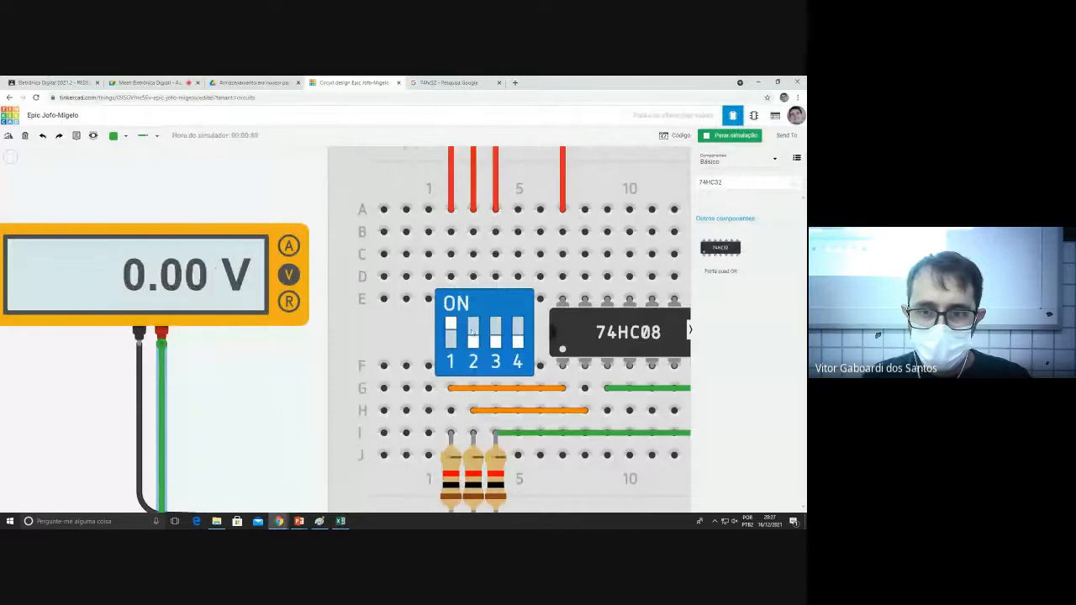
pyautogui.click(475, 332)
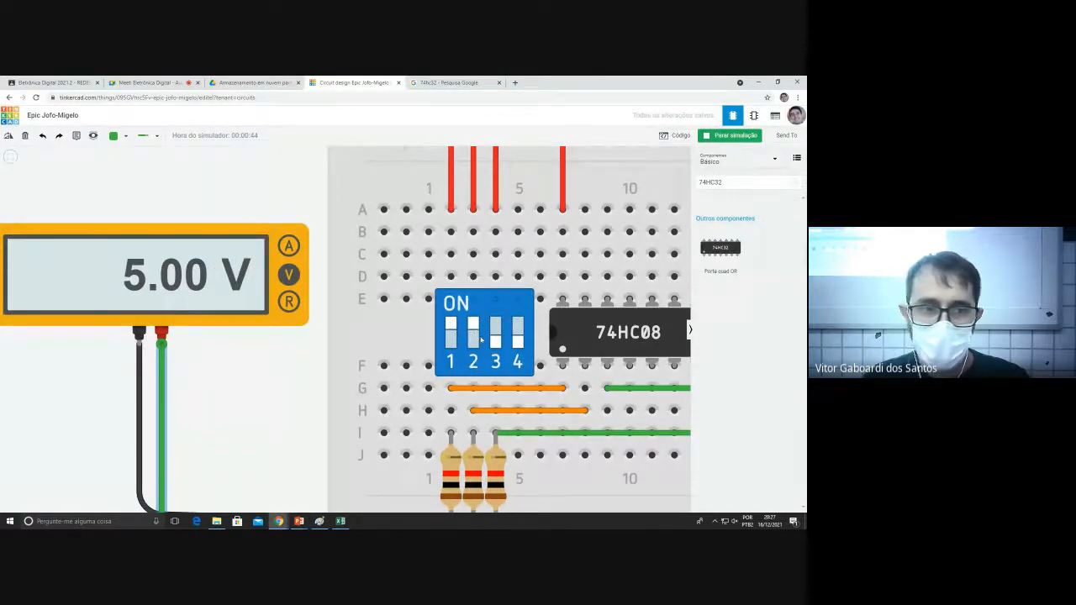
# Switch to Excel and fill the tested truth-table row, cells A7 to D7, with yellow.
pyautogui.hotkey('alt', 'Tab')
pyautogui.moveTo(76, 295); pyautogui.dragTo(226, 301)
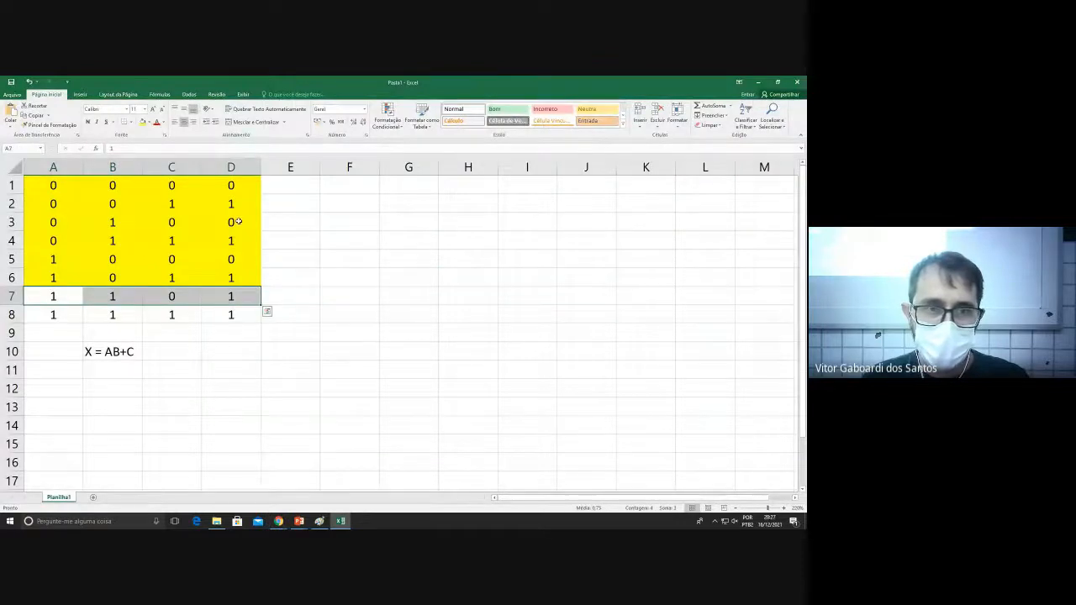
pyautogui.click(142, 122)
# Recheck the multimeter reading, review the inputs of truth-table row 8, and turn on DIP switch 3 in Tinkercad to test combination 1-1-1.
pyautogui.hotkey('alt', 'Tab')
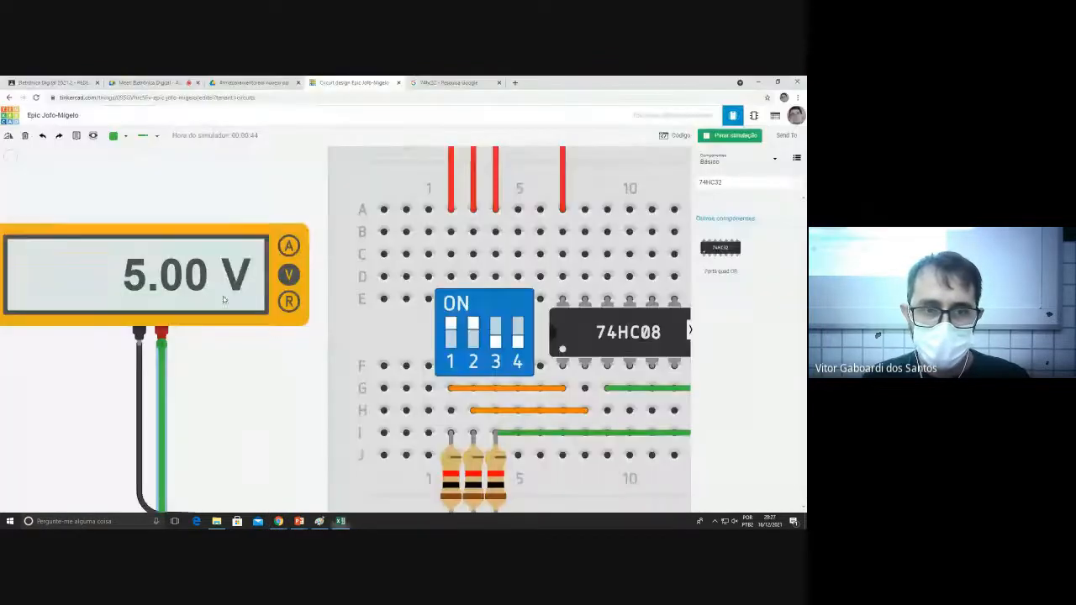
pyautogui.hotkey('alt', 'Tab')
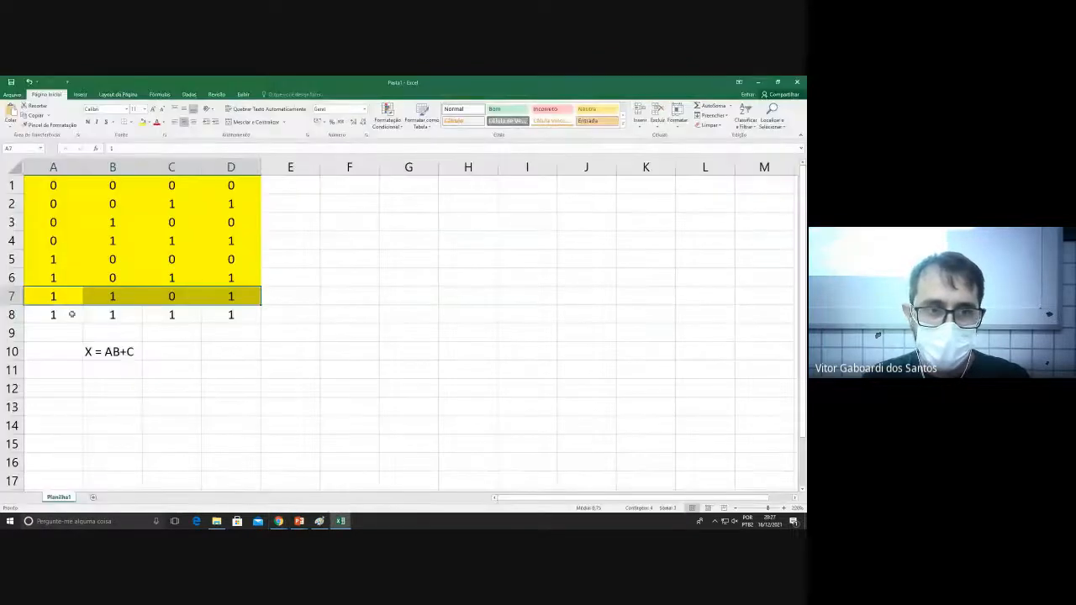
pyautogui.moveTo(72, 315); pyautogui.dragTo(180, 315)
pyautogui.hotkey('alt', 'Tab')
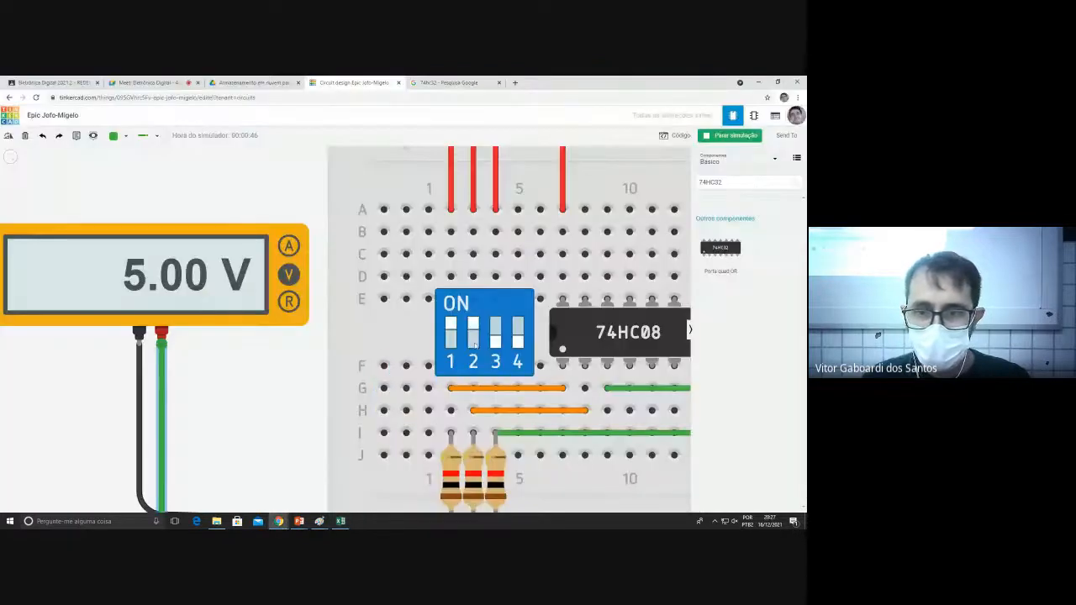
pyautogui.click(497, 331)
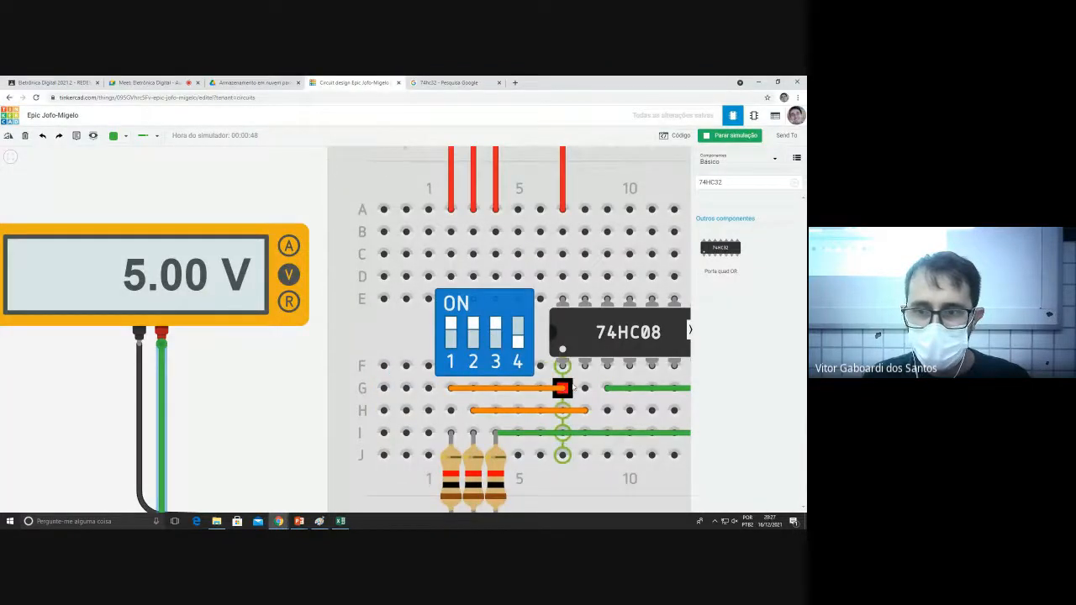
# Switch to Excel and fill the tested truth-table row, cells A8 to D8, with yellow.
pyautogui.hotkey('alt', 'Tab')
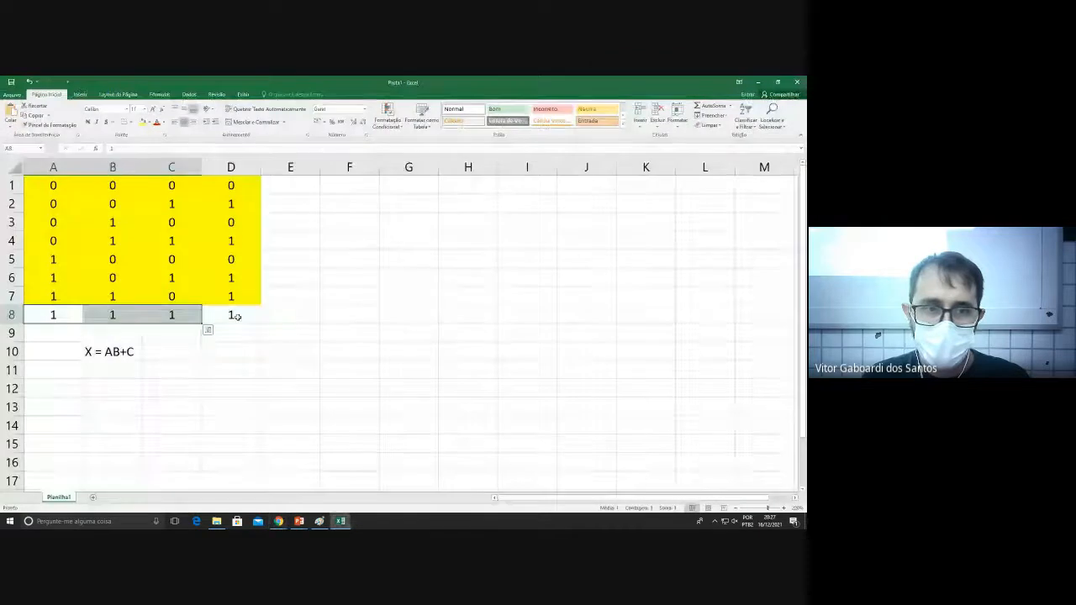
pyautogui.moveTo(241, 315); pyautogui.dragTo(75, 313)
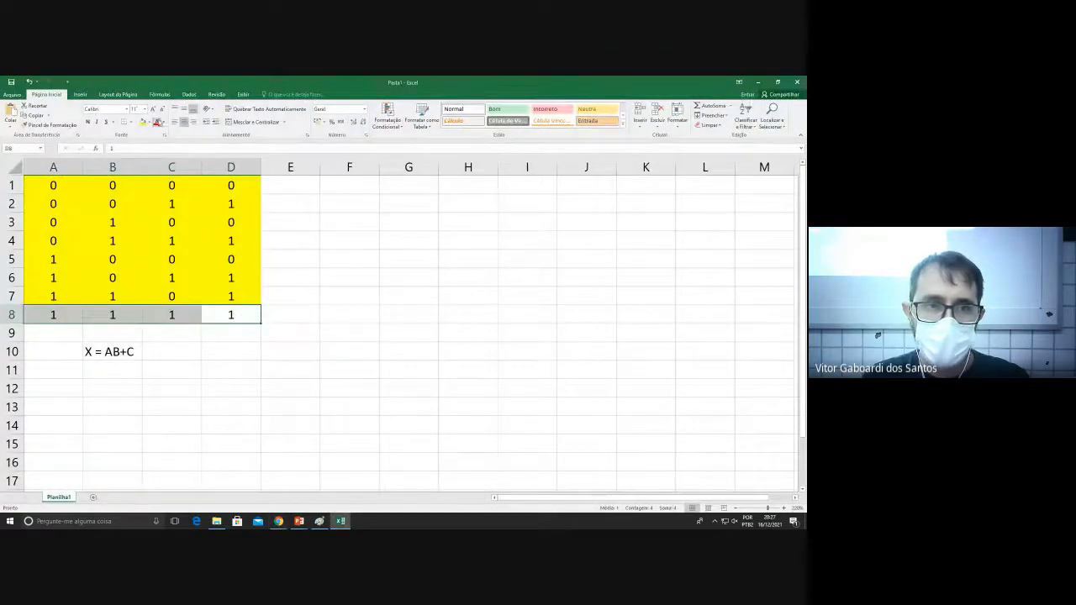
pyautogui.click(143, 122)
pyautogui.click(251, 315)
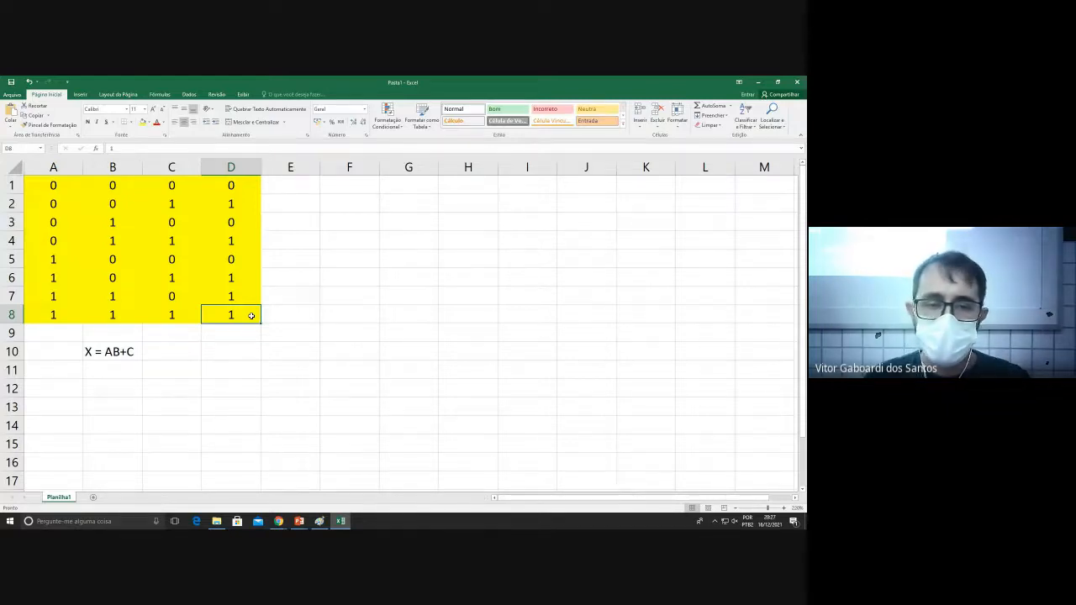
# Compare the DIP switch inputs and multimeter output in Tinkercad with the output column, cells D1 to D8, in Excel.
pyautogui.hotkey('alt', 'Tab')
pyautogui.scroll(-3, 178, 379)
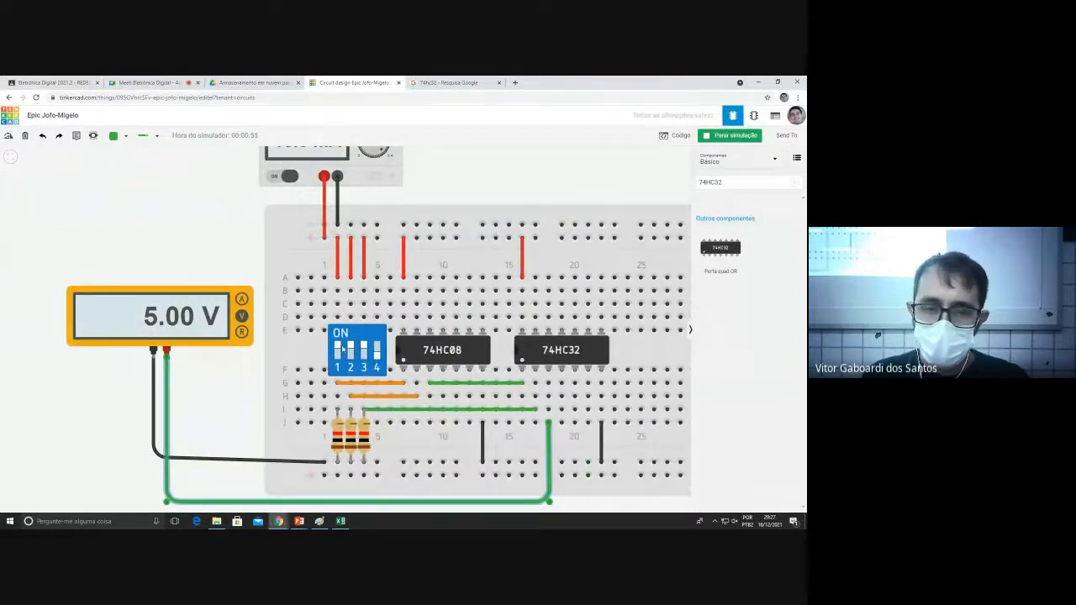
pyautogui.hotkey('alt', 'Tab')
pyautogui.hotkey('alt', 'Tab')
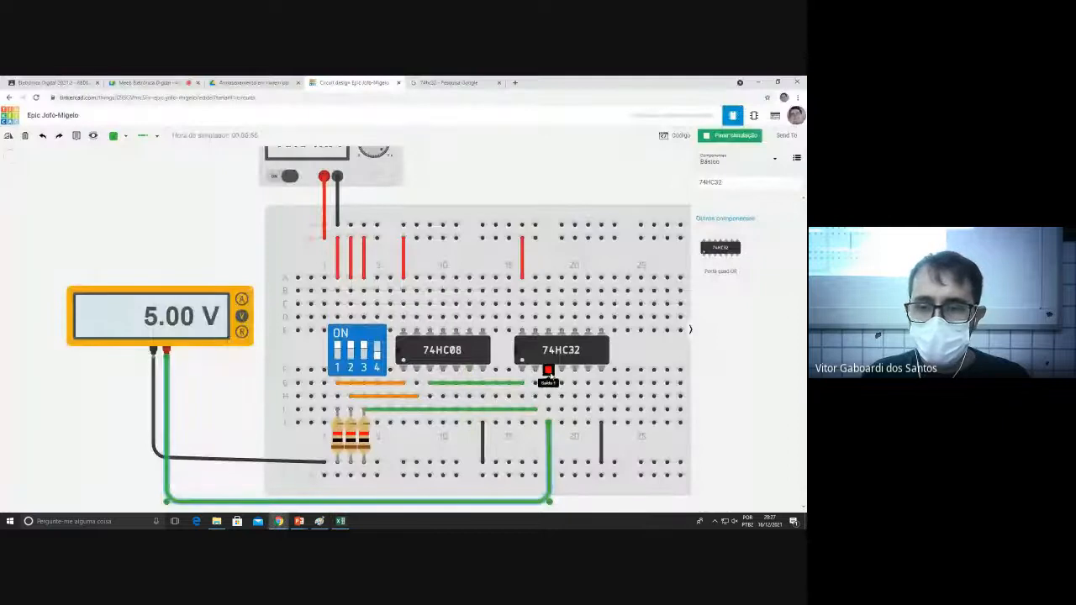
pyautogui.hotkey('alt', 'Tab')
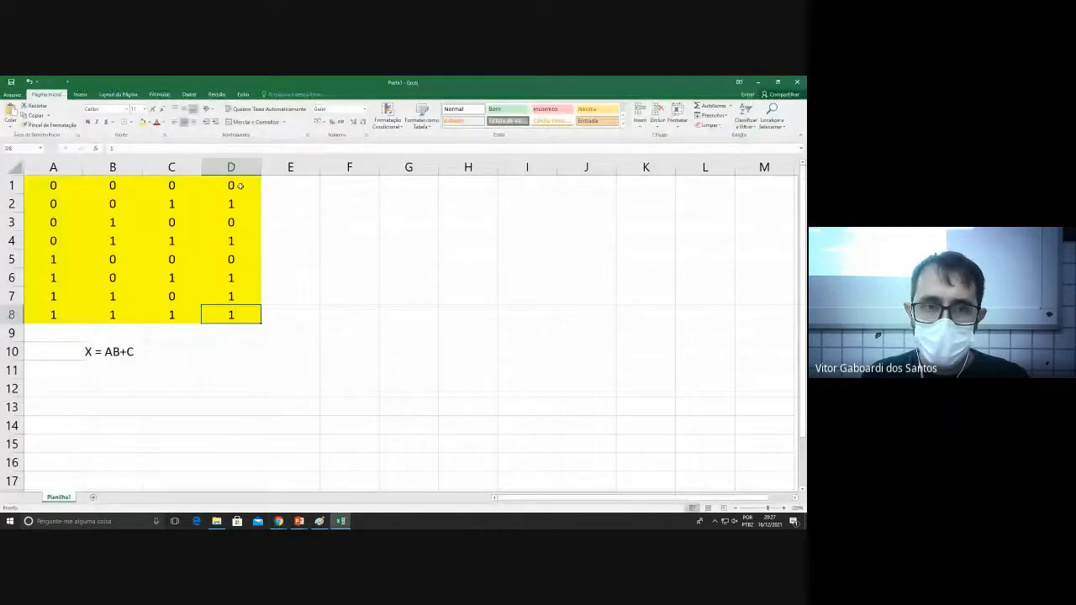
pyautogui.moveTo(240, 186); pyautogui.dragTo(238, 315)
pyautogui.click(232, 318)
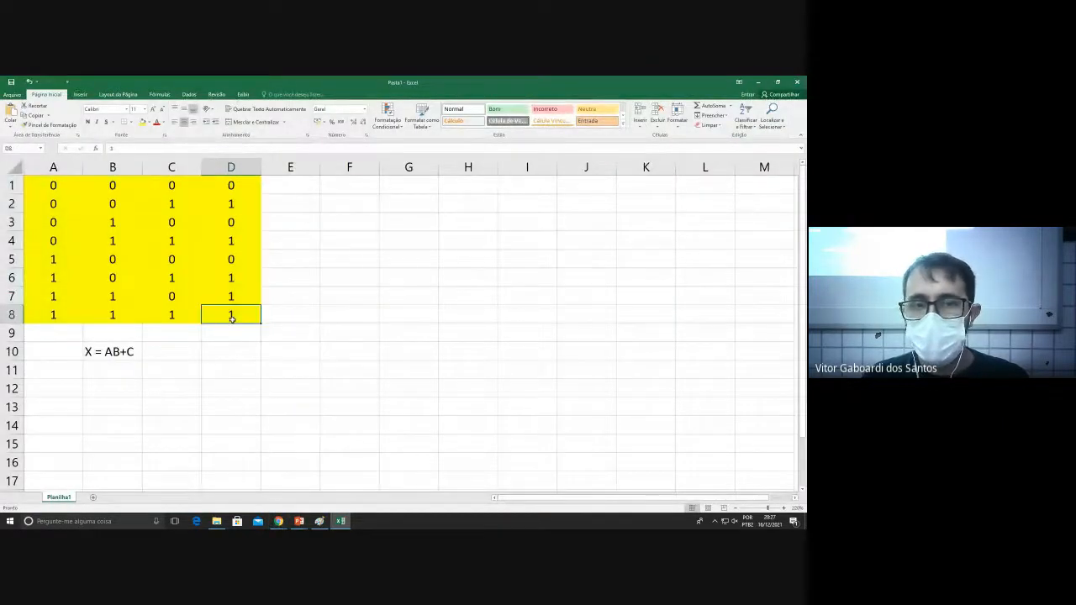
# Review the expression X = AB+C in cell B10 of the Excel sheet against the simulated circuit in Tinkercad.
pyautogui.hotkey('alt', 'Tab')
pyautogui.hotkey('alt', 'Tab')
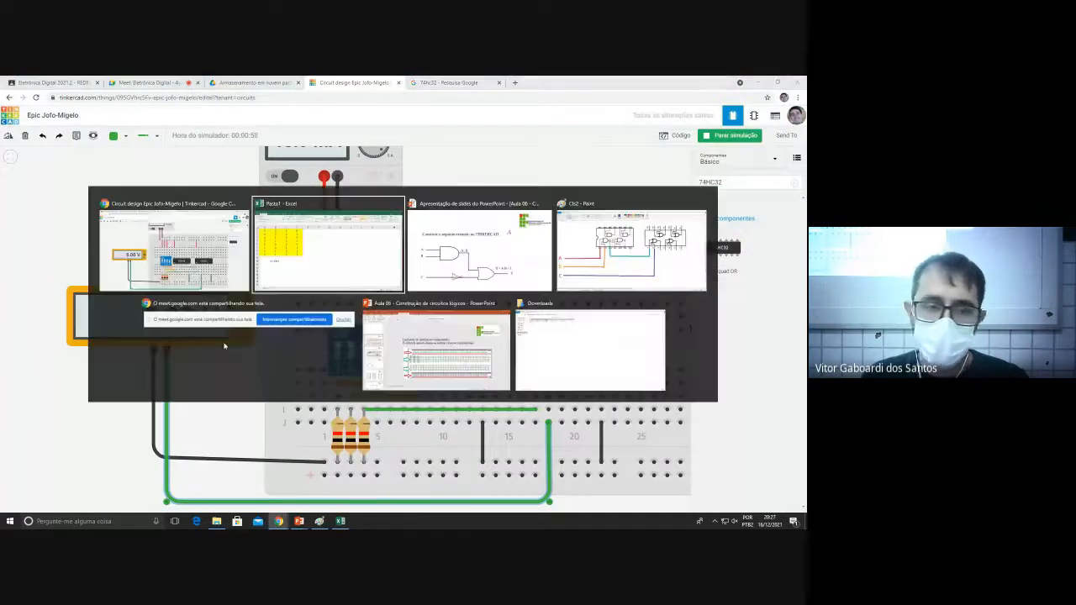
pyautogui.click(89, 357)
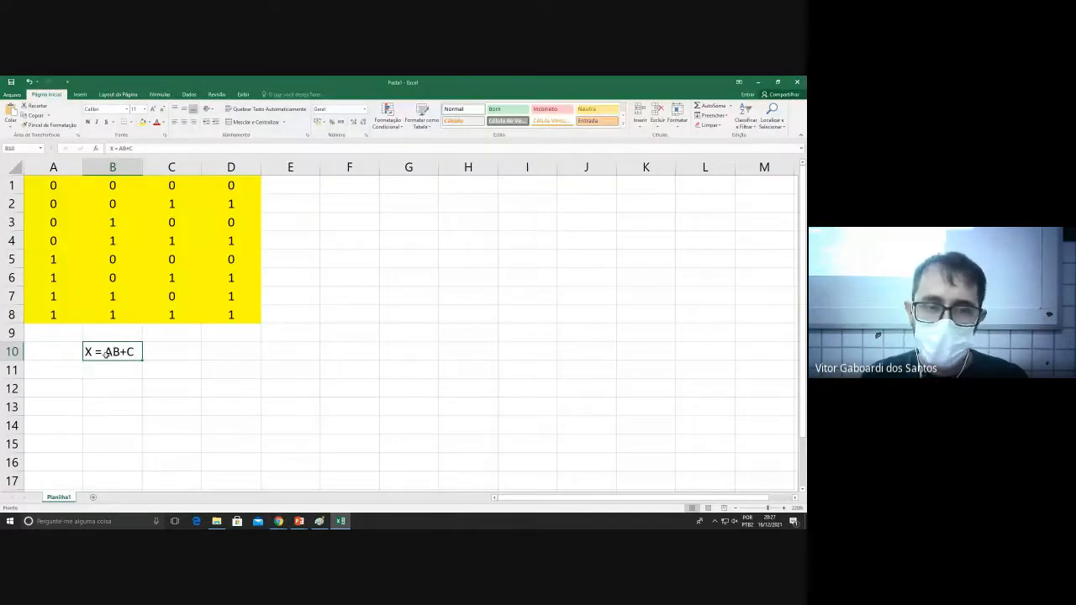
pyautogui.hotkey('alt', 'Tab')
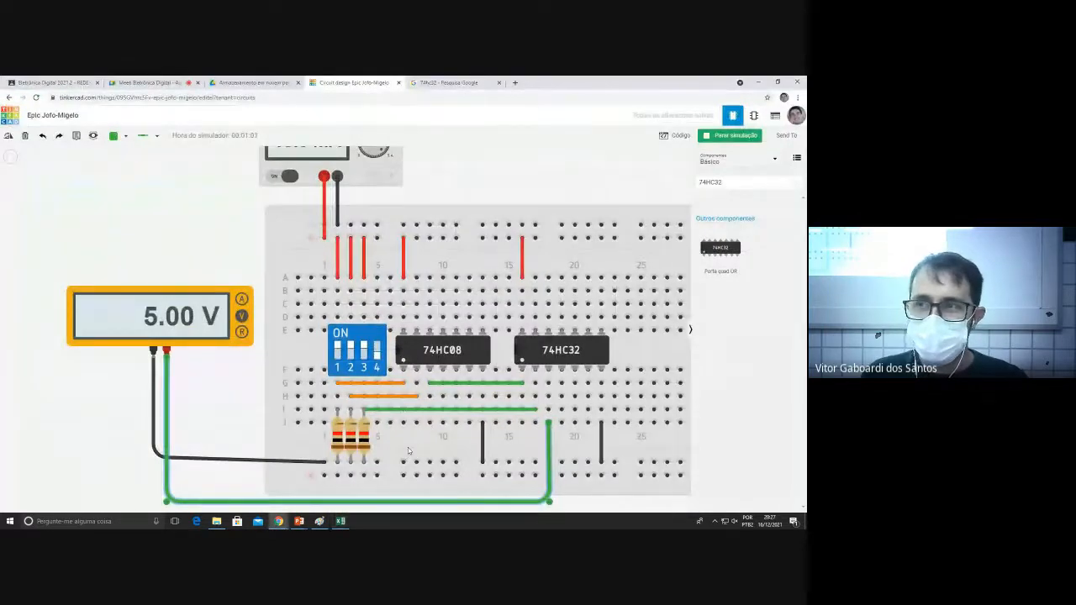
# Check the Google Meet call messages, switch to the PowerPoint slideshow, and advance to the two-input example with output x = A̅B + AB̅.
pyautogui.click(138, 81)
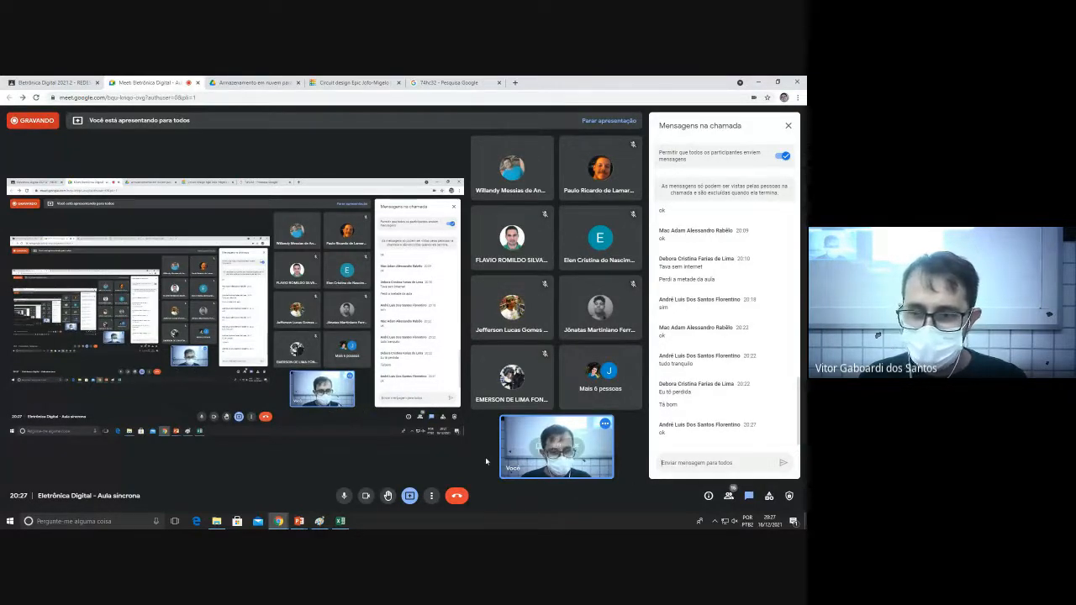
pyautogui.hotkey('alt', 'Tab')
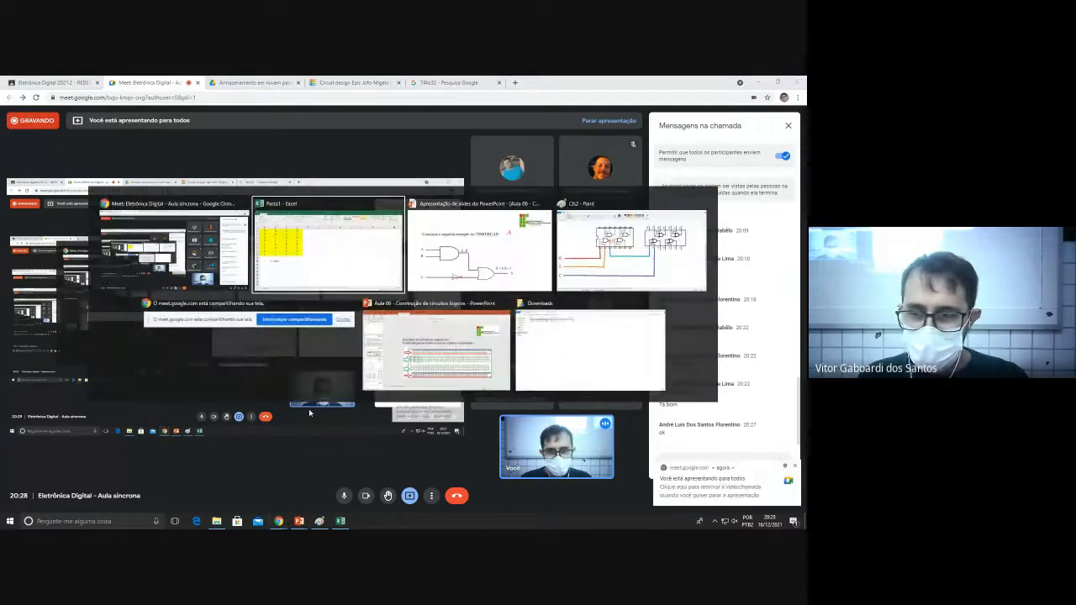
pyautogui.hotkey('alt', 'Tab')
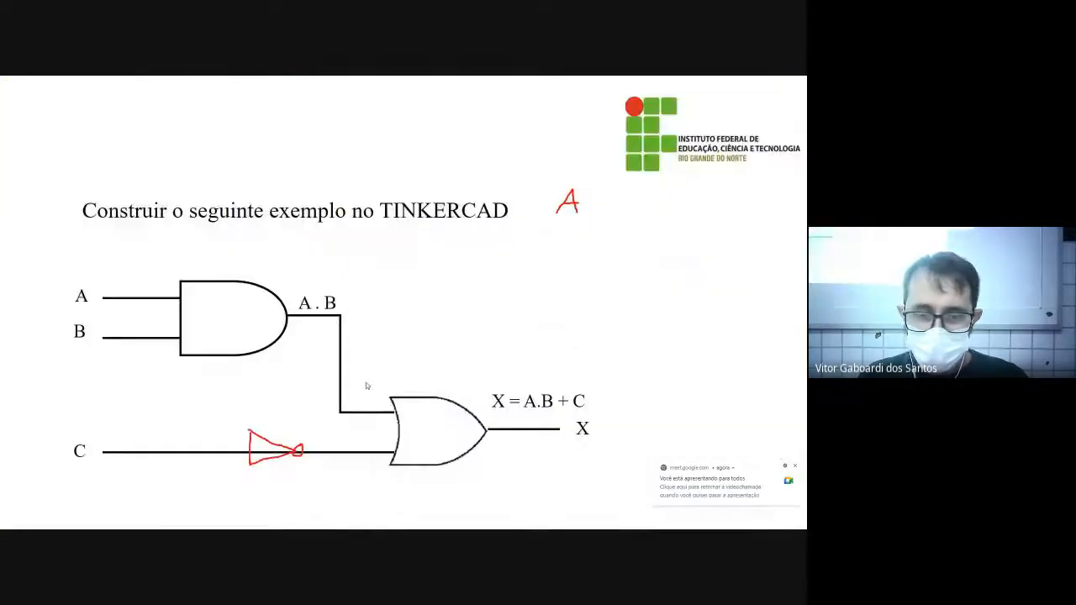
pyautogui.click(414, 375)
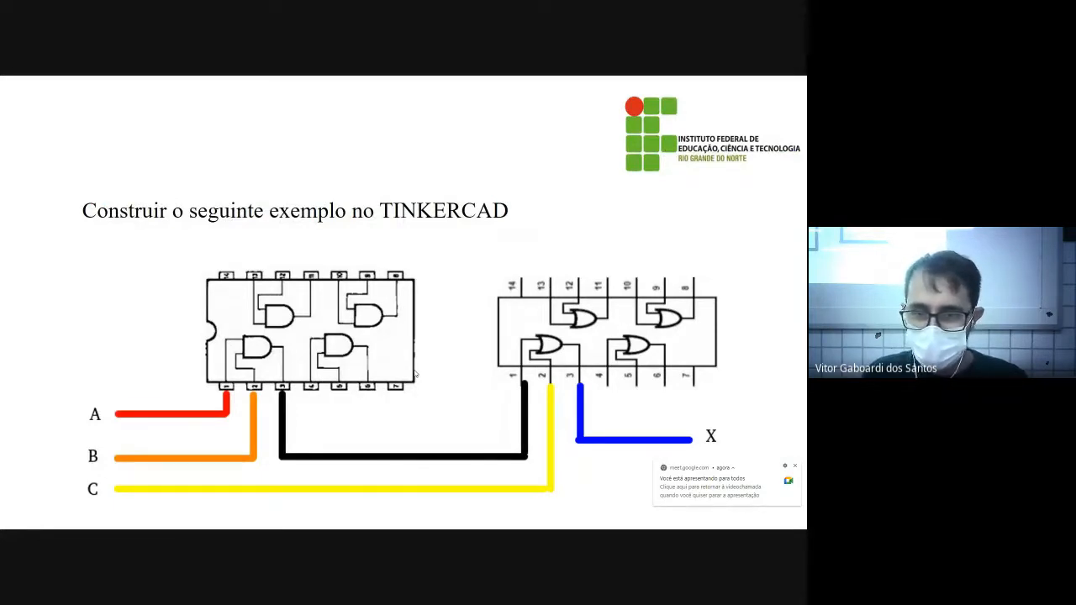
pyautogui.click(414, 375)
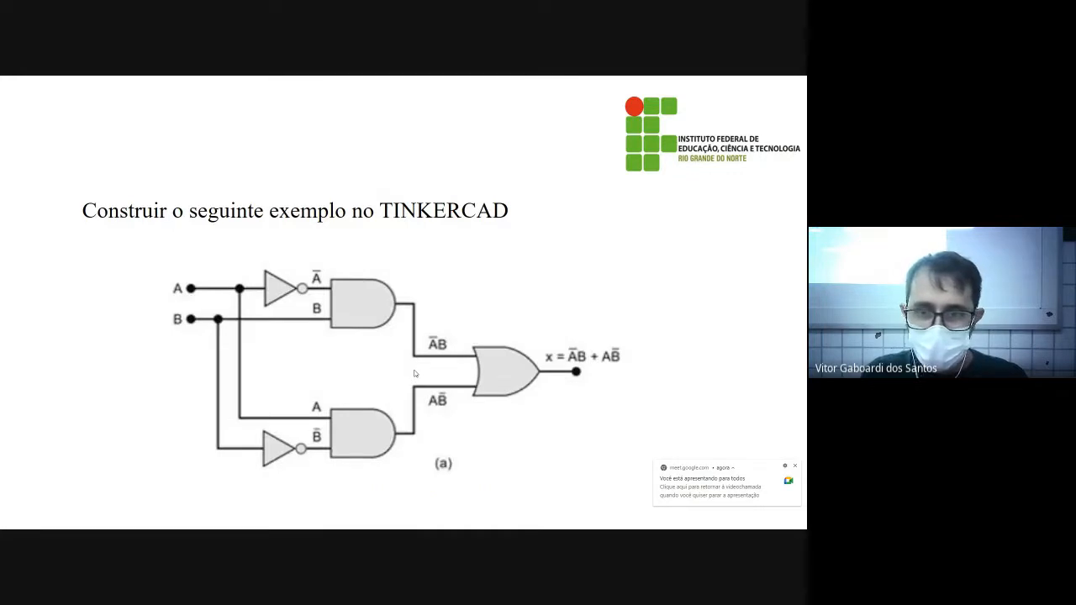